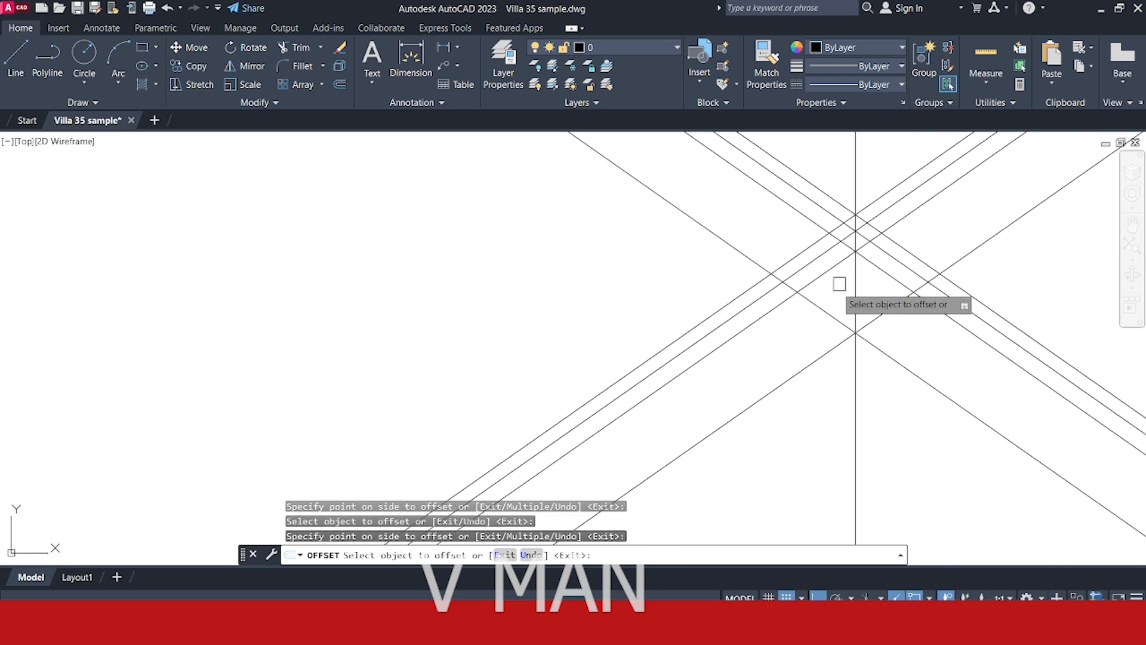
# Offset the uppermost sloped line of each roof side outward by 100.
pyautogui.scroll(3, 750, 368)
pyautogui.press('Escape')
pyautogui.scroll(1, 737, 319)
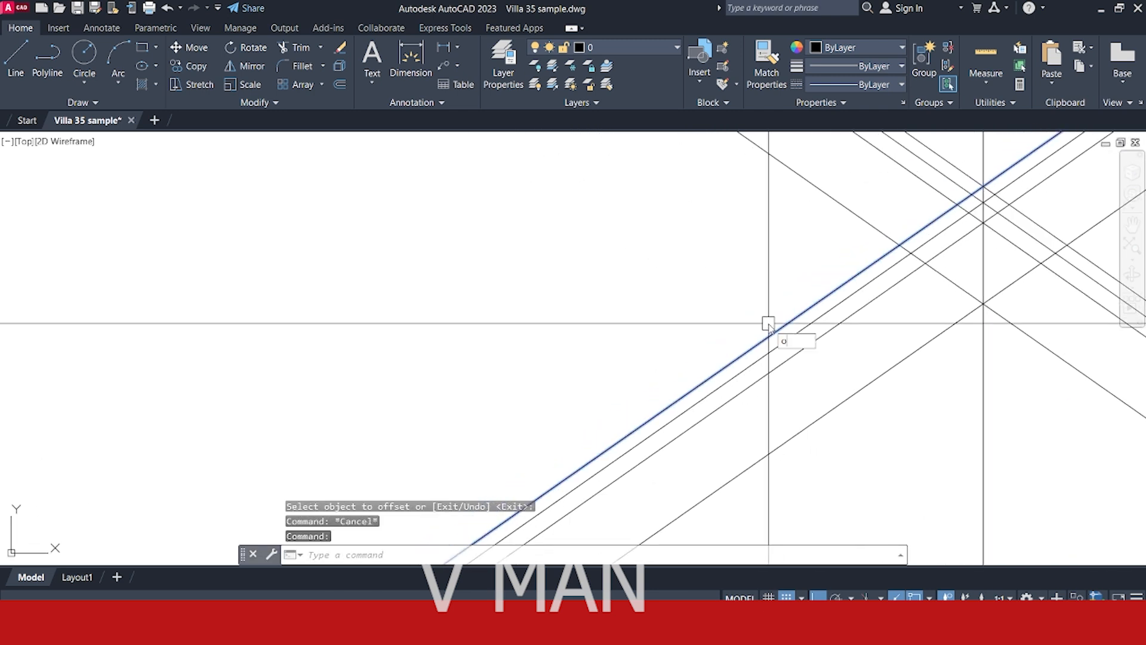
pyautogui.press('Return')
pyautogui.click(769, 335)
pyautogui.write('100')
pyautogui.press('Return')
pyautogui.click(739, 357)
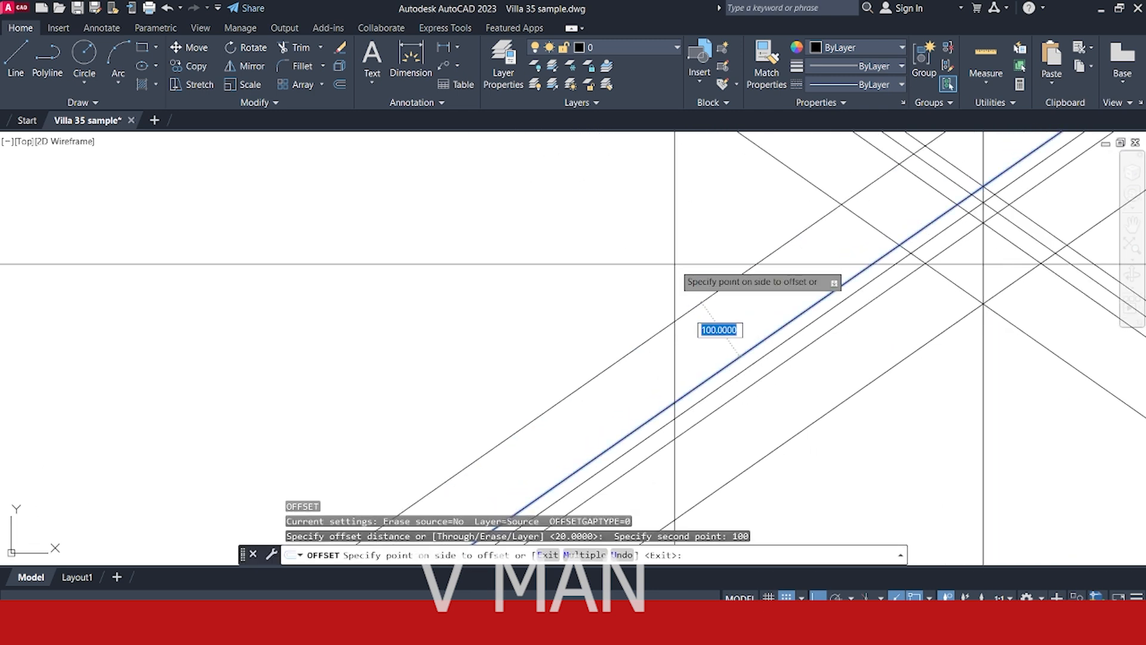
pyautogui.click(675, 265)
pyautogui.moveTo(1110, 253); pyautogui.dragTo(839, 343, button='middle')
pyautogui.click(830, 359)
pyautogui.click(961, 291)
pyautogui.press('Return')
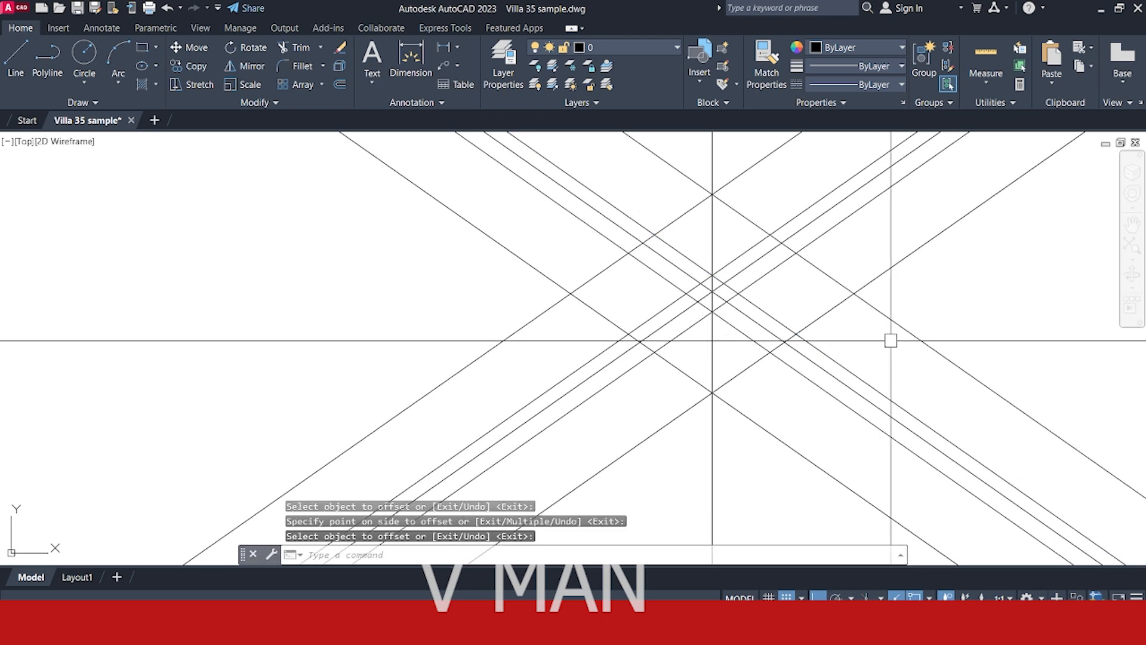
# Assign the two uppermost sloped lines on each roof side to layer ELE 4.
pyautogui.click(924, 312)
pyautogui.click(895, 363)
pyautogui.click(846, 360)
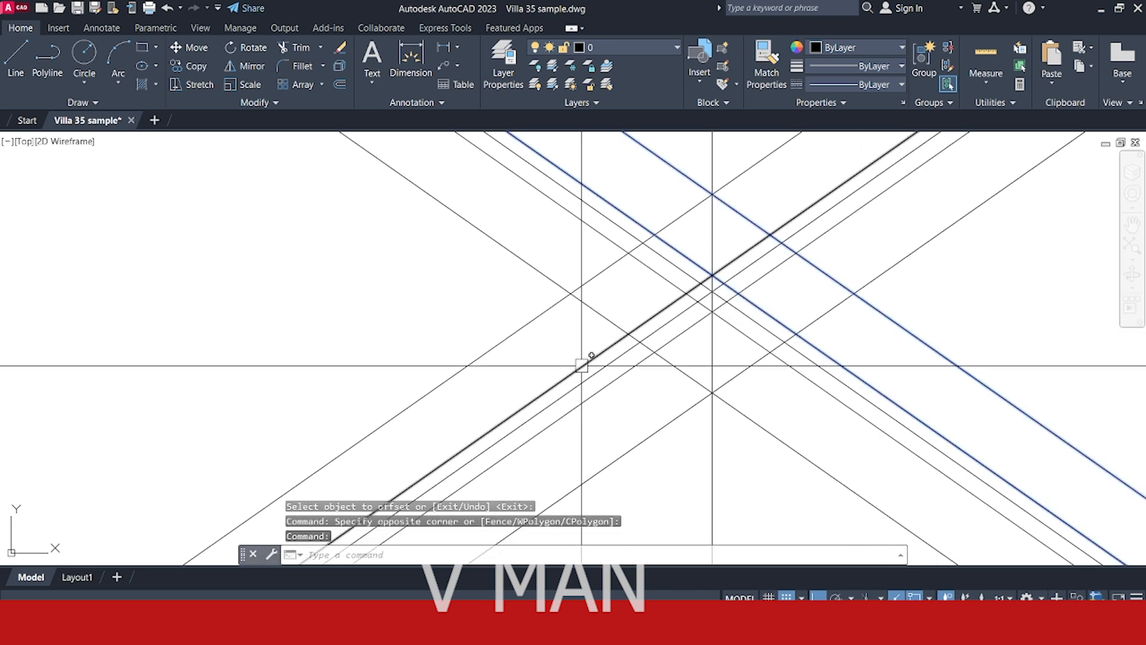
pyautogui.click(629, 346)
pyautogui.click(484, 300)
pyautogui.click(591, 46)
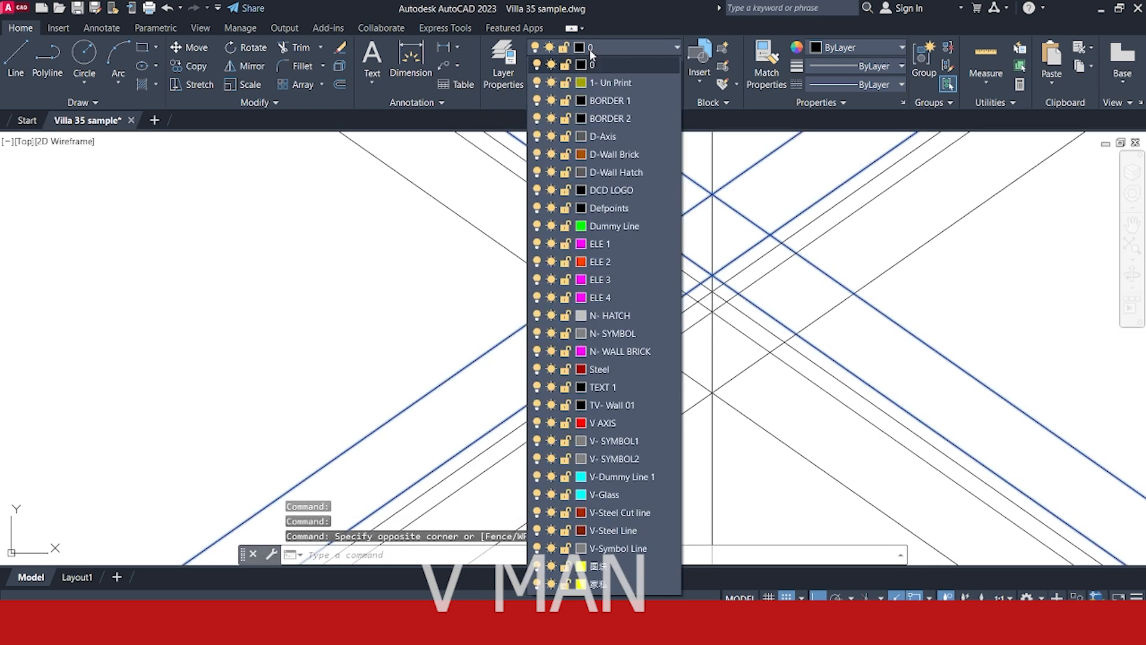
pyautogui.click(629, 298)
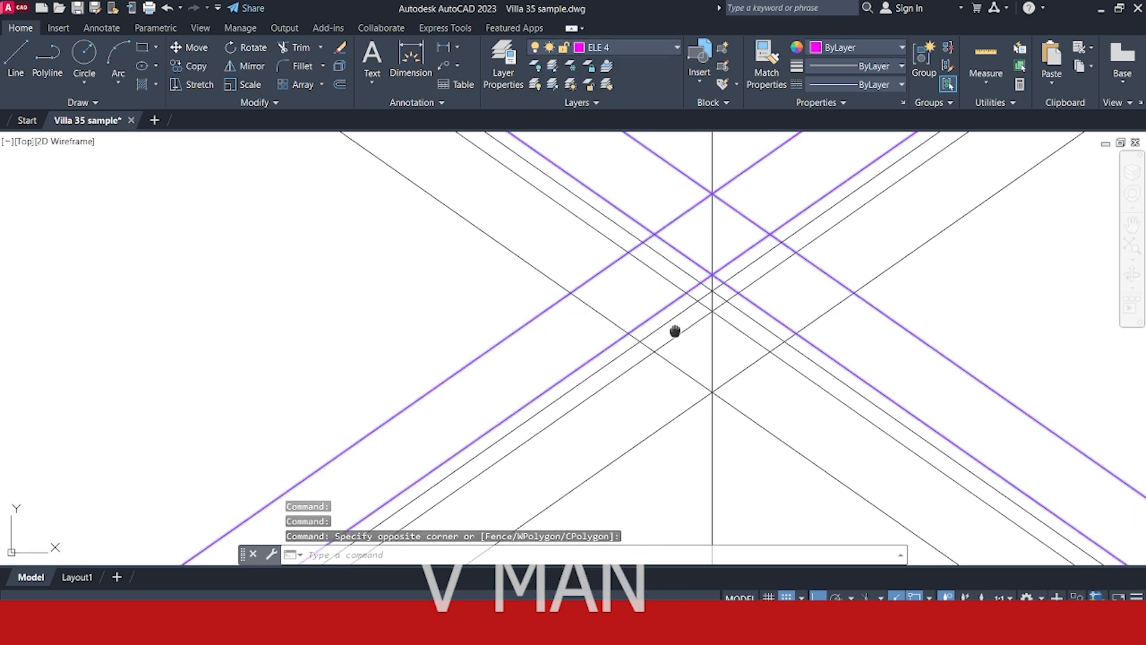
pyautogui.press('Escape')
# Assign the three lower sloped lines on each roof side to layer ELE 1.
pyautogui.click(675, 421)
pyautogui.click(591, 297)
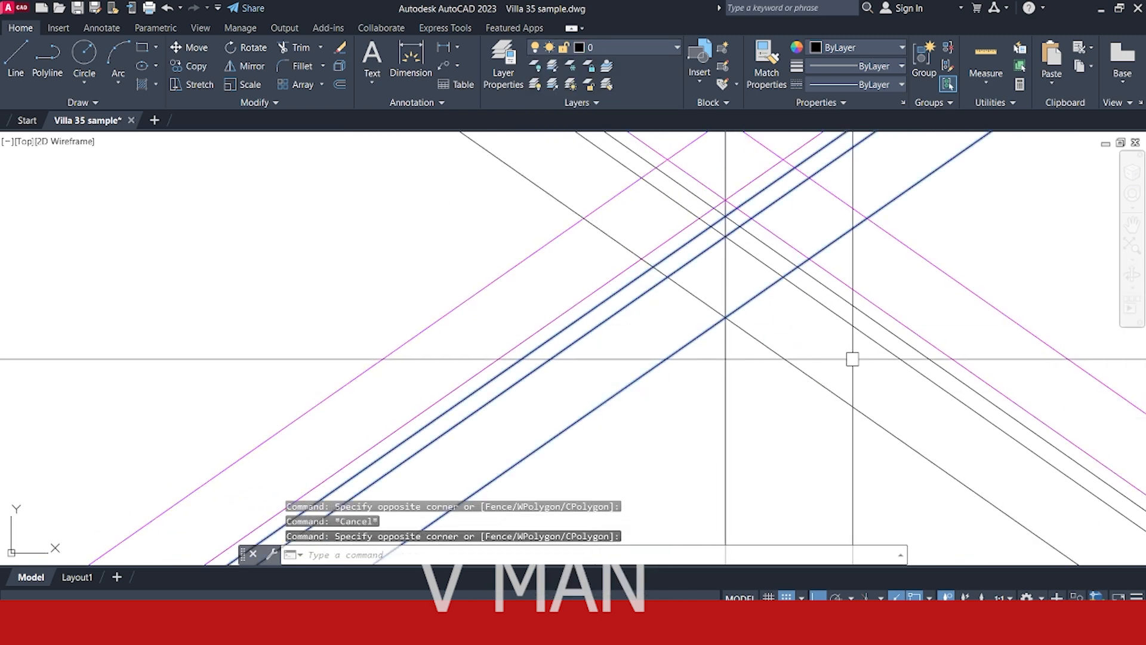
pyautogui.click(832, 314)
pyautogui.click(836, 297)
pyautogui.click(805, 337)
pyautogui.click(755, 380)
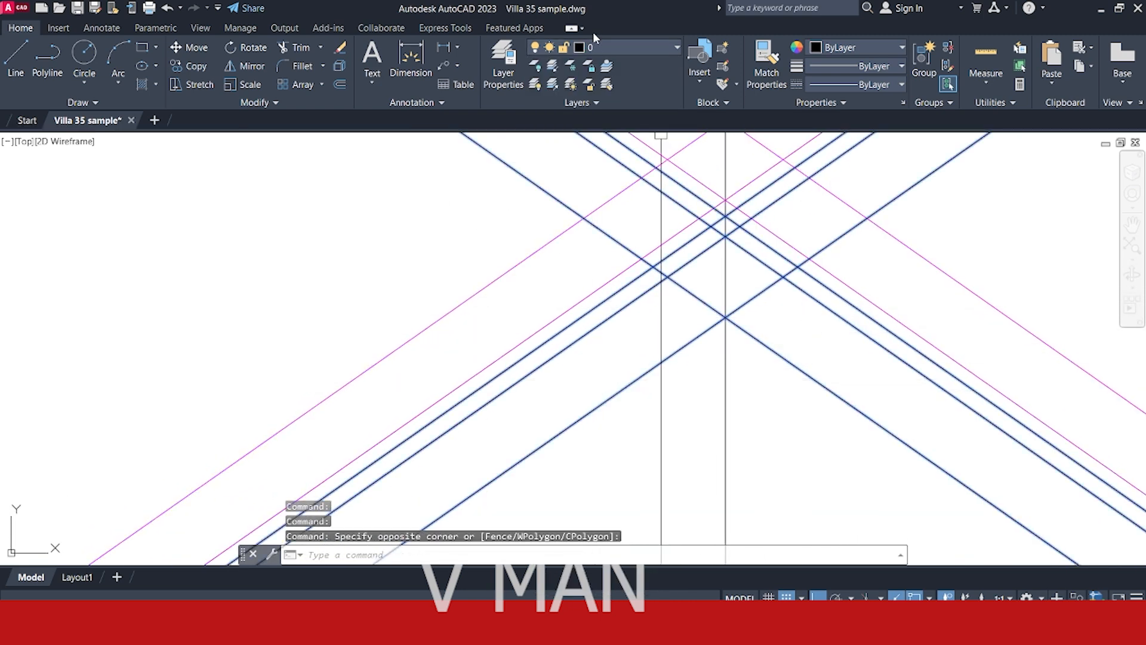
pyautogui.click(633, 47)
pyautogui.click(619, 245)
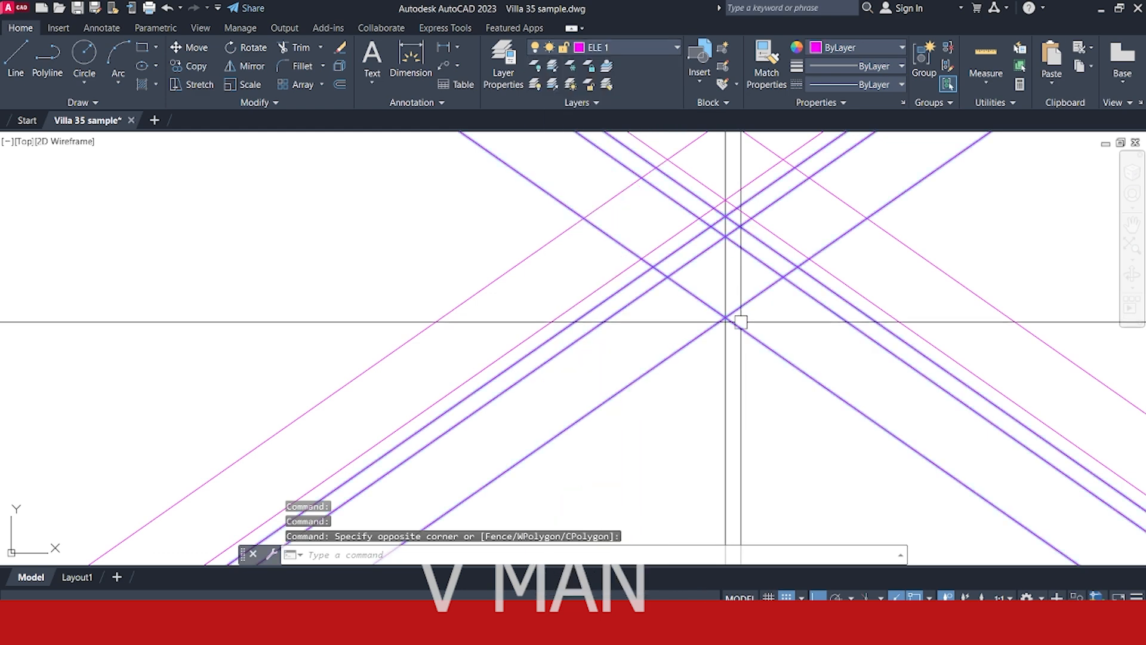
pyautogui.moveTo(734, 331)
pyautogui.mouseDown(button='middle')
pyautogui.moveTo(726, 314)
pyautogui.moveTo(729, 348)
pyautogui.mouseUp(button='middle')
# Set the color of layer ELE 1 to index color 34 in the layer properties.
pyautogui.write('a')
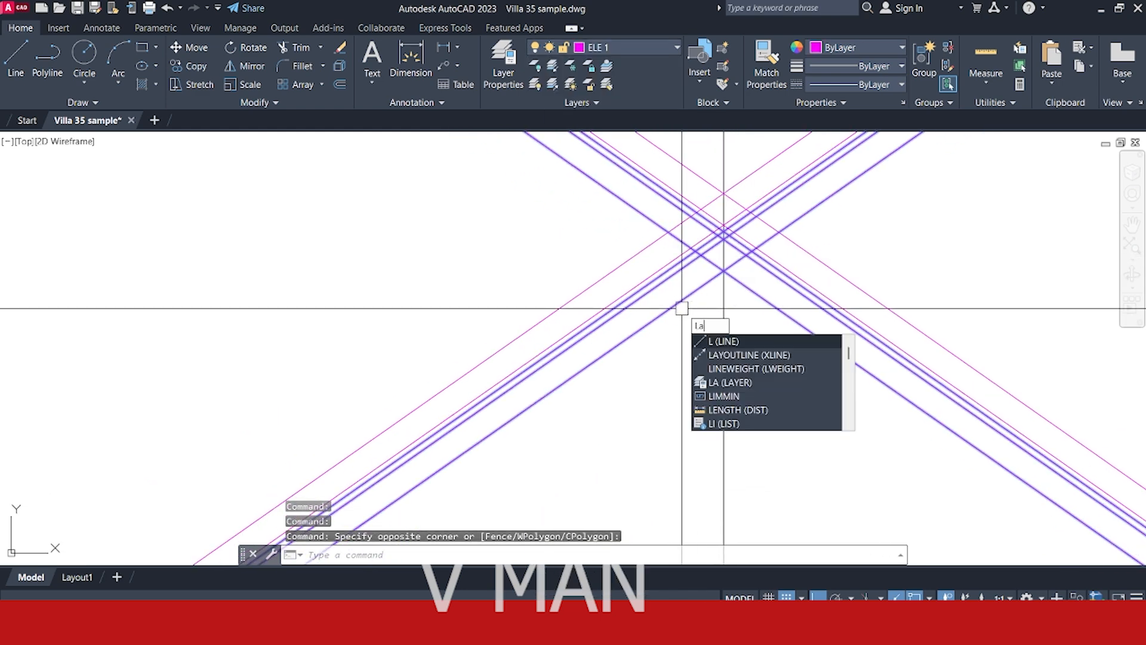
pyautogui.press('Return')
pyautogui.scroll(-1, 213, 323)
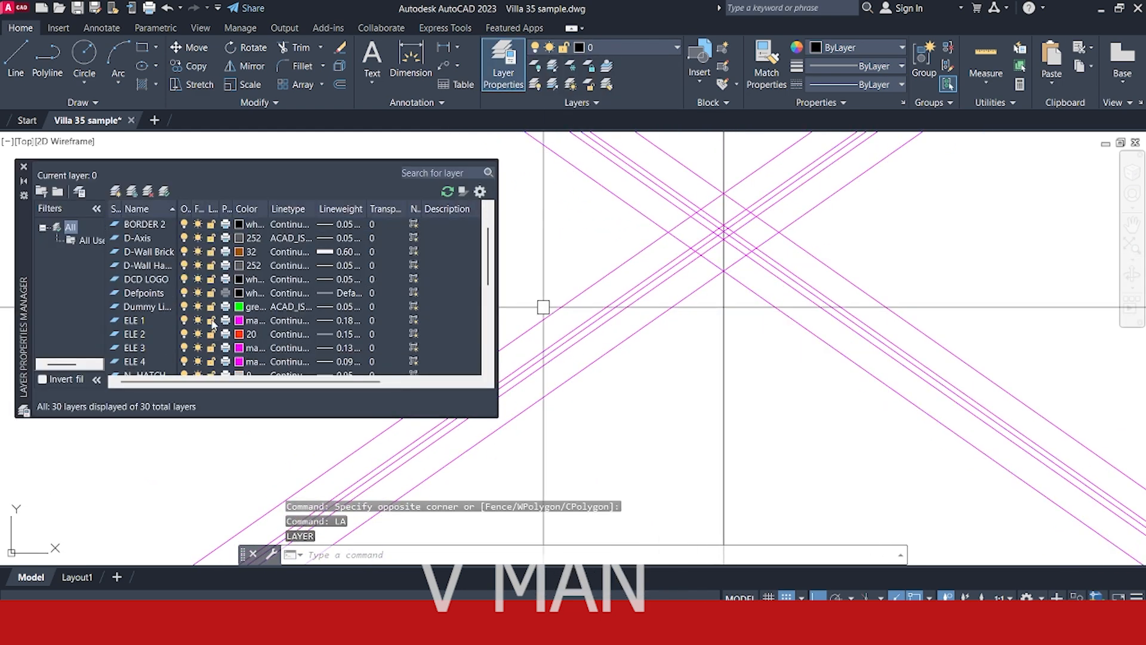
pyautogui.click(245, 321)
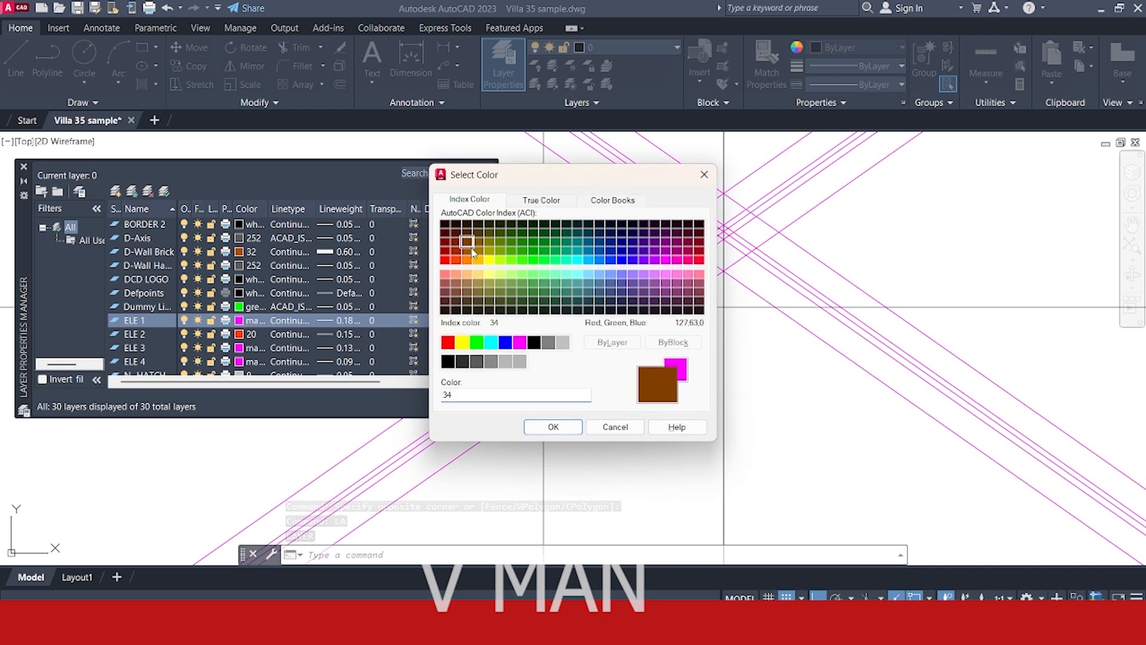
pyautogui.click(553, 426)
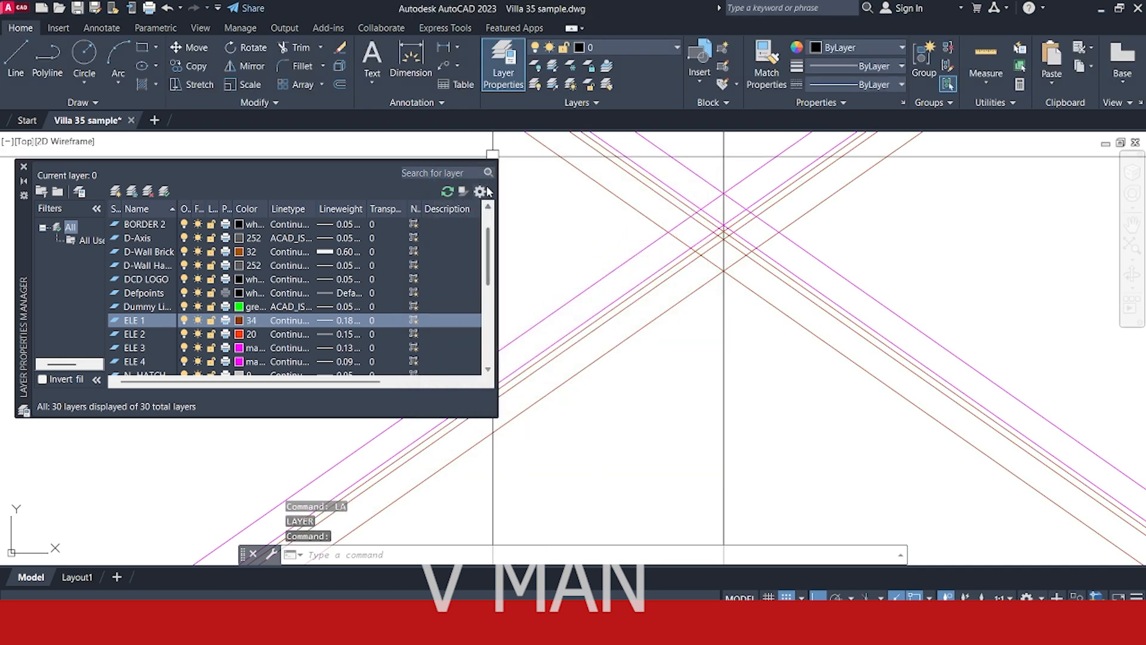
pyautogui.click(25, 167)
pyautogui.scroll(-3, 642, 245)
pyautogui.press('Escape')
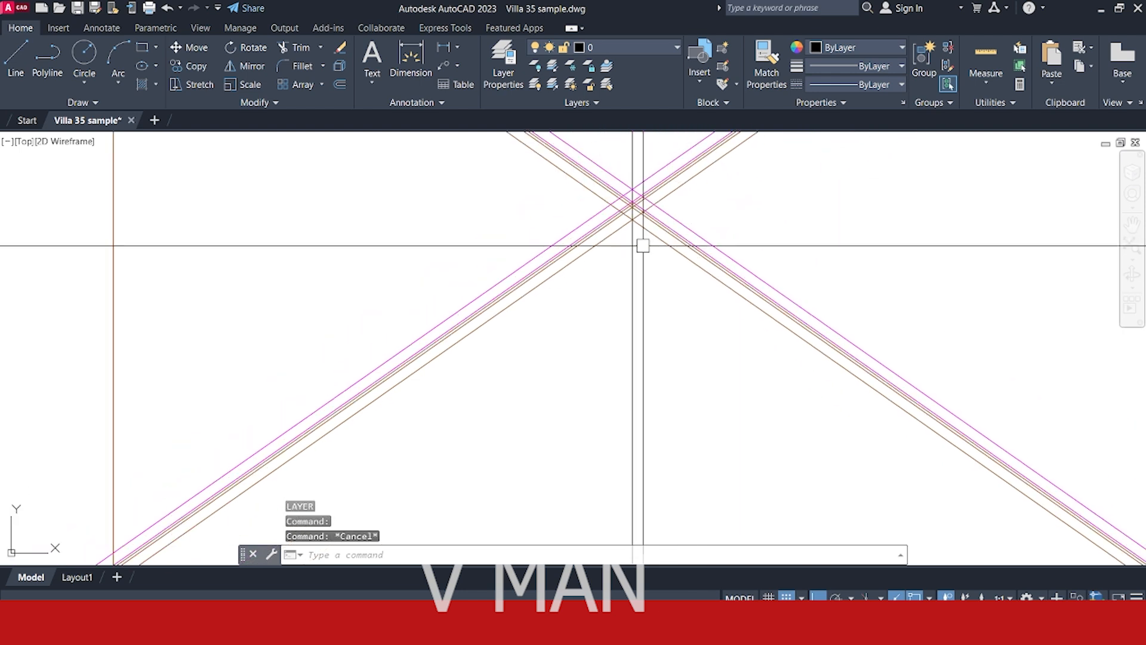
# Fillet the lowest pair of sloped roof lines at the ridge with radius 0.
pyautogui.scroll(3, 642, 239)
pyautogui.press('Escape')
pyautogui.moveTo(619, 306); pyautogui.dragTo(698, 337, button='middle')
pyautogui.write('f')
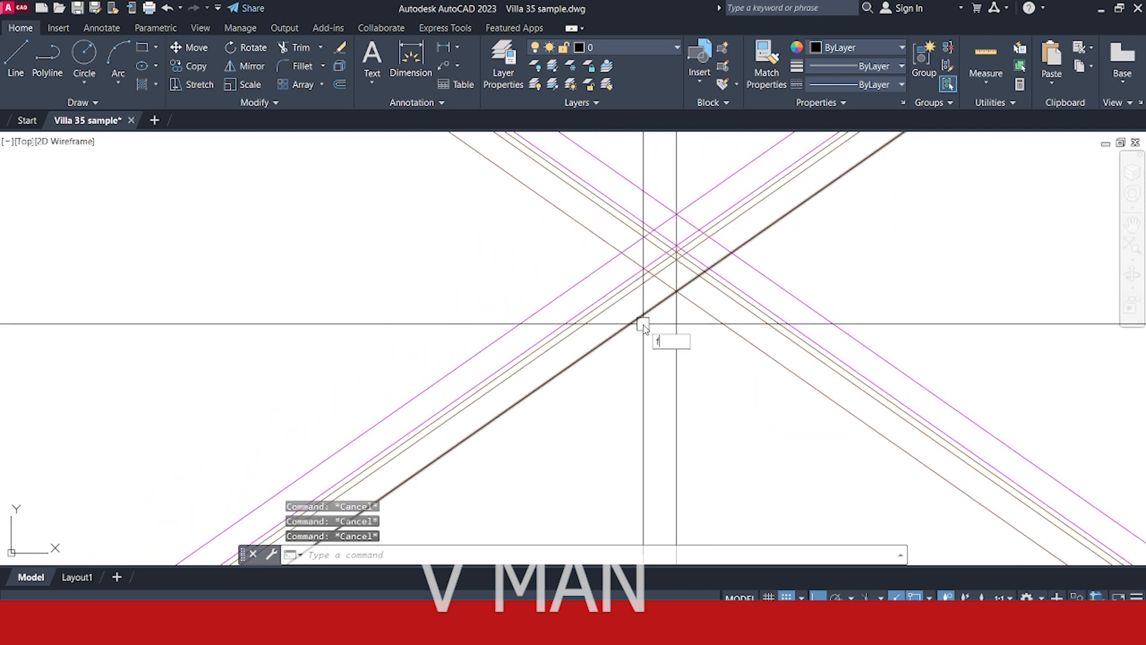
pyautogui.press('Return')
pyautogui.write('r')
pyautogui.press('Return')
pyautogui.press('Return')
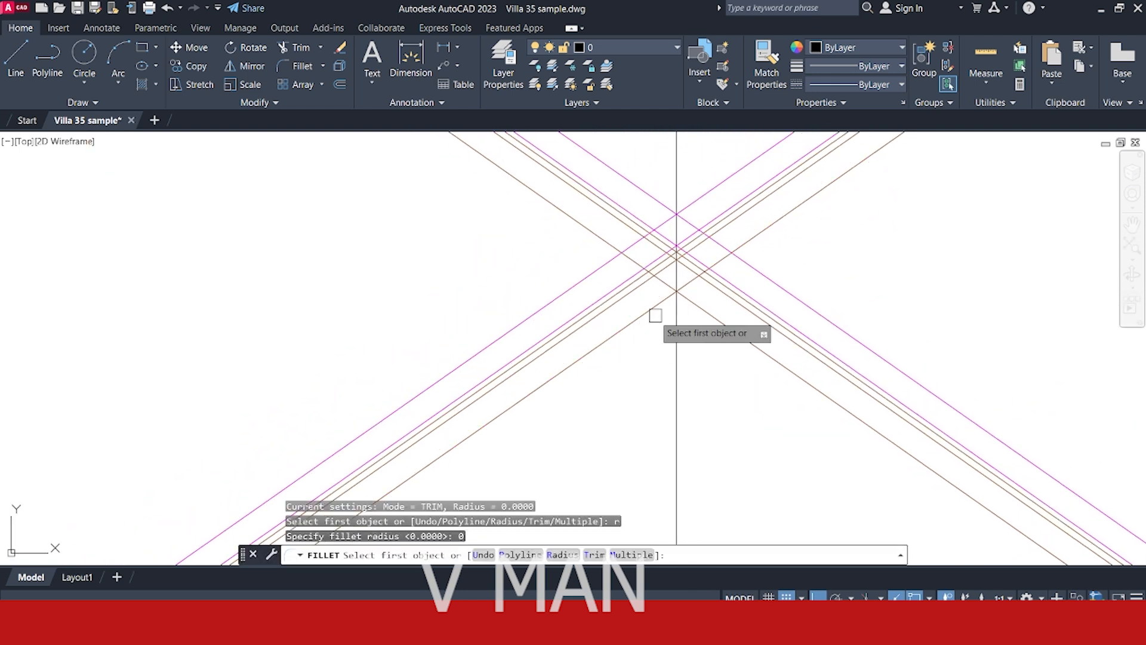
pyautogui.click(653, 309)
pyautogui.click(703, 310)
# Fillet the other two pairs of brown roof lines into sharp corners at the ridge.
pyautogui.scroll(2, 693, 283)
pyautogui.press('Return')
pyautogui.click(646, 258)
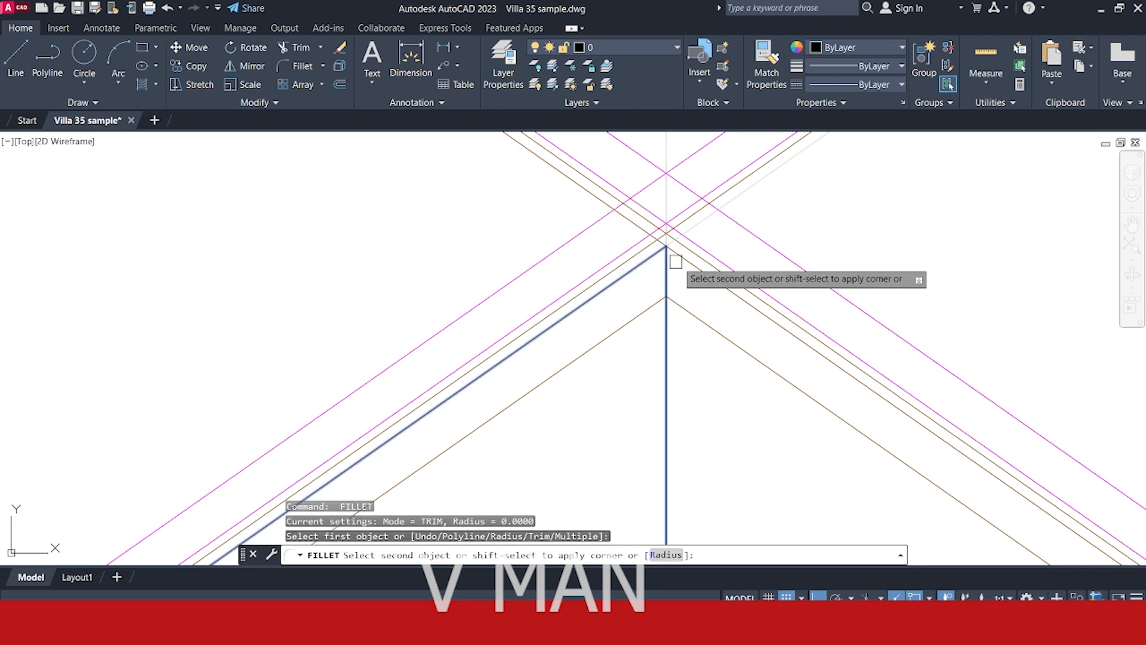
pyautogui.click(680, 259)
pyautogui.scroll(4, 662, 245)
pyautogui.press('Return')
pyautogui.click(655, 221)
pyautogui.click(700, 221)
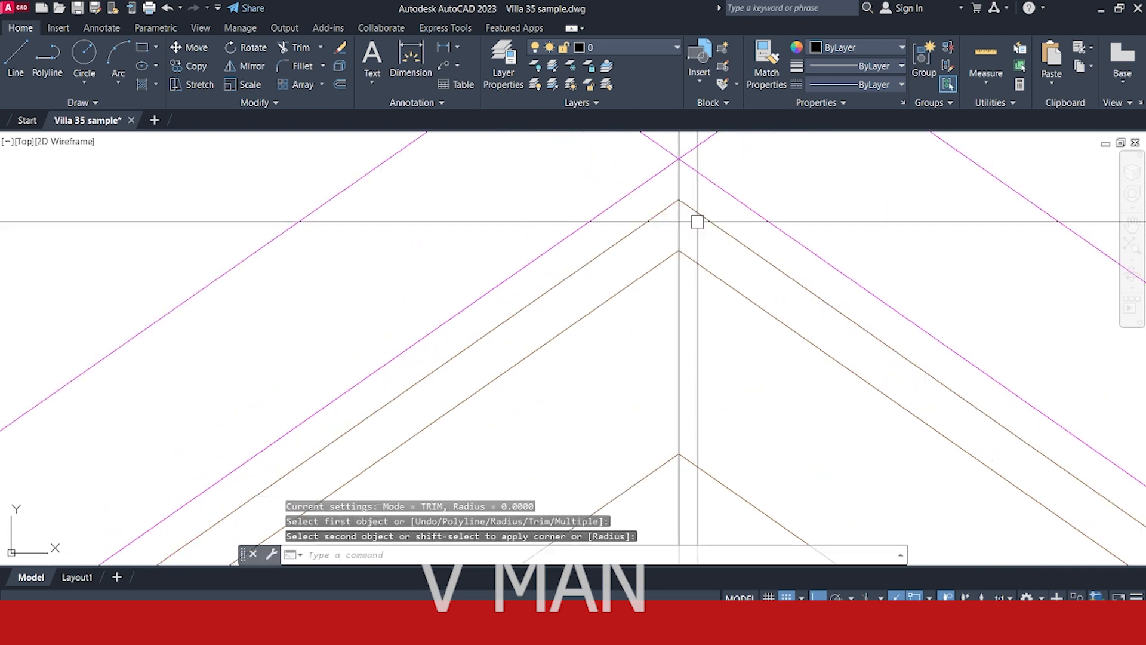
# Fillet the two pairs of magenta roof lines into sharp corners at the ridge.
pyautogui.moveTo(696, 221); pyautogui.dragTo(708, 314, button='middle')
pyautogui.press('Return')
pyautogui.click(675, 261)
pyautogui.click(707, 263)
pyautogui.scroll(-4, 715, 265)
pyautogui.press('Return')
pyautogui.moveTo(671, 193); pyautogui.dragTo(672, 234, button='middle')
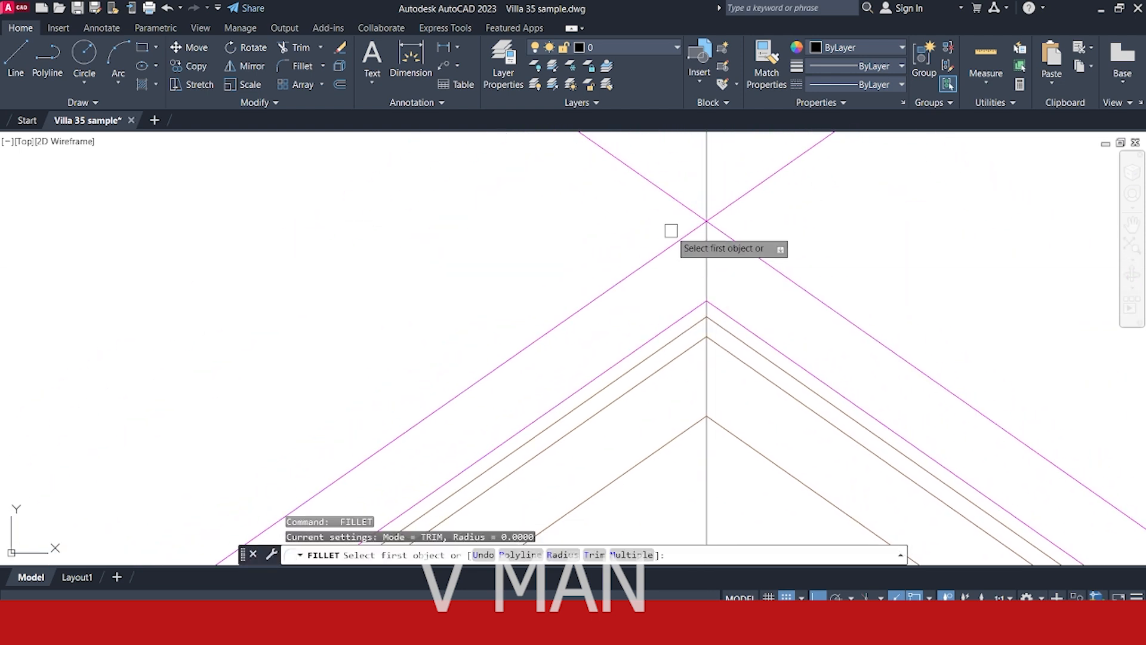
pyautogui.click(676, 235)
pyautogui.press('Escape')
# Examine the roof layers by selecting neighbouring pairs of sloped lines on the right side of the ridge.
pyautogui.moveTo(746, 332); pyautogui.dragTo(728, 281, button='middle')
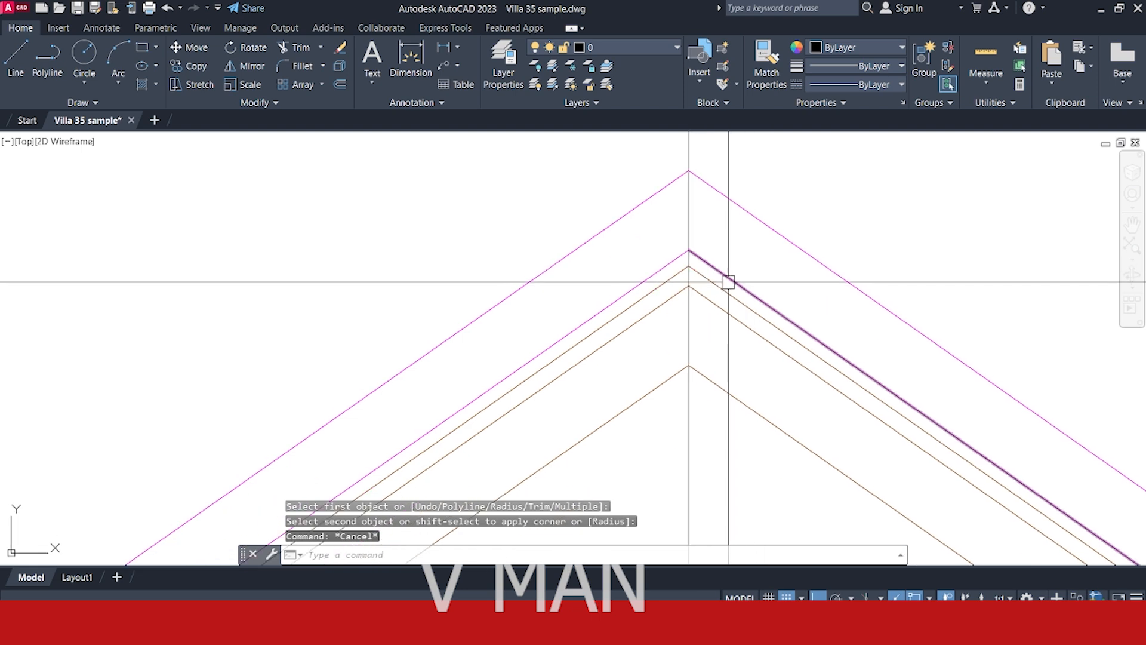
pyautogui.click(750, 227)
pyautogui.click(736, 177)
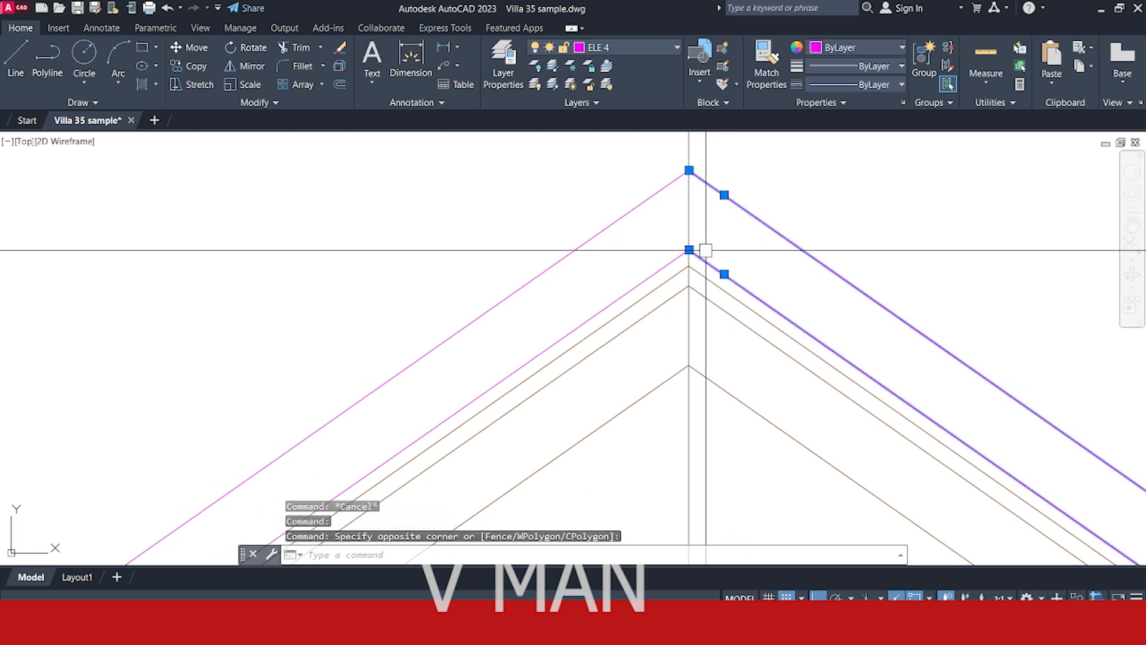
pyautogui.press('Escape')
pyautogui.click(711, 264)
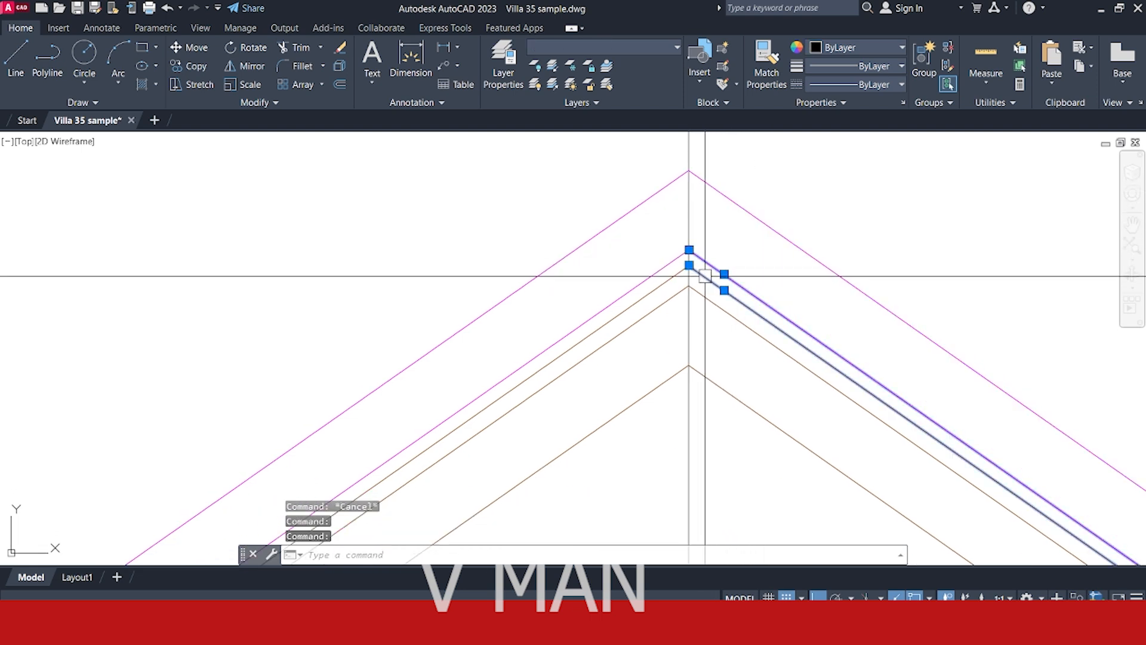
pyautogui.moveTo(704, 276); pyautogui.dragTo(695, 233, button='middle')
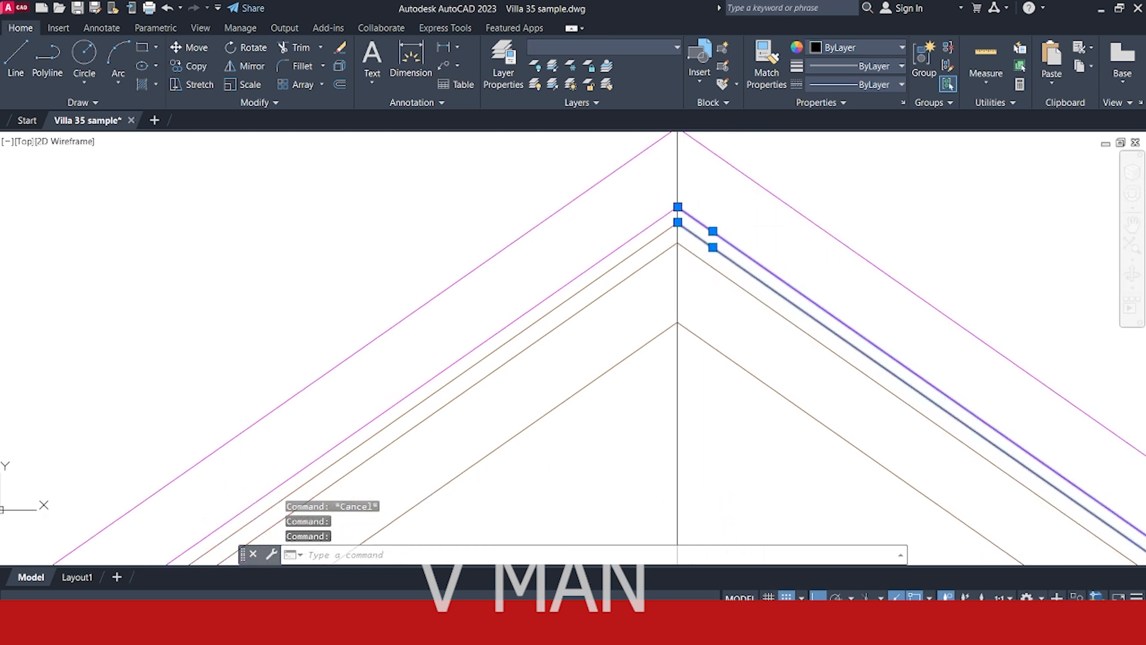
pyautogui.click(712, 246)
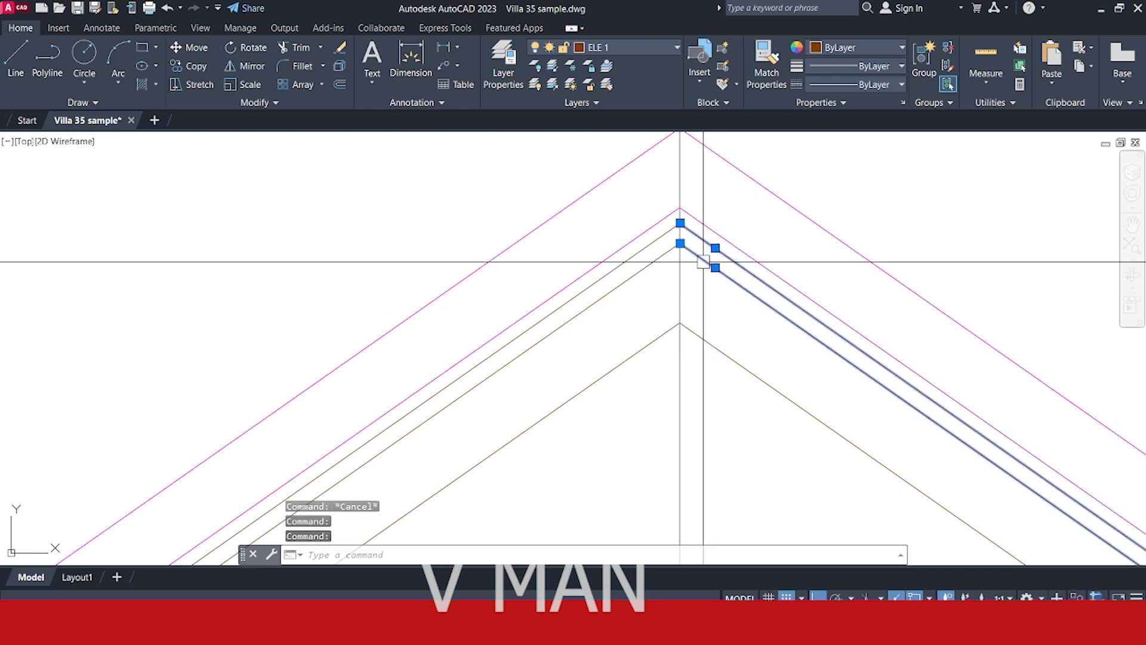
pyautogui.press('Escape')
pyautogui.click(713, 269)
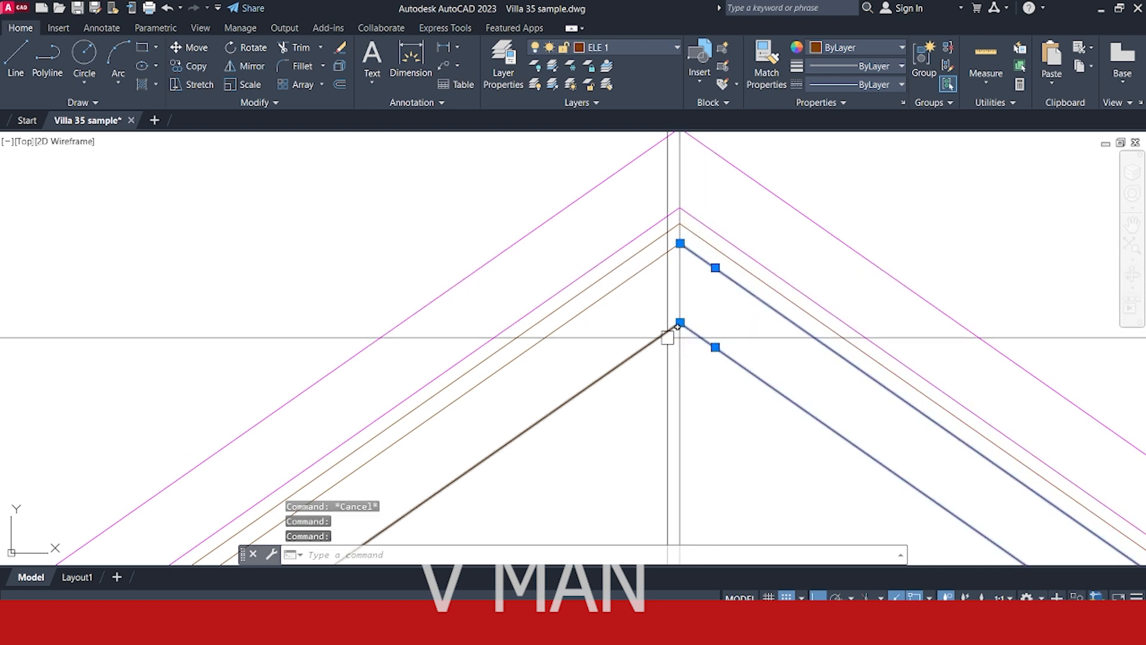
# Draw a vertical construction line through the top outer corner of the upstand wall at the left eave.
pyautogui.scroll(-10, 664, 337)
pyautogui.moveTo(620, 381); pyautogui.dragTo(699, 251, button='middle')
pyautogui.scroll(-4, 699, 252)
pyautogui.scroll(8, 570, 324)
pyautogui.moveTo(570, 325); pyautogui.dragTo(550, 291, button='middle')
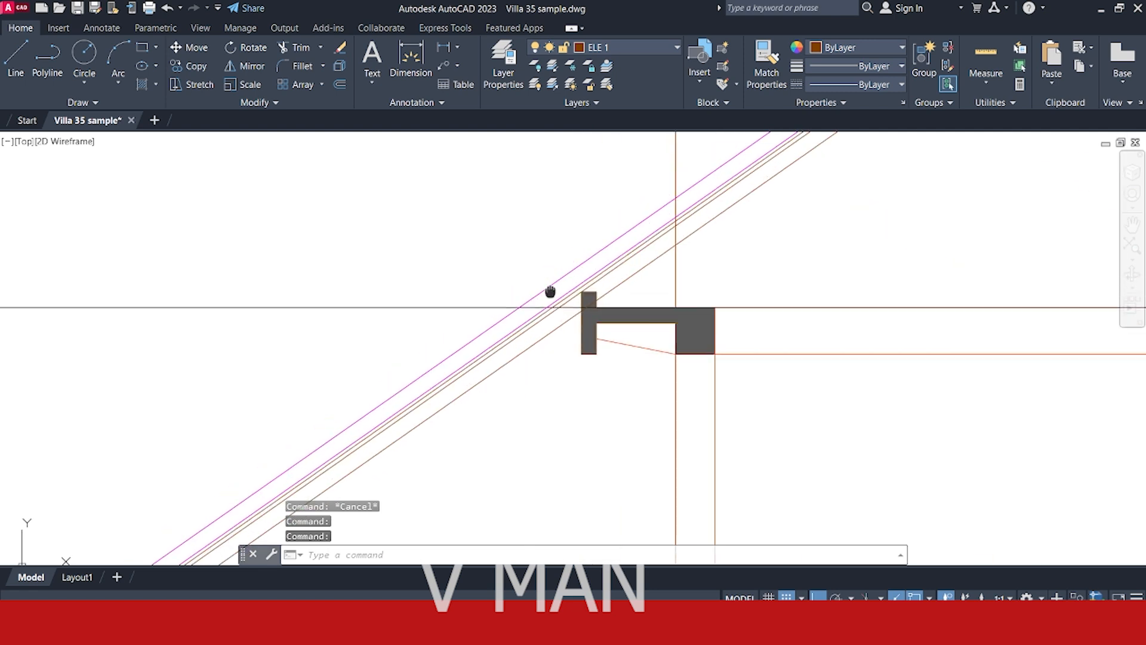
pyautogui.scroll(4, 559, 285)
pyautogui.press('Escape')
pyautogui.write('xl')
pyautogui.press('Return')
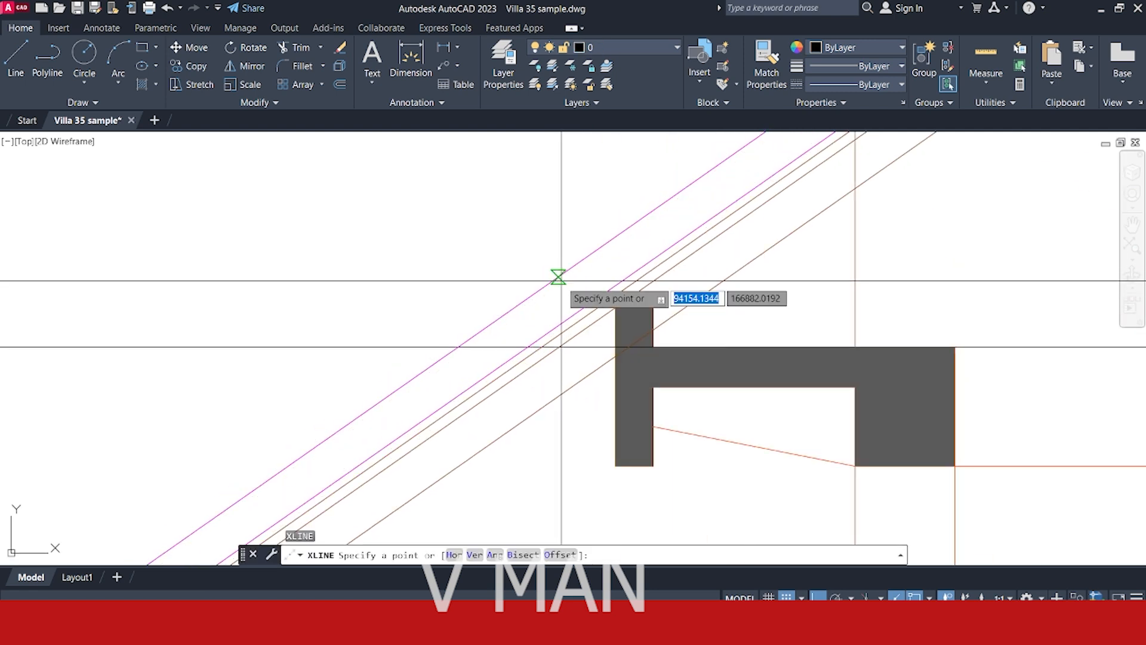
pyautogui.write('v')
pyautogui.press('Return')
pyautogui.scroll(4, 604, 314)
pyautogui.scroll(-4, 622, 277)
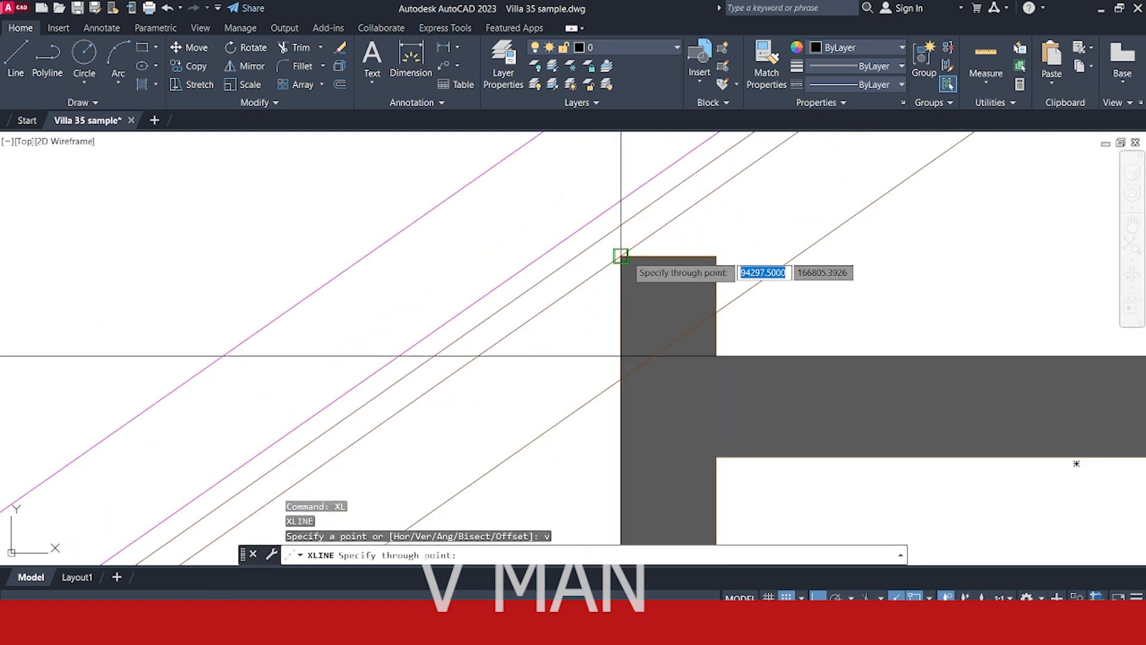
pyautogui.click(621, 256)
pyautogui.press('Return')
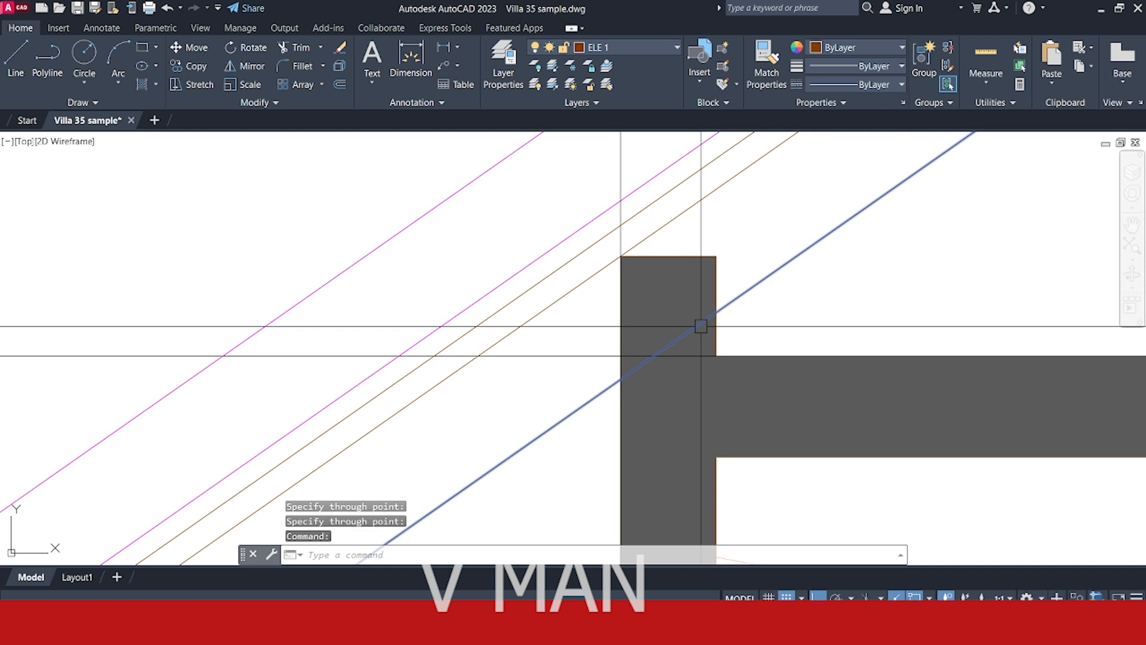
# Trim the lowest roof line at the upstand wall's inner face and delete its leftover piece outside the wall.
pyautogui.write('tr')
pyautogui.press('Return')
pyautogui.press('Escape')
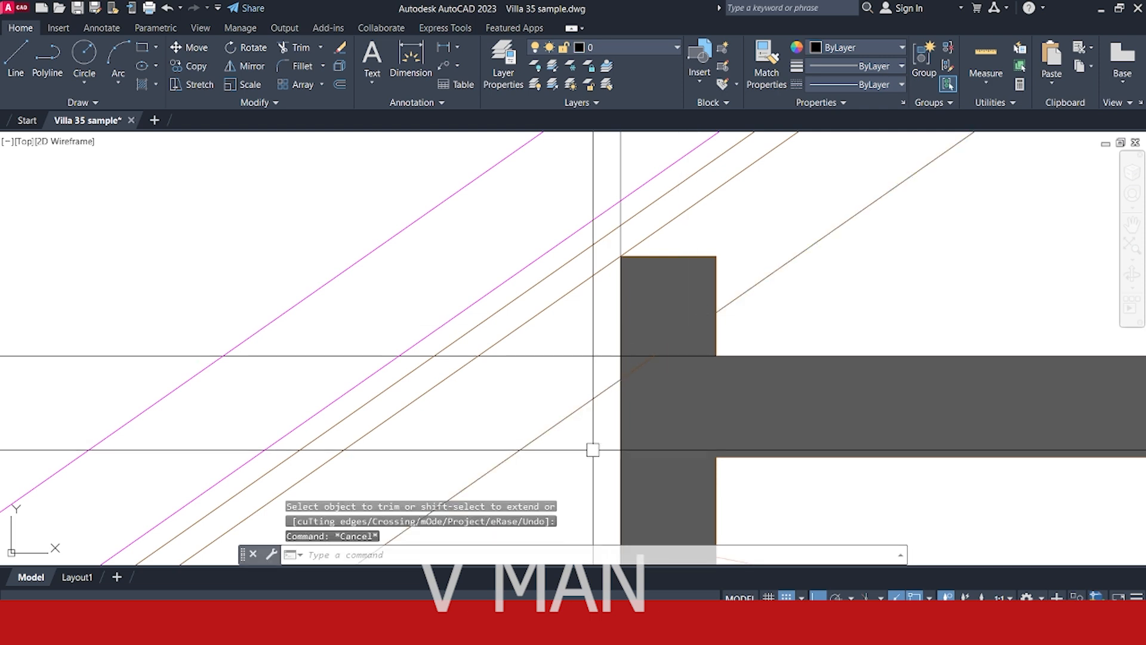
pyautogui.click(593, 450)
pyautogui.click(560, 402)
pyautogui.moveTo(561, 402); pyautogui.dragTo(650, 396, button='middle')
pyautogui.press('Delete')
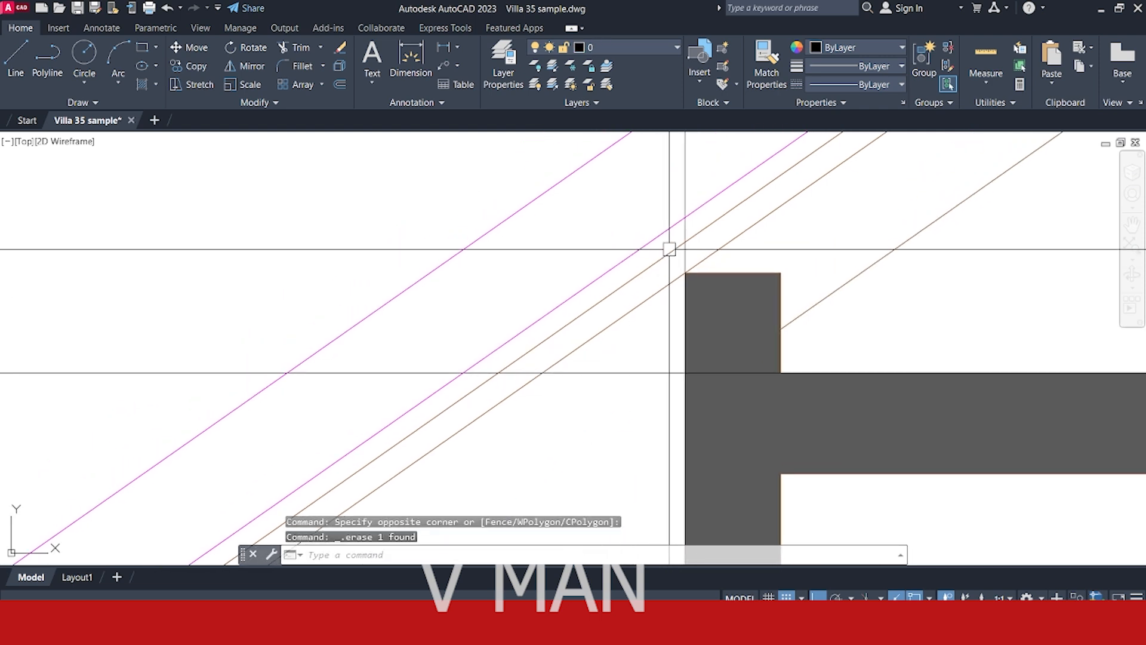
# Trim the four remaining roof lines where they extend beyond the vertical construction line at the left eave.
pyautogui.click(681, 173)
pyautogui.scroll(-4, 657, 204)
pyautogui.press('Escape')
pyautogui.moveTo(669, 187); pyautogui.dragTo(650, 292, button='middle')
pyautogui.scroll(2, 650, 301)
pyautogui.click(646, 293)
pyautogui.write('tr')
pyautogui.press('space')
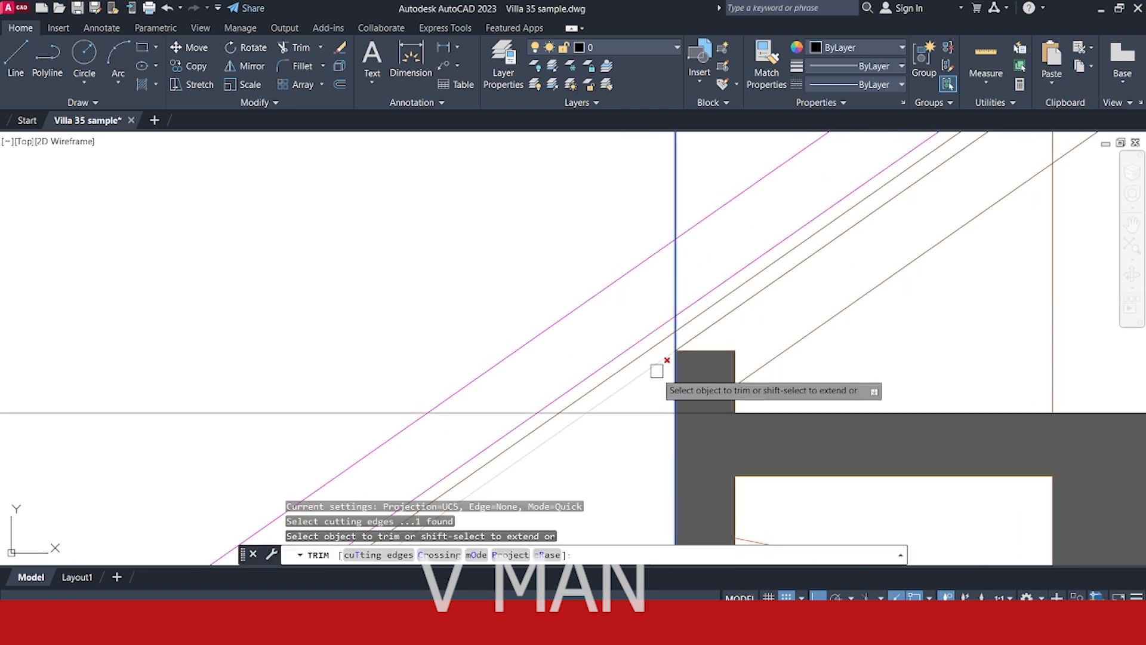
pyautogui.moveTo(658, 375); pyautogui.dragTo(617, 208)
pyautogui.press('space')
pyautogui.press('Escape')
# Draw a polyline closing the eave end between the two magenta roof lines, and delete the vertical construction line.
pyautogui.moveTo(664, 284); pyautogui.dragTo(674, 263, button='middle')
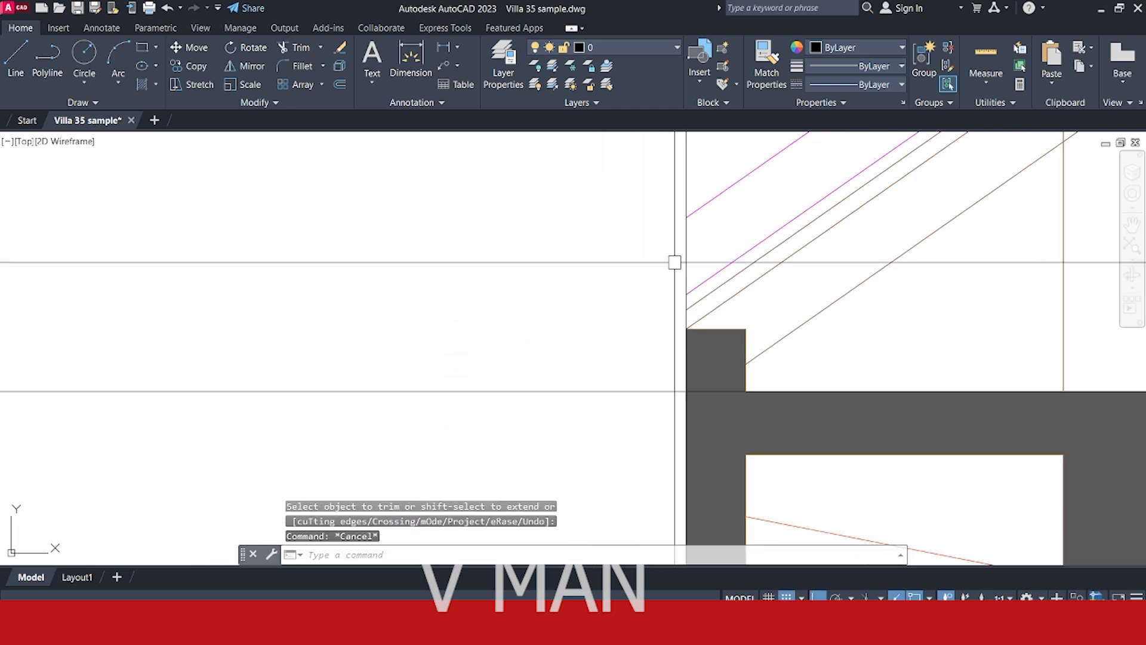
pyautogui.write('pl')
pyautogui.press('space')
pyautogui.click(686, 293)
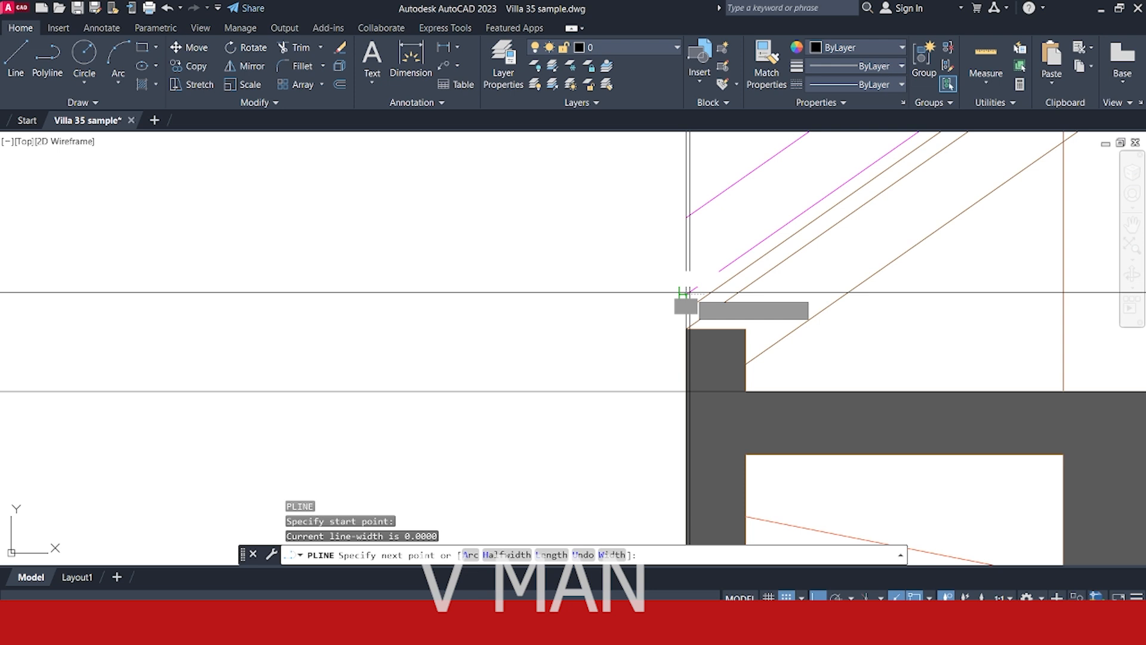
pyautogui.click(685, 206)
pyautogui.press('Escape')
pyautogui.press('Delete')
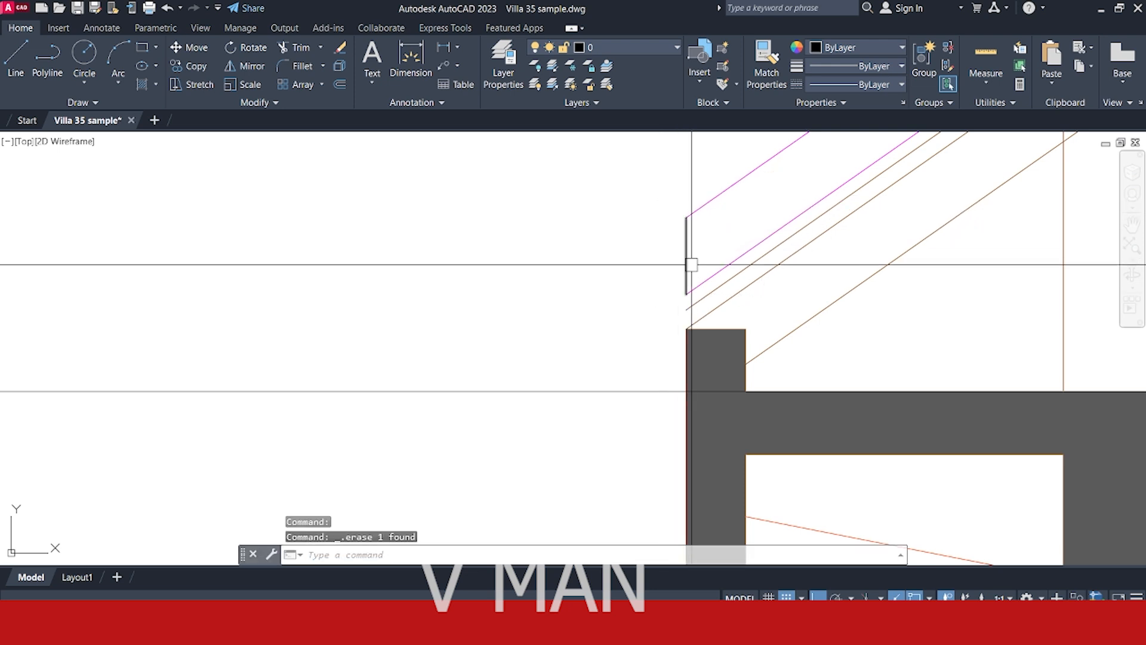
# Extend the eave-closing polyline down to the top of the upstand wall at the left eave.
pyautogui.scroll(3, 684, 212)
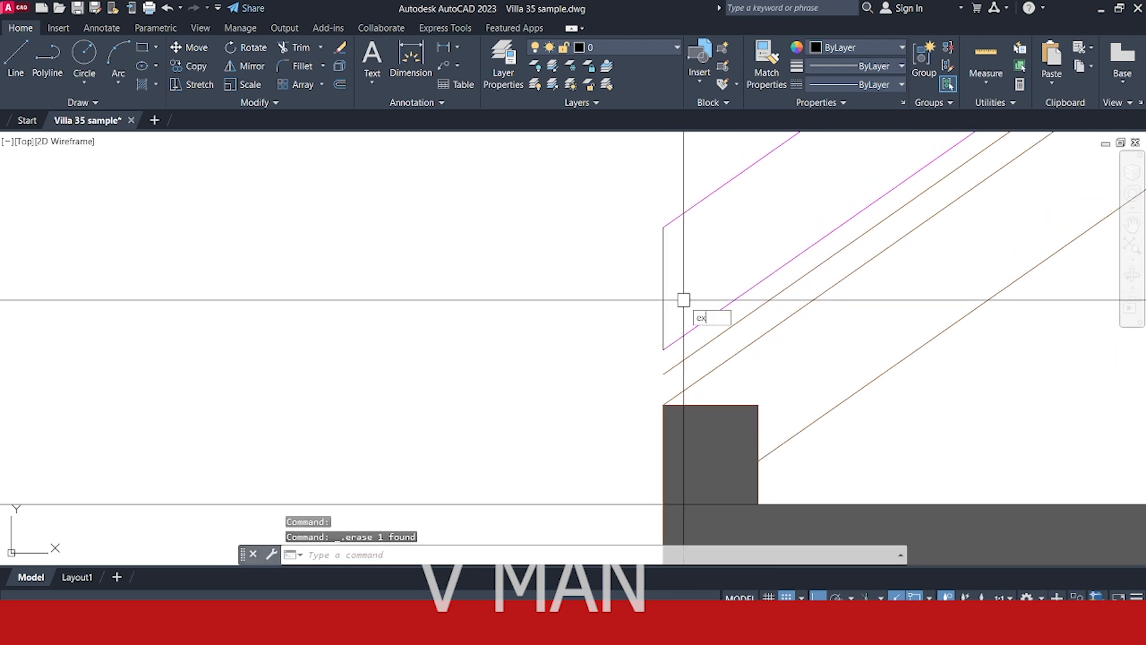
pyautogui.write('ex')
pyautogui.press('space')
pyautogui.moveTo(699, 272); pyautogui.dragTo(687, 305, button='middle')
pyautogui.press('Escape')
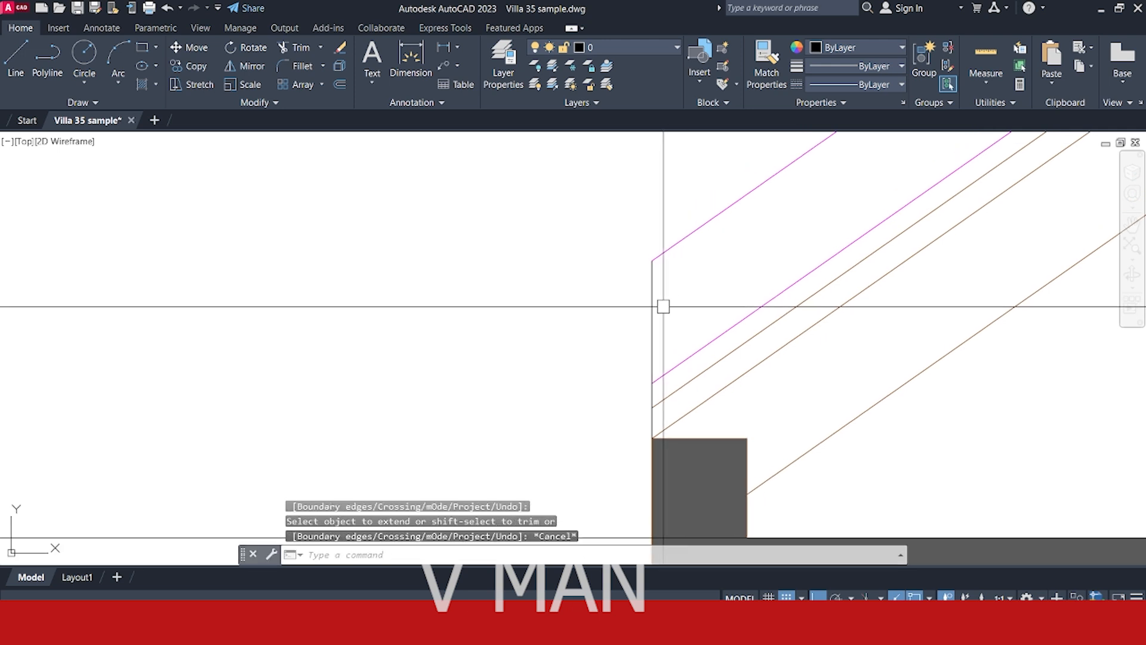
pyautogui.click(656, 304)
pyautogui.press('Escape')
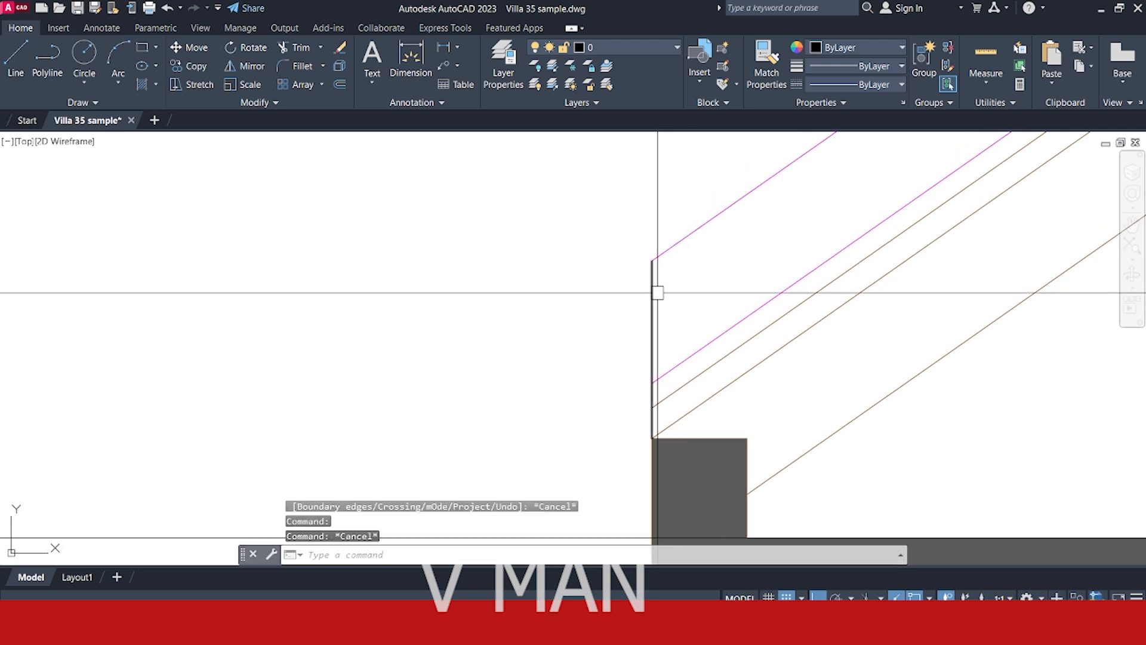
pyautogui.click(657, 292)
pyautogui.press('Escape')
# Join the upper magenta roof line and the vertical eave-closing line into one polyline.
pyautogui.click(683, 240)
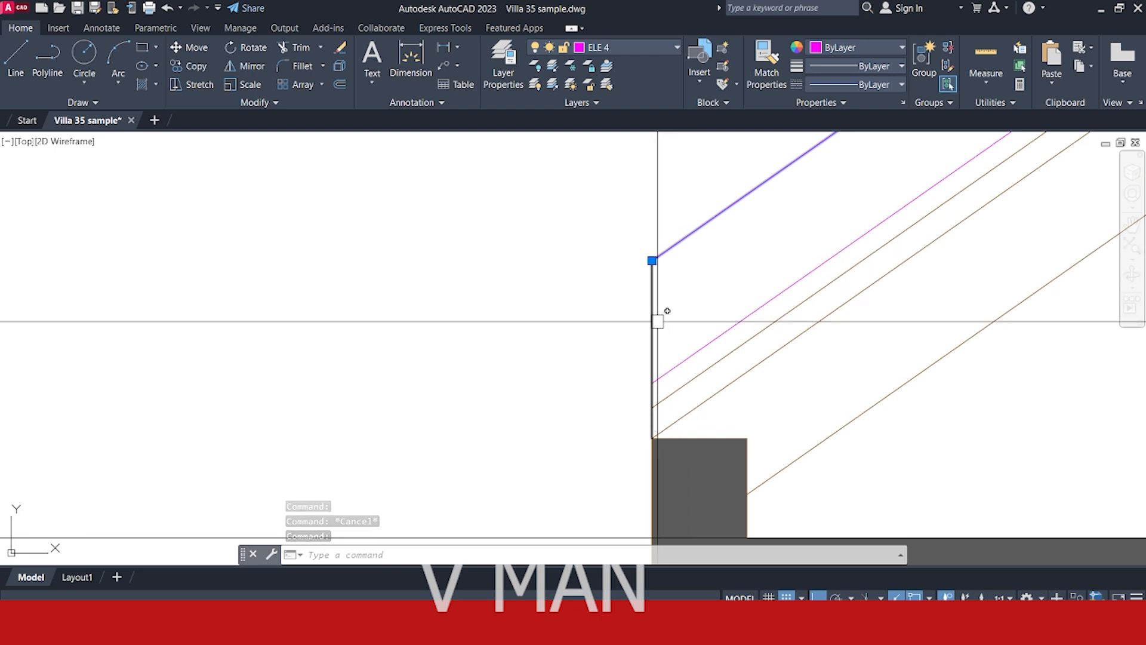
pyautogui.click(657, 320)
pyautogui.write('j')
pyautogui.press('Return')
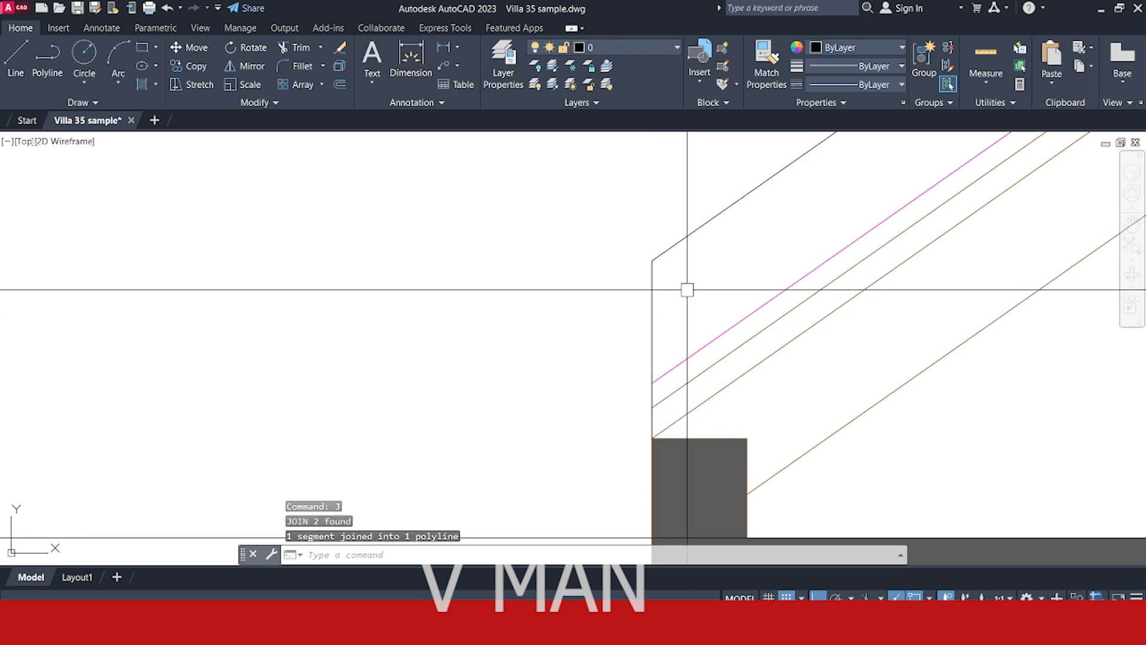
pyautogui.click(682, 292)
pyautogui.press('Escape')
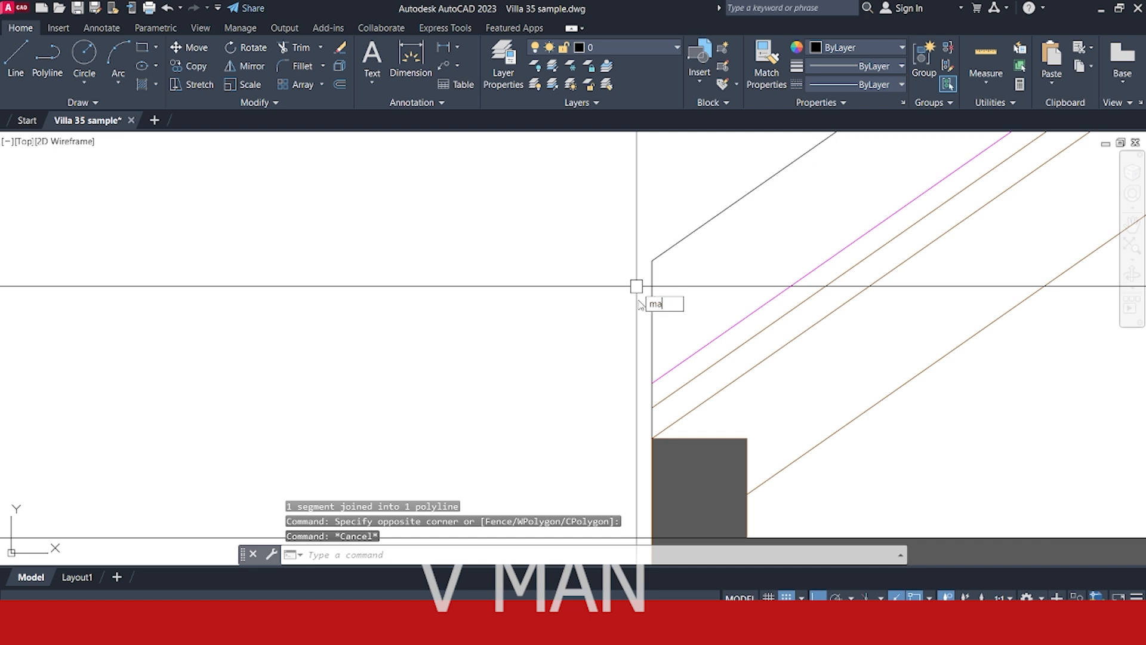
# Match the joined left eave polyline's properties to those of the lower magenta roof line.
pyautogui.write('ma')
pyautogui.press('Return')
pyautogui.click(693, 353)
pyautogui.click(679, 314)
pyautogui.click(553, 281)
pyautogui.press('Return')
# Draw a vertical construction line through the top outer corner of the upstand wall at the right eave.
pyautogui.scroll(-4, 605, 293)
pyautogui.moveTo(679, 327); pyautogui.dragTo(570, 307, button='middle')
pyautogui.scroll(-10, 570, 307)
pyautogui.scroll(4, 1064, 317)
pyautogui.moveTo(1064, 317); pyautogui.dragTo(919, 340, button='middle')
pyautogui.scroll(6, 665, 307)
pyautogui.press('Escape')
pyautogui.press('Escape')
pyautogui.moveTo(958, 380); pyautogui.dragTo(741, 345, button='middle')
pyautogui.write('xl')
pyautogui.press('Return')
pyautogui.write('v')
pyautogui.press('Return')
pyautogui.scroll(4, 710, 315)
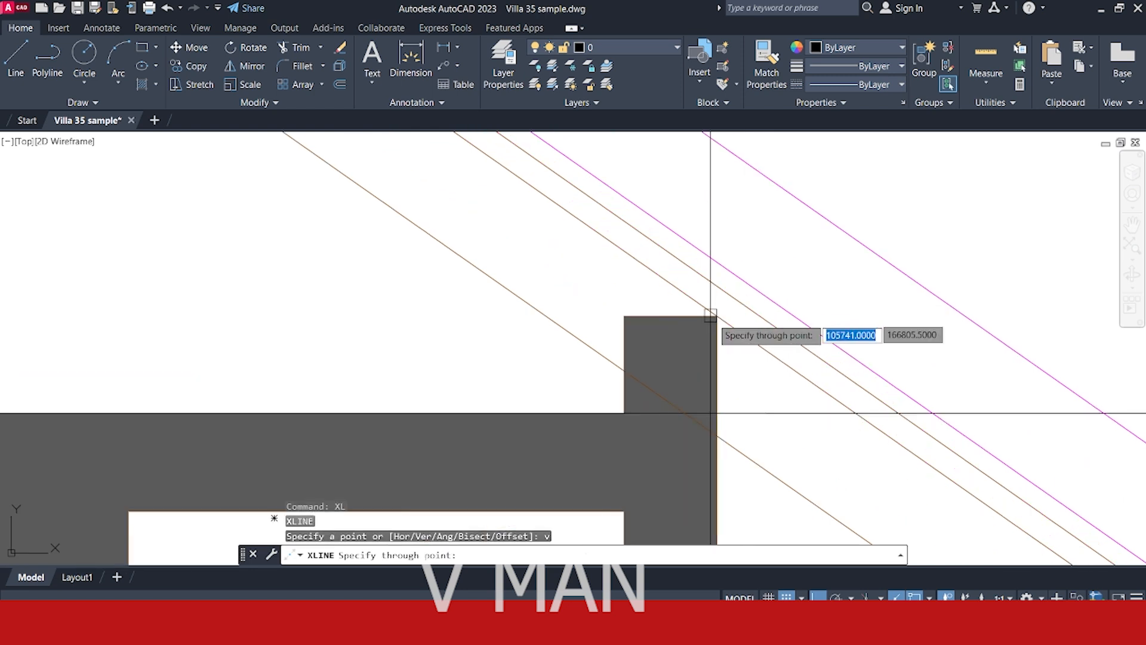
pyautogui.click(716, 314)
pyautogui.press('Escape')
# Trim the lowest roof line at the right upstand wall's inner face and delete its leftover piece outside the wall.
pyautogui.write('tr')
pyautogui.press('Return')
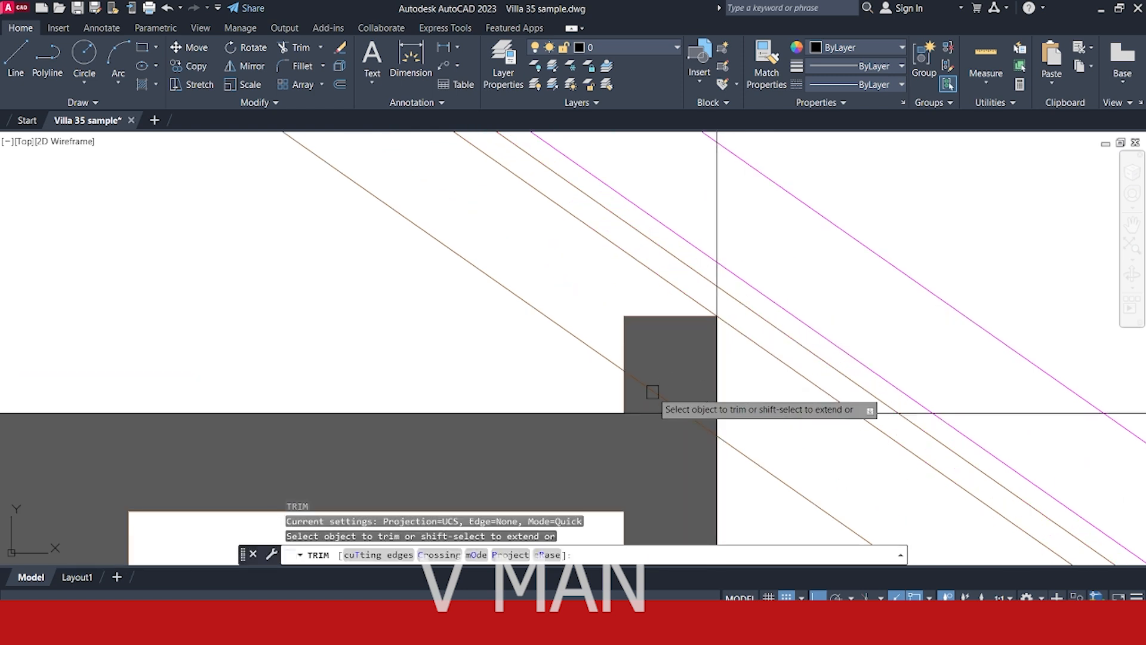
pyautogui.click(652, 392)
pyautogui.press('Return')
pyautogui.press('Escape')
pyautogui.moveTo(767, 442); pyautogui.dragTo(749, 484)
pyautogui.moveTo(777, 468); pyautogui.dragTo(808, 451, button='middle')
pyautogui.press('Delete')
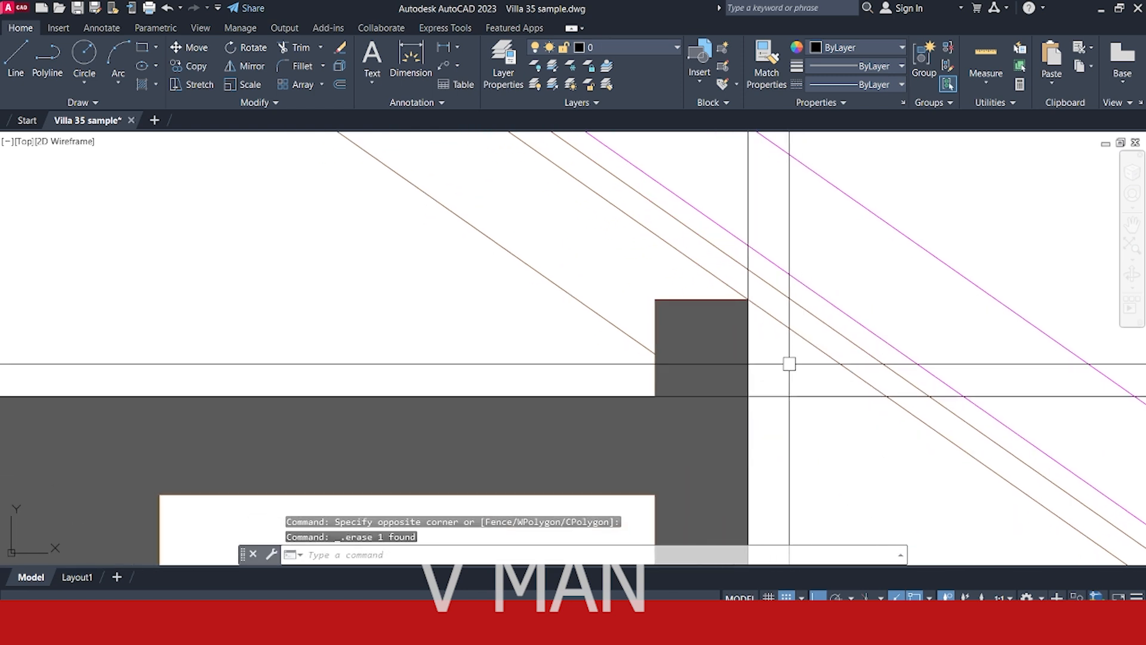
# Trim the four remaining roof lines where they extend beyond the vertical construction line at the right eave.
pyautogui.moveTo(788, 363); pyautogui.dragTo(773, 403, button='middle')
pyautogui.press('Escape')
pyautogui.click(734, 305)
pyautogui.write('tr')
pyautogui.press('Return')
pyautogui.click(770, 384)
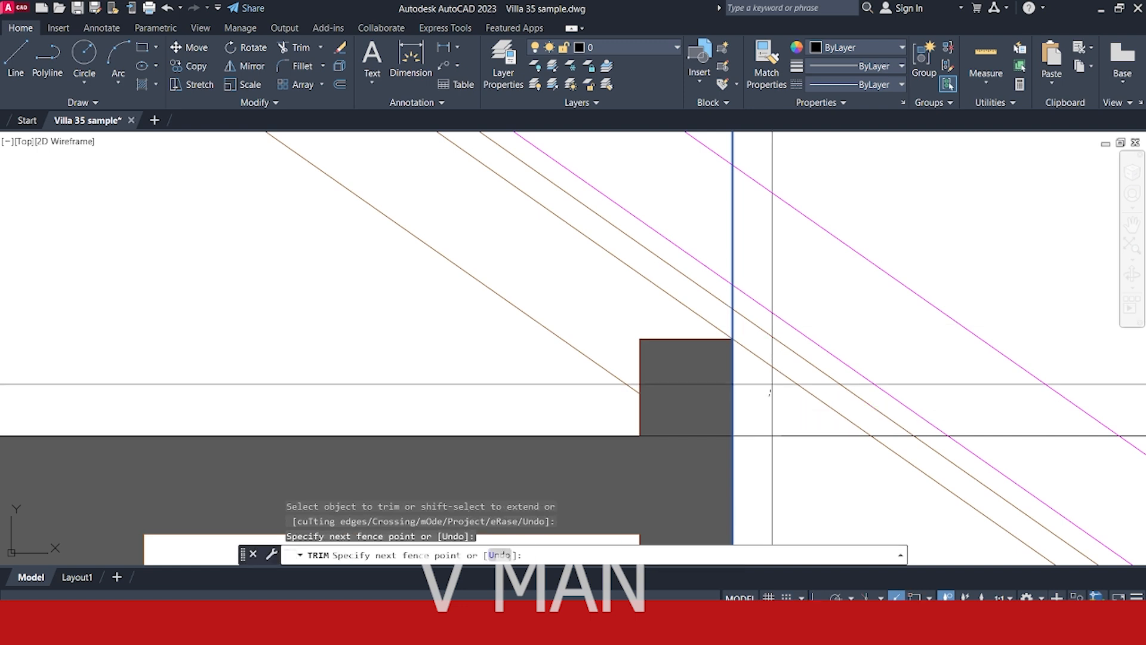
pyautogui.moveTo(833, 149); pyautogui.dragTo(759, 394)
pyautogui.press('Return')
pyautogui.moveTo(794, 274); pyautogui.dragTo(773, 363, button='middle')
pyautogui.press('Escape')
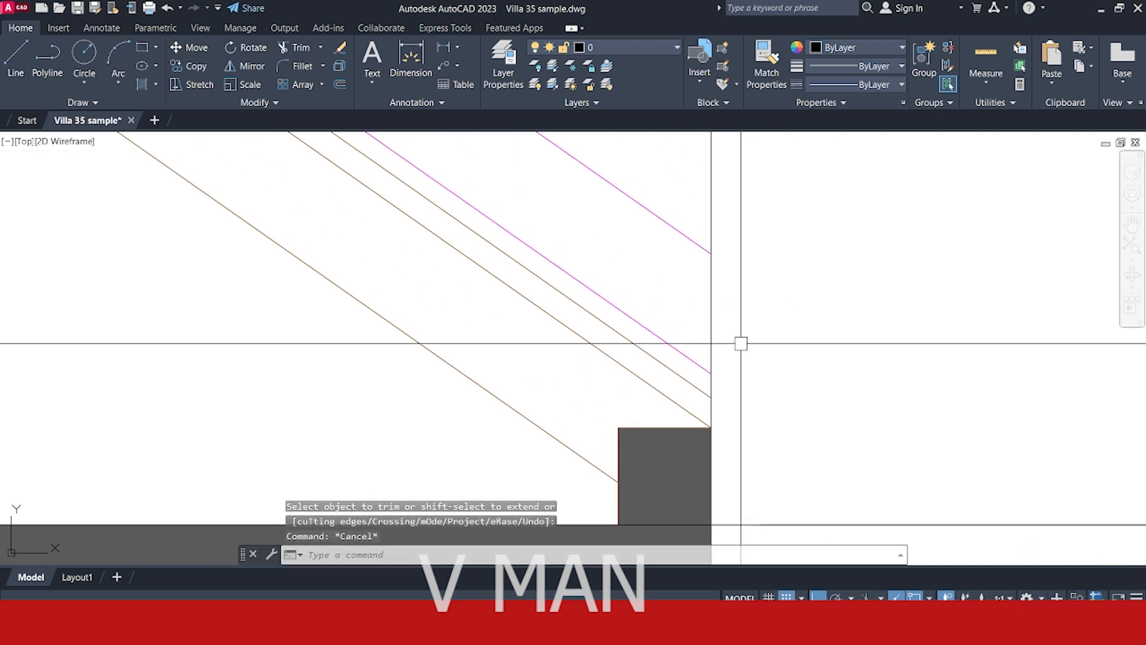
# Draw a polyline from the right upstand wall's outer top corner up to the upper magenta line's end, and delete the construction line.
pyautogui.write('pl')
pyautogui.press('Return')
pyautogui.click(710, 427)
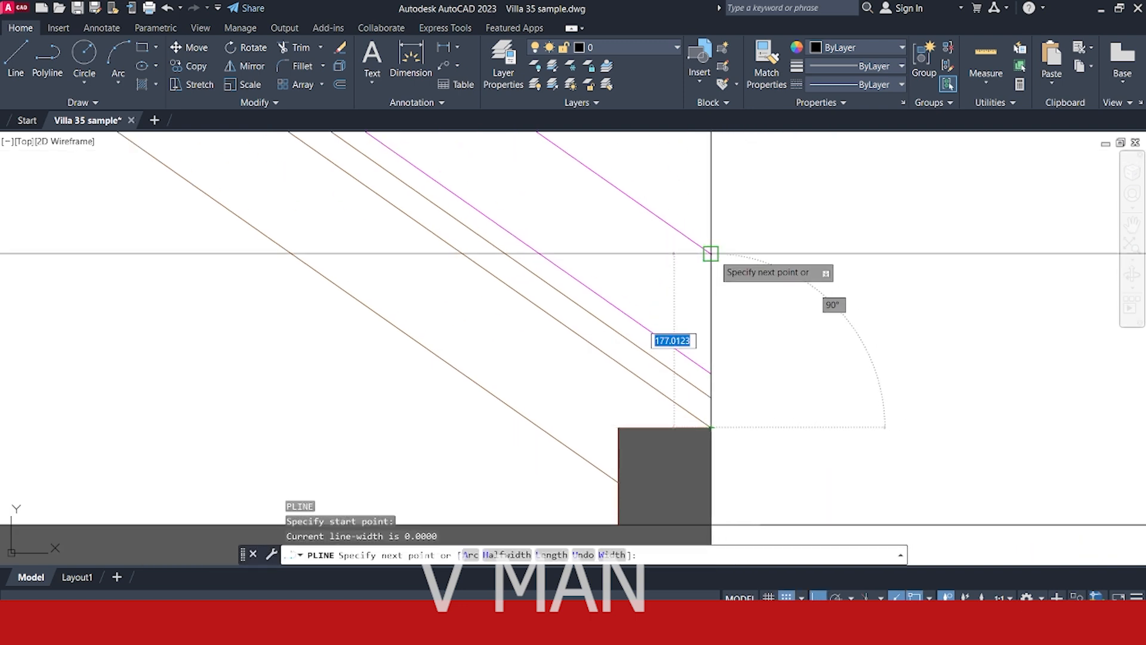
pyautogui.click(710, 253)
pyautogui.press('Escape')
pyautogui.click(719, 229)
pyautogui.click(702, 212)
pyautogui.moveTo(702, 210); pyautogui.dragTo(790, 251, button='middle')
pyautogui.press('Delete')
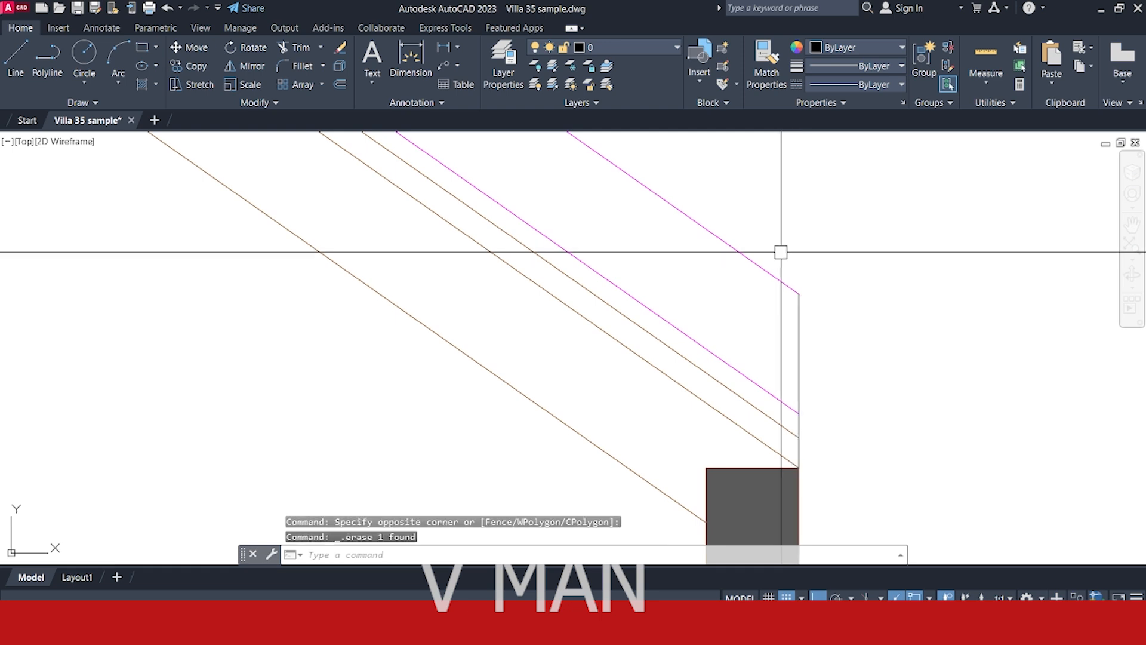
# Join the upper magenta roof line to the vertical eave-closing line at the right eave with a zero-radius fillet.
pyautogui.write('f')
pyautogui.press('Return')
pyautogui.click(789, 286)
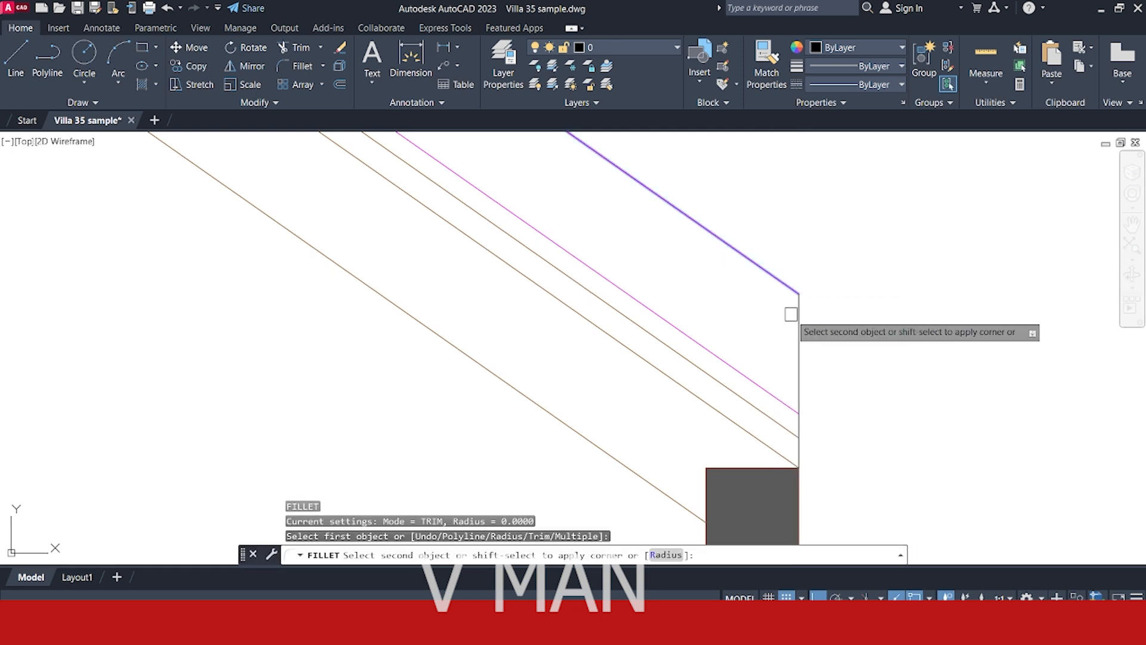
pyautogui.press('Escape')
pyautogui.press('Escape')
# Match the joined right eave polyline's properties to those of the lower magenta roof line.
pyautogui.write('ma')
pyautogui.press('Return')
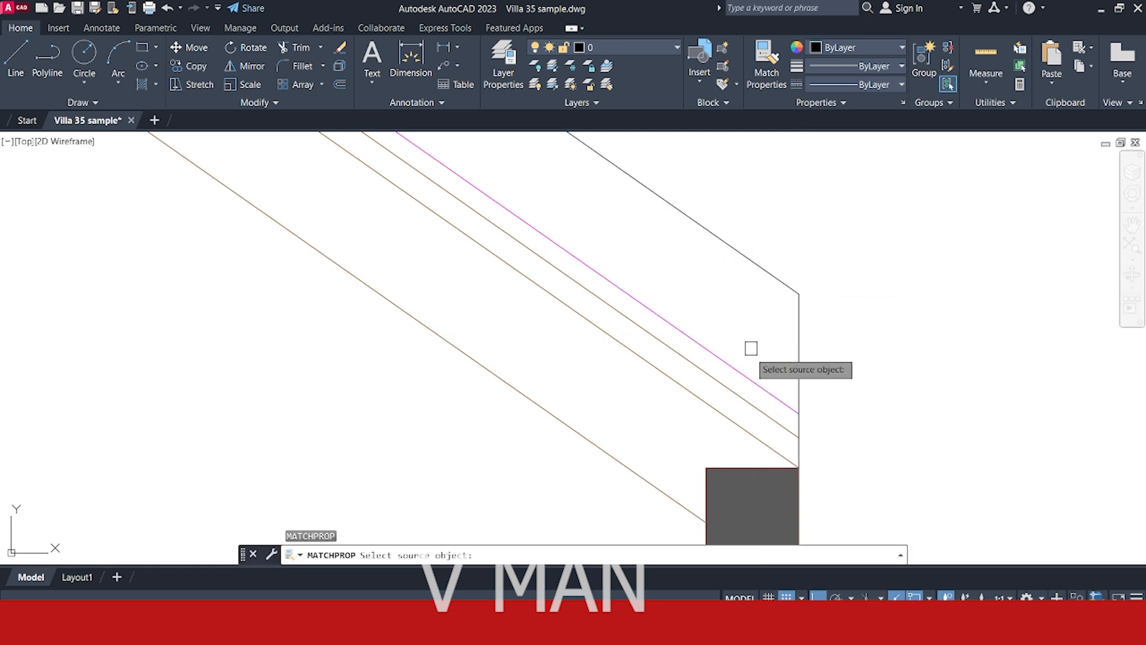
pyautogui.click(737, 369)
pyautogui.click(781, 235)
pyautogui.click(752, 325)
pyautogui.press('Return')
pyautogui.scroll(-8, 749, 298)
pyautogui.moveTo(681, 291); pyautogui.dragTo(884, 399, button='middle')
pyautogui.press('Escape')
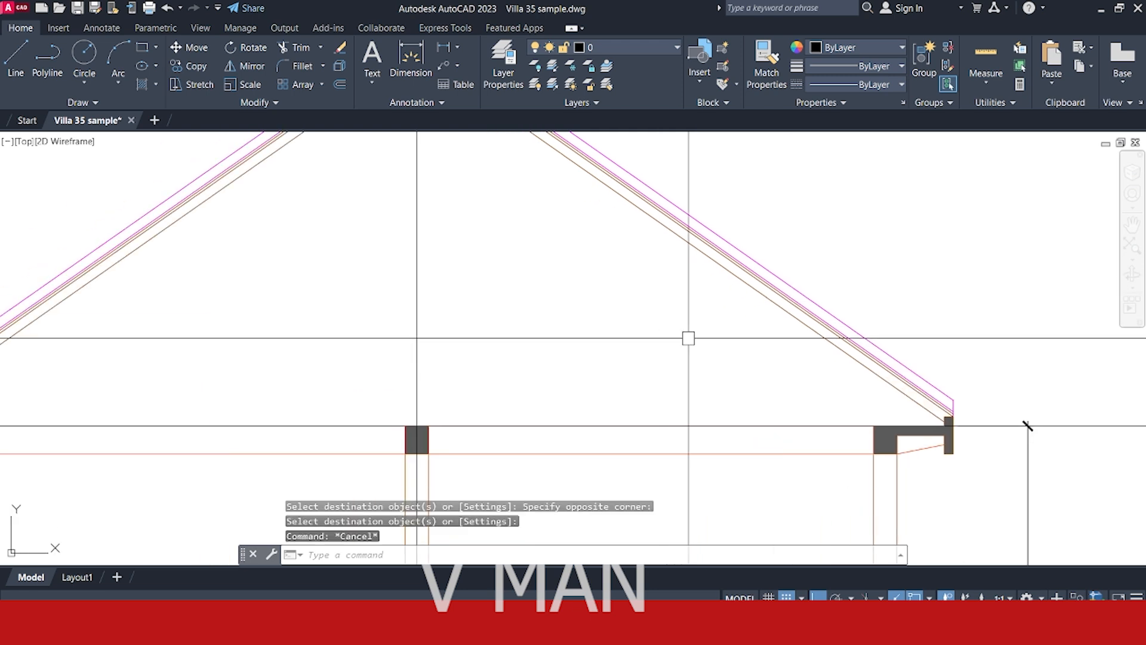
# Examine how the roof layer lines and the closing polyline meet the upstand wall at the left eave.
pyautogui.scroll(-4, 658, 337)
pyautogui.moveTo(587, 346); pyautogui.dragTo(731, 349, button='middle')
pyautogui.scroll(10, 504, 382)
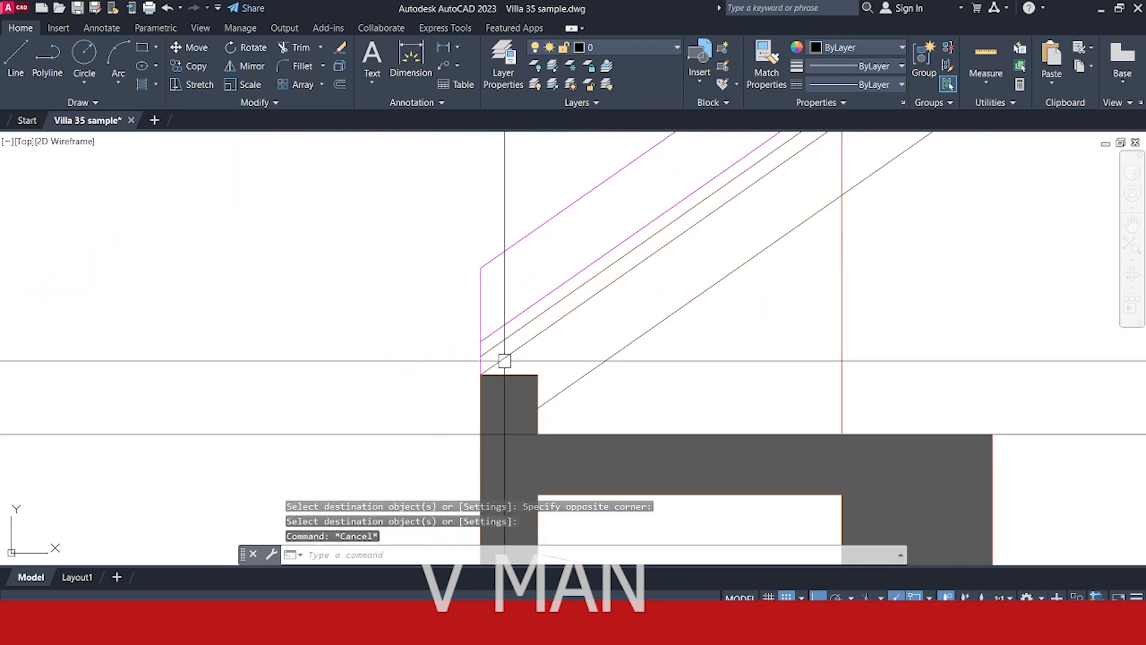
pyautogui.click(363, 307)
pyautogui.press('Escape')
pyautogui.scroll(-3, 538, 364)
pyautogui.moveTo(538, 364); pyautogui.dragTo(652, 360, button='middle')
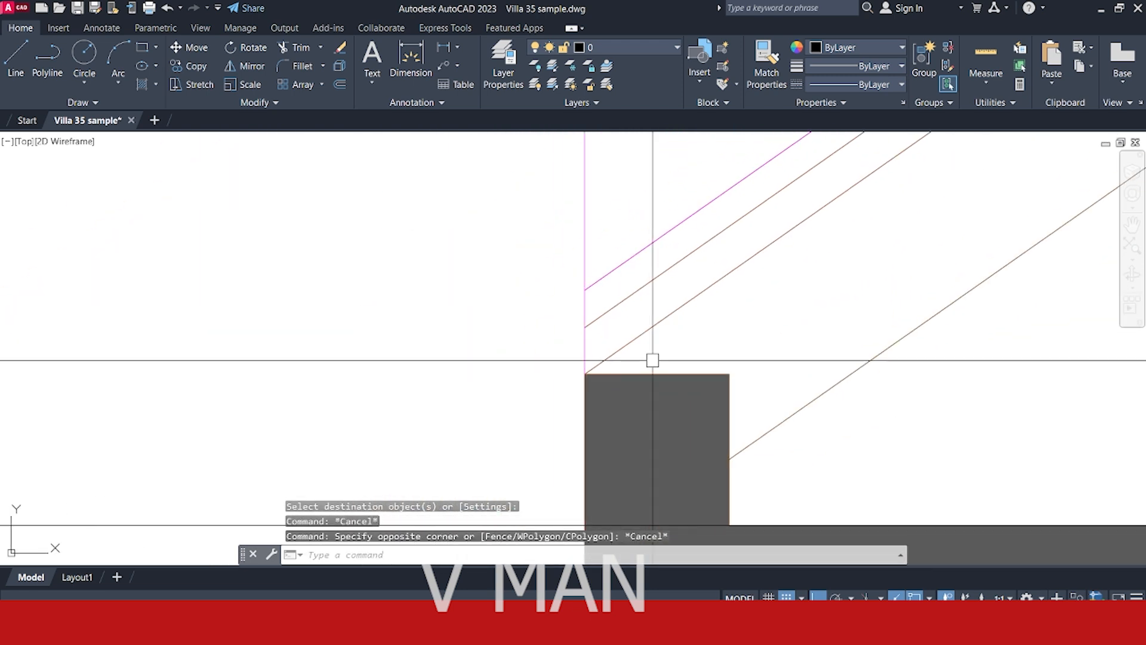
pyautogui.scroll(3, 595, 352)
pyautogui.press('Escape')
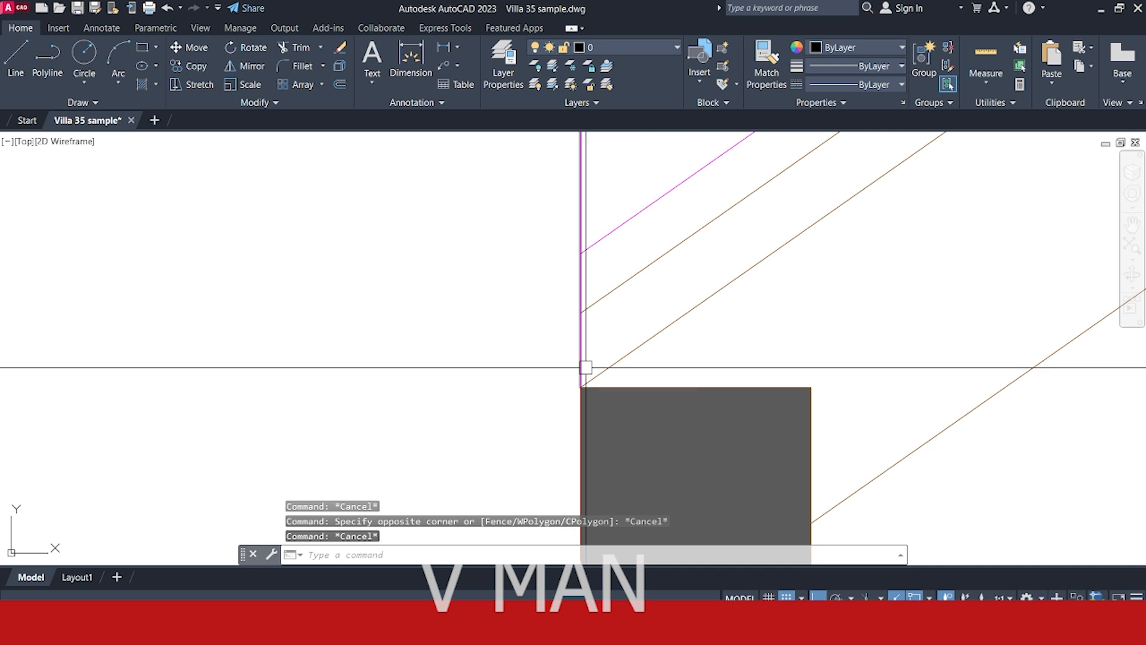
pyautogui.moveTo(586, 367)
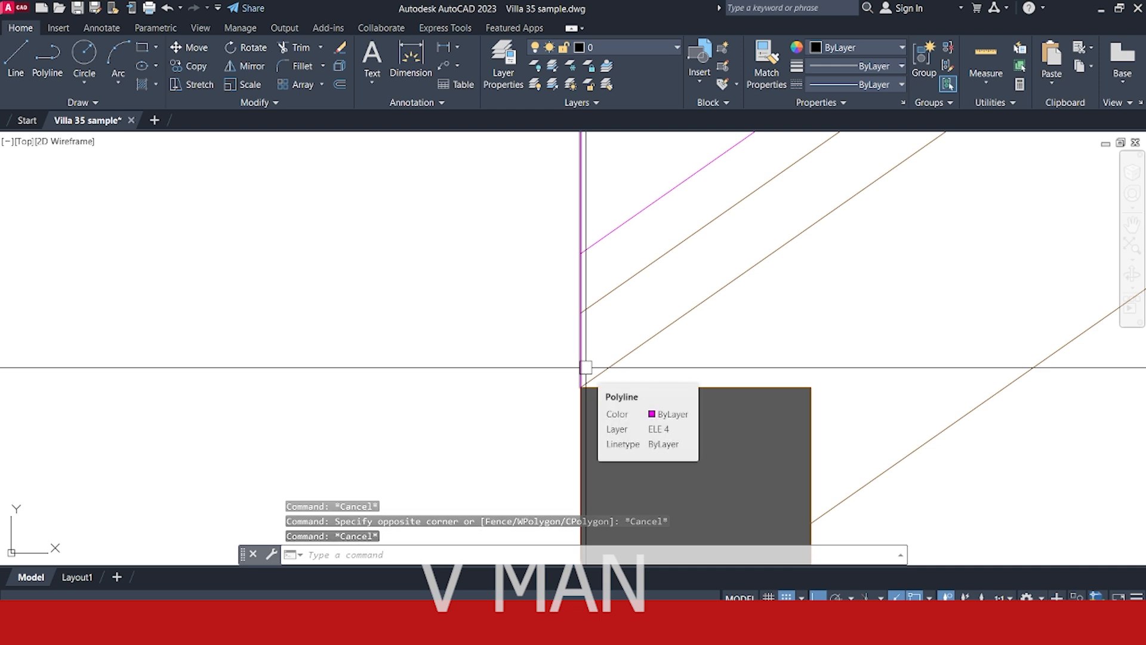
# Draw a 25 by 25 rectangle in the empty area outside the left upstand wall.
pyautogui.moveTo(417, 320); pyautogui.dragTo(514, 343, button='middle')
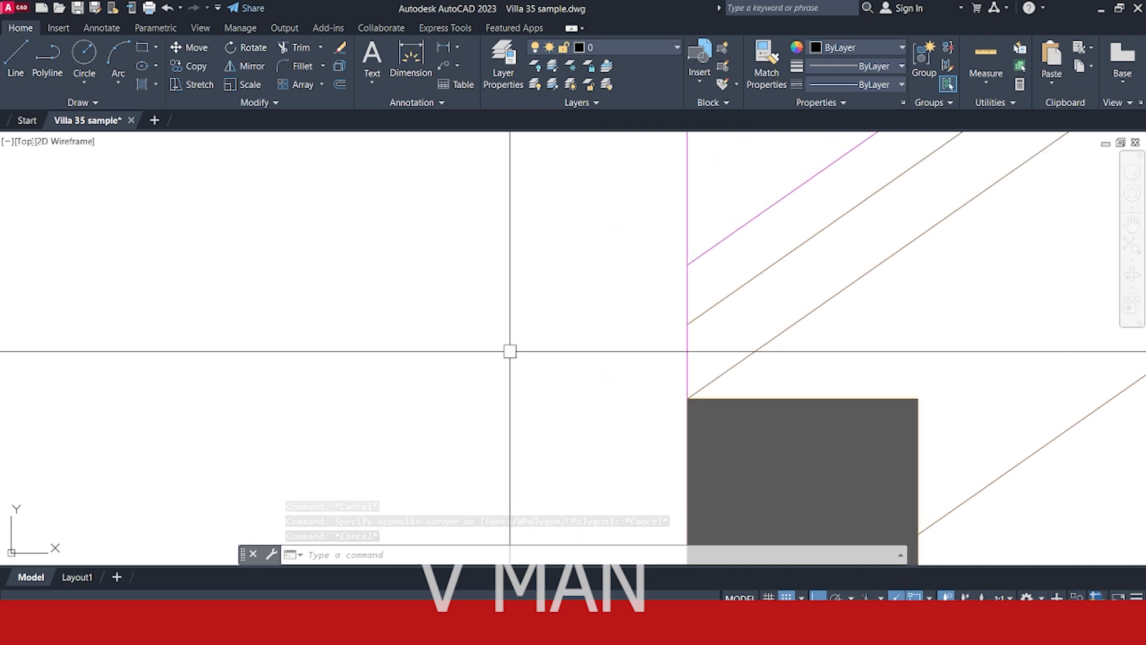
pyautogui.press('Return')
pyautogui.click(478, 428)
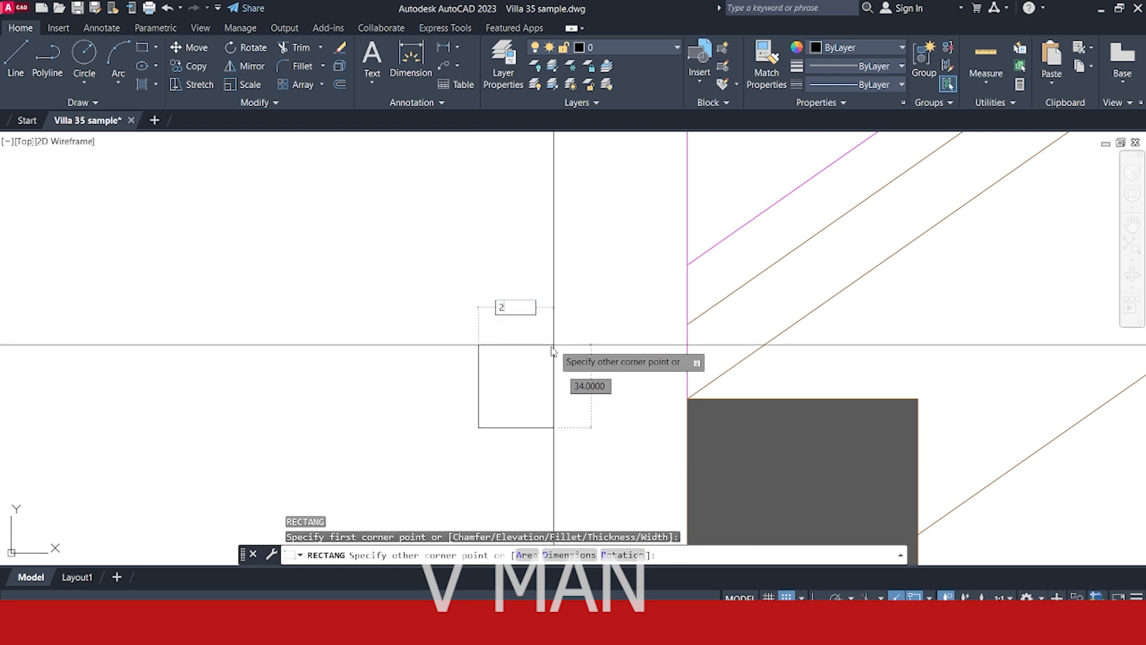
pyautogui.press('Tab')
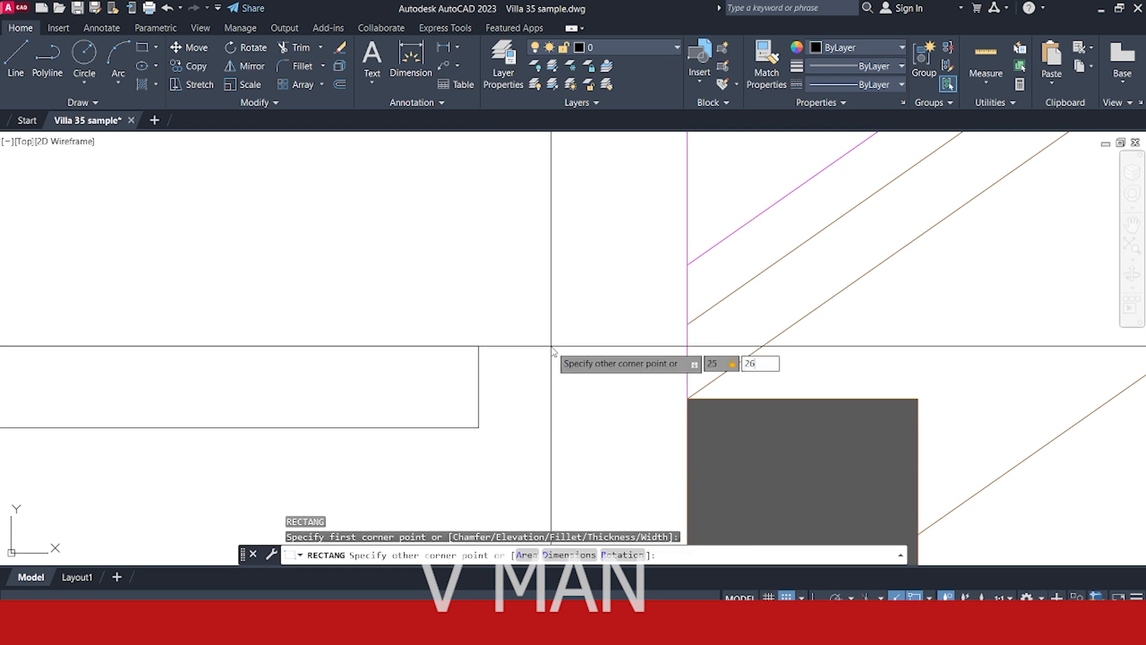
pyautogui.press('Return')
pyautogui.press('Escape')
pyautogui.scroll(2, 529, 382)
pyautogui.click(561, 377)
pyautogui.click(492, 402)
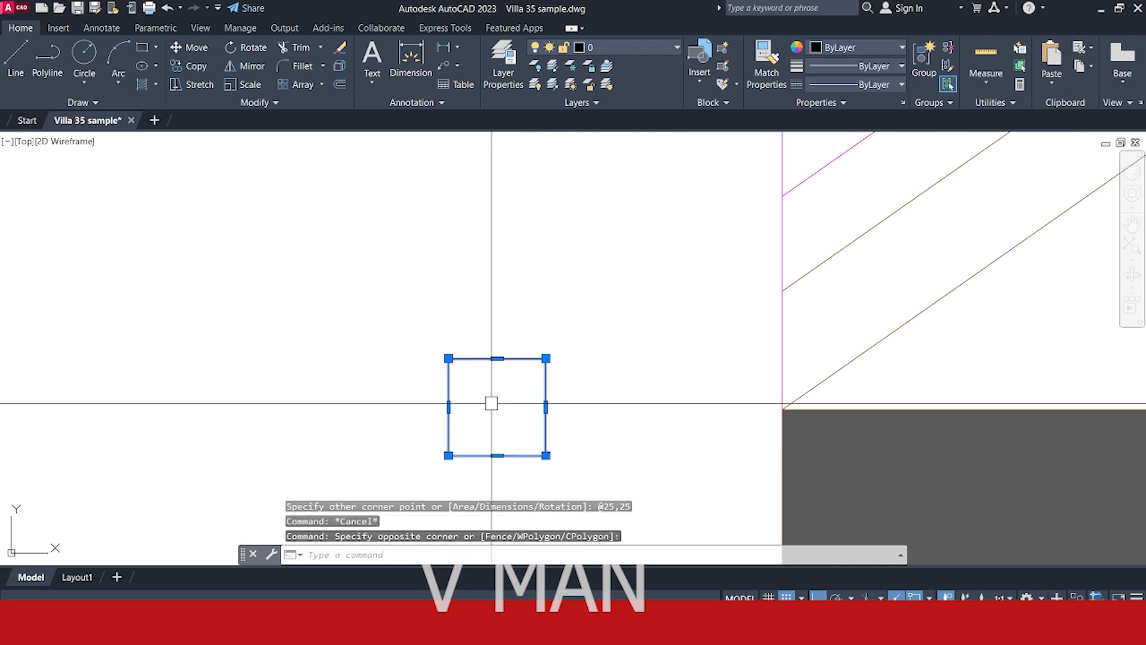
pyautogui.press('Escape')
# Draw two diagonal polylines connecting the opposite corners of the 25 by 25 square.
pyautogui.moveTo(518, 390); pyautogui.dragTo(540, 375, button='middle')
pyautogui.press('Return')
pyautogui.click(470, 344)
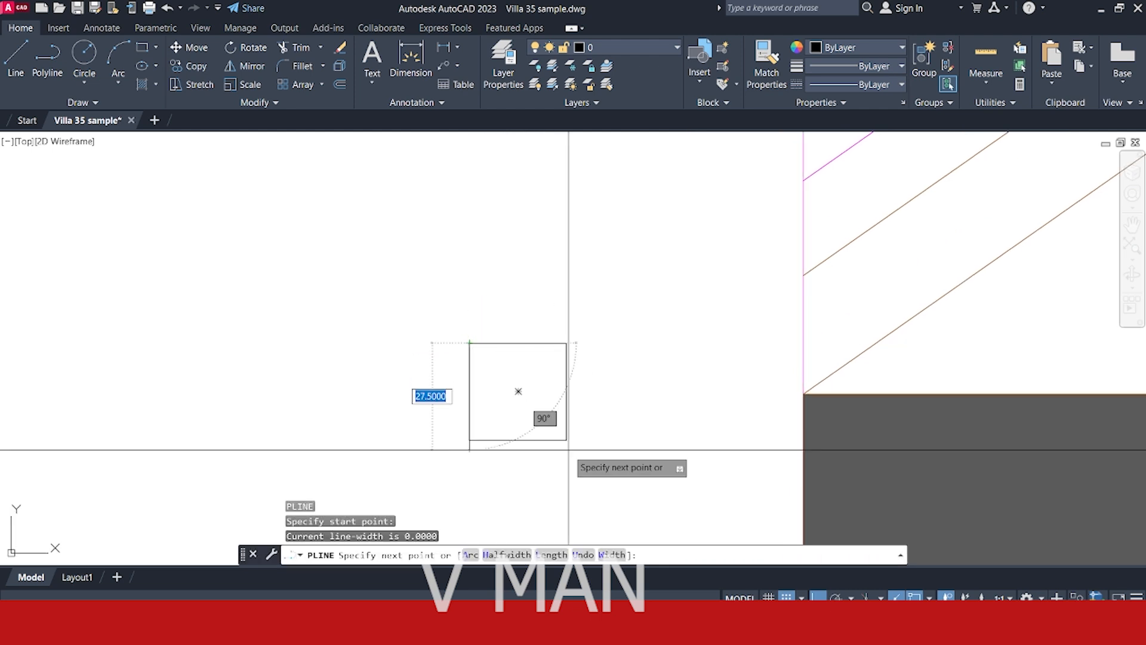
pyautogui.click(565, 439)
pyautogui.press('Return')
pyautogui.press('Return')
pyautogui.click(566, 343)
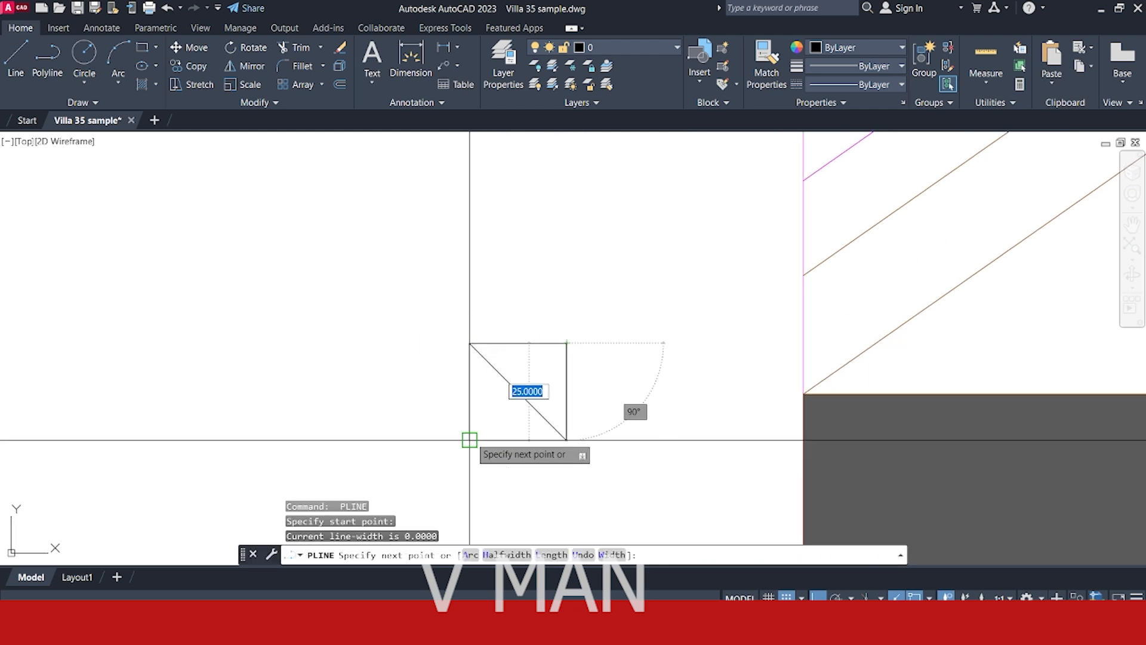
pyautogui.click(469, 439)
pyautogui.press('Escape')
# Assign the square and its two diagonals to layer ELE 3.
pyautogui.click(594, 340)
pyautogui.click(444, 441)
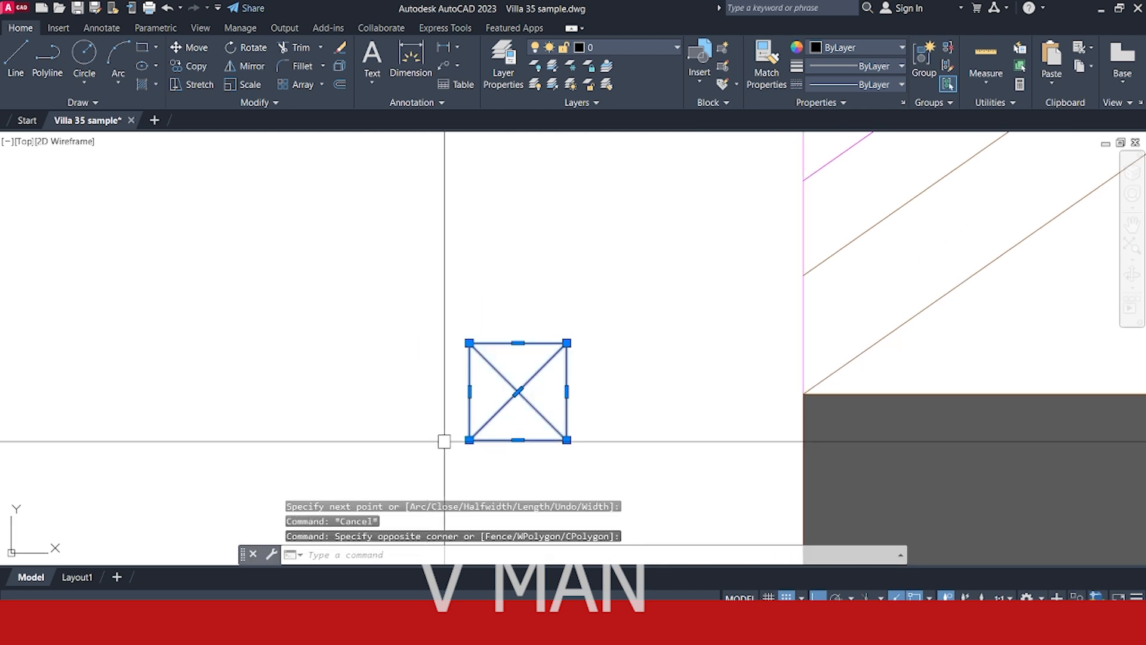
pyautogui.click(628, 45)
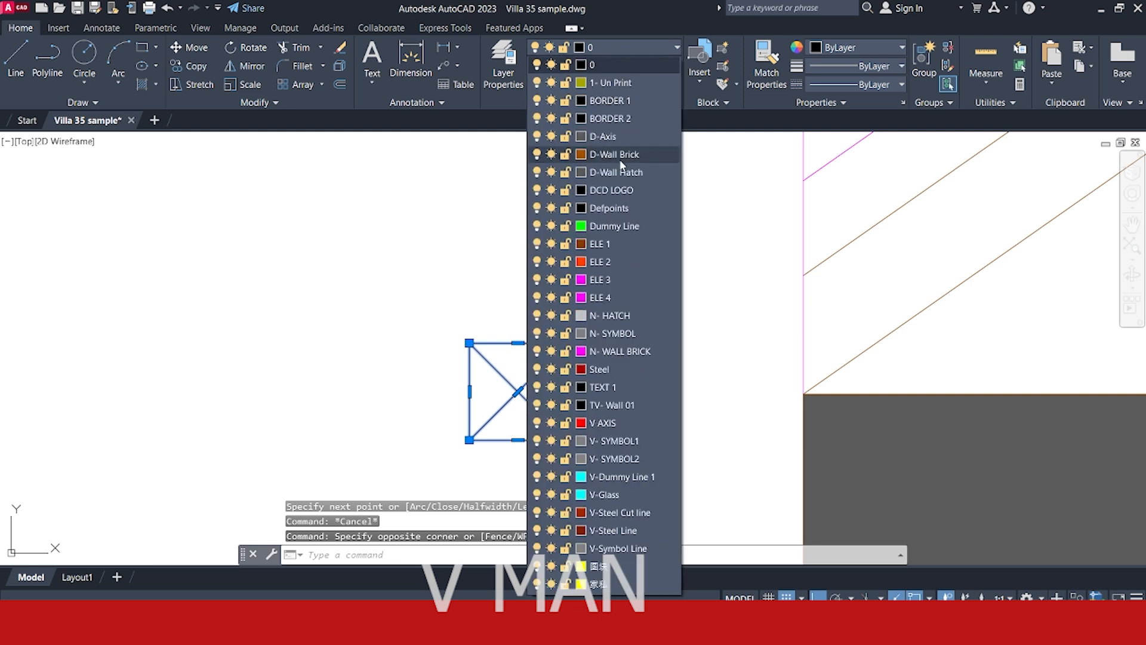
pyautogui.click(617, 280)
pyautogui.moveTo(340, 271); pyautogui.dragTo(415, 243, button='middle')
pyautogui.moveTo(692, 446); pyautogui.dragTo(682, 387, button='middle')
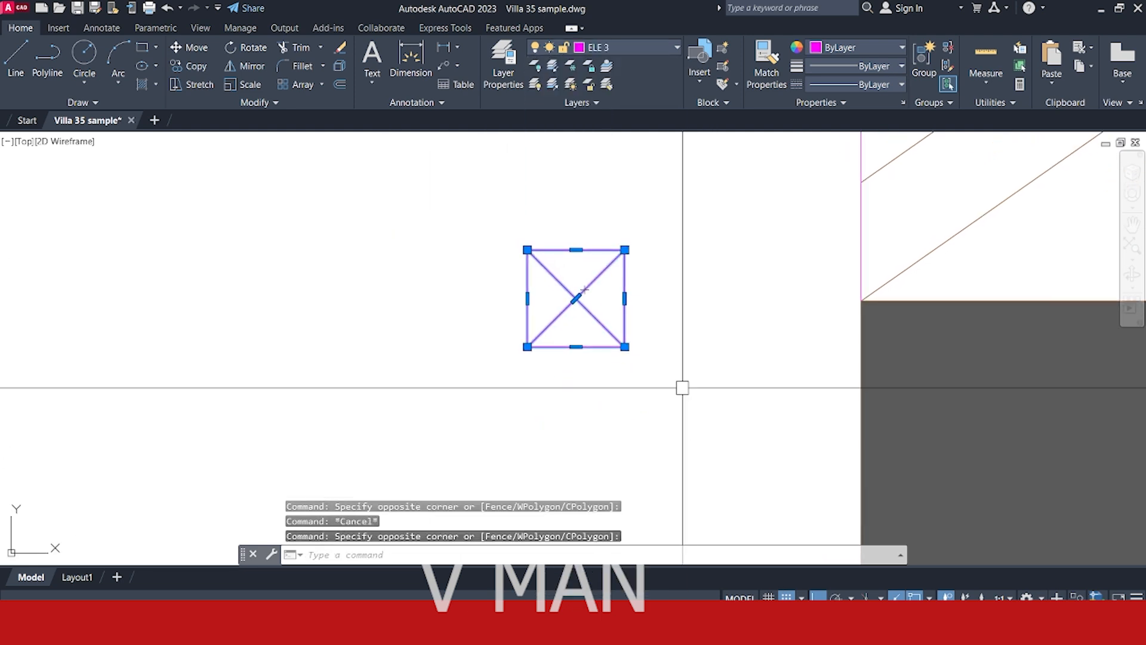
# Turn the square and its two diagonals into a single block.
pyautogui.write('b')
pyautogui.press('Return')
pyautogui.click(642, 441)
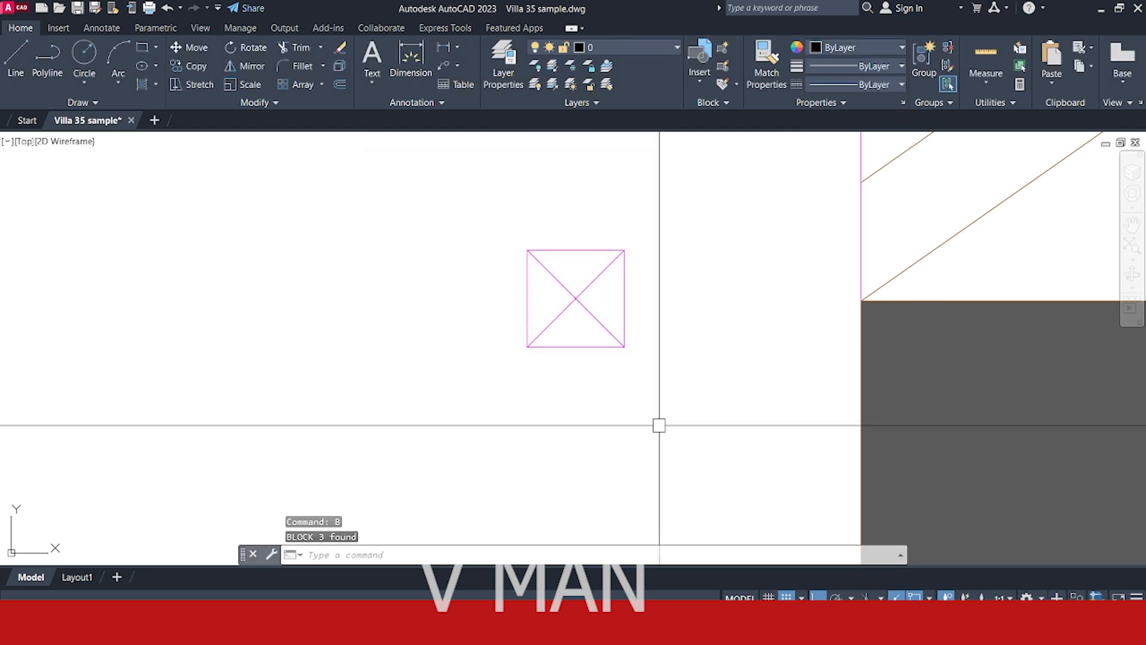
pyautogui.press('Escape')
pyautogui.click(799, 370)
pyautogui.click(603, 312)
pyautogui.moveTo(704, 308); pyautogui.dragTo(640, 360, button='middle')
pyautogui.scroll(-2, 640, 361)
pyautogui.moveTo(749, 275); pyautogui.dragTo(645, 324, button='middle')
pyautogui.press('Escape')
# Align the crossed square block to the lower batten-layer roof line, with its corner on the left upstand's outer top corner, without scaling.
pyautogui.click(644, 324)
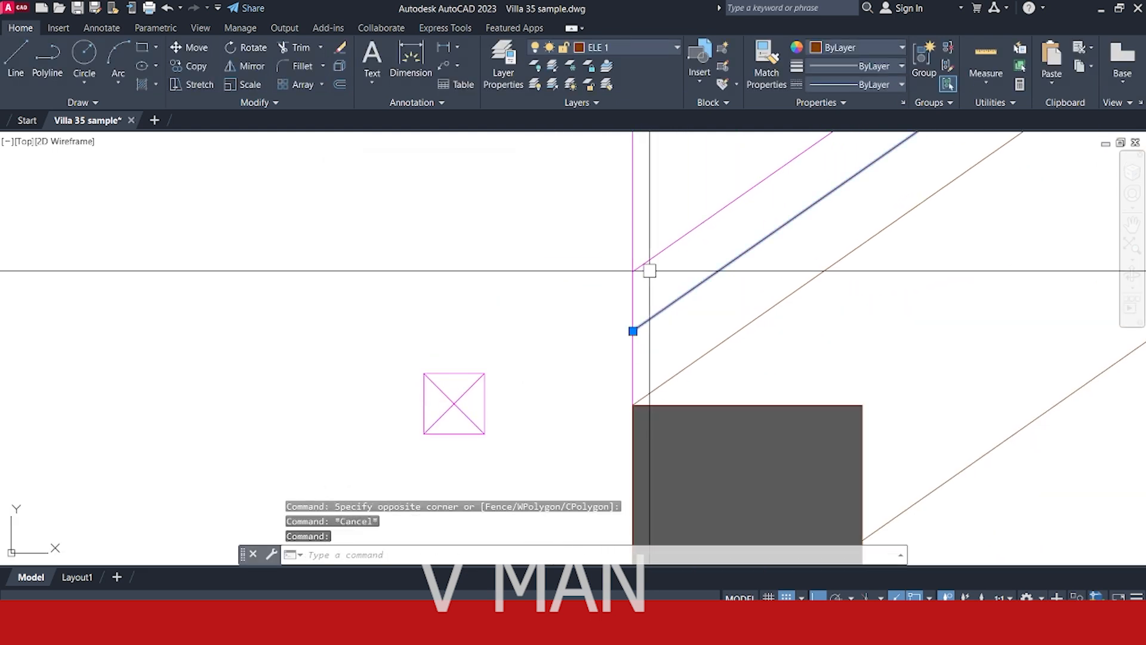
pyautogui.click(714, 353)
pyautogui.moveTo(573, 400); pyautogui.dragTo(617, 319, button='middle')
pyautogui.press('Escape')
pyautogui.click(548, 343)
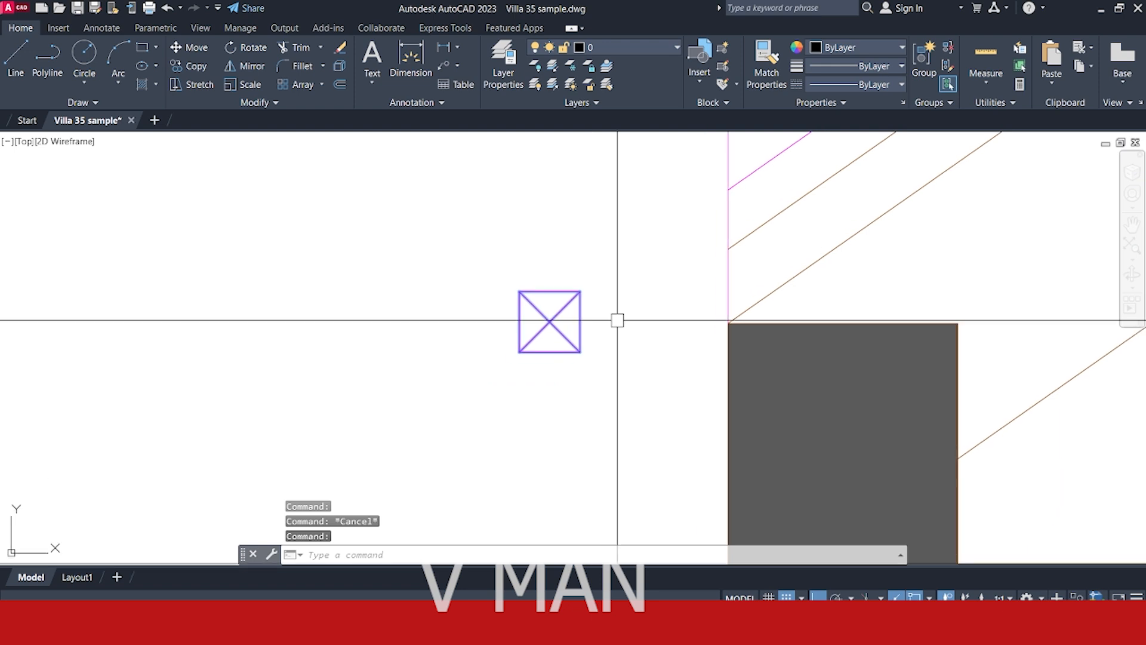
pyautogui.write('Al')
pyautogui.press('Return')
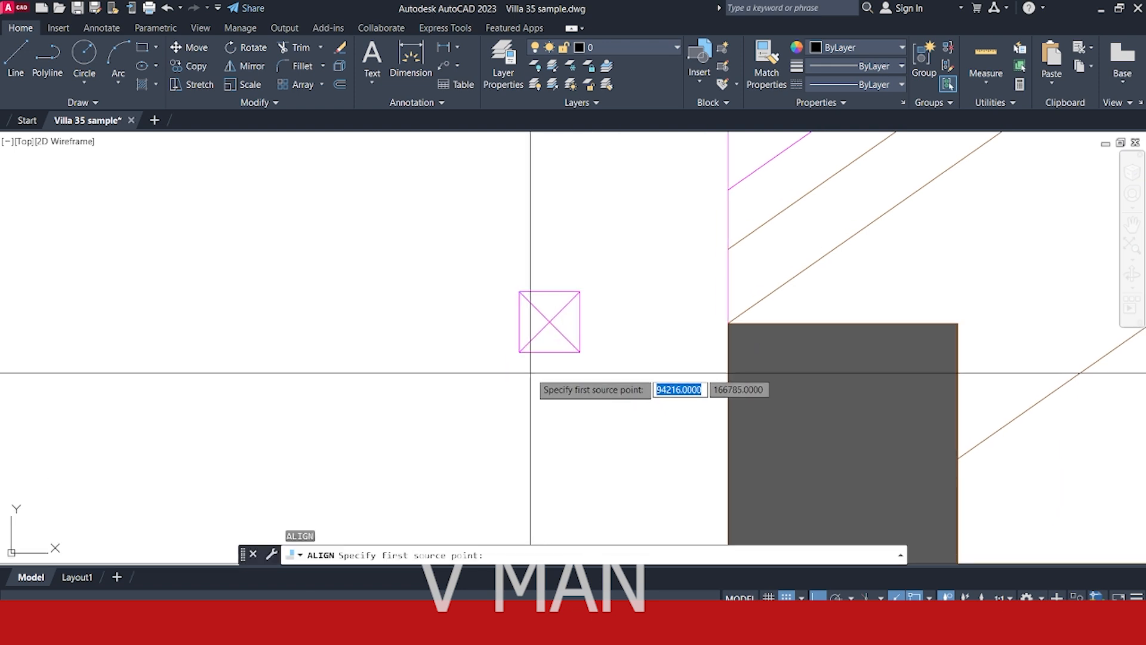
pyautogui.click(519, 351)
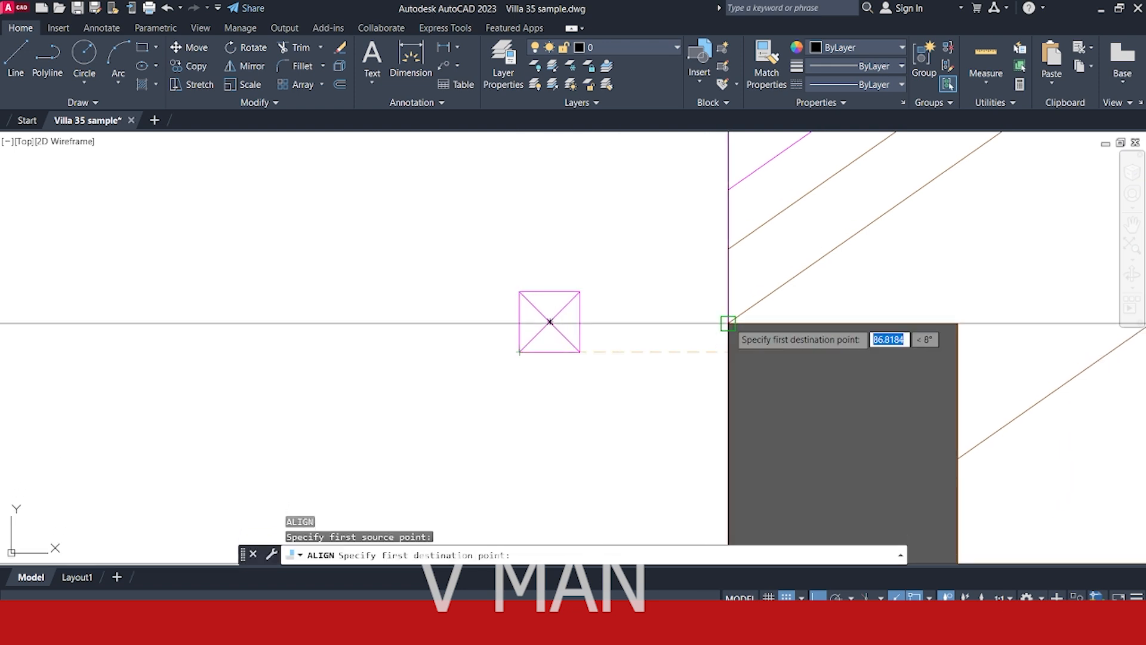
pyautogui.click(580, 351)
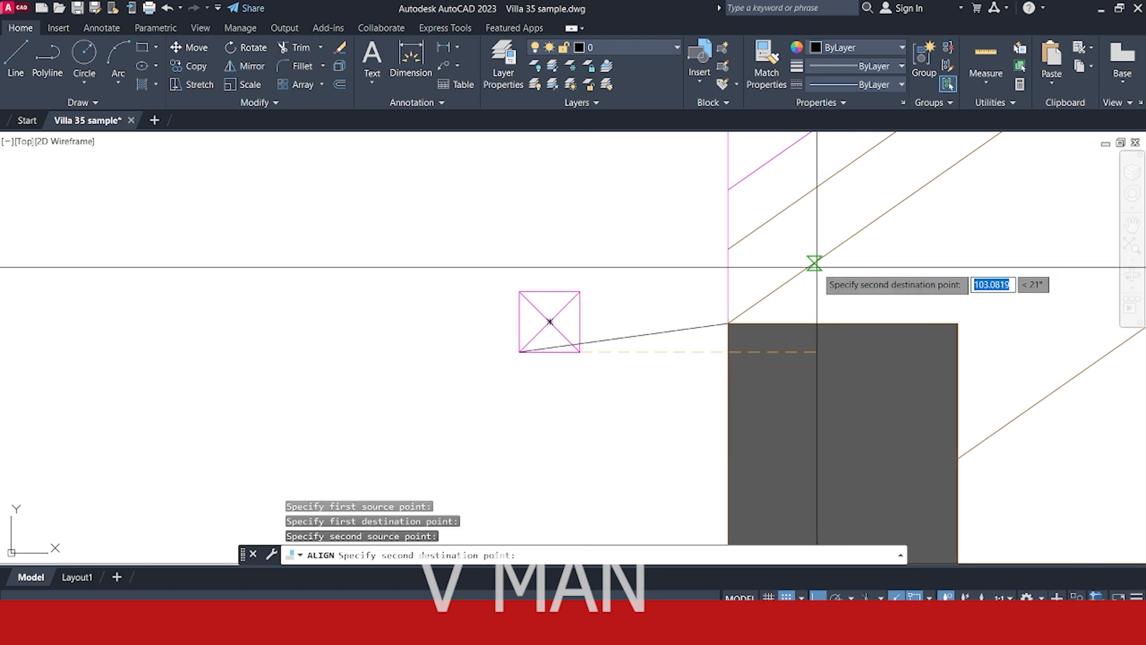
pyautogui.press('Return')
pyautogui.press('Return')
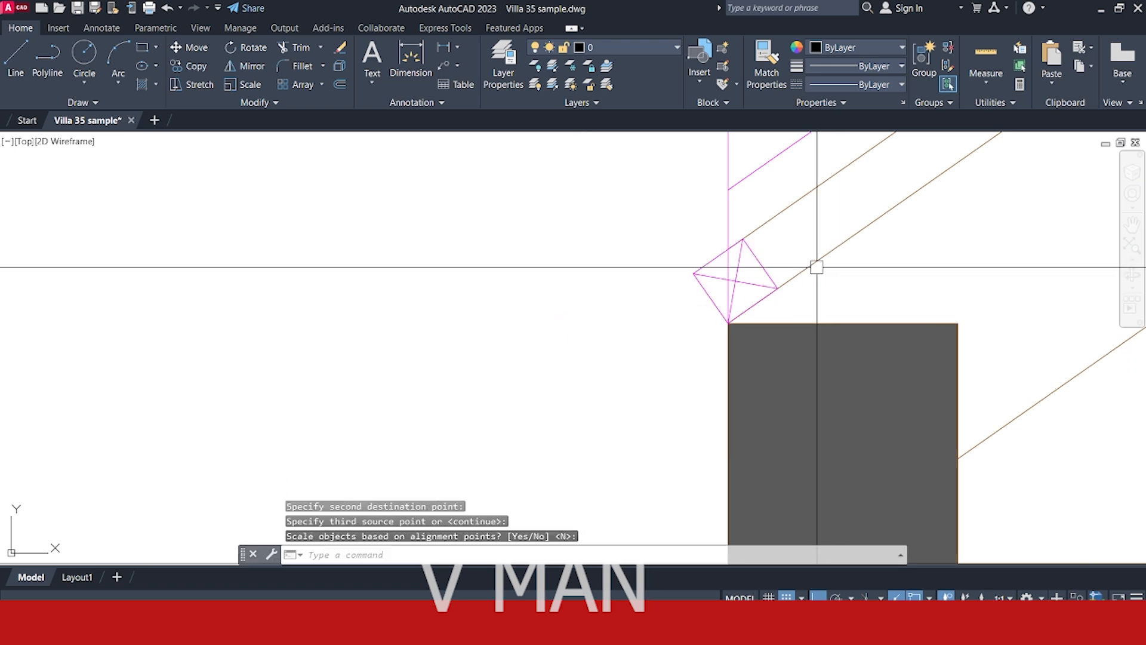
pyautogui.scroll(5, 758, 260)
pyautogui.click(766, 243)
pyautogui.press('Escape')
pyautogui.click(559, 264)
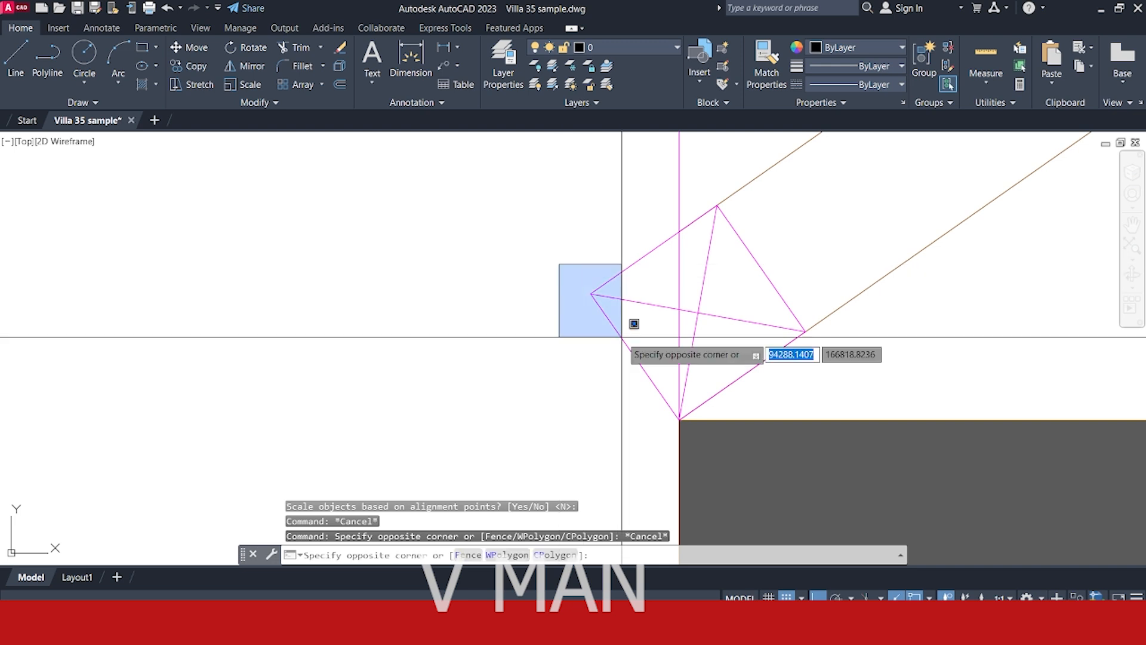
pyautogui.click(622, 335)
pyautogui.click(655, 208)
pyautogui.click(697, 249)
pyautogui.click(803, 243)
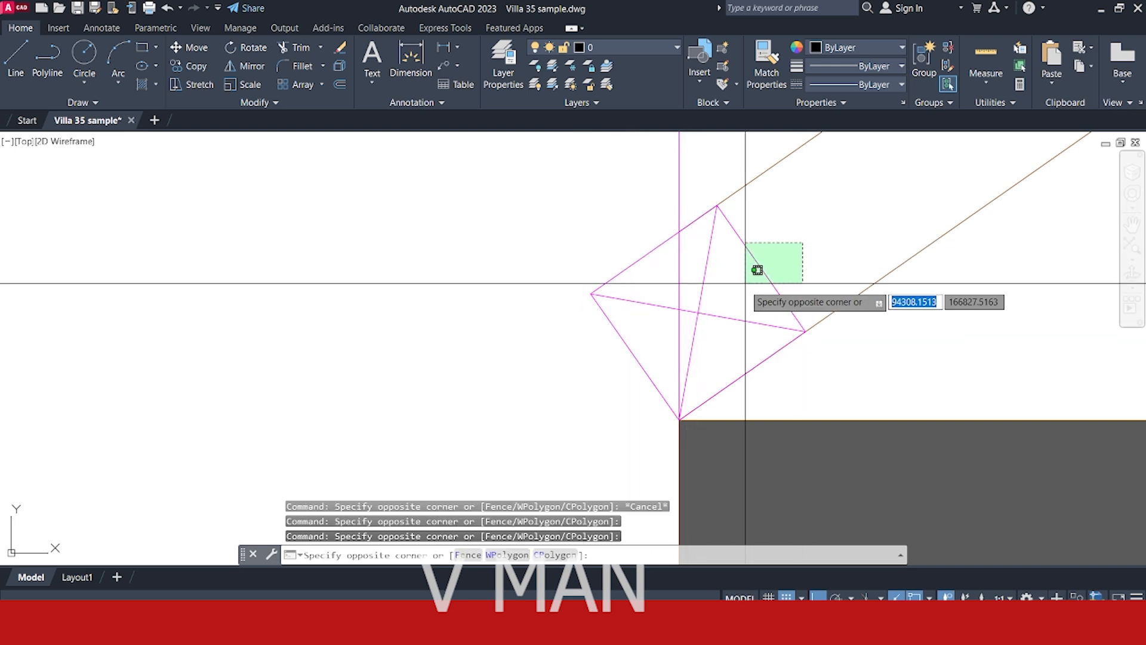
pyautogui.click(725, 296)
# Try to move the aligned batten block at the left upstand's outer top corner.
pyautogui.scroll(-3, 724, 297)
pyautogui.write('m')
pyautogui.press('Return')
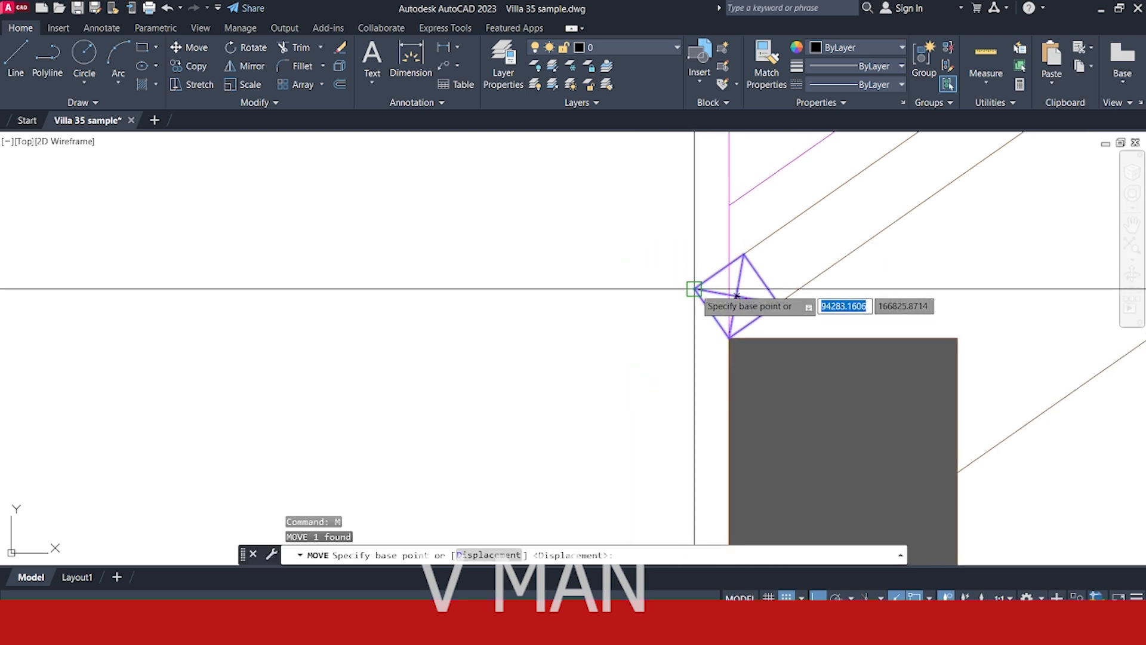
pyautogui.click(695, 289)
pyautogui.press('Escape')
pyautogui.moveTo(747, 289)
pyautogui.mouseDown(button='middle')
pyautogui.moveTo(729, 303)
pyautogui.moveTo(739, 290)
pyautogui.mouseUp(button='middle')
pyautogui.write('m')
pyautogui.press('Return')
pyautogui.click(756, 315)
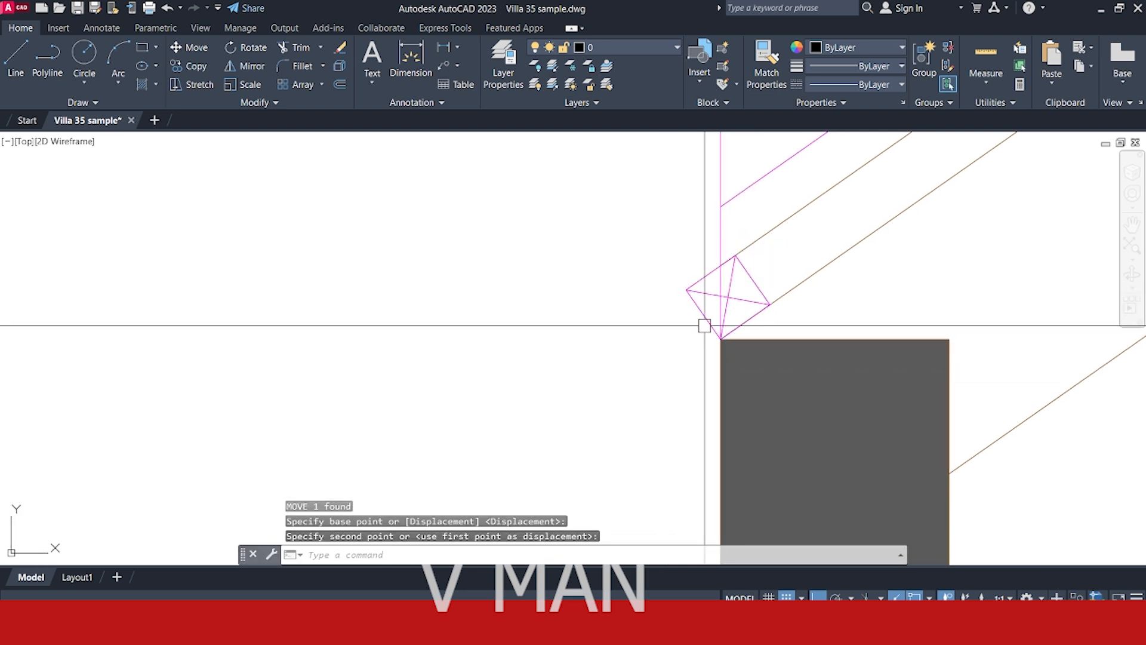
# Draw a short polyline along the batten block's outer side, starting at the upstand's outer top corner.
pyautogui.moveTo(714, 345); pyautogui.dragTo(722, 368, button='middle')
pyautogui.write('pl')
pyautogui.press('Return')
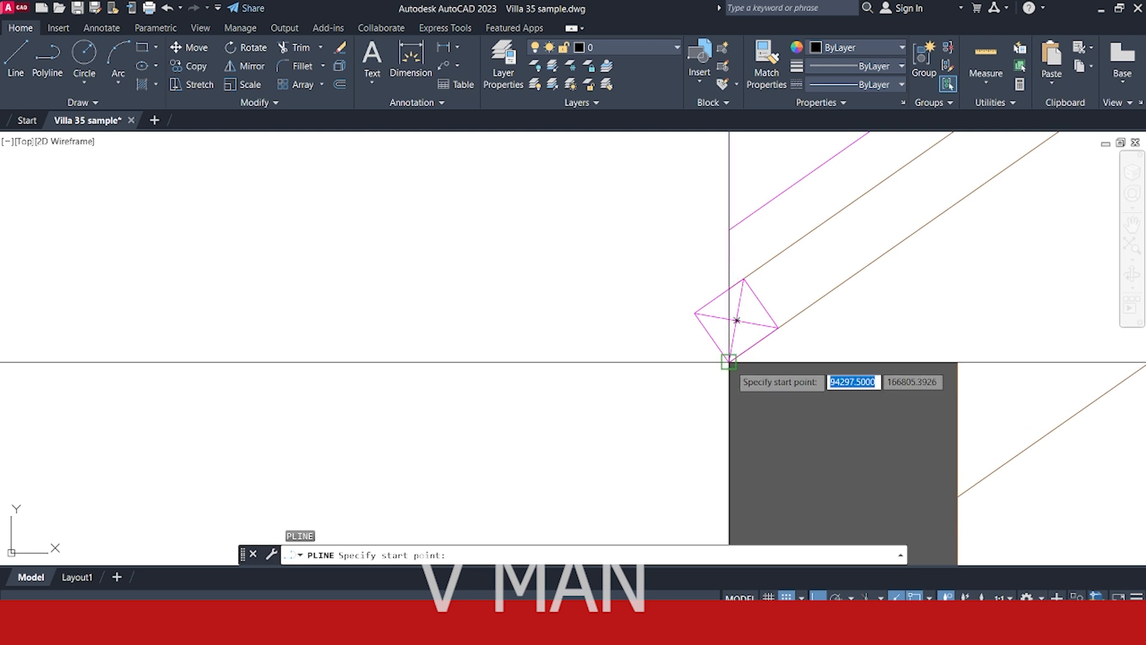
pyautogui.click(729, 361)
pyautogui.click(694, 313)
pyautogui.press('Escape')
pyautogui.press('Escape')
pyautogui.moveTo(681, 310); pyautogui.dragTo(695, 336, button='middle')
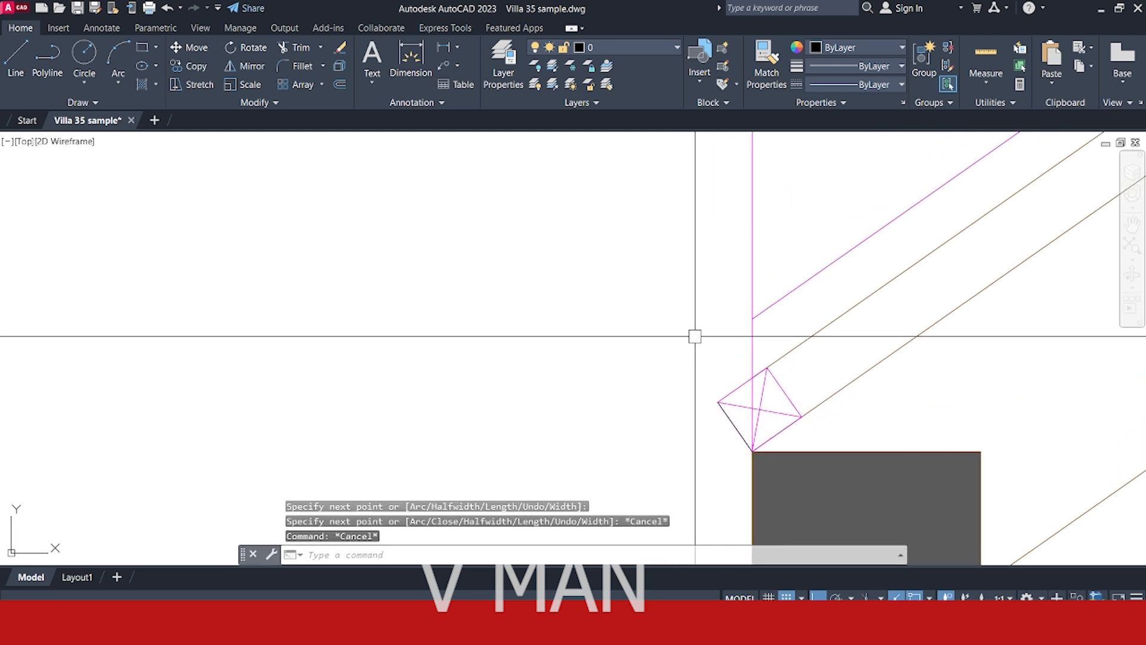
# Fillet the short eave polyline with the outermost roof line to form a square eave corner.
pyautogui.write('f')
pyautogui.press('Return')
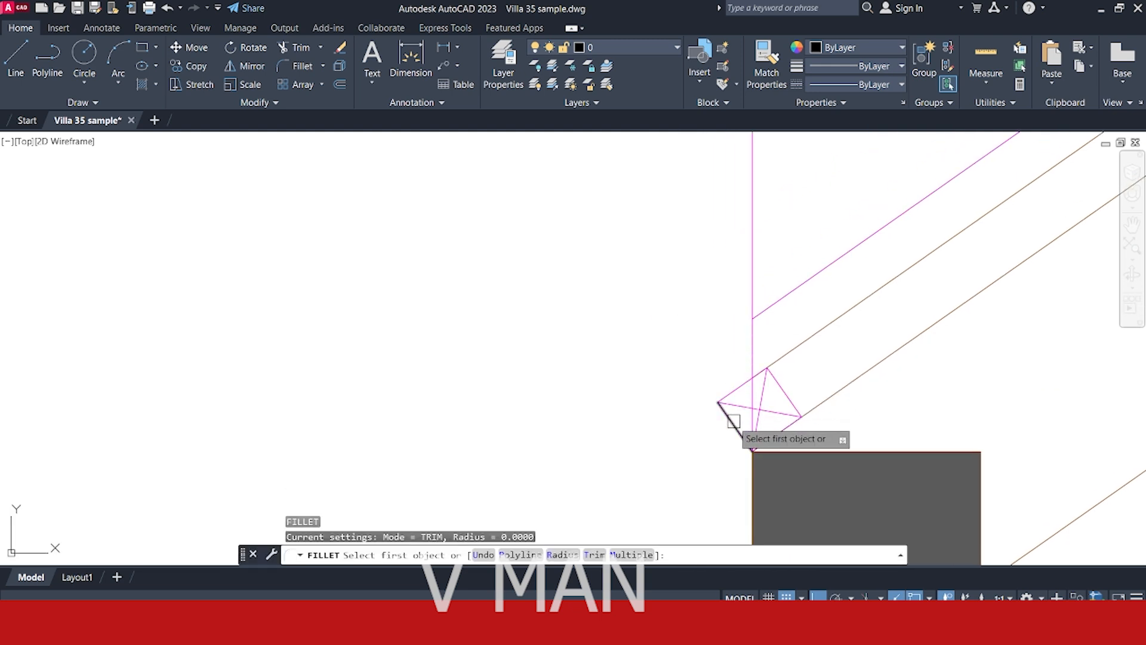
pyautogui.click(733, 422)
pyautogui.scroll(-2, 715, 399)
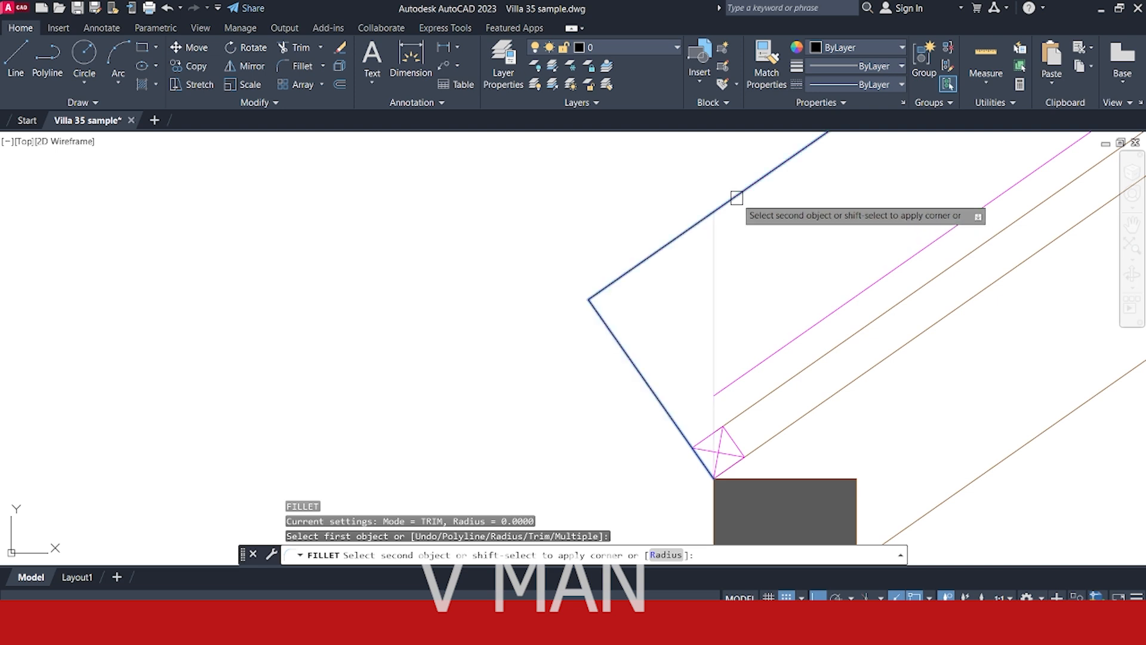
pyautogui.press('Escape')
pyautogui.press('Escape')
pyautogui.moveTo(741, 304); pyautogui.dragTo(772, 296, button='middle')
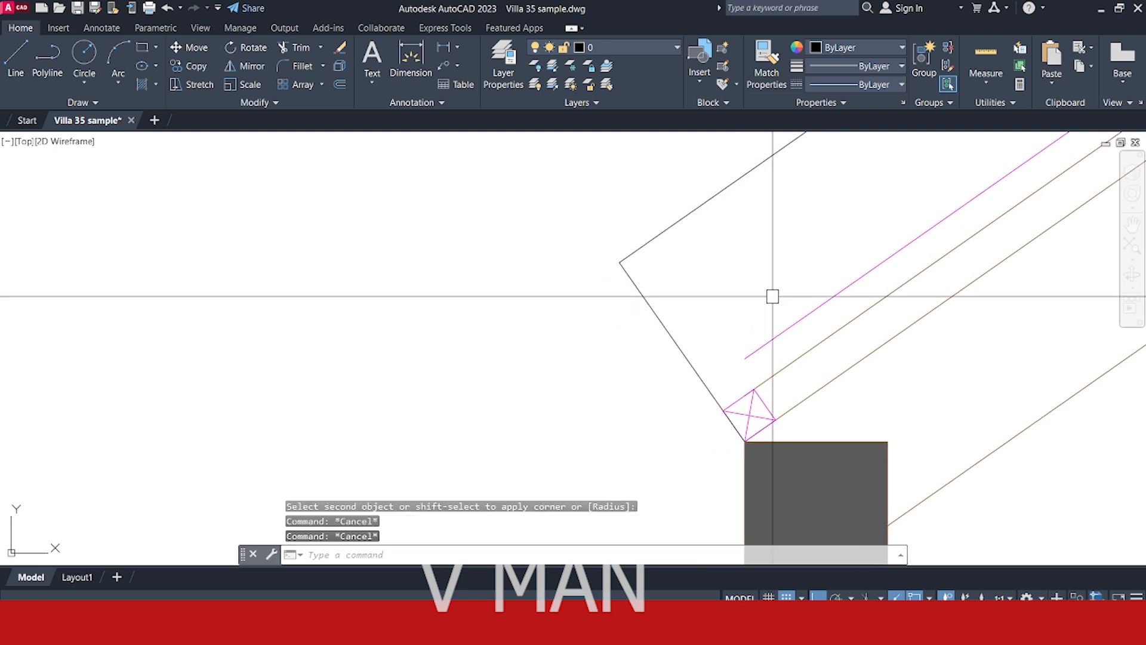
# Extend the roof line beneath the outermost one to meet the slanted eave edge.
pyautogui.press('Return')
pyautogui.click(757, 349)
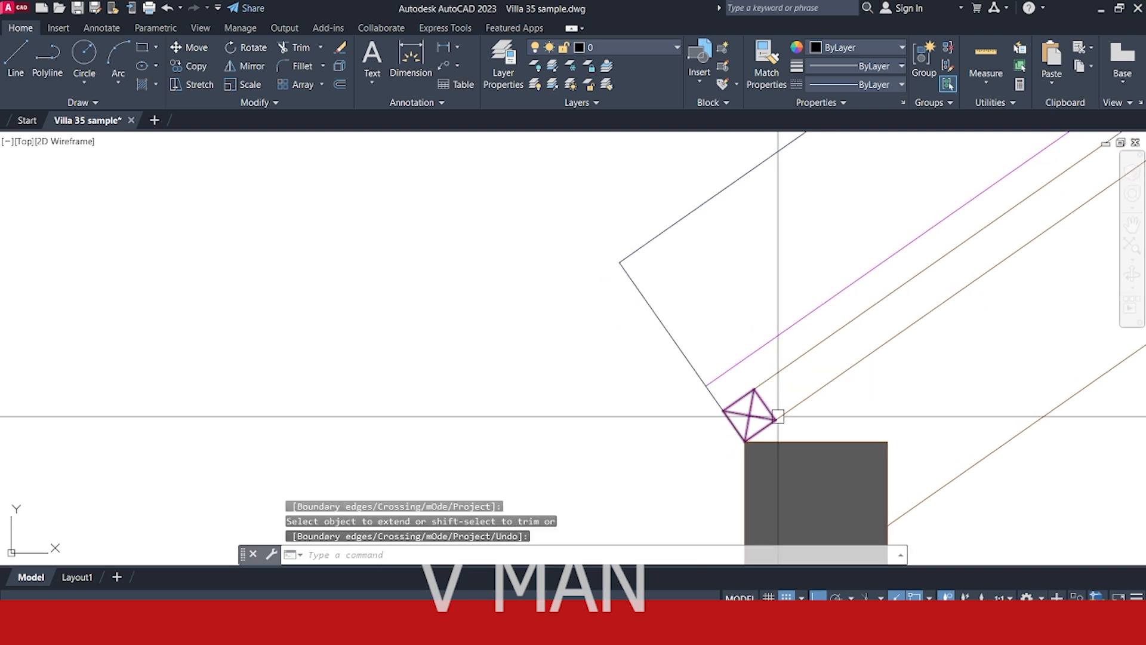
pyautogui.press('Escape')
# Copy the crossed batten block so the copy sits directly on the first one along the left eave edge.
pyautogui.scroll(-9, 760, 417)
pyautogui.moveTo(762, 416); pyautogui.dragTo(543, 420, button='middle')
pyautogui.scroll(-5, 682, 376)
pyautogui.scroll(4, 830, 257)
pyautogui.moveTo(747, 303); pyautogui.dragTo(1076, 19, button='middle')
pyautogui.scroll(6, 710, 316)
pyautogui.scroll(2, 728, 304)
pyautogui.moveTo(708, 315)
pyautogui.mouseDown(button='middle')
pyautogui.moveTo(807, 296)
pyautogui.moveTo(716, 320)
pyautogui.mouseUp(button='middle')
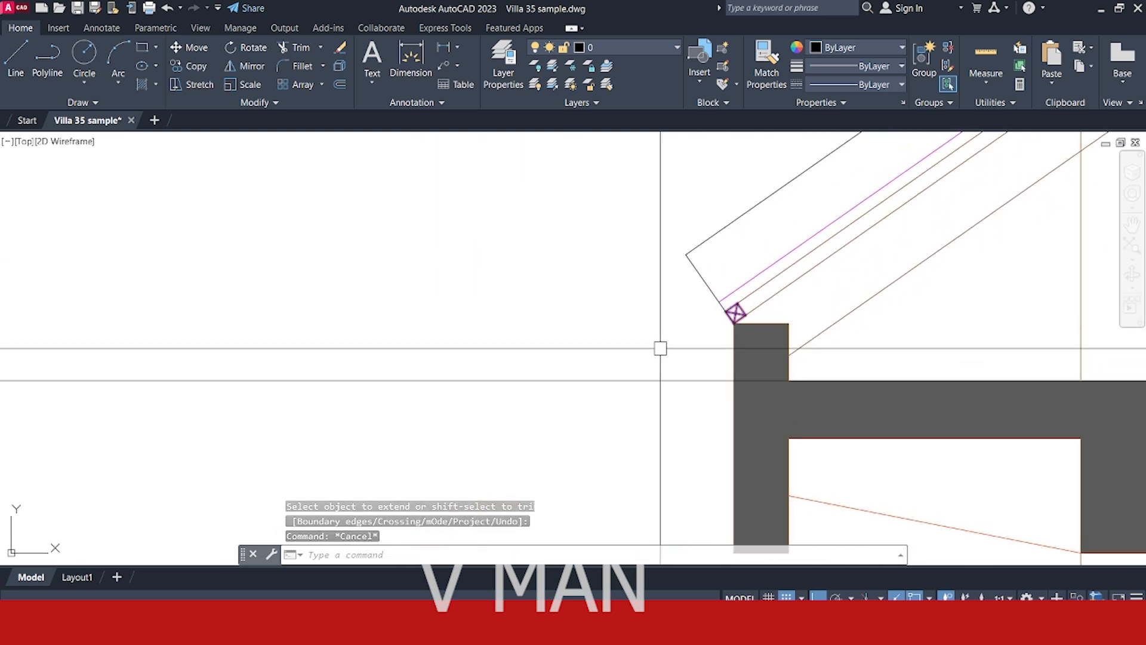
pyautogui.press('Escape')
pyautogui.scroll(4, 746, 313)
pyautogui.write('Co')
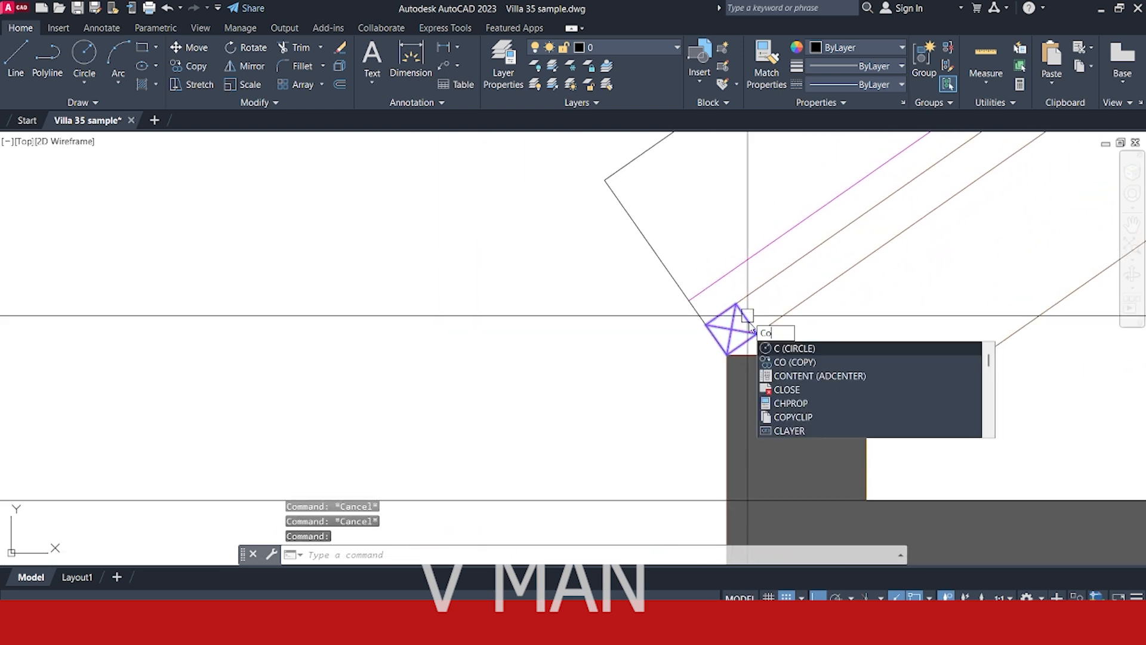
pyautogui.press('Return')
pyautogui.click(731, 329)
pyautogui.click(705, 324)
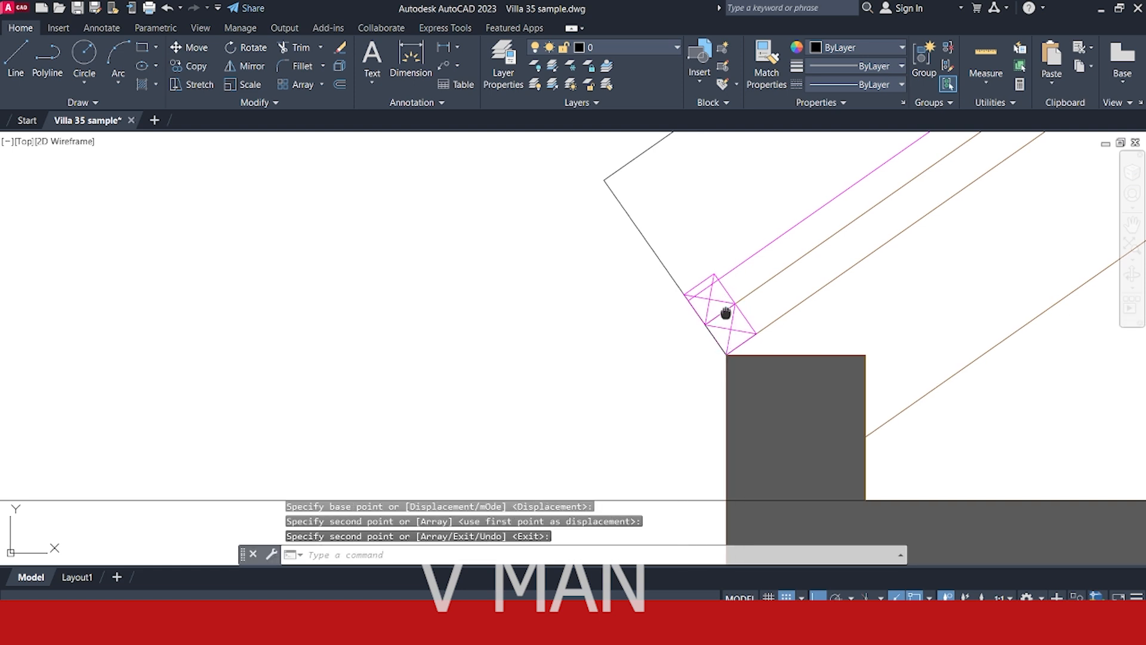
pyautogui.press('Return')
# Draw a polyline along the lower batten-layer roof line from the upstand's outer top corner up to the ridge.
pyautogui.scroll(3, 724, 303)
pyautogui.scroll(-4, 719, 377)
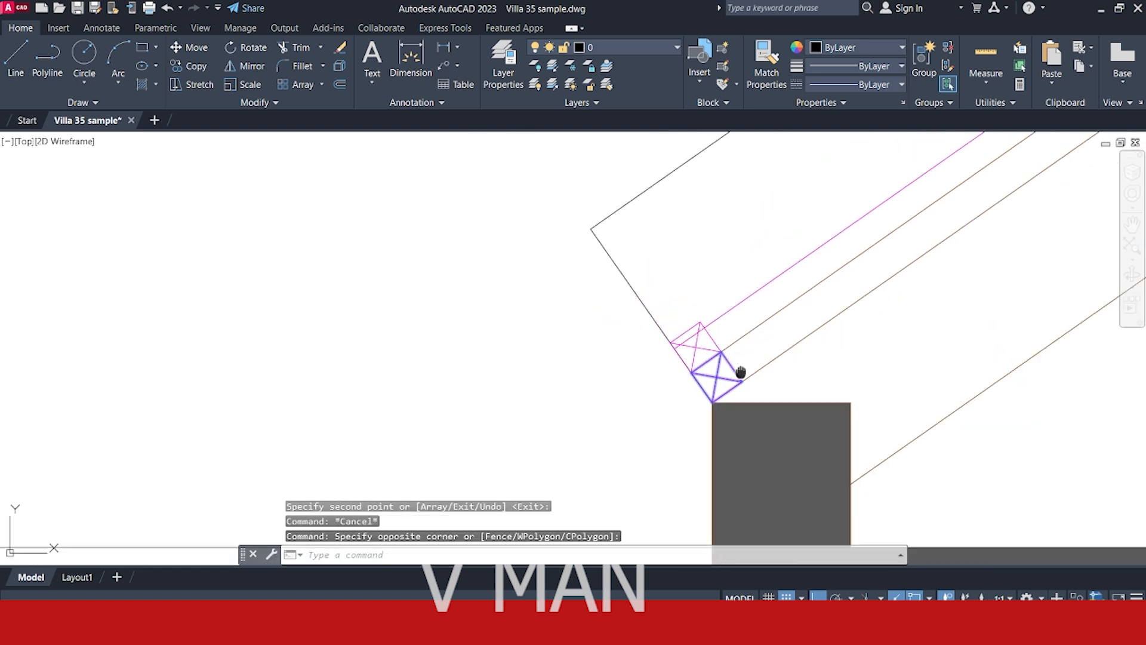
pyautogui.press('Escape')
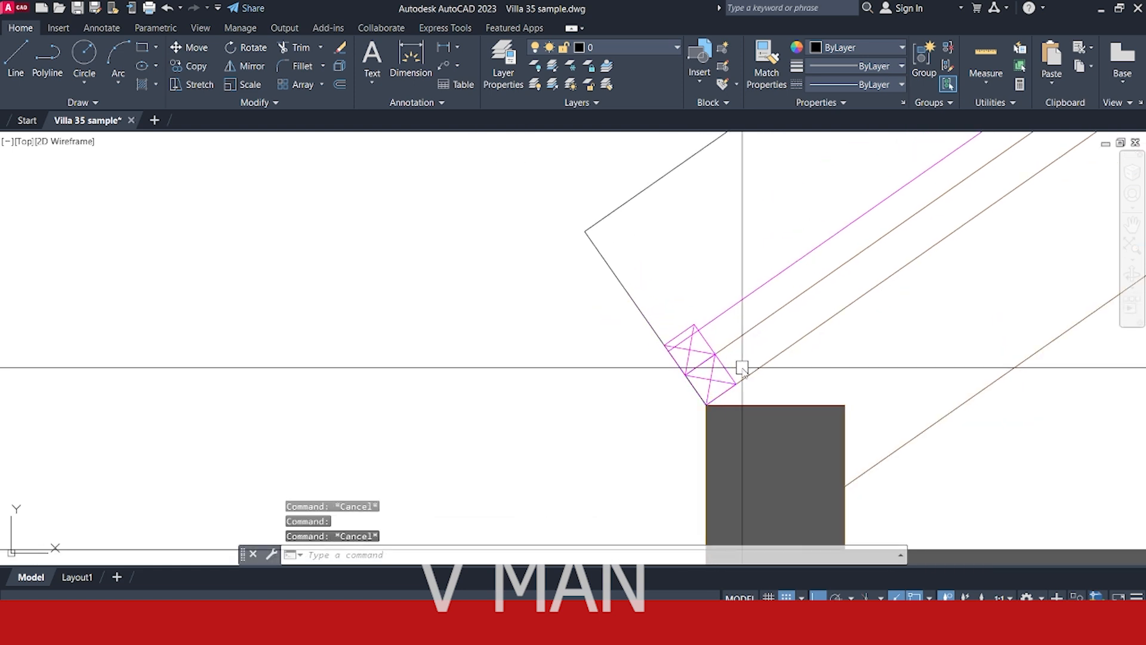
pyautogui.press('p')
pyautogui.press('Escape')
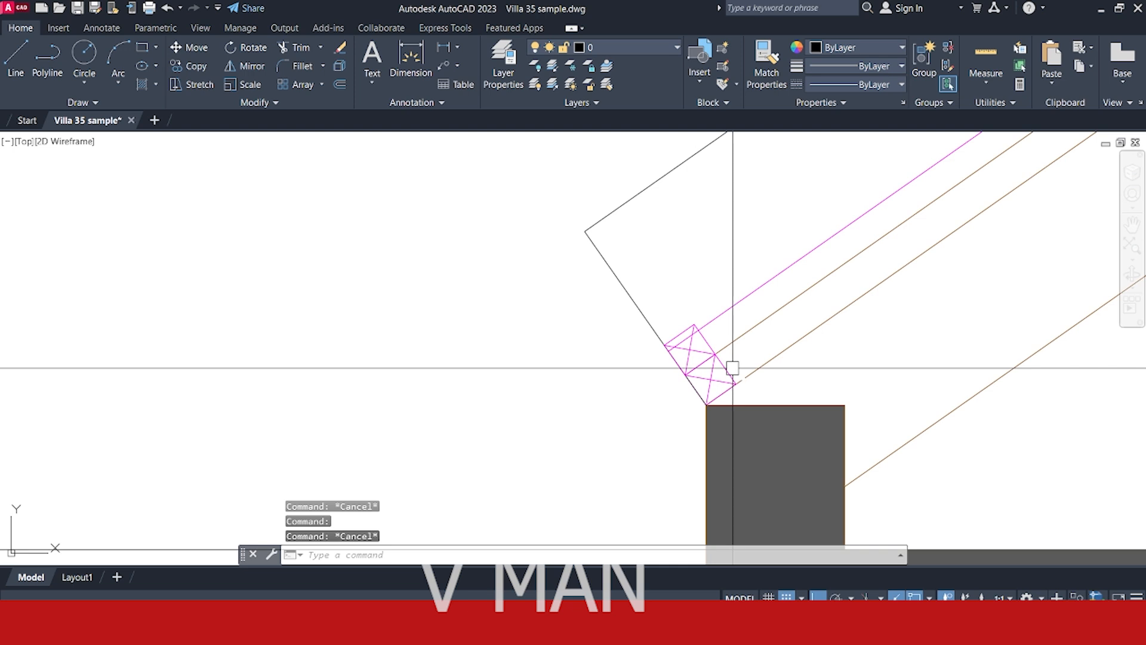
pyautogui.write('pl')
pyautogui.press('Return')
pyautogui.click(706, 404)
pyautogui.scroll(-10, 635, 382)
pyautogui.moveTo(790, 307); pyautogui.dragTo(486, 530, button='middle')
pyautogui.scroll(8, 818, 333)
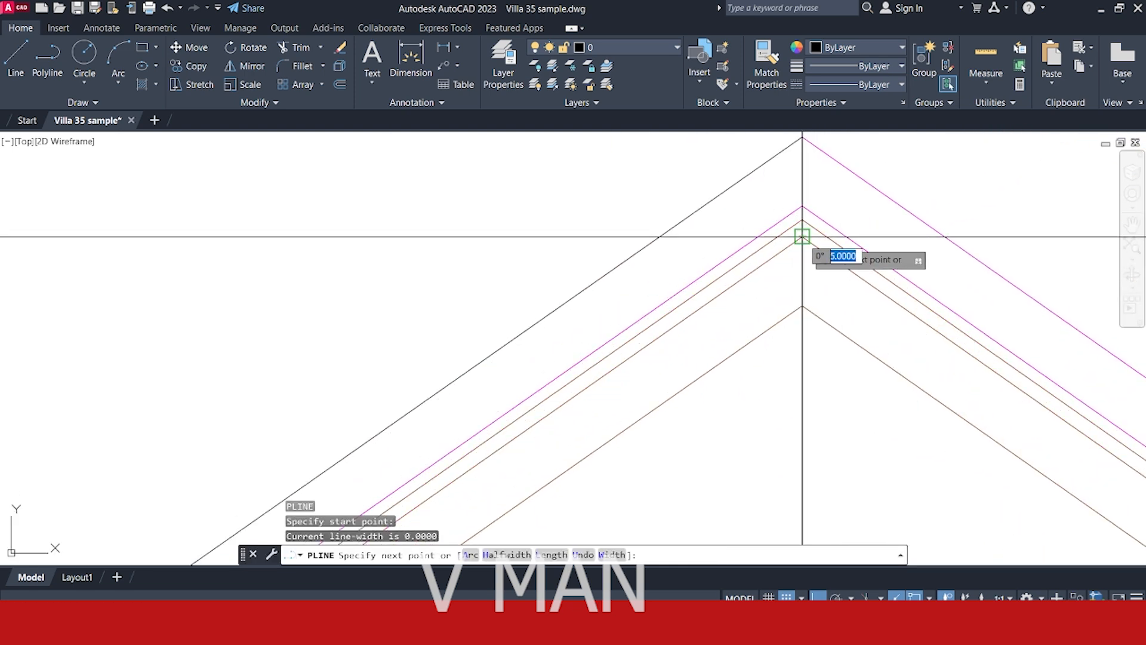
pyautogui.click(803, 236)
pyautogui.press('Return')
pyautogui.click(798, 259)
pyautogui.press('Escape')
# Create a path array of the lower batten block along the new sloped polyline, with 300 between items.
pyautogui.scroll(-8, 773, 279)
pyautogui.moveTo(705, 364); pyautogui.dragTo(834, 228, button='middle')
pyautogui.scroll(5, 477, 418)
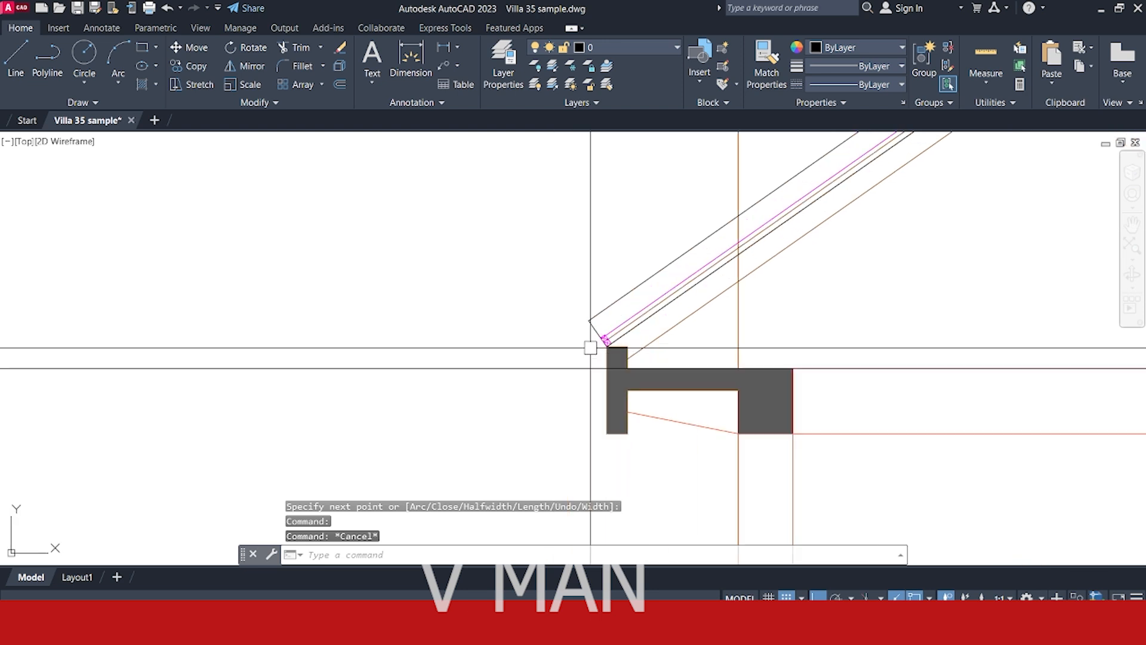
pyautogui.scroll(5, 590, 348)
pyautogui.press('Escape')
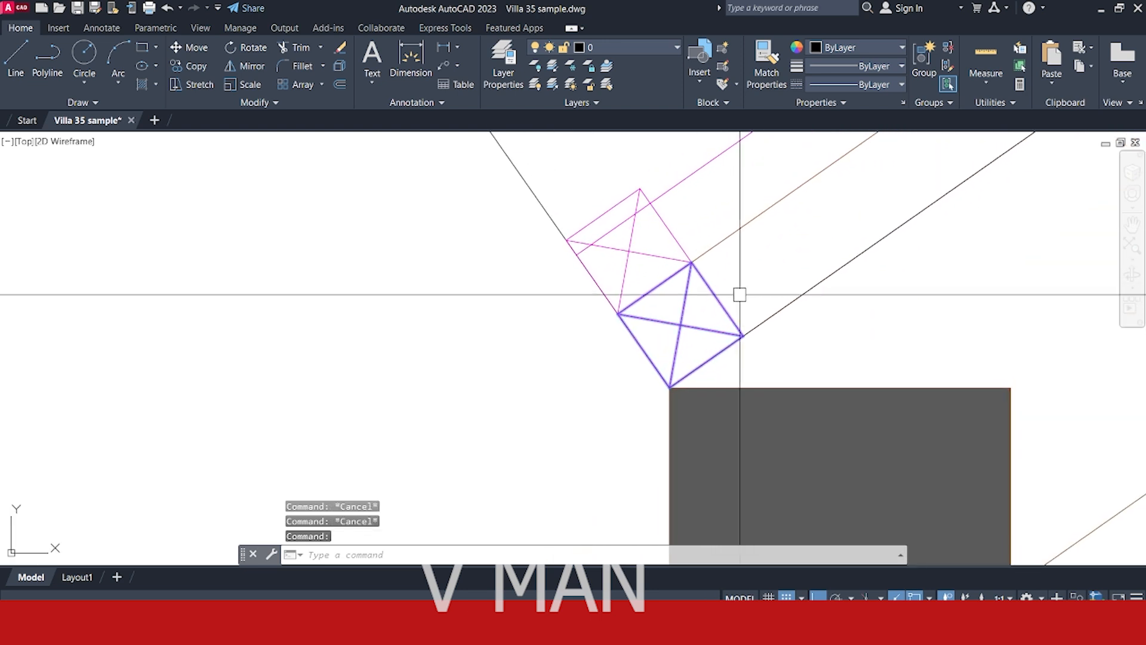
pyautogui.write('ar')
pyautogui.press('Return')
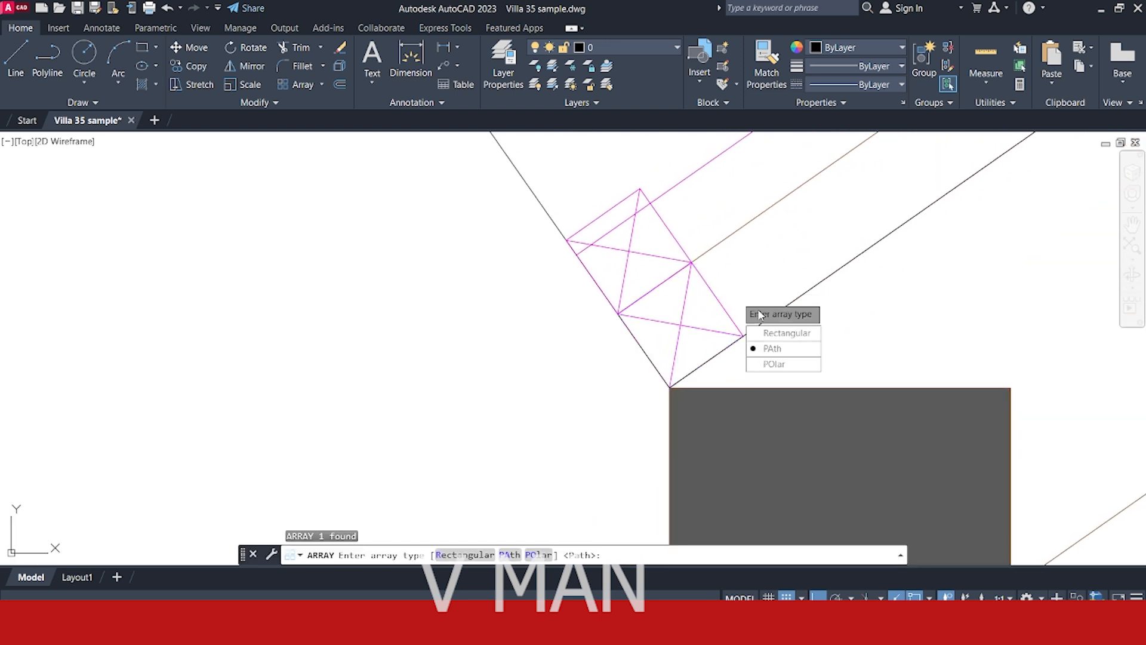
pyautogui.click(772, 348)
pyautogui.click(792, 303)
pyautogui.scroll(-1, 792, 315)
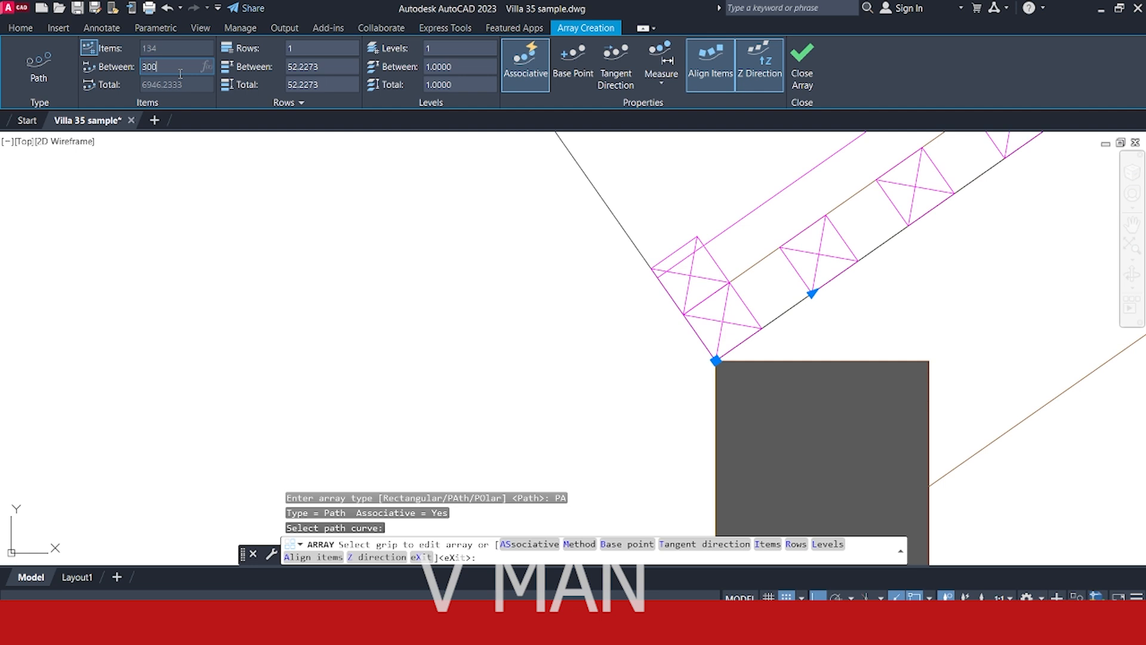
pyautogui.press('Return')
pyautogui.scroll(-3, 704, 320)
pyautogui.press('Escape')
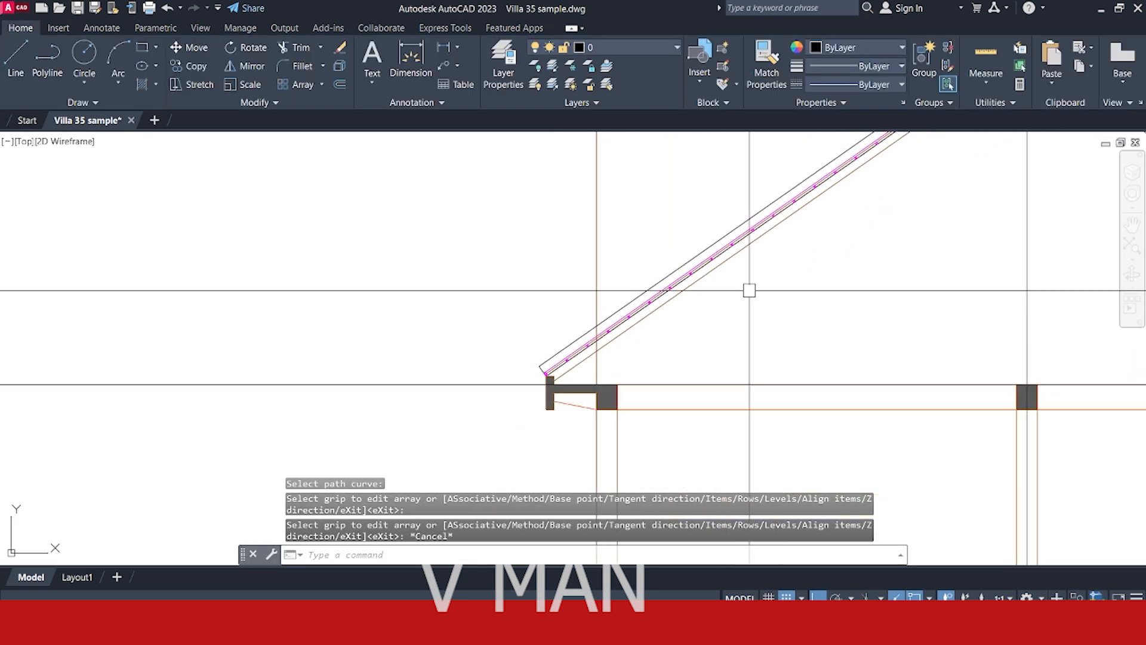
# Mirror the batten array and the outermost roof line about the vertical ridge line, keeping the originals.
pyautogui.moveTo(925, 184); pyautogui.dragTo(626, 382, button='middle')
pyautogui.scroll(5, 720, 264)
pyautogui.click(696, 341)
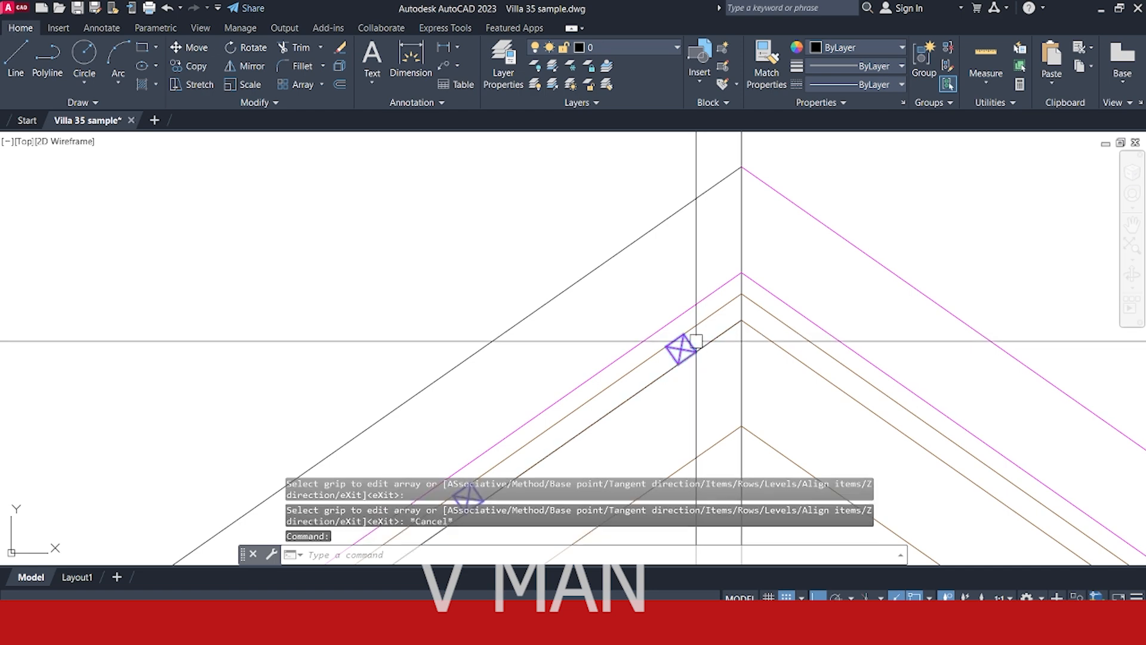
pyautogui.scroll(-2, 696, 340)
pyautogui.moveTo(696, 340); pyautogui.dragTo(719, 281, button='middle')
pyautogui.scroll(-3, 718, 328)
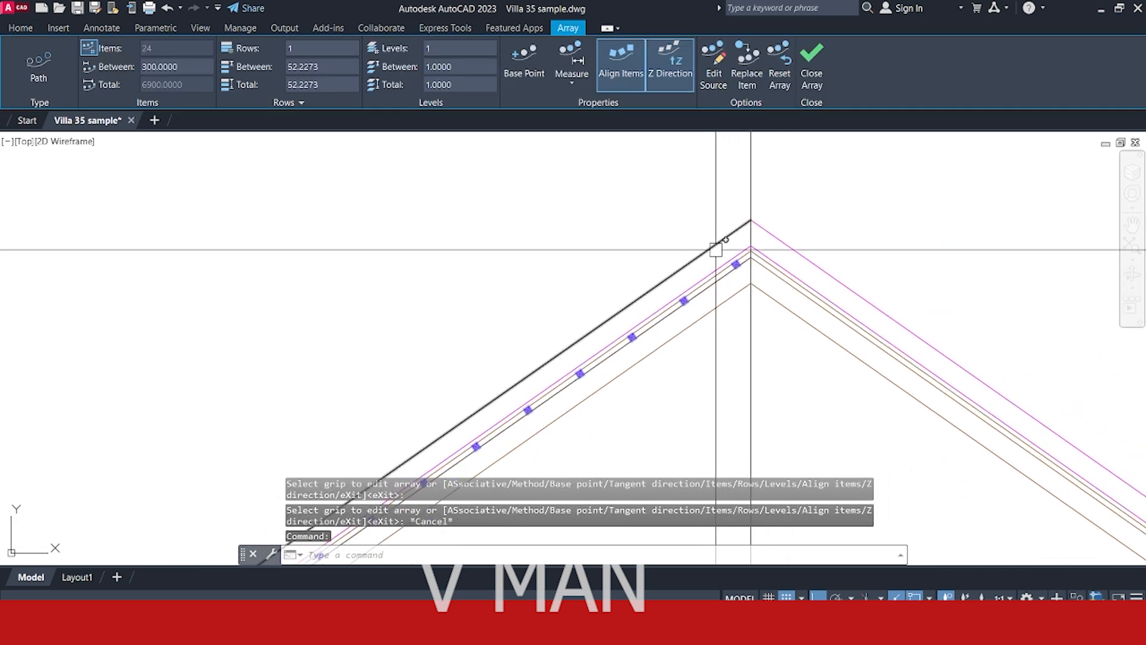
pyautogui.press('Escape')
pyautogui.press('Return')
pyautogui.scroll(3, 763, 227)
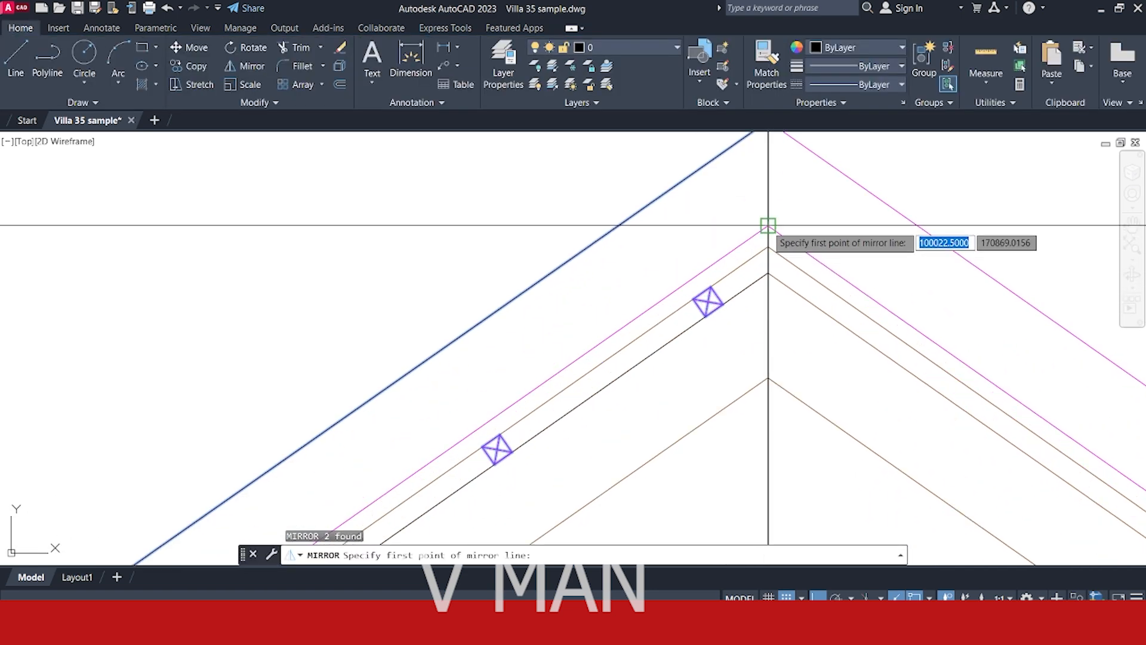
pyautogui.click(768, 225)
pyautogui.click(781, 189)
pyautogui.press('Return')
# Mirror the single batten block at the left eave about the vertical ridge line, keeping the original.
pyautogui.scroll(-4, 722, 222)
pyautogui.scroll(-5, 653, 281)
pyautogui.scroll(7, 656, 388)
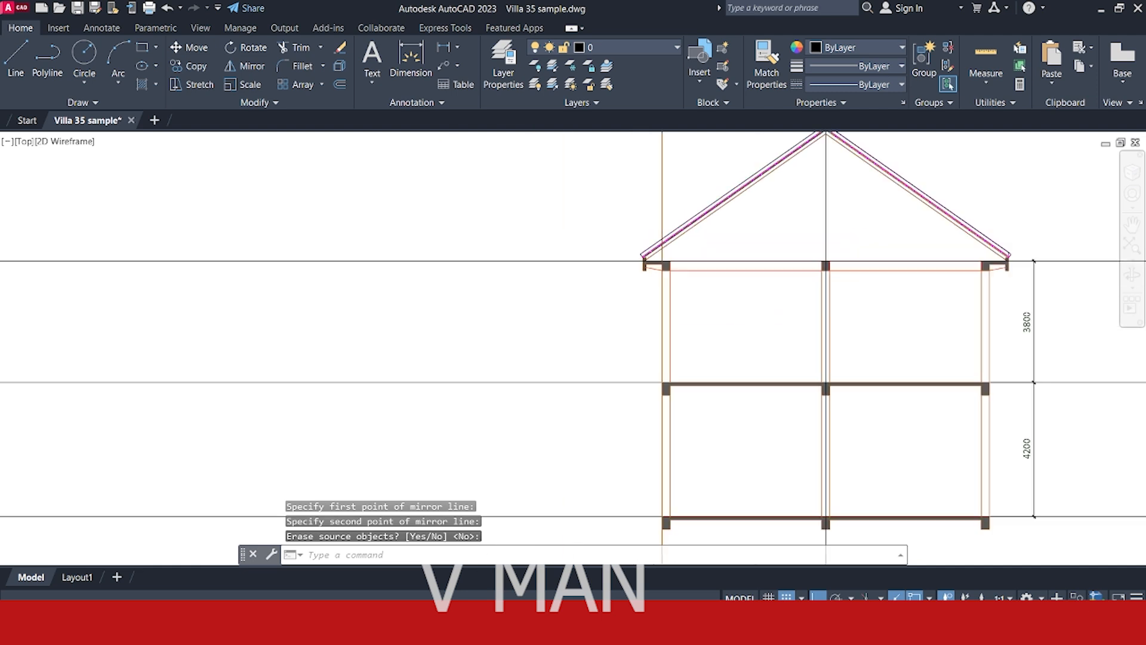
pyautogui.click(651, 415)
pyautogui.scroll(-8, 603, 364)
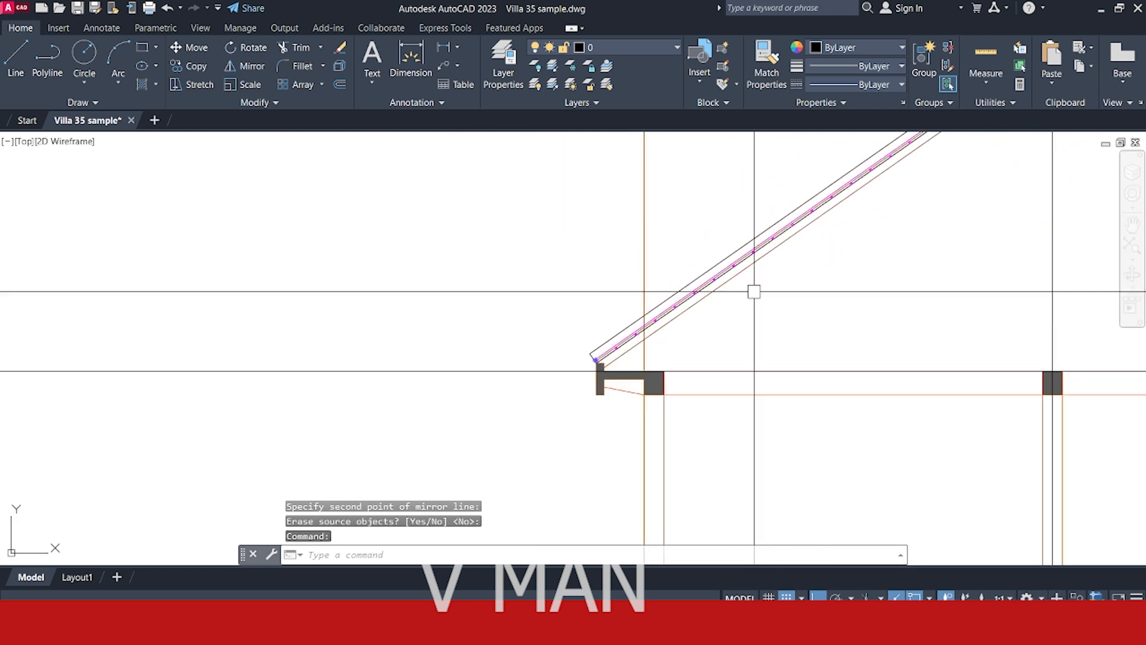
pyautogui.moveTo(799, 229); pyautogui.dragTo(453, 411, button='middle')
pyautogui.scroll(3, 674, 246)
pyautogui.write('mi')
pyautogui.press('Return')
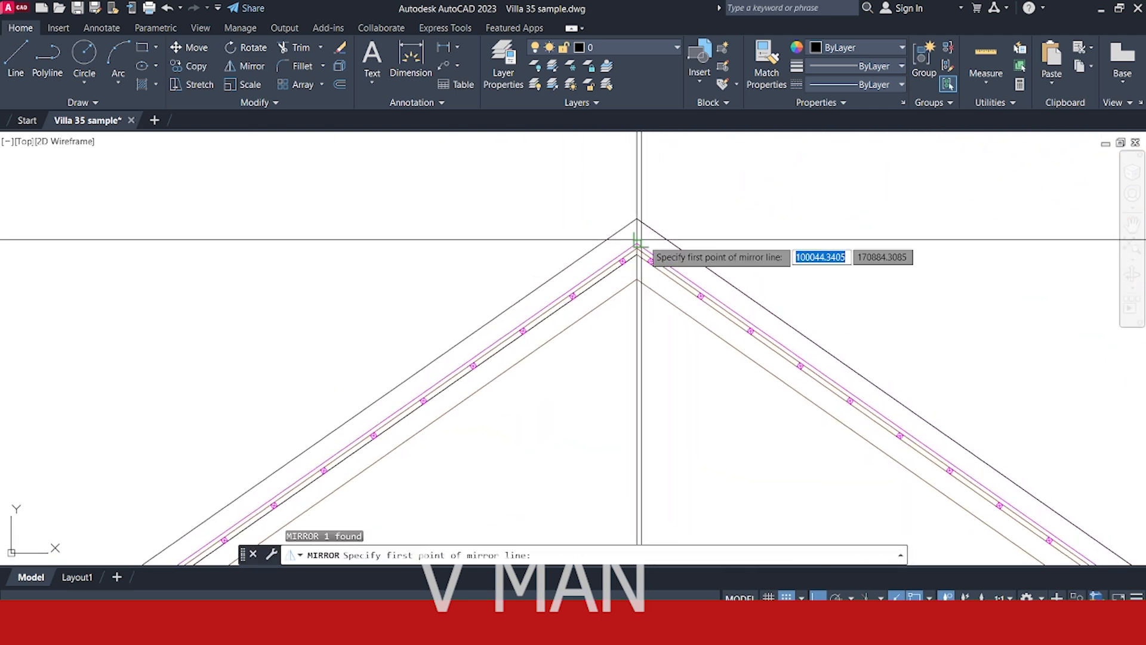
pyautogui.scroll(3, 656, 263)
pyautogui.click(608, 206)
pyautogui.press('Return')
pyautogui.scroll(-10, 606, 245)
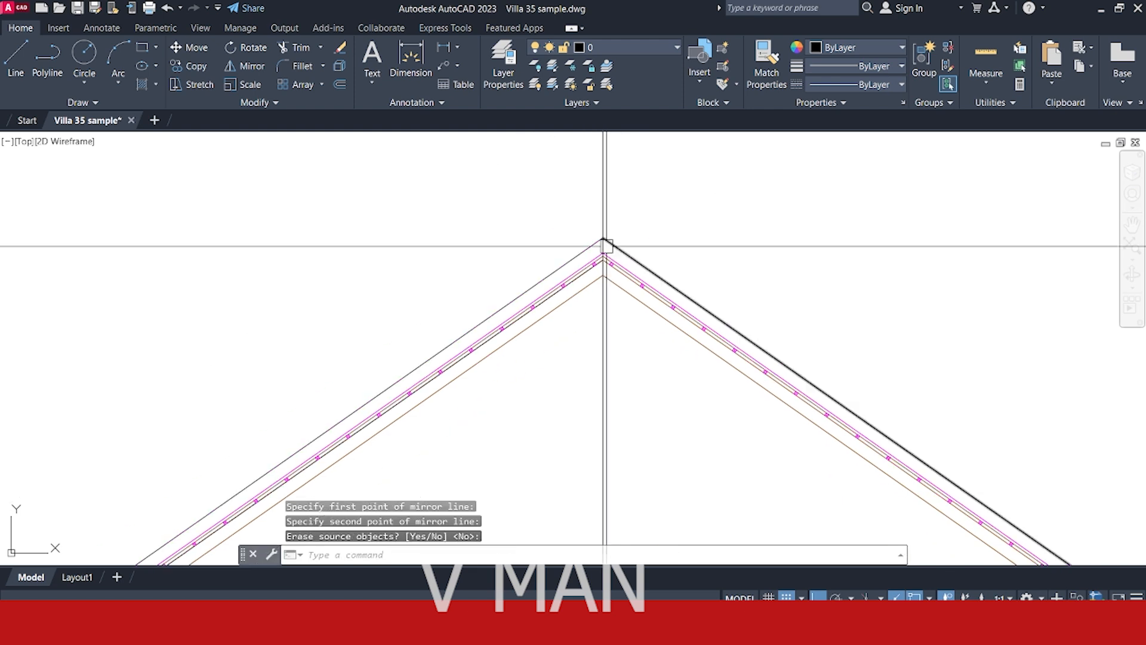
# Erase the vertical line at the right eave end and match the right slope's outermost black roof line to the magenta roof line's properties.
pyautogui.scroll(9, 710, 310)
pyautogui.press('Escape')
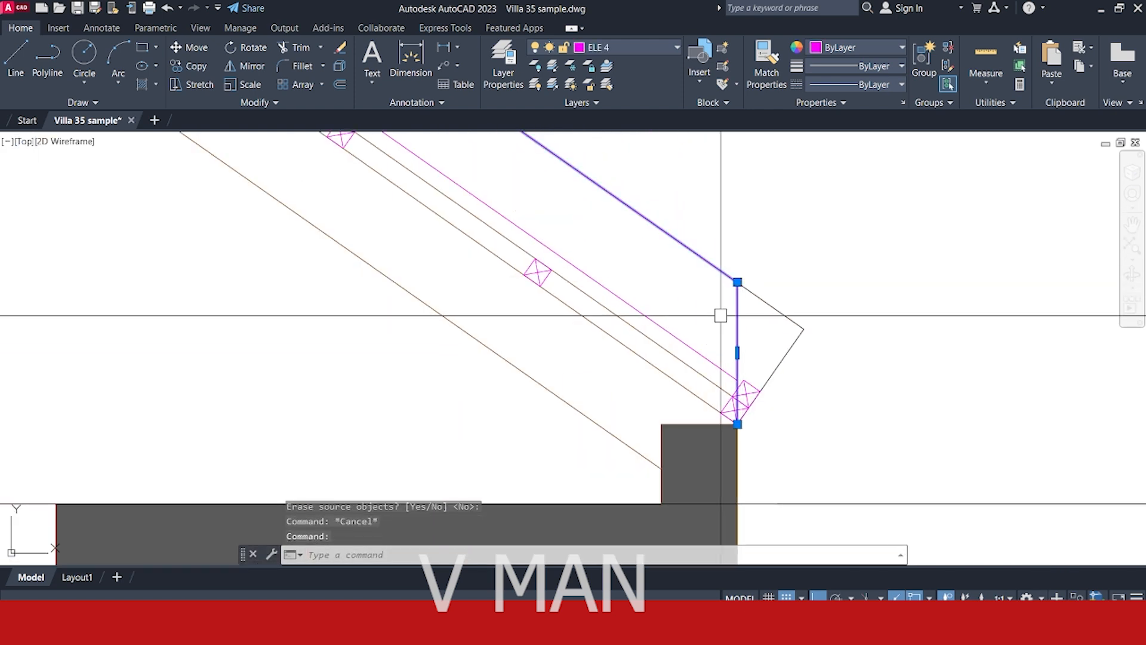
pyautogui.write('m')
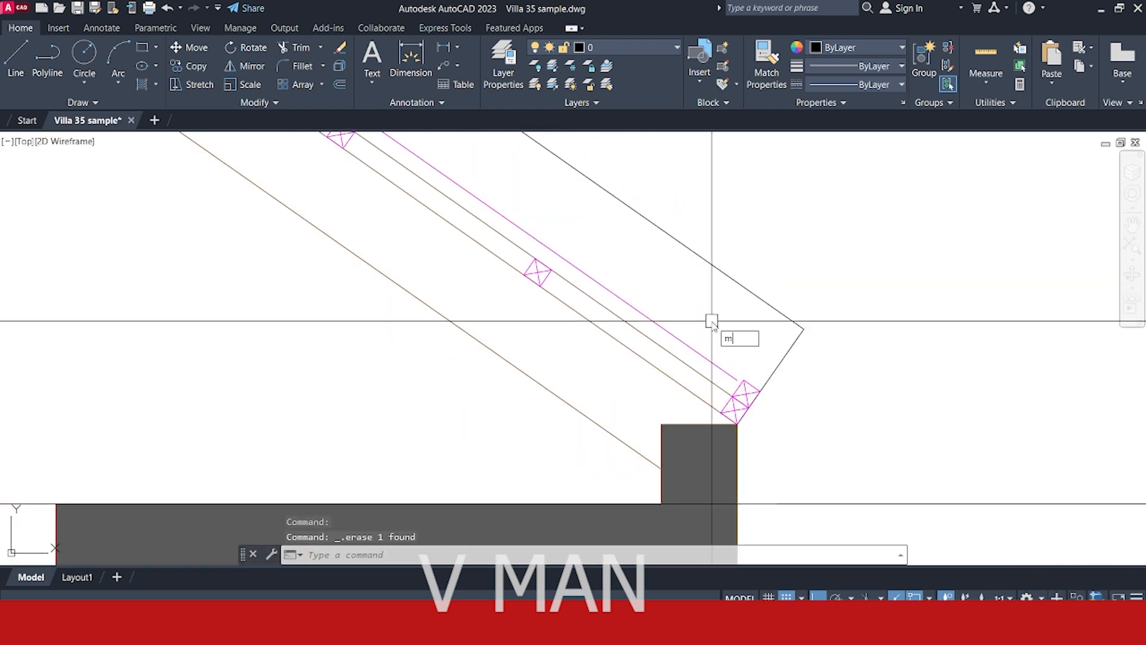
pyautogui.write('a')
pyautogui.press('Return')
pyautogui.click(697, 347)
pyautogui.click(731, 268)
pyautogui.click(716, 313)
pyautogui.scroll(-10, 681, 309)
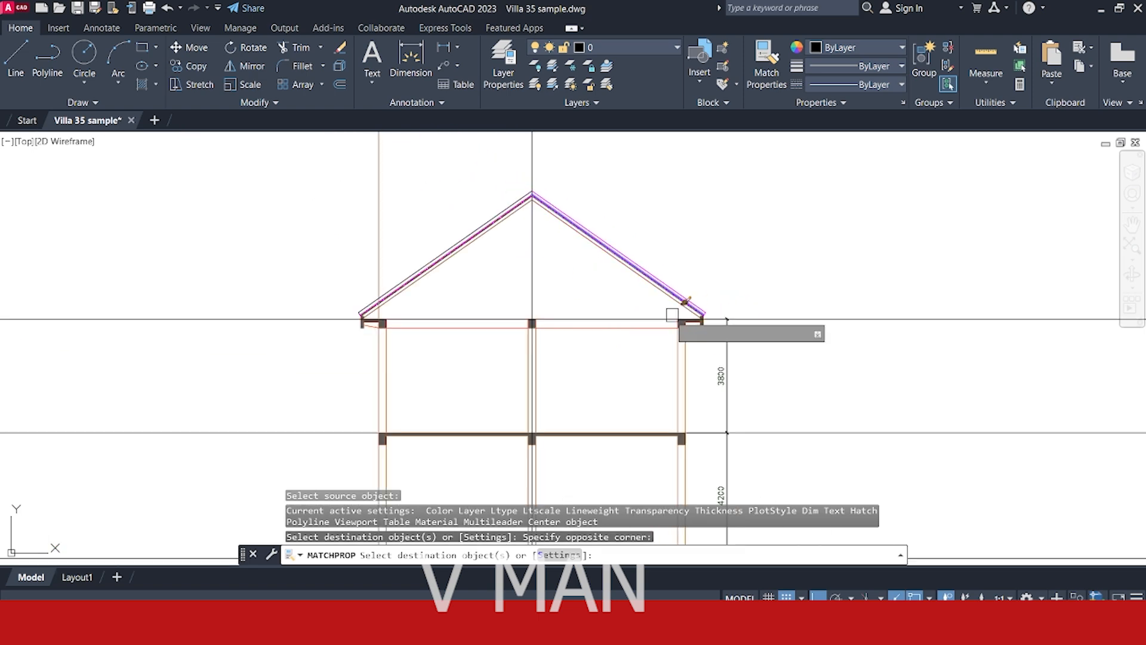
pyautogui.scroll(8, 489, 299)
pyautogui.press('Escape')
# Match the left slope's outermost roof line and its eave closure to the properties of the magenta roof line.
pyautogui.write('m')
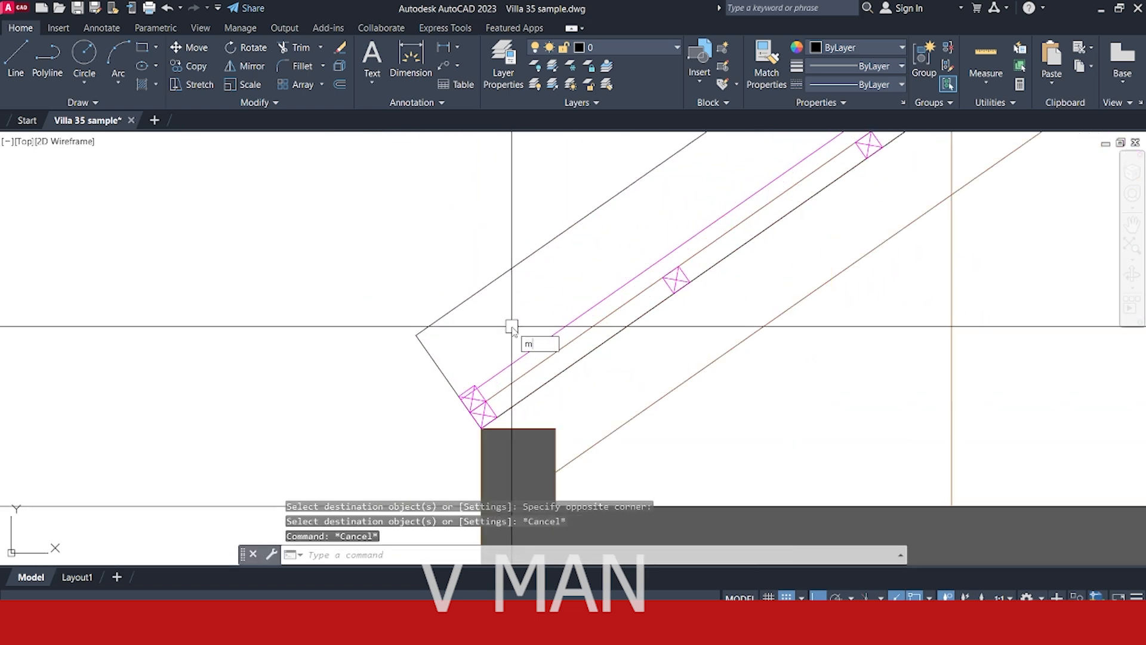
pyautogui.write('a')
pyautogui.press('Return')
pyautogui.click(530, 349)
pyautogui.click(528, 293)
pyautogui.click(423, 229)
pyautogui.press('Return')
pyautogui.scroll(-10, 454, 293)
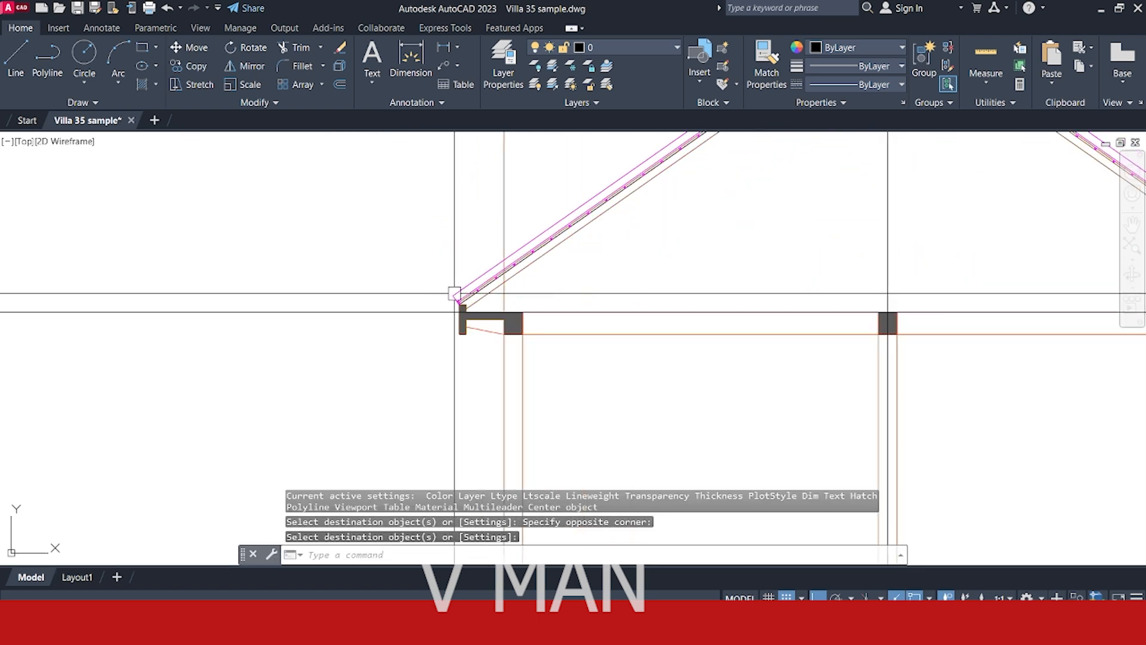
# Erase the black path polyline lying over the lower batten-layer line on the left slope.
pyautogui.scroll(-4, 454, 293)
pyautogui.press('Escape')
pyautogui.scroll(6, 659, 223)
pyautogui.moveTo(658, 223)
pyautogui.mouseDown(button='middle')
pyautogui.moveTo(691, 243)
pyautogui.moveTo(583, 297)
pyautogui.moveTo(634, 310)
pyautogui.moveTo(671, 193)
pyautogui.moveTo(673, 216)
pyautogui.mouseUp(button='middle')
pyautogui.scroll(-4, 583, 297)
pyautogui.press('Escape')
pyautogui.scroll(8, 560, 275)
pyautogui.click(613, 298)
pyautogui.press('Delete')
pyautogui.scroll(-4, 671, 278)
pyautogui.scroll(-4, 682, 230)
pyautogui.moveTo(716, 338); pyautogui.dragTo(704, 254, button='middle')
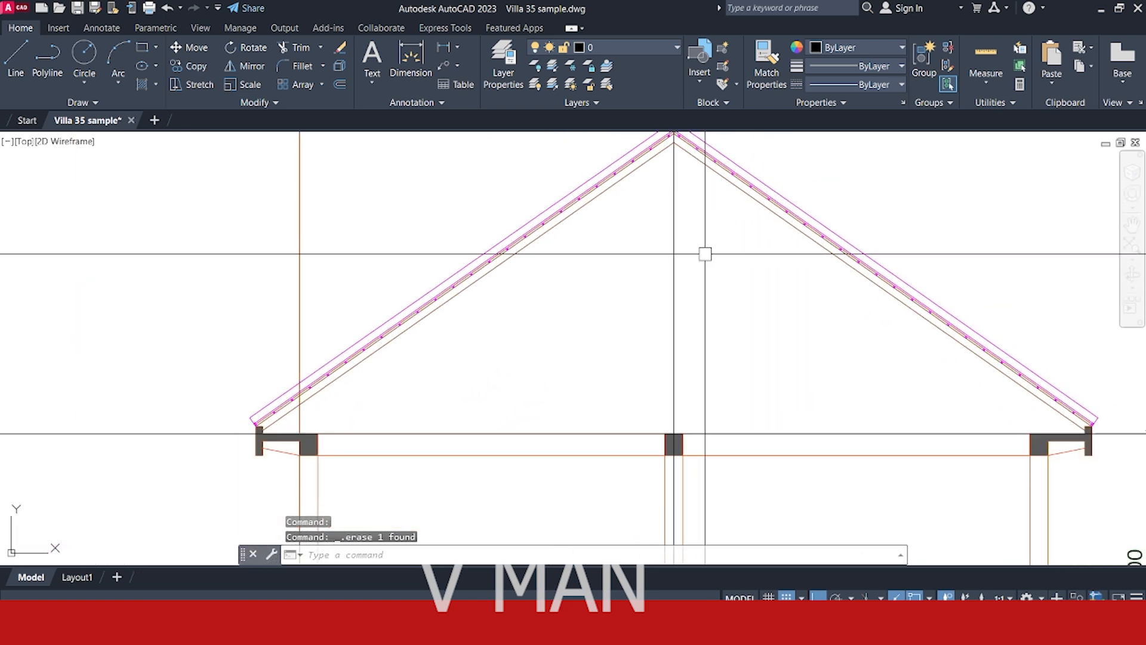
pyautogui.press('Escape')
pyautogui.press('Escape')
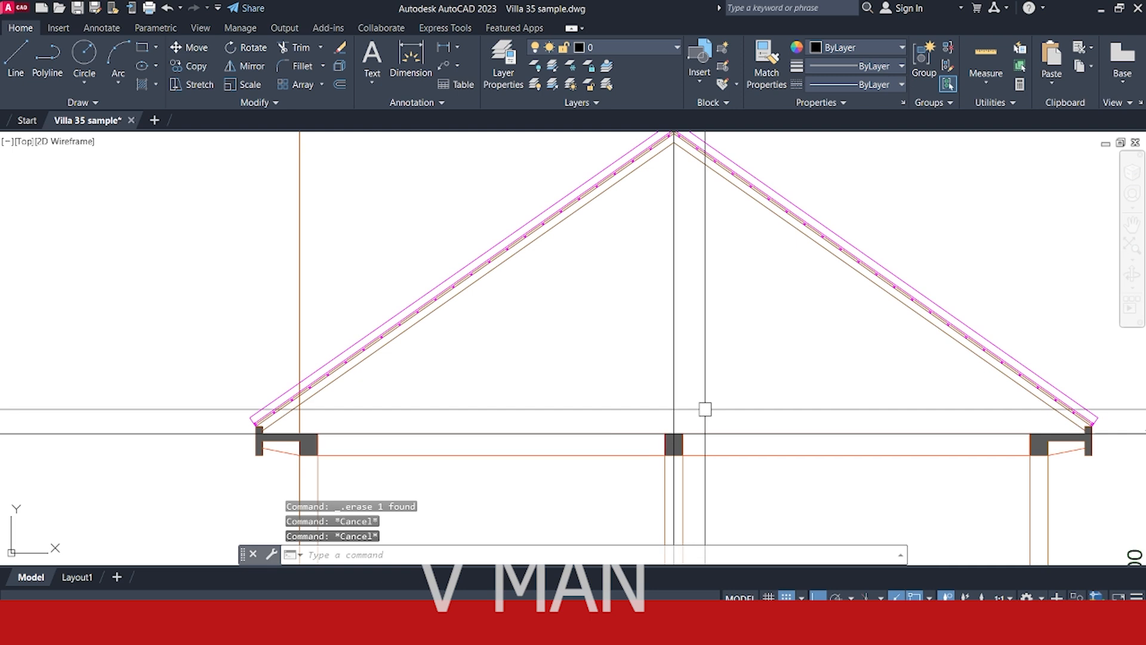
# Draw two vertical construction lines through the top corners of the middle beam below the ridge.
pyautogui.write('xl')
pyautogui.press('Return')
pyautogui.write('v')
pyautogui.press('Return')
pyautogui.scroll(3, 698, 430)
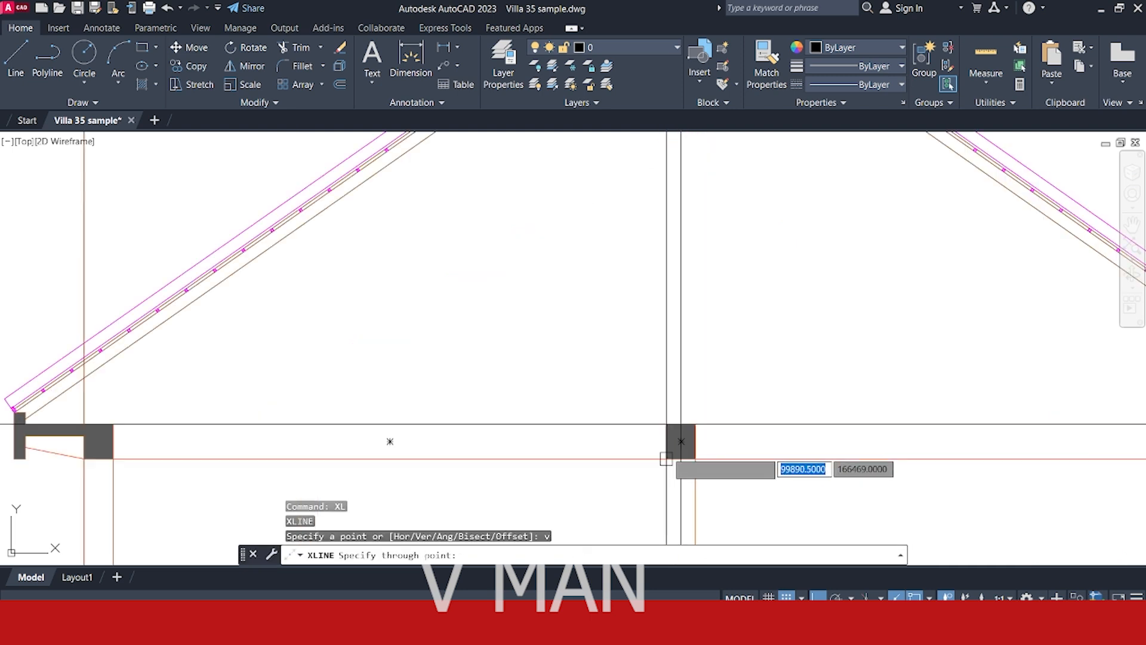
pyautogui.scroll(2, 698, 427)
pyautogui.click(661, 382)
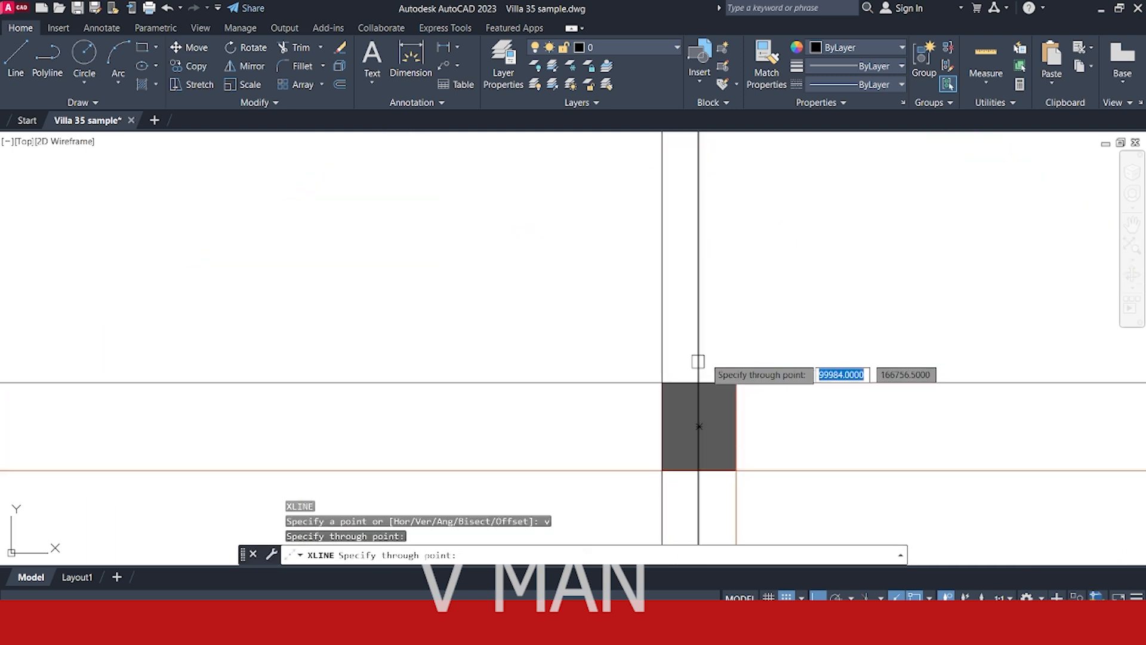
pyautogui.click(737, 384)
pyautogui.press('Return')
# Draw a horizontal construction line through the crossing of the left vertical line and the roof's lowest sloped line.
pyautogui.scroll(-3, 736, 382)
pyautogui.moveTo(742, 292); pyautogui.dragTo(721, 381, button='middle')
pyautogui.scroll(2, 694, 191)
pyautogui.scroll(2, 706, 210)
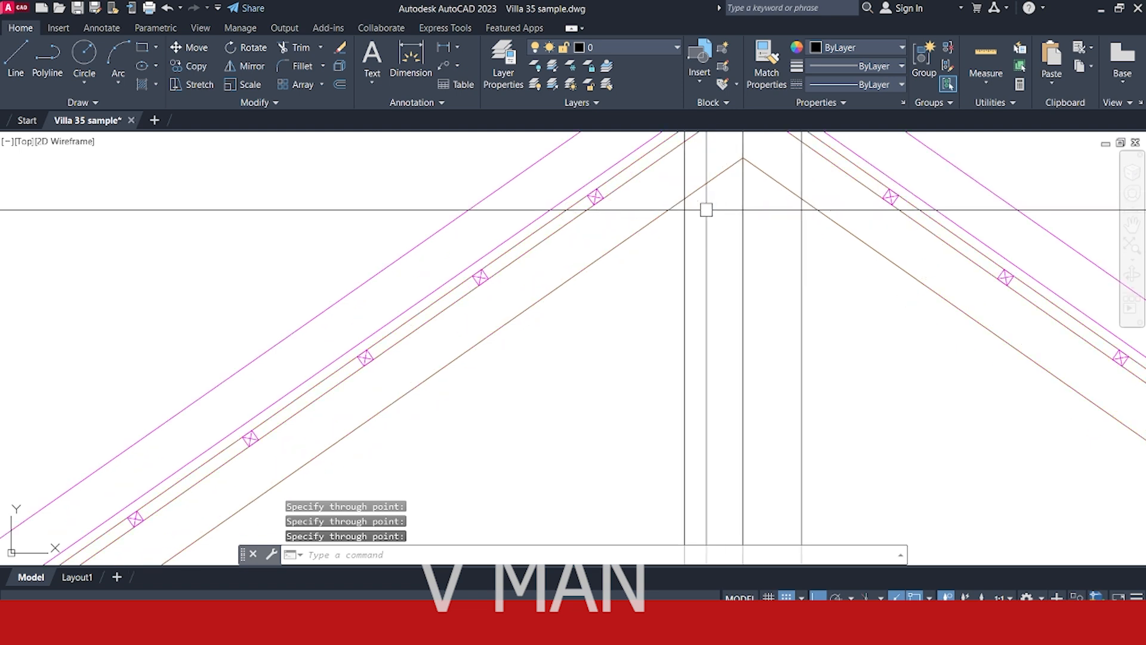
pyautogui.click(668, 190)
pyautogui.press('Escape')
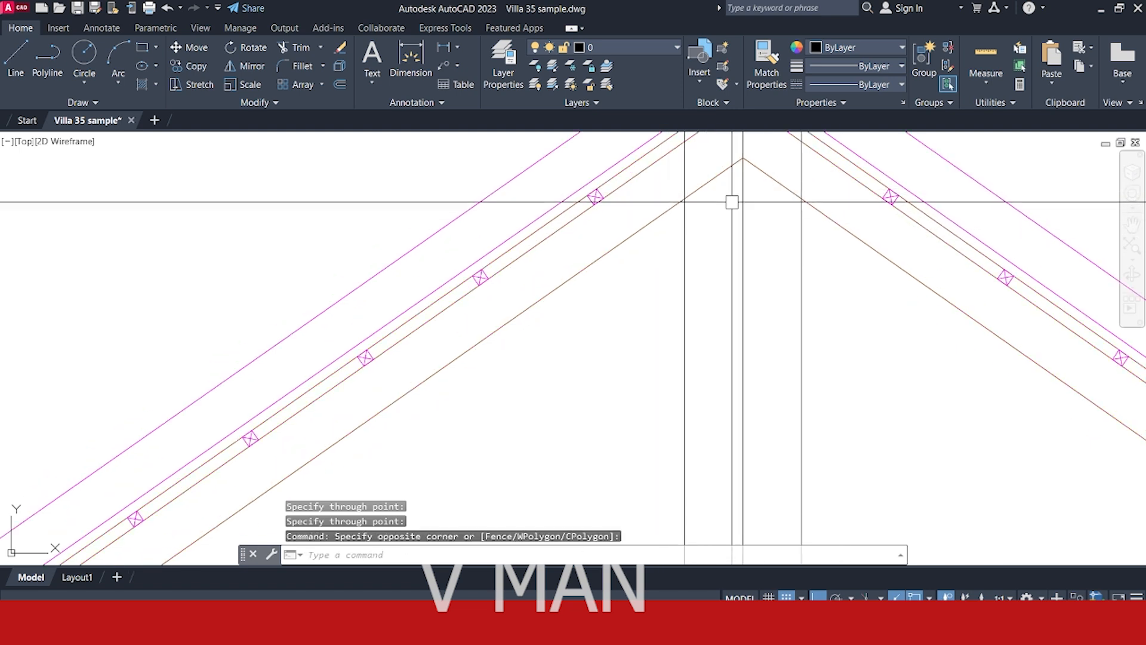
pyautogui.moveTo(734, 200); pyautogui.dragTo(739, 251, button='middle')
pyautogui.write('l')
pyautogui.press('Return')
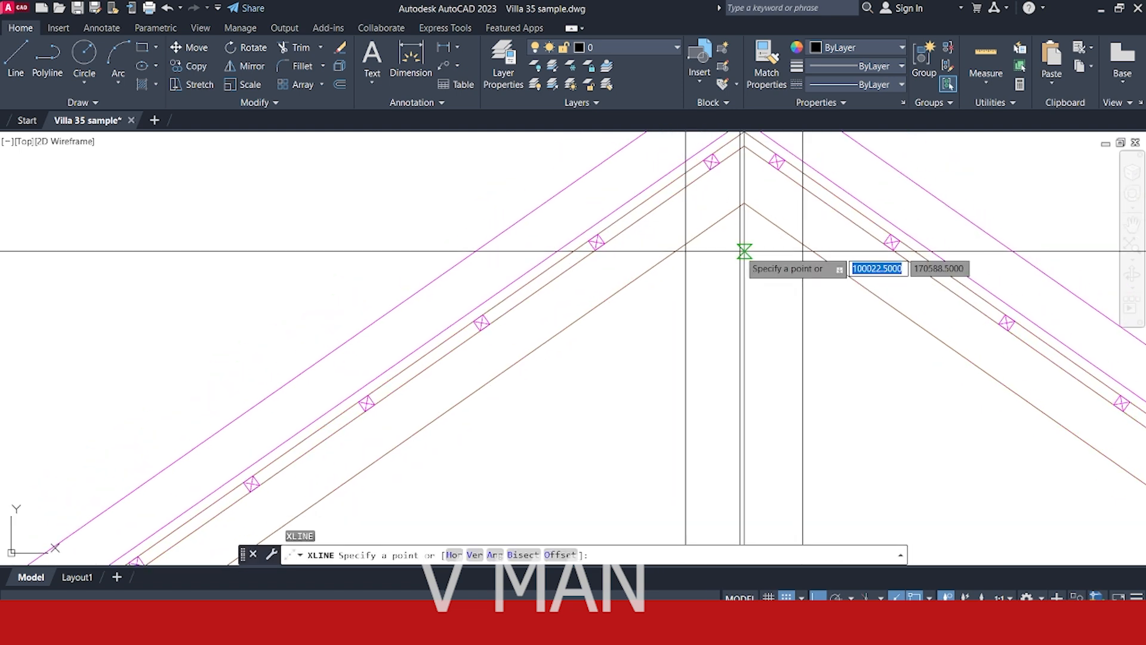
pyautogui.write('h')
pyautogui.press('Return')
pyautogui.scroll(2, 696, 274)
pyautogui.click(678, 233)
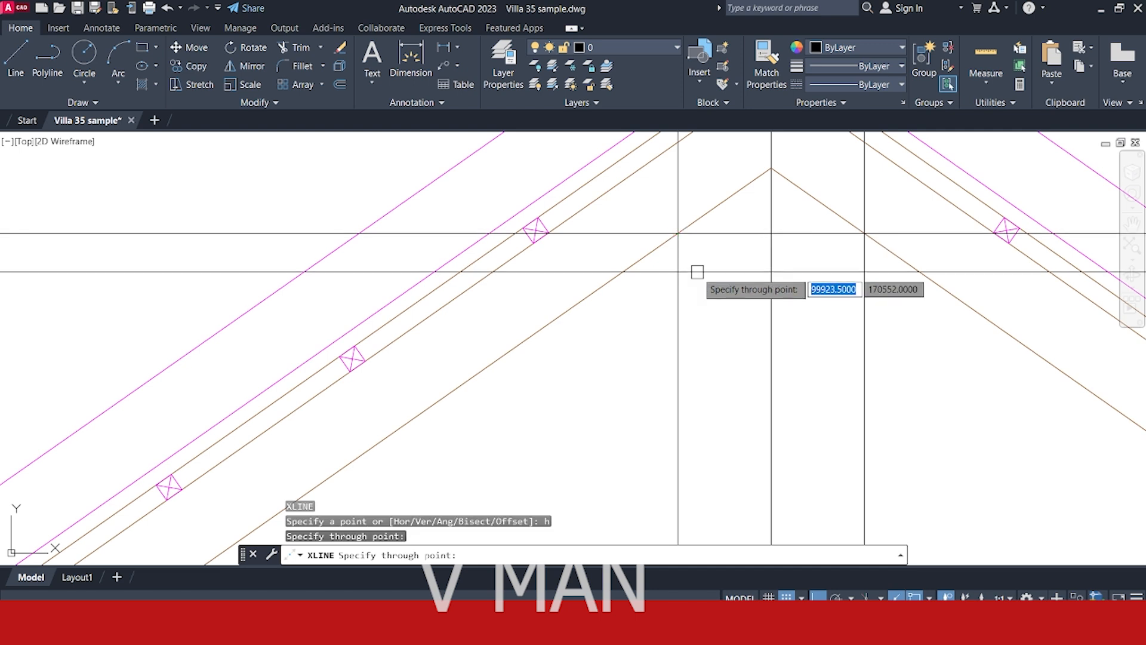
# Move the new horizontal construction line near the ridge up by 20.
pyautogui.press('Escape')
pyautogui.click(719, 233)
pyautogui.moveTo(729, 221); pyautogui.dragTo(723, 252, button='middle')
pyautogui.write('m')
pyautogui.press('Return')
pyautogui.scroll(2, 733, 245)
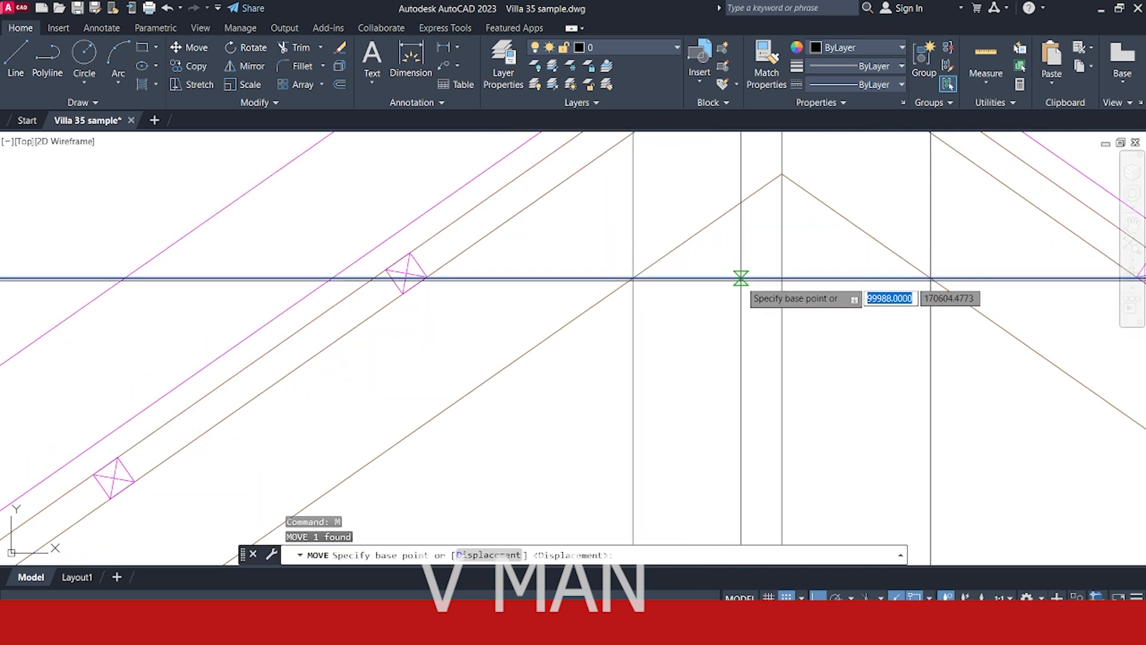
pyautogui.click(740, 277)
pyautogui.write('20')
pyautogui.press('Return')
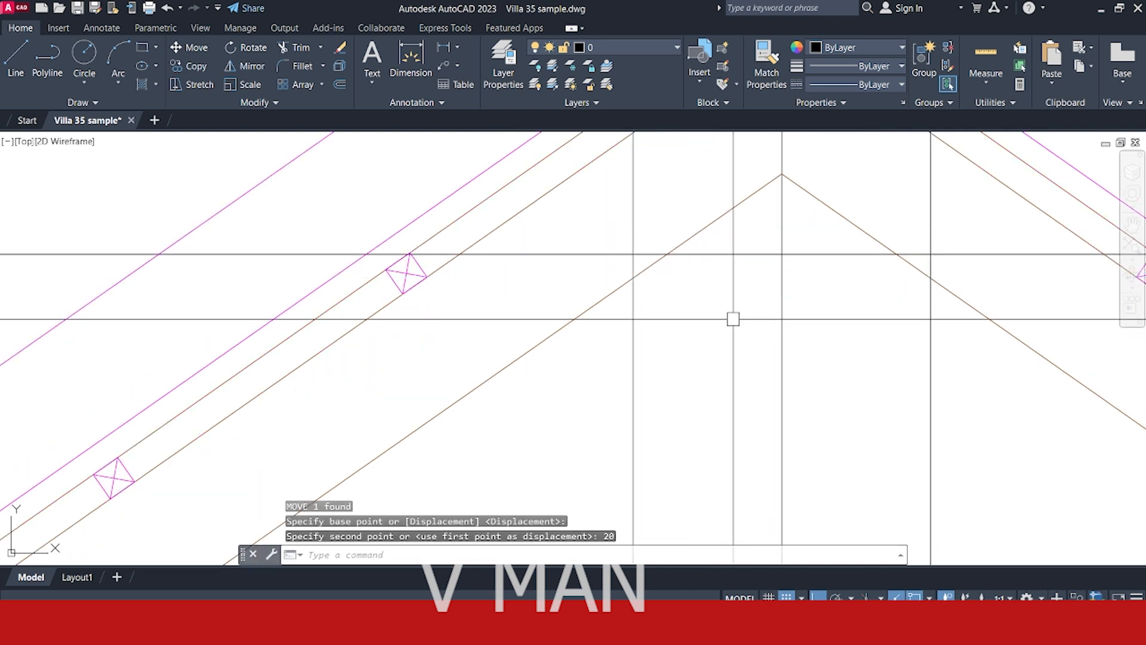
pyautogui.press('Escape')
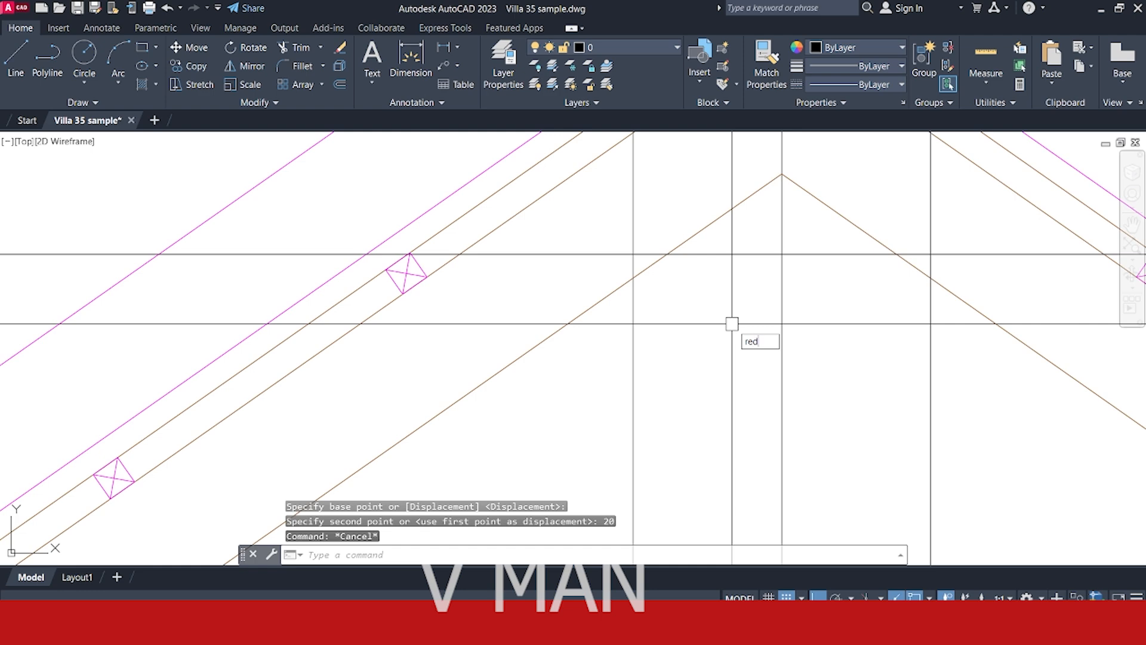
# Draw a rectangle from the left vertical line's crossing with the raised horizontal line down to the middle beam's top right corner.
pyautogui.write('rec')
pyautogui.press('Return')
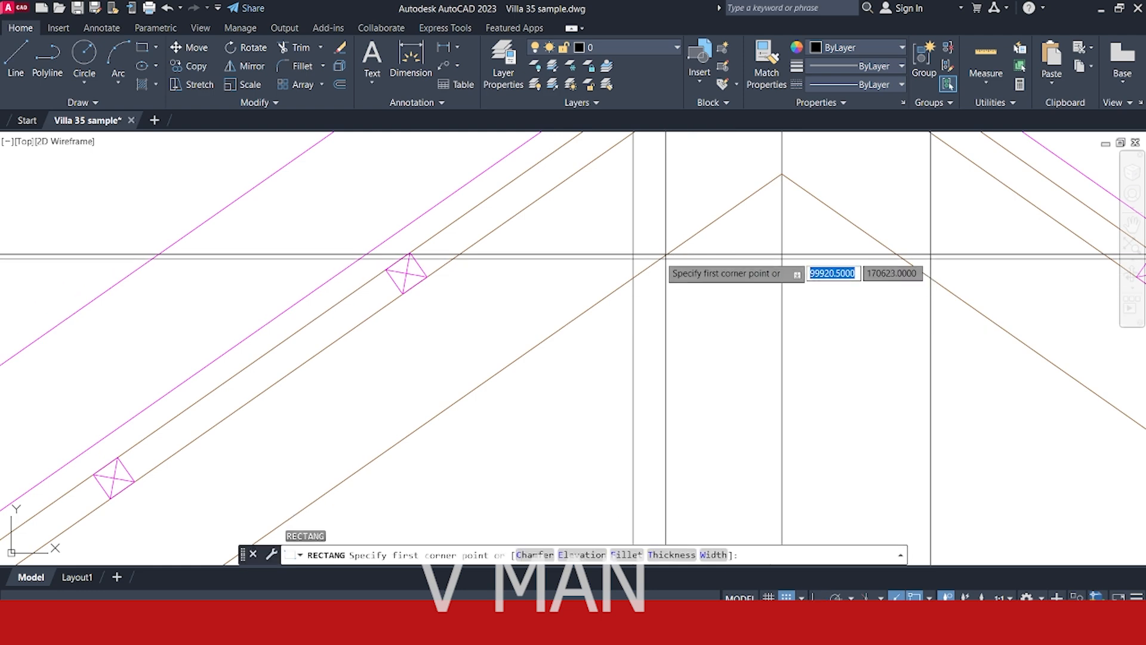
pyautogui.click(633, 254)
pyautogui.scroll(-10, 630, 206)
pyautogui.scroll(2, 642, 382)
pyautogui.scroll(5, 662, 388)
pyautogui.click(587, 389)
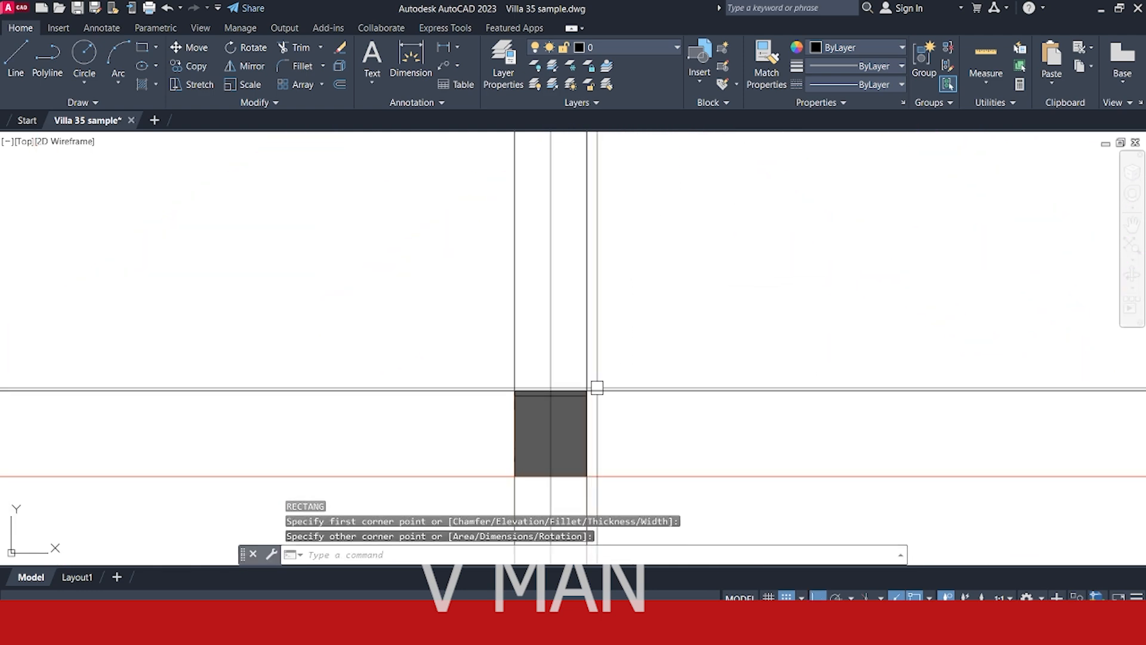
pyautogui.press('Escape')
# Match the new rectangle above the middle beam to the properties of the right-hand wall line below the roof.
pyautogui.scroll(-5, 616, 330)
pyautogui.write('ma')
pyautogui.press('Return')
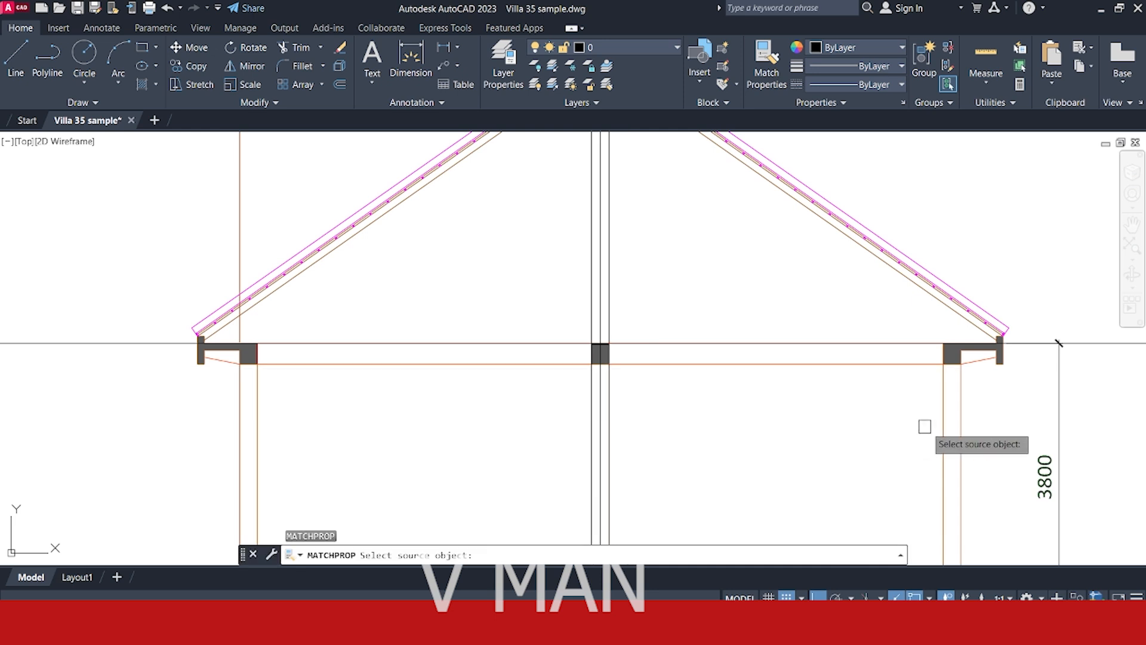
pyautogui.click(943, 424)
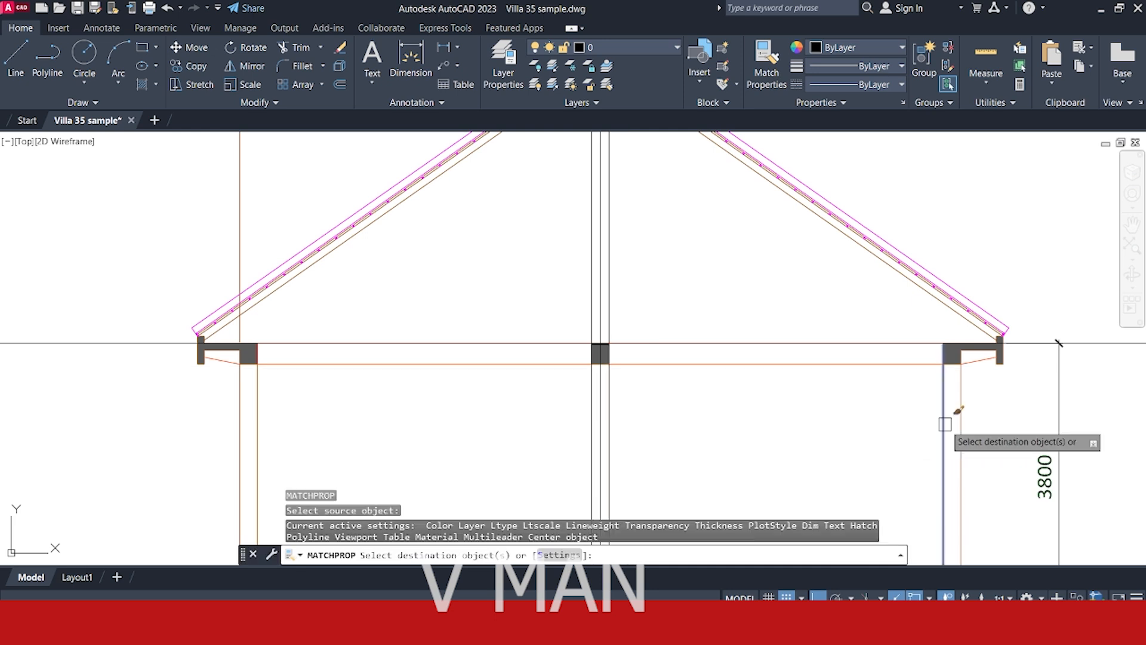
pyautogui.click(616, 269)
pyautogui.press('Return')
# Erase the vertical construction lines through the ridge and the horizontal construction line just below it.
pyautogui.scroll(-5, 619, 269)
pyautogui.moveTo(630, 257); pyautogui.dragTo(647, 346, button='middle')
pyautogui.press('Escape')
pyautogui.click(668, 212)
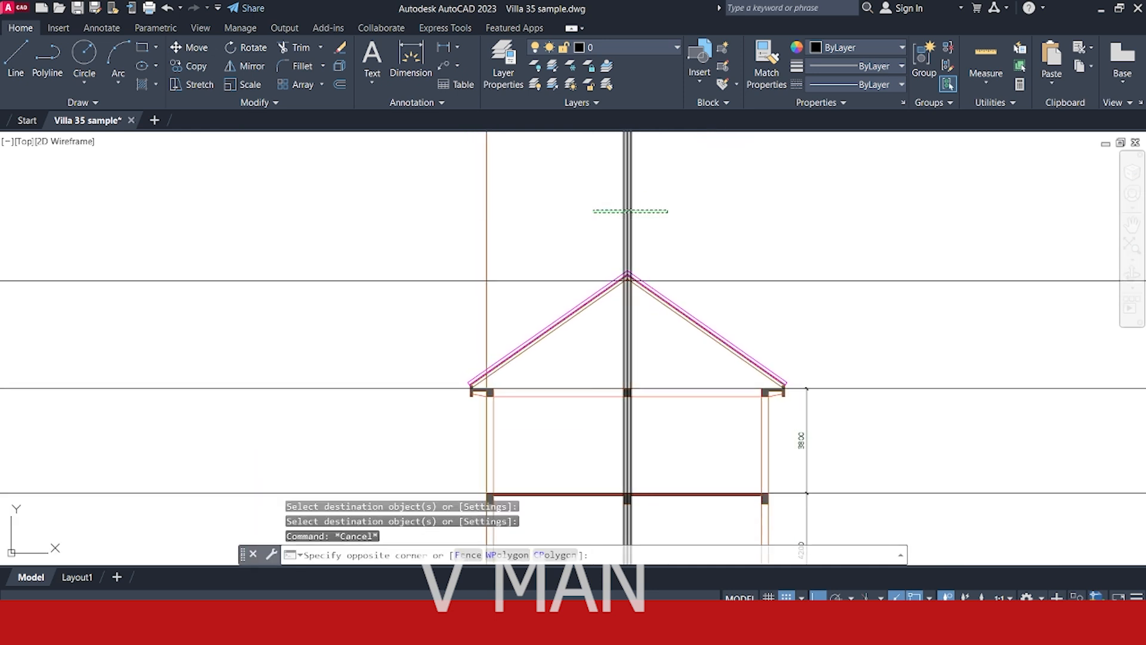
pyautogui.click(594, 210)
pyautogui.moveTo(593, 209); pyautogui.dragTo(681, 225, button='middle')
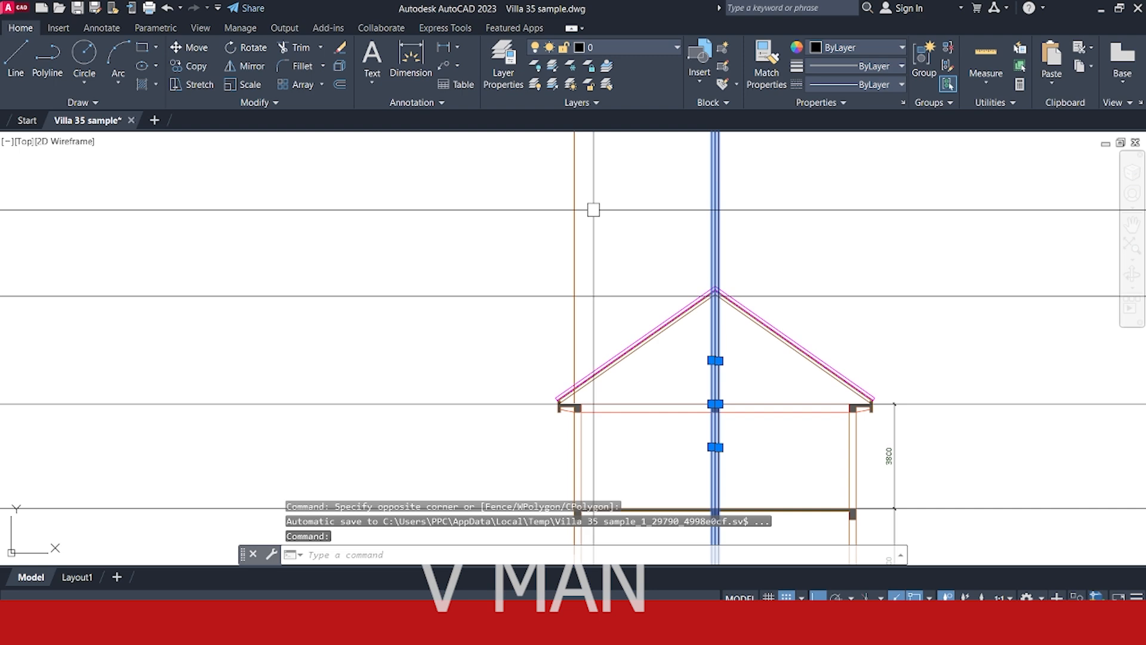
pyautogui.press('Delete')
pyautogui.click(821, 323)
pyautogui.click(782, 271)
pyautogui.press('Delete')
pyautogui.moveTo(624, 385); pyautogui.dragTo(680, 346, button='middle')
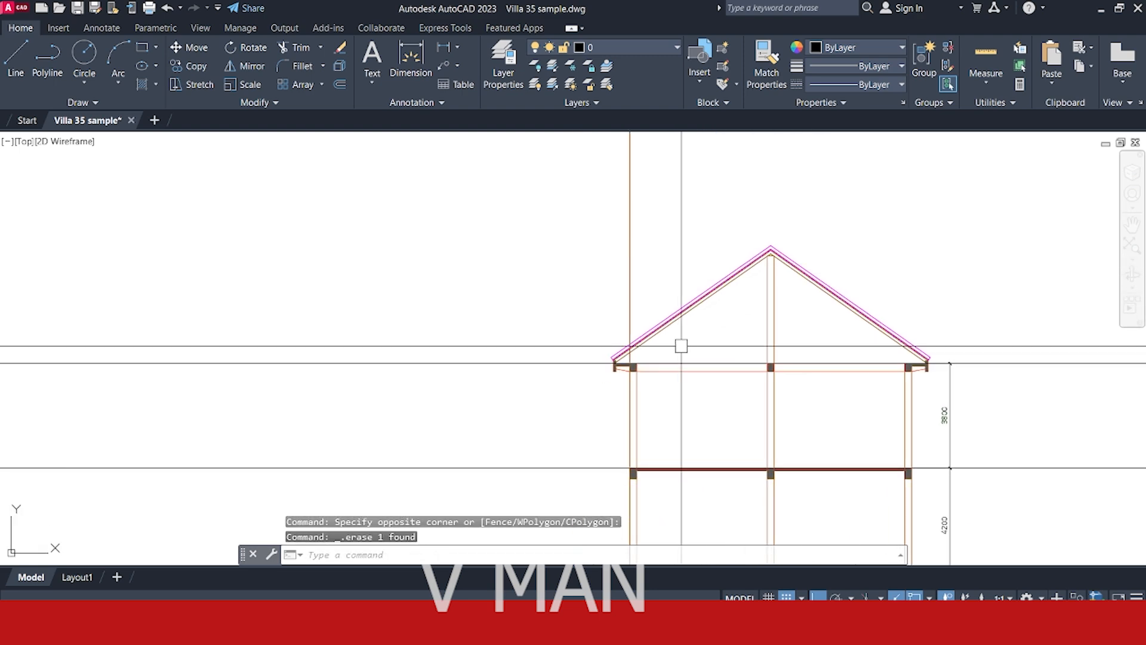
# Draw a vertical construction line through the lower-left eave corner of the roof plan, extending down to the section.
pyautogui.scroll(3, 624, 376)
pyautogui.moveTo(577, 393); pyautogui.dragTo(596, 368, button='middle')
pyautogui.scroll(4, 626, 352)
pyautogui.scroll(-12, 601, 354)
pyautogui.moveTo(577, 325); pyautogui.dragTo(576, 417, button='middle')
pyautogui.moveTo(565, 215); pyautogui.dragTo(561, 319, button='middle')
pyautogui.scroll(4, 558, 195)
pyautogui.scroll(4, 557, 266)
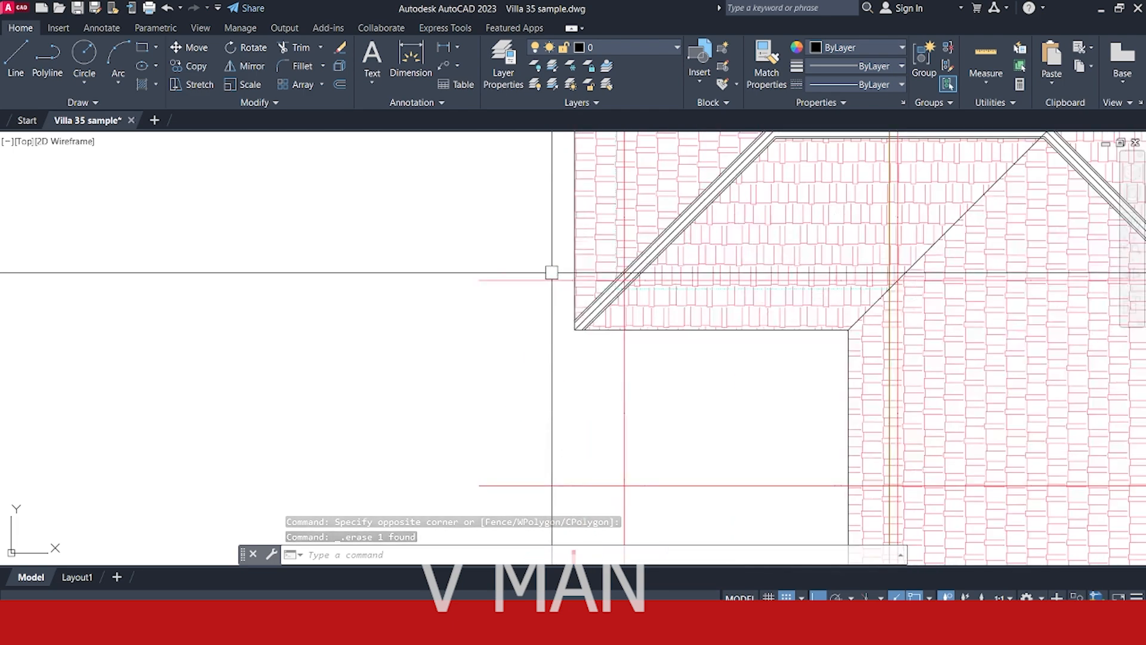
pyautogui.scroll(2, 567, 310)
pyautogui.write('xl')
pyautogui.press('Return')
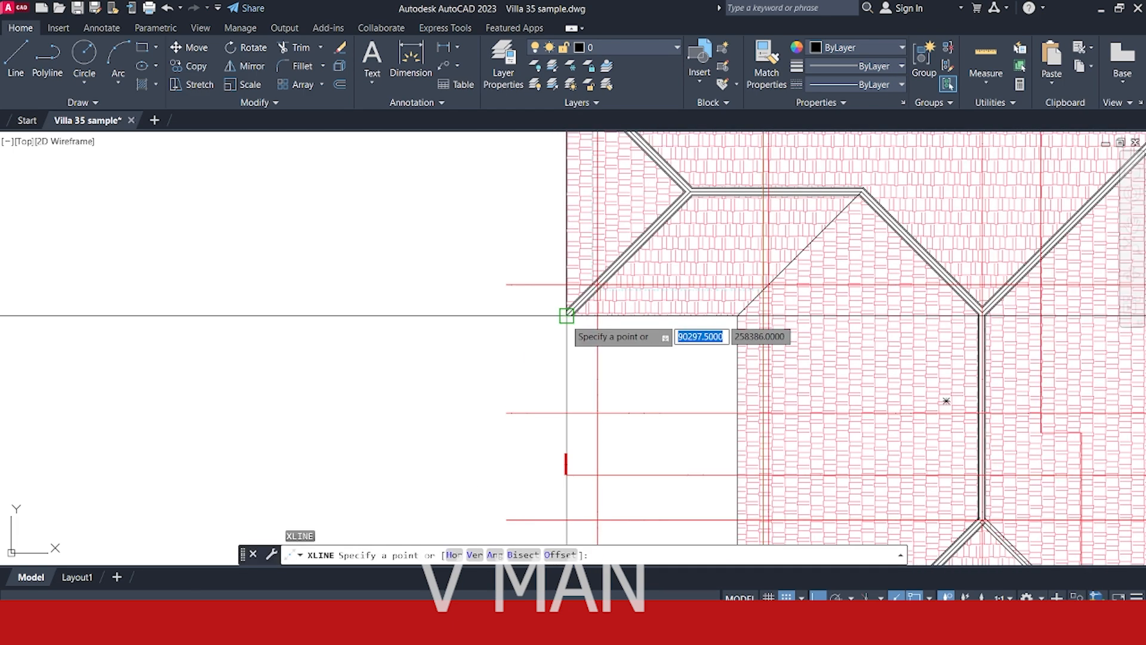
pyautogui.press('Escape')
pyautogui.scroll(3, 568, 318)
pyautogui.write('xl')
pyautogui.press('Return')
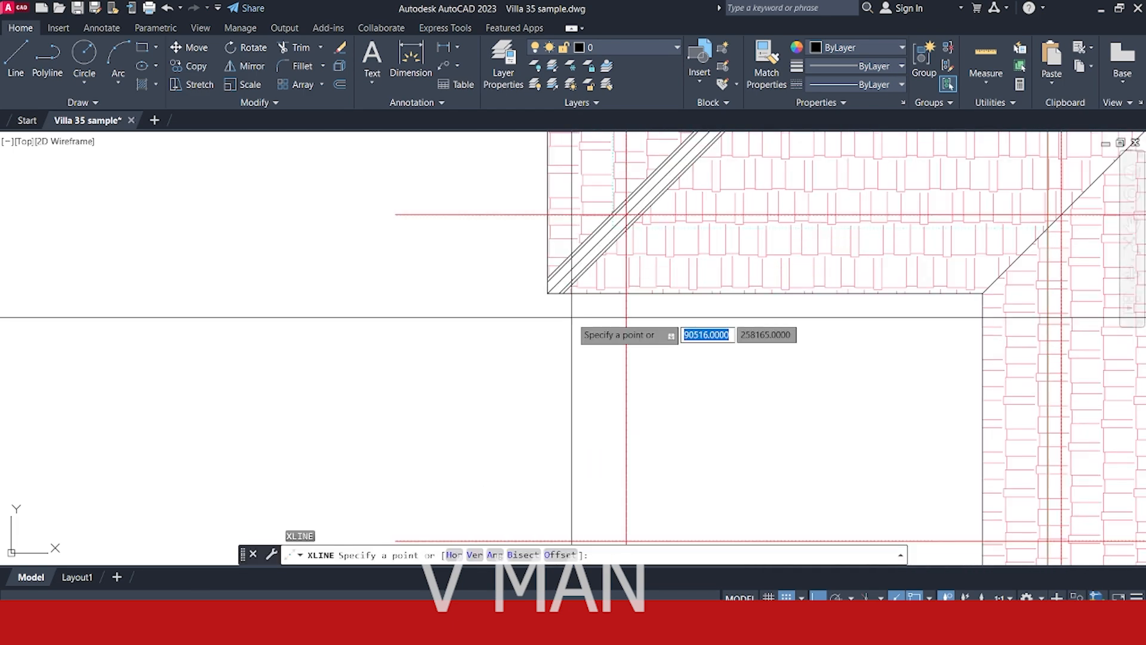
pyautogui.write('v')
pyautogui.press('Return')
pyautogui.click(547, 293)
pyautogui.press('Return')
pyautogui.scroll(-8, 528, 262)
pyautogui.moveTo(531, 406); pyautogui.dragTo(527, 244, button='middle')
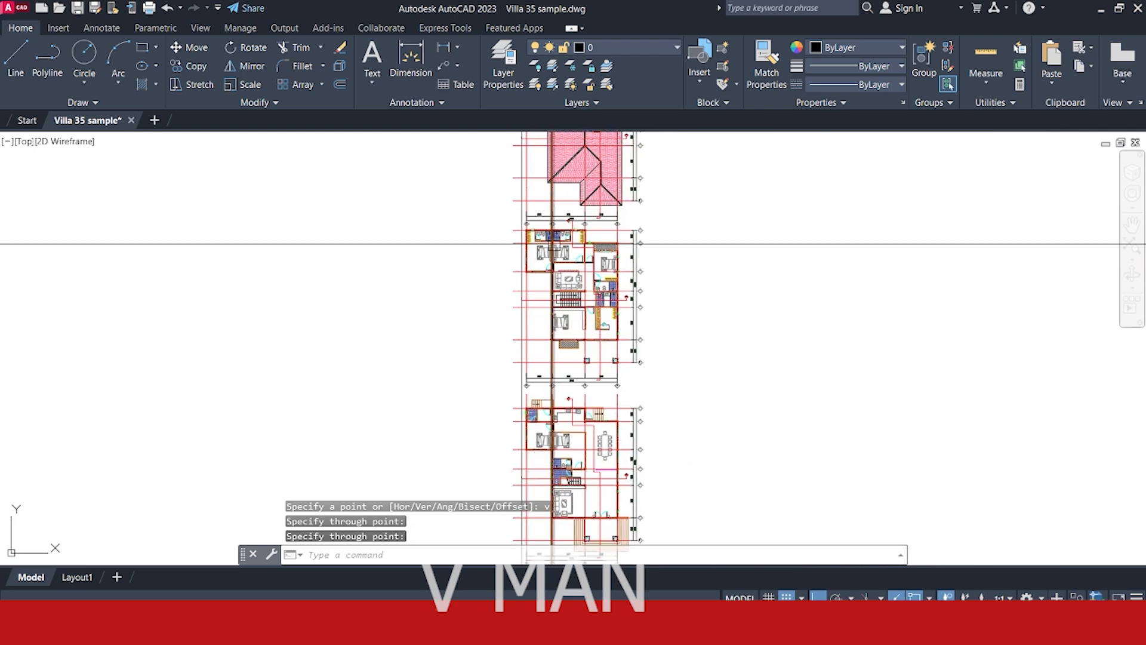
pyautogui.moveTo(556, 530); pyautogui.dragTo(540, 240, button='middle')
pyautogui.scroll(4, 514, 345)
pyautogui.scroll(6, 514, 347)
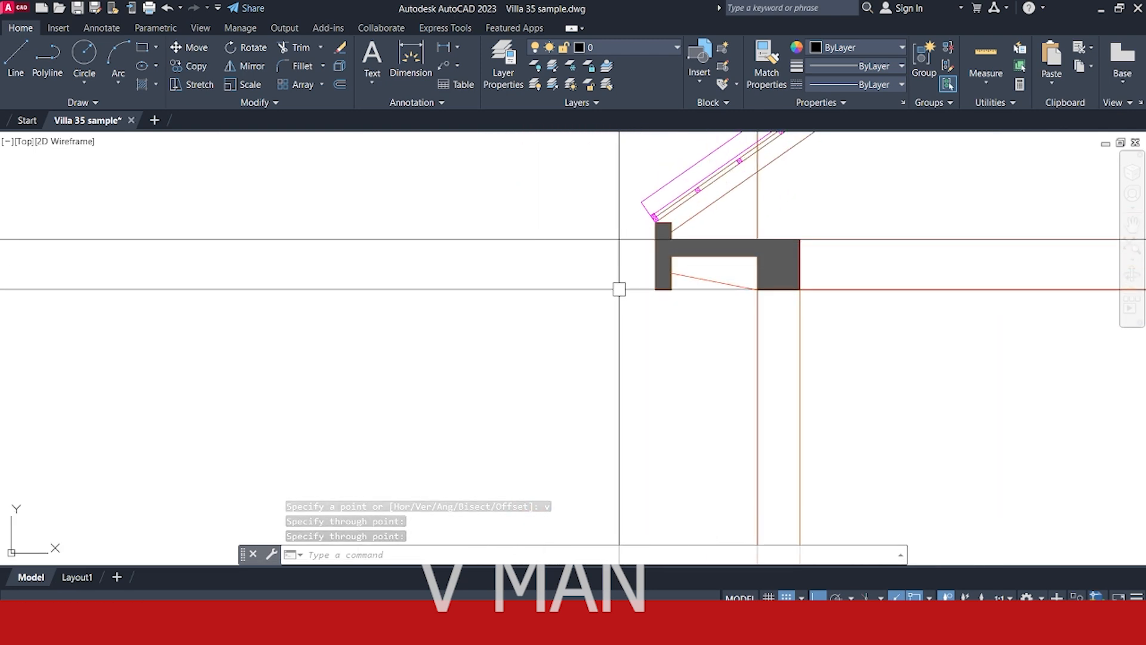
pyautogui.write('xl')
pyautogui.press('Return')
pyautogui.write('v')
pyautogui.press('Return')
pyautogui.press('Escape')
pyautogui.press('Escape')
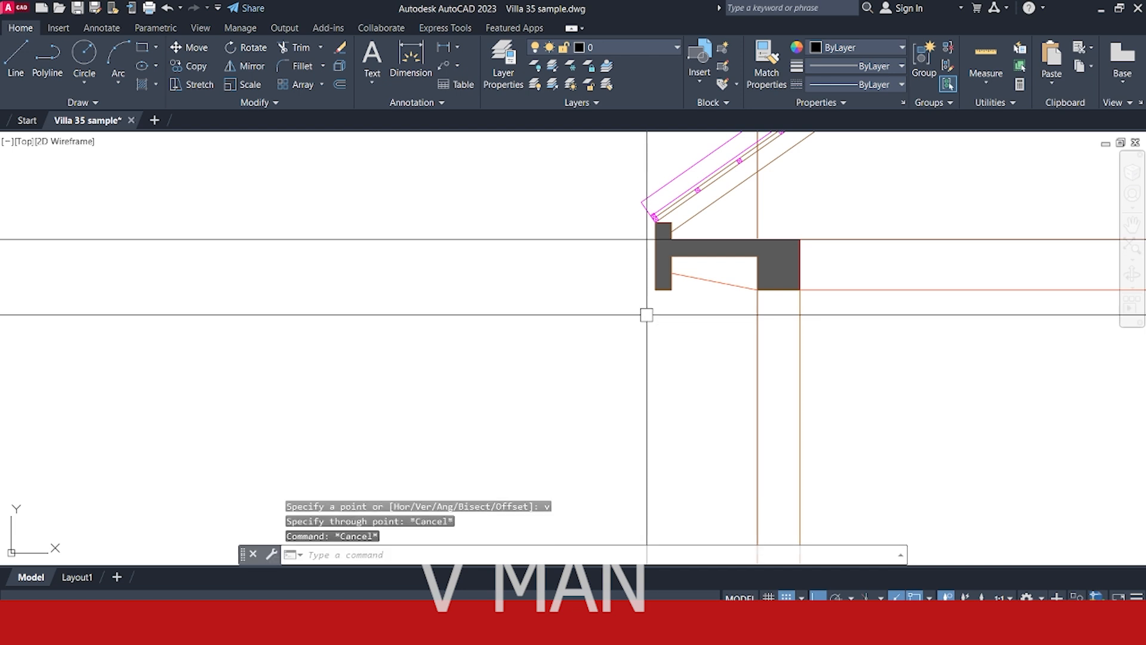
# Draw horizontal construction lines through the bottom and top outer corners of the left eave upstand.
pyautogui.write('xl')
pyautogui.press('Return')
pyautogui.write('h')
pyautogui.press('Return')
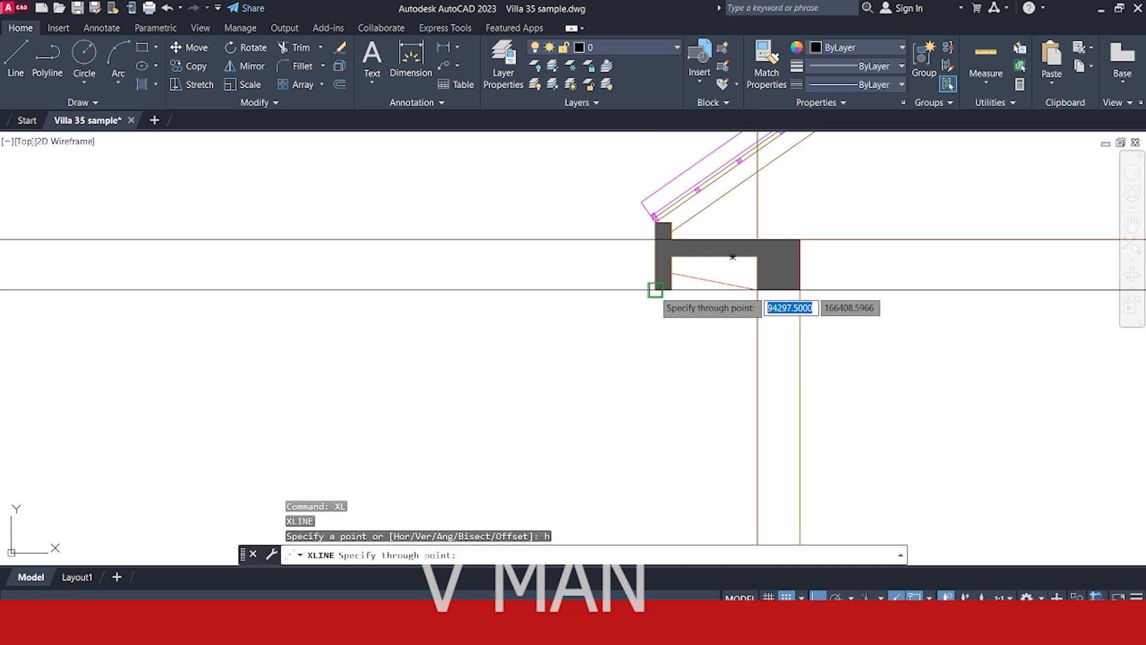
pyautogui.scroll(5, 654, 225)
pyautogui.click(660, 214)
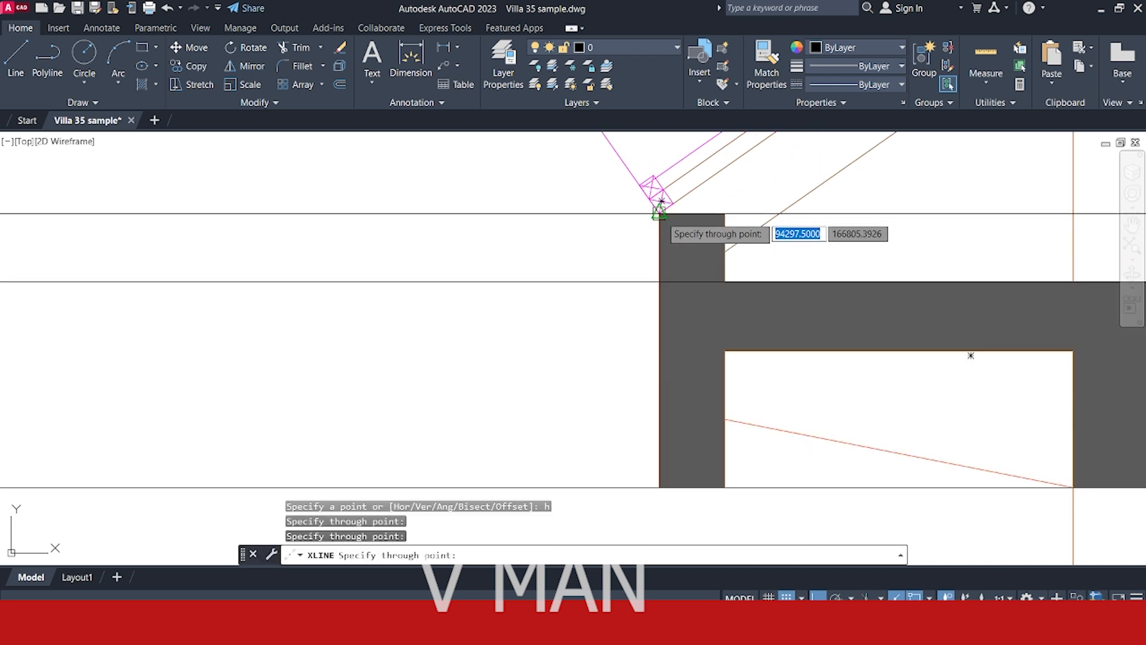
pyautogui.press('Return')
pyautogui.scroll(-5, 623, 291)
pyautogui.moveTo(450, 310); pyautogui.dragTo(609, 307, button='middle')
pyautogui.press('Escape')
pyautogui.click(539, 309)
pyautogui.press('Escape')
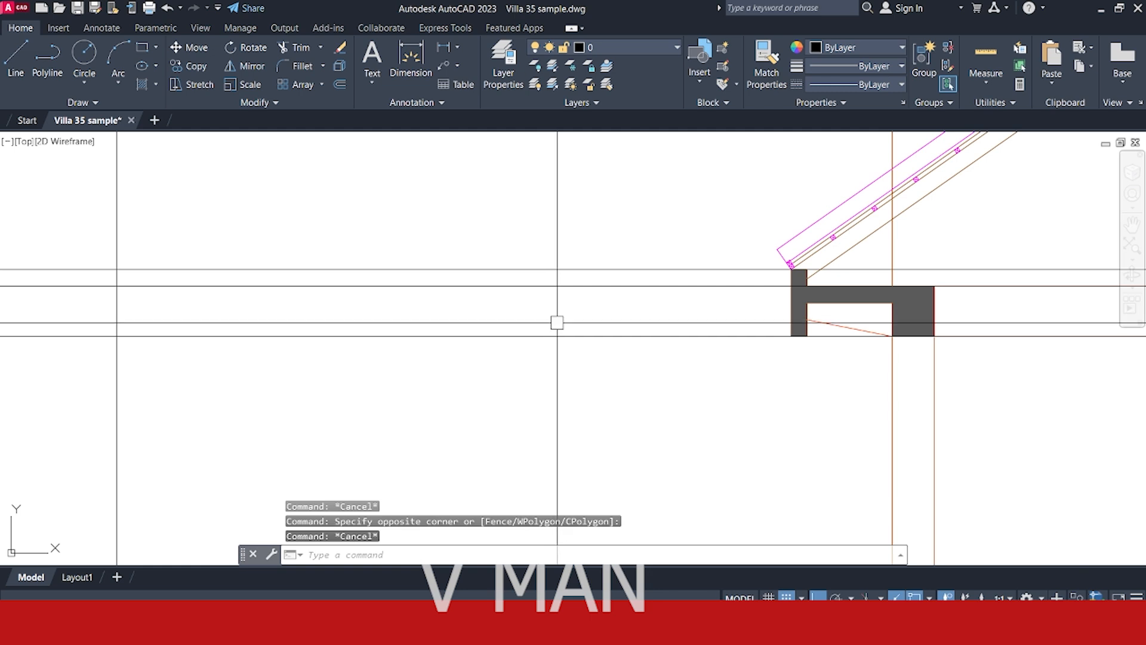
# Draw a rectangle from the left upstand's top outer corner to the crossing of the vertical and lower horizontal construction lines.
pyautogui.write('rec')
pyautogui.press('Return')
pyautogui.scroll(5, 780, 262)
pyautogui.click(805, 280)
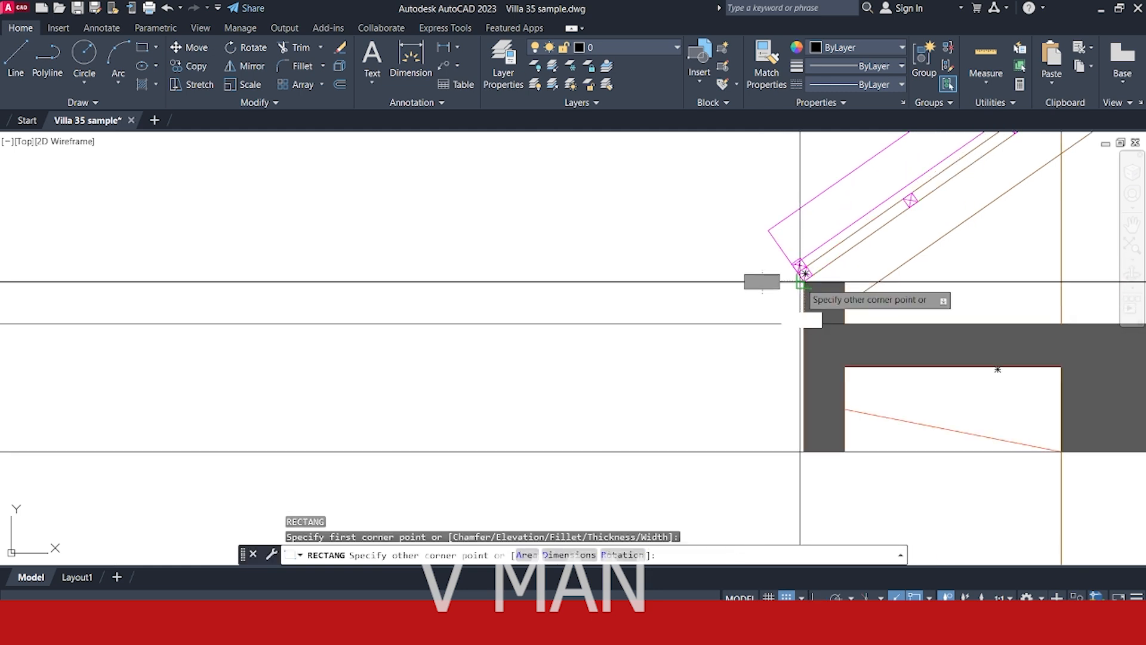
pyautogui.scroll(-5, 787, 299)
pyautogui.moveTo(516, 369); pyautogui.dragTo(719, 344, button='middle')
pyautogui.press('Escape')
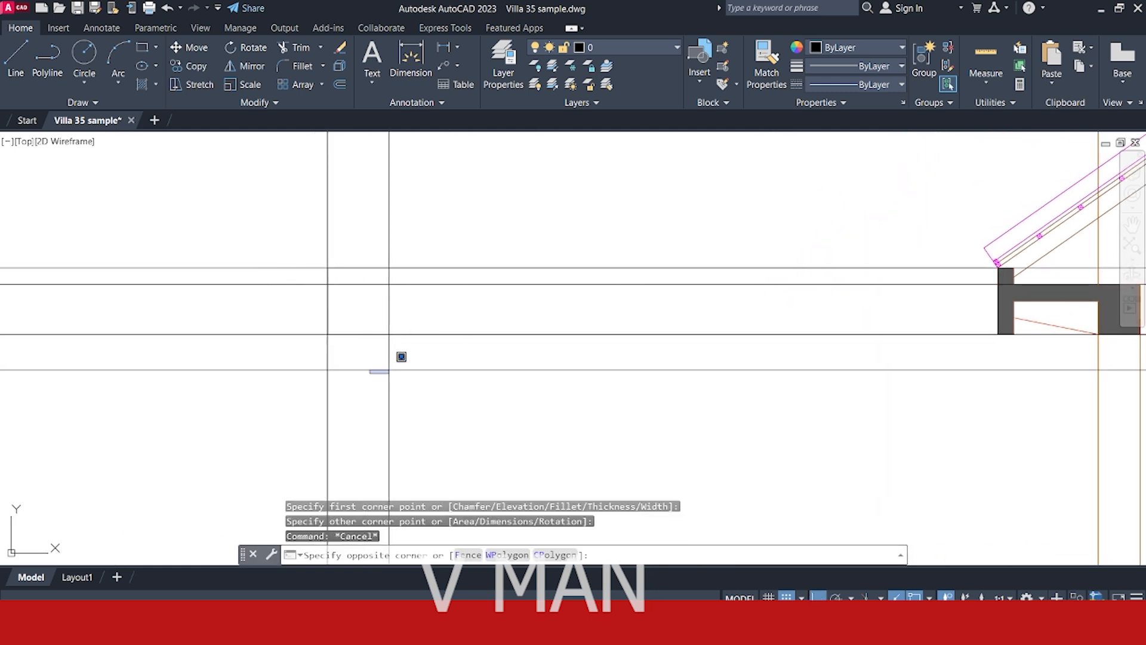
pyautogui.click(280, 363)
pyautogui.click(276, 326)
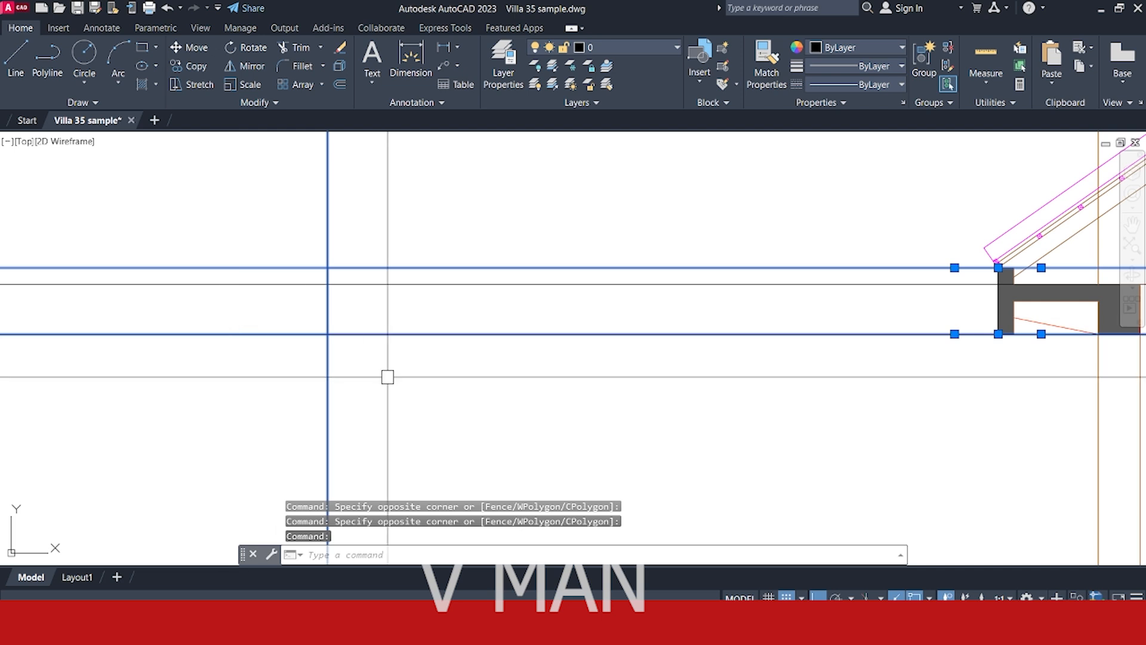
pyautogui.press('Escape')
# Copy the main roof's outer slope line from the left upstand's top corner to the projected eave's top corner.
pyautogui.moveTo(810, 256); pyautogui.dragTo(553, 287, button='middle')
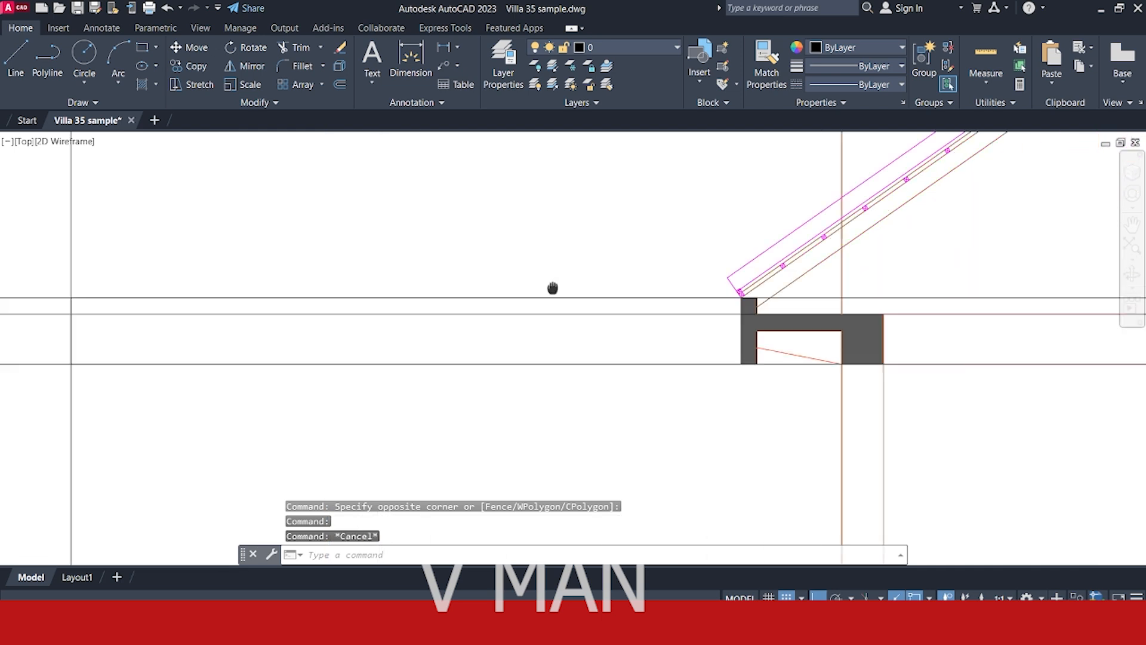
pyautogui.scroll(6, 739, 281)
pyautogui.click(726, 268)
pyautogui.click(678, 301)
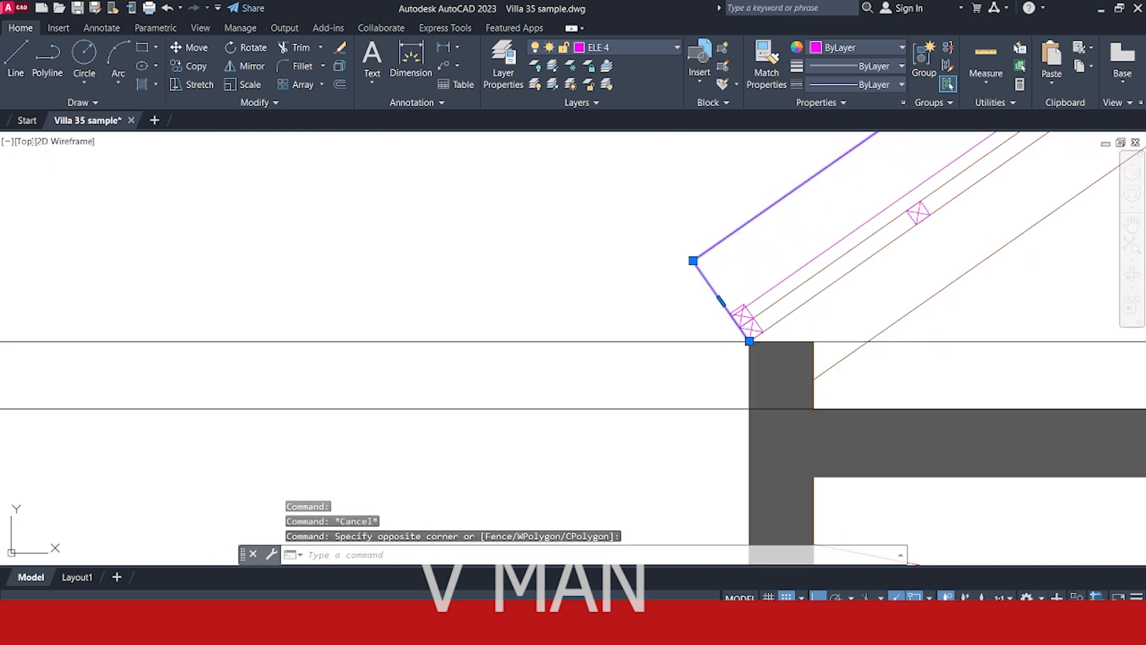
pyautogui.write('co')
pyautogui.press('space')
pyautogui.click(749, 341)
pyautogui.scroll(-4, 636, 332)
pyautogui.moveTo(60, 331); pyautogui.dragTo(861, 347, button='middle')
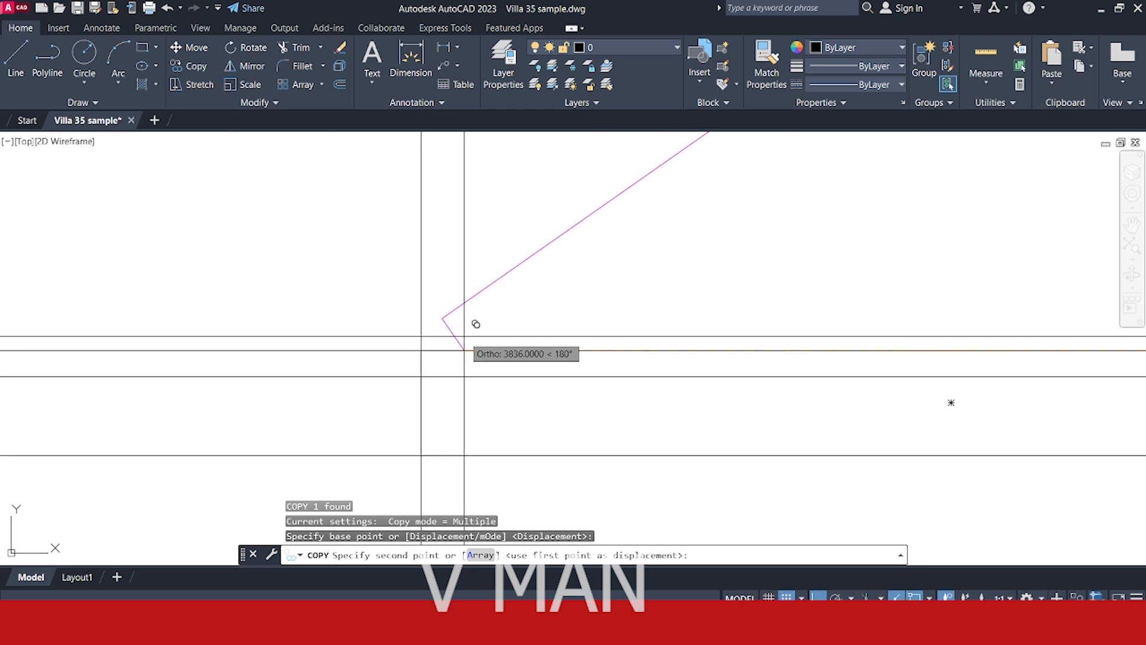
pyautogui.scroll(2, 464, 336)
pyautogui.click(394, 358)
pyautogui.press('space')
pyautogui.scroll(-4, 448, 350)
pyautogui.press('Escape')
# Draw a vertical construction line through the left ridge end, where the two left hips meet on the roof plan.
pyautogui.scroll(-4, 489, 352)
pyautogui.moveTo(465, 345); pyautogui.dragTo(553, 363, button='middle')
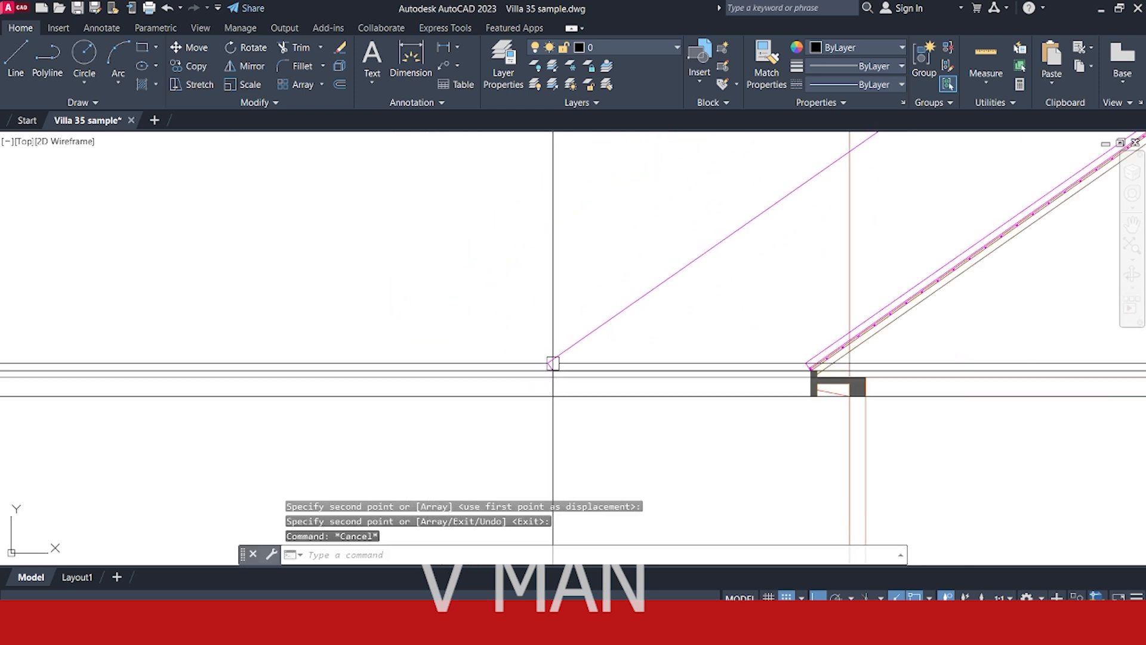
pyautogui.moveTo(693, 340); pyautogui.dragTo(396, 458, button='middle')
pyautogui.press('Escape')
pyautogui.moveTo(592, 305); pyautogui.dragTo(561, 371, button='middle')
pyautogui.press('Escape')
pyautogui.scroll(2, 533, 341)
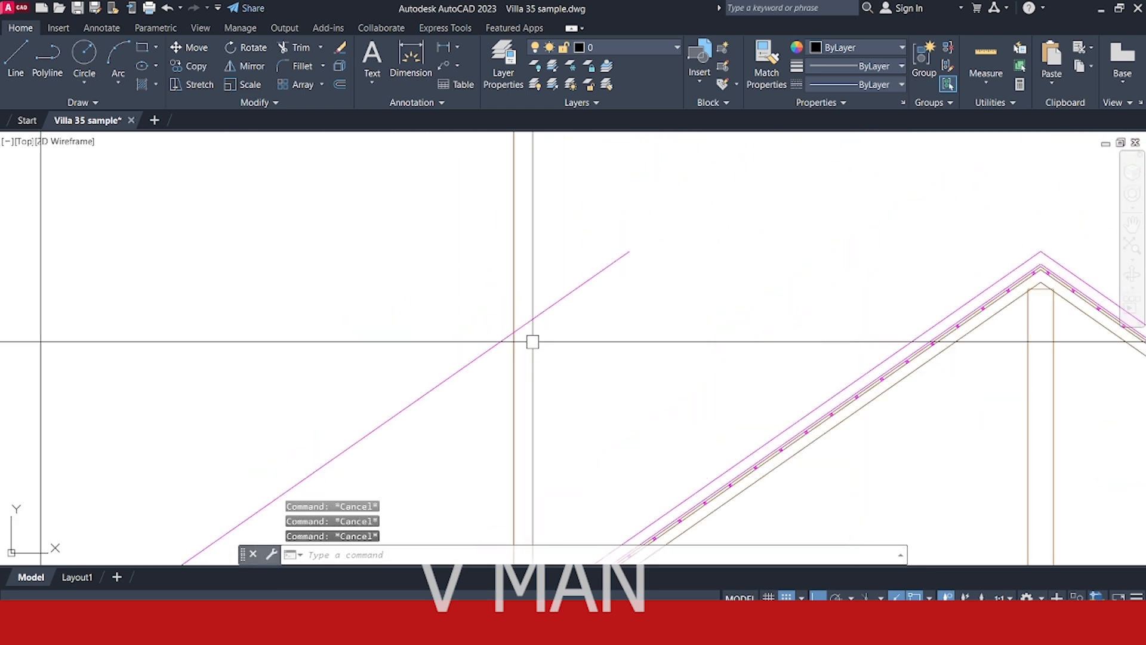
pyautogui.scroll(-6, 532, 342)
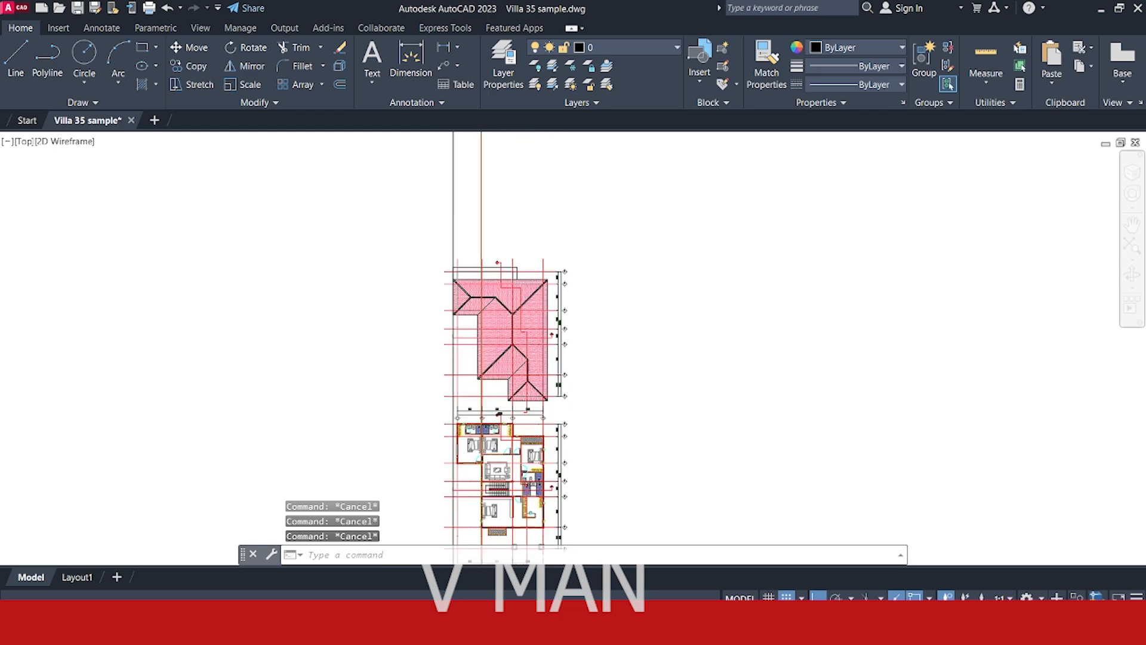
pyautogui.scroll(8, 462, 296)
pyautogui.press('Return')
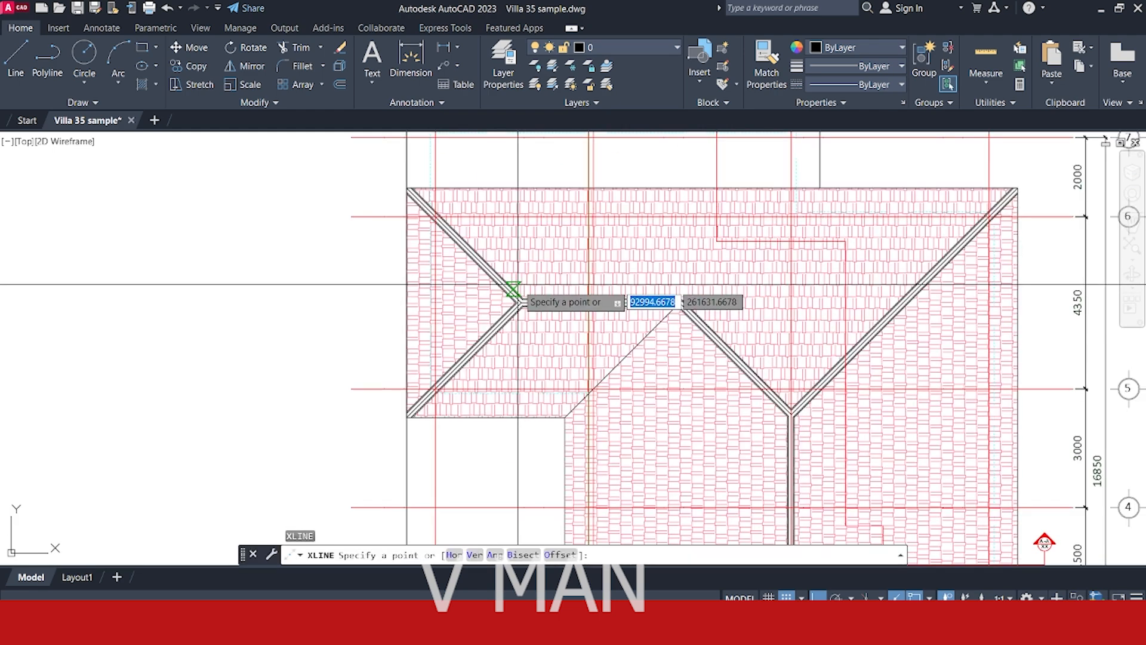
pyautogui.write('v')
pyautogui.press('Return')
pyautogui.scroll(4, 517, 296)
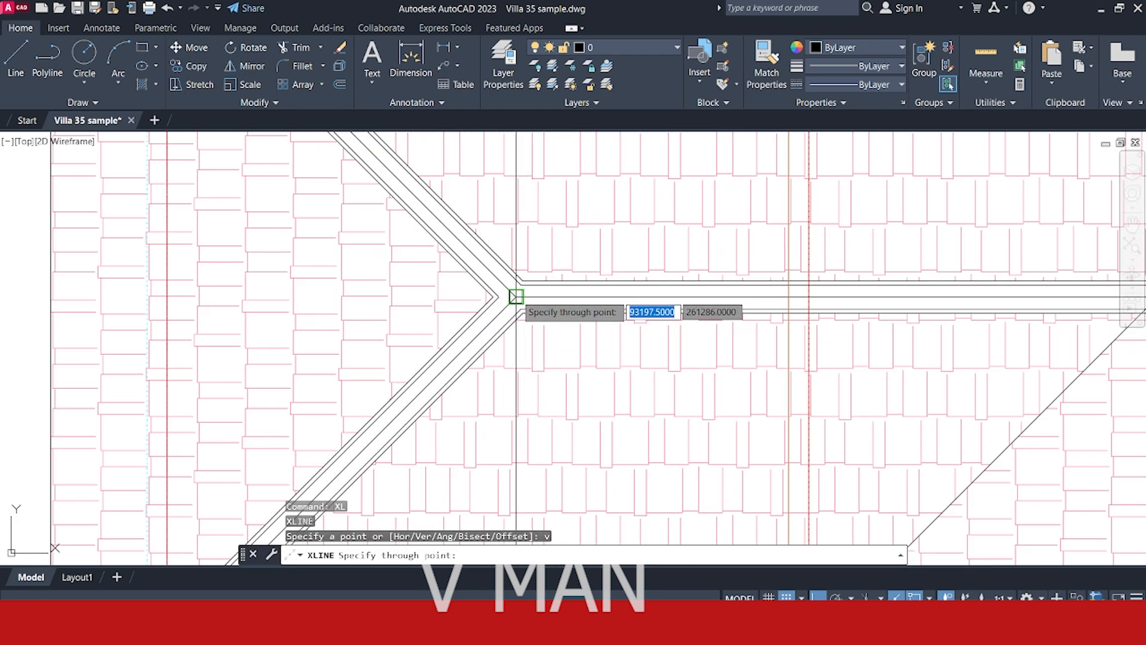
pyautogui.scroll(-5, 517, 297)
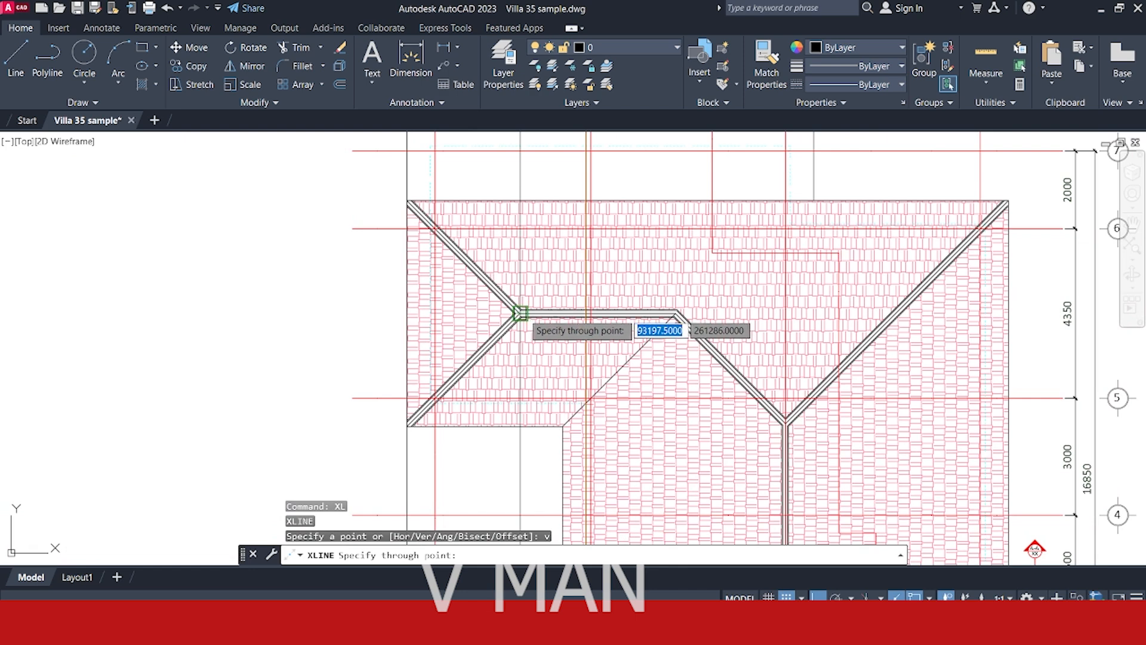
pyautogui.scroll(4, 521, 313)
pyautogui.press('Return')
pyautogui.scroll(-12, 514, 307)
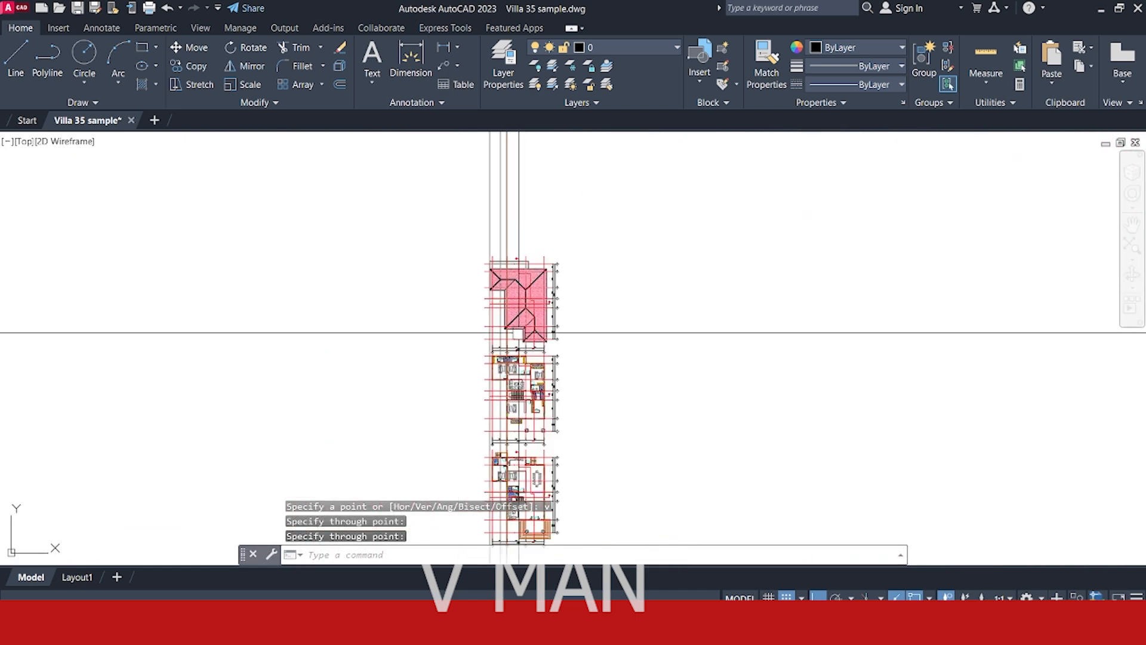
# Draw a horizontal construction line through the crossing of the copied roof slope and the ridge-end vertical line in the section.
pyautogui.moveTo(511, 445); pyautogui.dragTo(481, 324, button='middle')
pyautogui.moveTo(480, 486)
pyautogui.mouseDown(button='middle')
pyautogui.moveTo(486, 333)
pyautogui.moveTo(452, 331)
pyautogui.moveTo(466, 345)
pyautogui.mouseUp(button='middle')
pyautogui.scroll(6, 487, 335)
pyautogui.scroll(6, 465, 345)
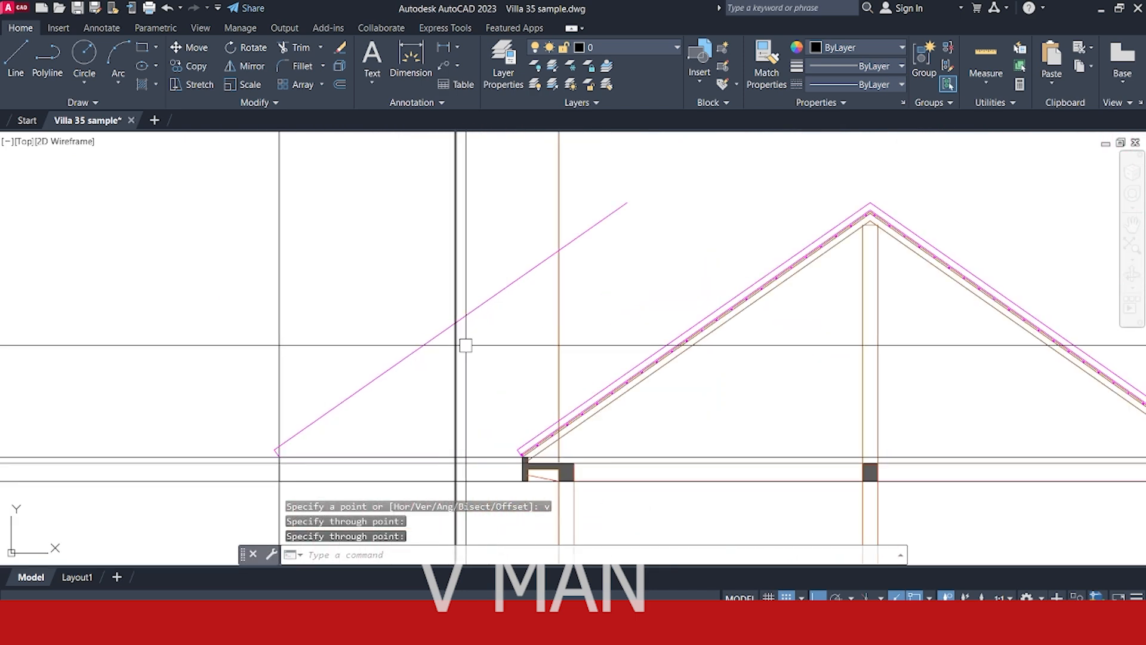
pyautogui.write('XL')
pyautogui.press('Return')
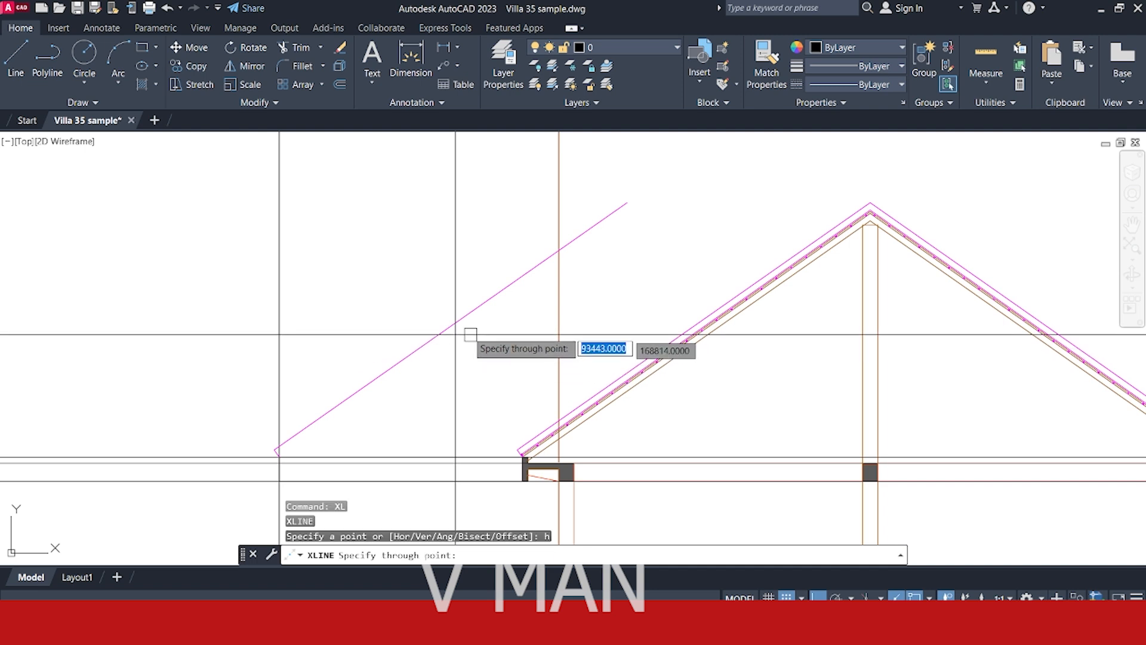
# Try to fillet the copied roof slope with the horizontal construction line.
pyautogui.press('Return')
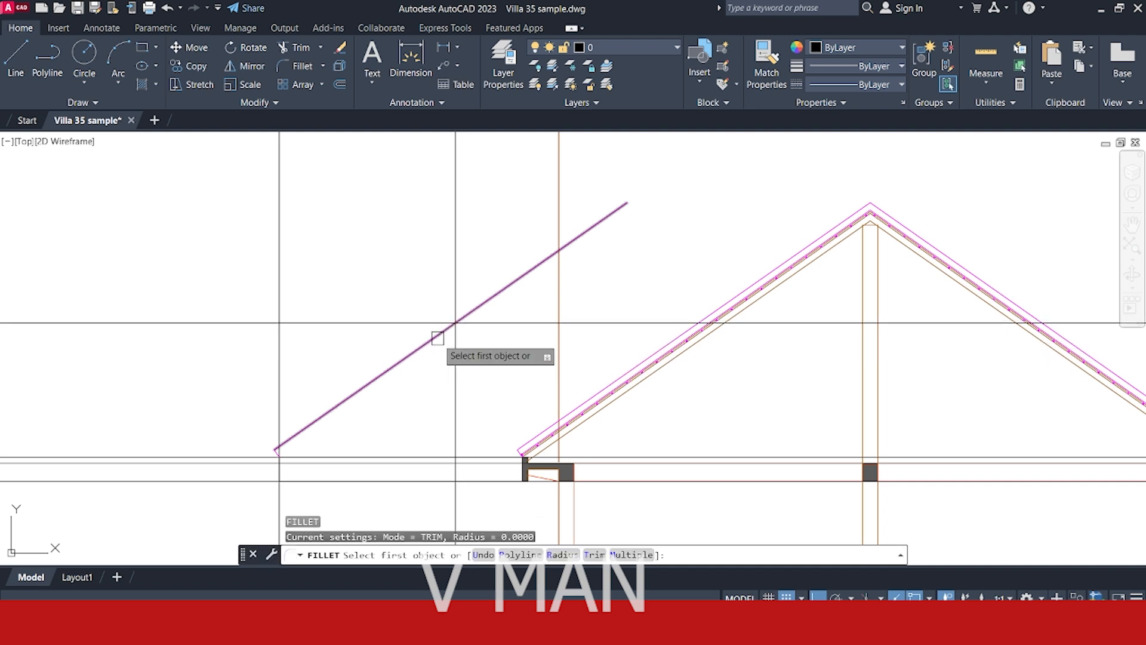
pyautogui.click(445, 331)
pyautogui.click(471, 324)
# Trim away the portion of the horizontal construction line left of the ridge-end vertical line.
pyautogui.write('tr')
pyautogui.press('Return')
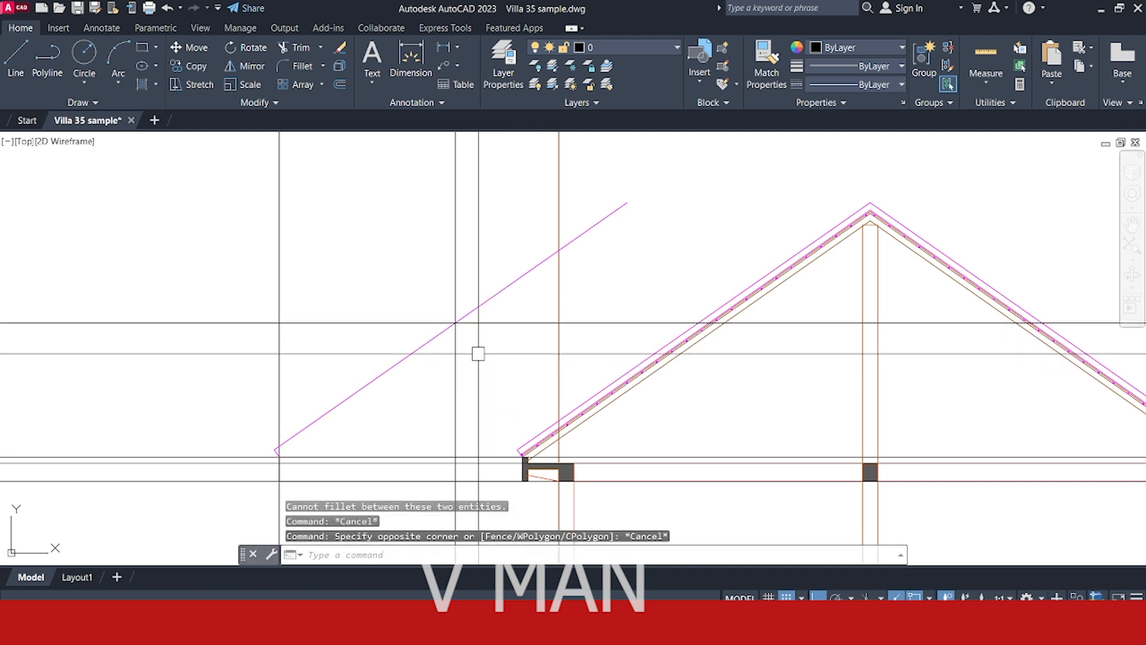
pyautogui.moveTo(420, 322); pyautogui.dragTo(614, 311, button='middle')
pyautogui.press('Return')
pyautogui.click(373, 280)
pyautogui.click(352, 368)
pyautogui.moveTo(378, 350); pyautogui.dragTo(438, 340, button='middle')
pyautogui.press('Delete')
# Try to fillet the copied roof slope with the trimmed horizontal line.
pyautogui.moveTo(681, 378); pyautogui.dragTo(623, 364, button='middle')
pyautogui.write('f')
pyautogui.press('Return')
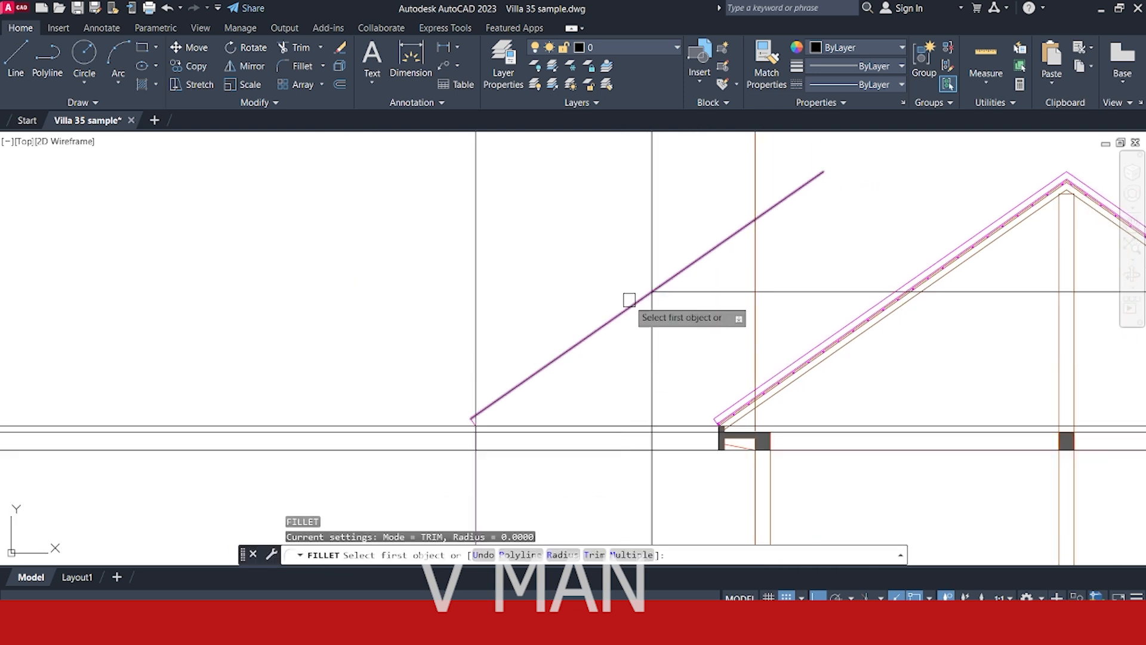
pyautogui.click(635, 299)
pyautogui.click(696, 287)
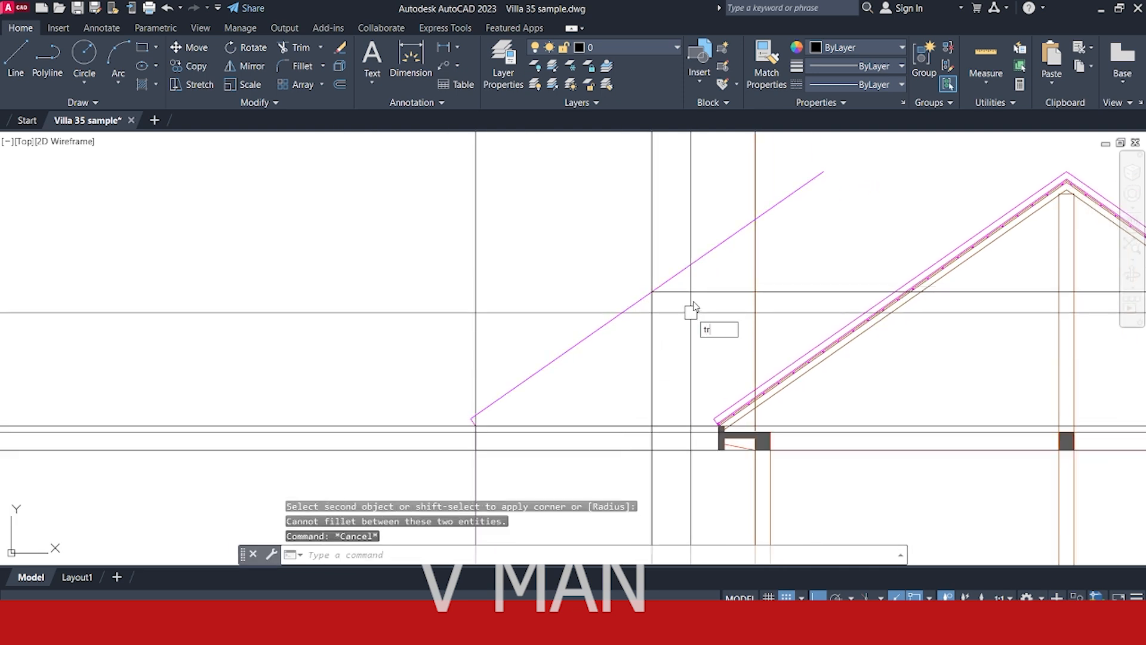
# Trim the copied roof slope beyond the ridge-end vertical line and erase the leftover upper piece.
pyautogui.press('Return')
pyautogui.click(688, 268)
pyautogui.press('Return')
pyautogui.moveTo(858, 299); pyautogui.dragTo(711, 328, button='middle')
pyautogui.press('Escape')
pyautogui.click(660, 233)
pyautogui.click(644, 211)
pyautogui.moveTo(677, 226); pyautogui.dragTo(671, 251, button='middle')
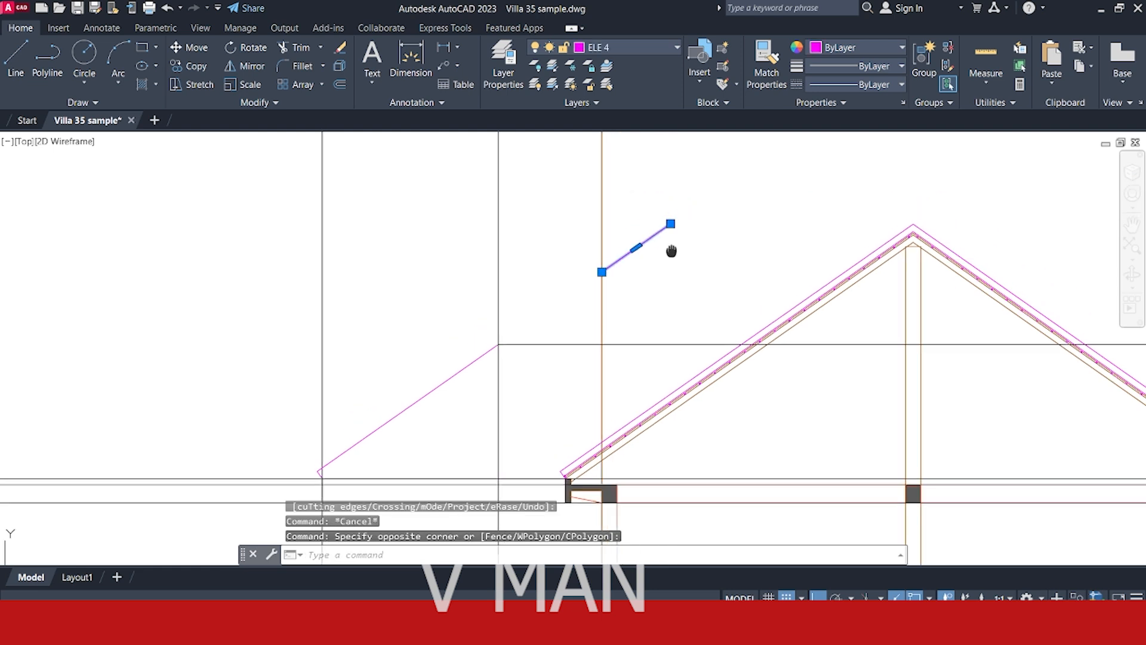
pyautogui.scroll(5, 670, 254)
pyautogui.press('Delete')
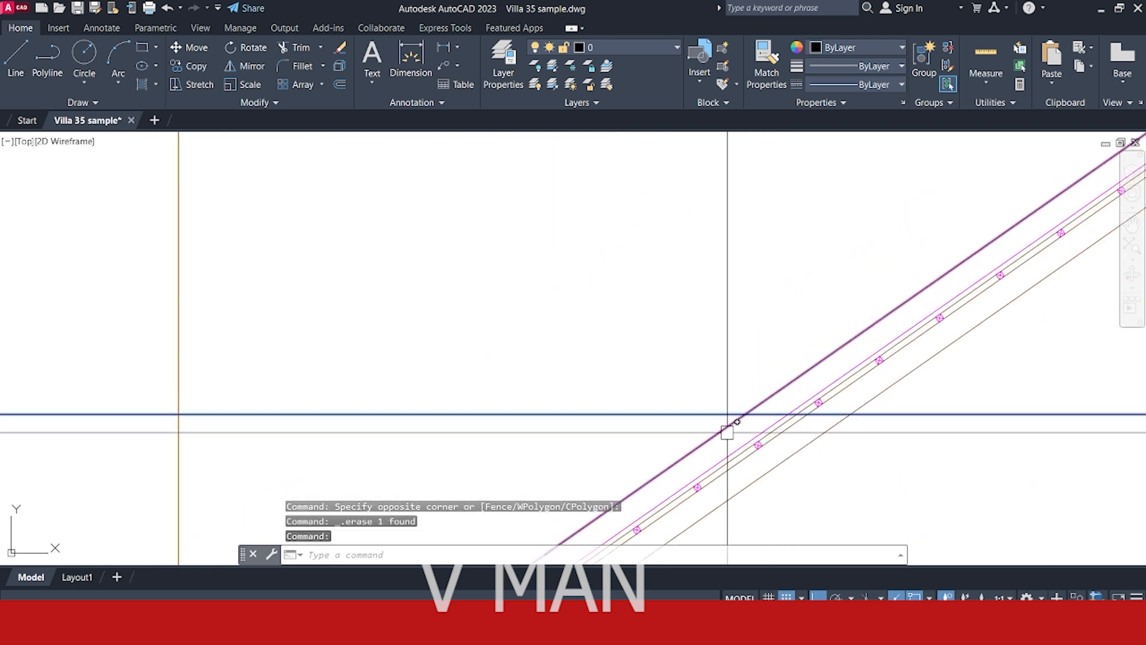
# Trim the horizontal ridge line where it meets the main roof's outer left slope.
pyautogui.scroll(2, 723, 418)
pyautogui.write('tr')
pyautogui.press('Return')
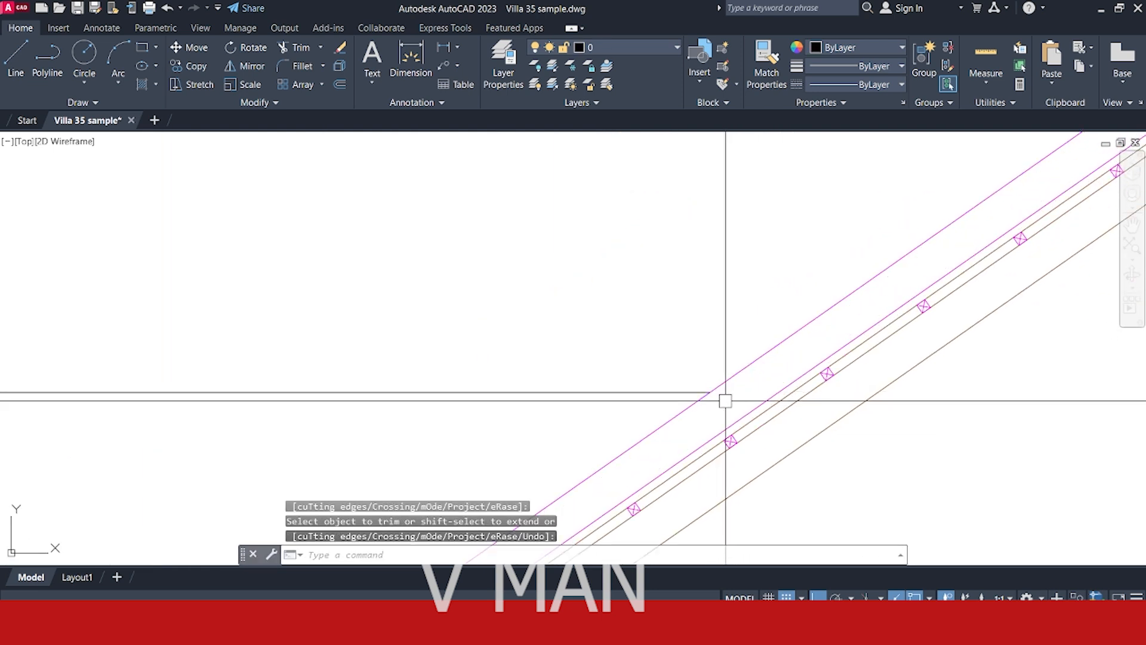
pyautogui.scroll(-9, 724, 399)
pyautogui.scroll(2, 555, 426)
pyautogui.press('Escape')
# Join the horizontal ridge line and the copied roof slope into a single outline.
pyautogui.click(642, 339)
pyautogui.click(620, 383)
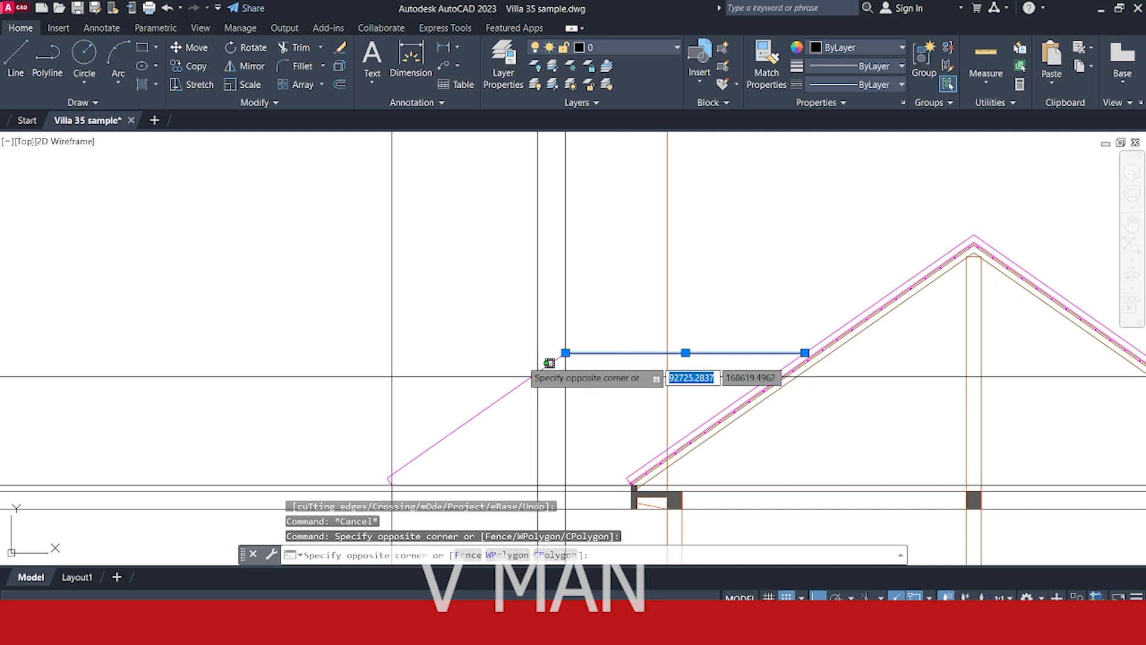
pyautogui.click(523, 345)
pyautogui.write('j')
pyautogui.press('Return')
pyautogui.click(517, 392)
pyautogui.press('Escape')
pyautogui.scroll(-3, 514, 420)
pyautogui.moveTo(583, 427); pyautogui.dragTo(573, 346, button='middle')
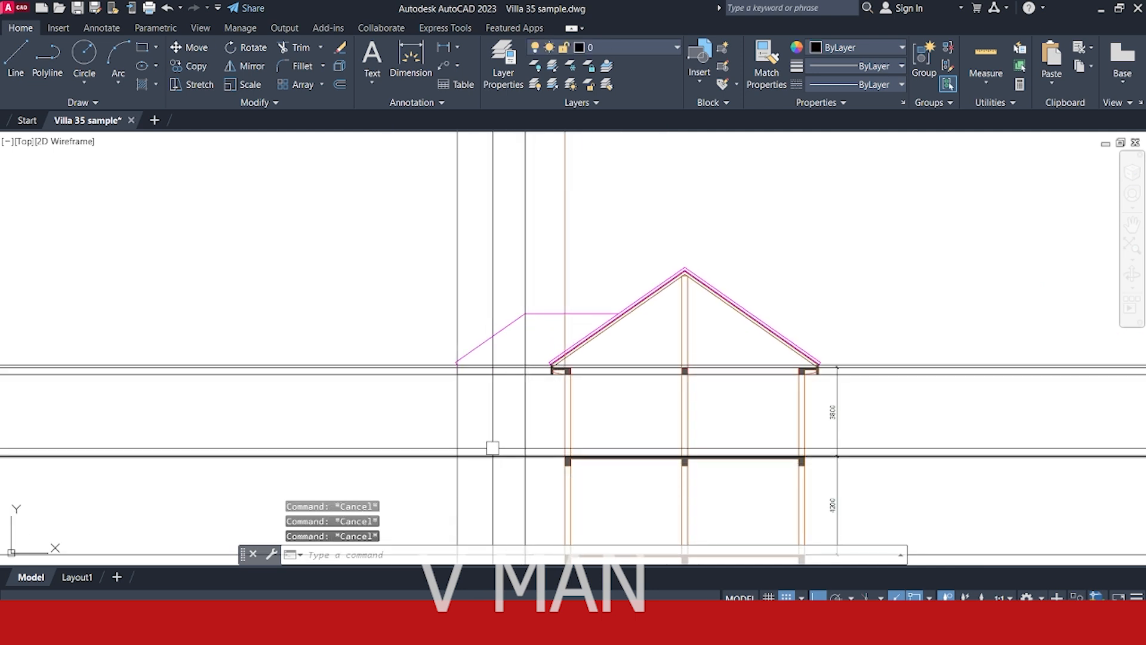
pyautogui.moveTo(494, 448)
pyautogui.mouseDown(button='middle')
pyautogui.moveTo(565, 354)
pyautogui.moveTo(563, 397)
pyautogui.mouseUp(button='middle')
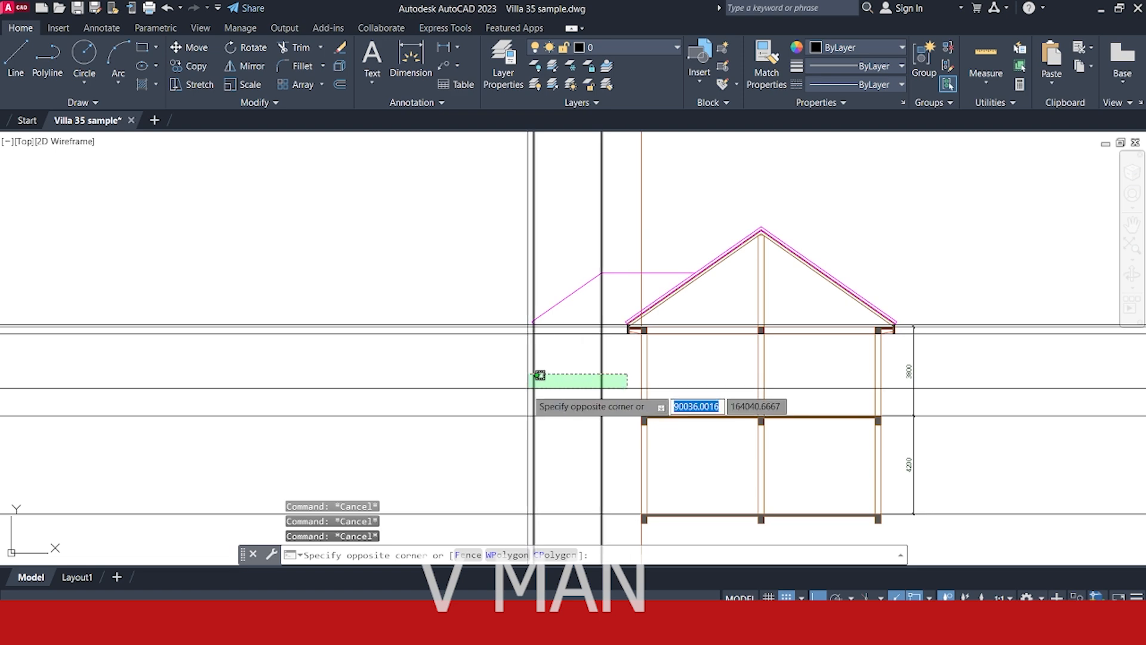
pyautogui.press('Escape')
# Draw a vertical construction line through the outer left corner of the projecting wing's column on the upper floor plan.
pyautogui.scroll(-8, 535, 388)
pyautogui.moveTo(537, 305); pyautogui.dragTo(521, 440, button='middle')
pyautogui.scroll(2, 531, 230)
pyautogui.moveTo(531, 231); pyautogui.dragTo(529, 242, button='middle')
pyautogui.scroll(10, 507, 337)
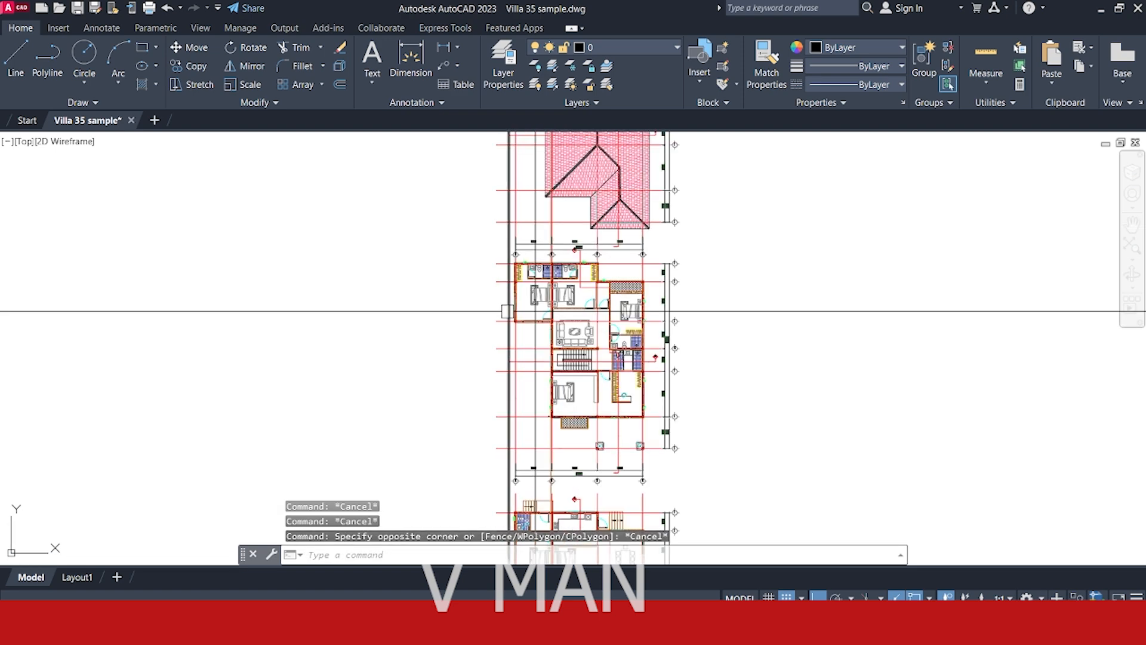
pyautogui.press('Escape')
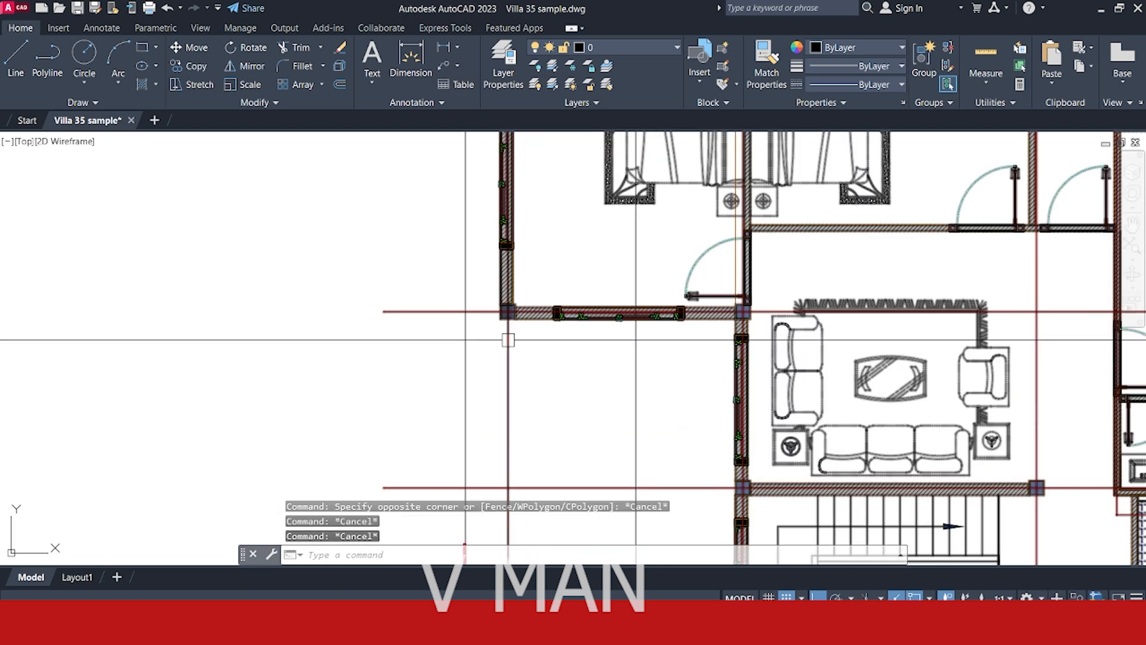
pyautogui.press('Return')
pyautogui.write('v')
pyautogui.press('Return')
pyautogui.scroll(3, 473, 333)
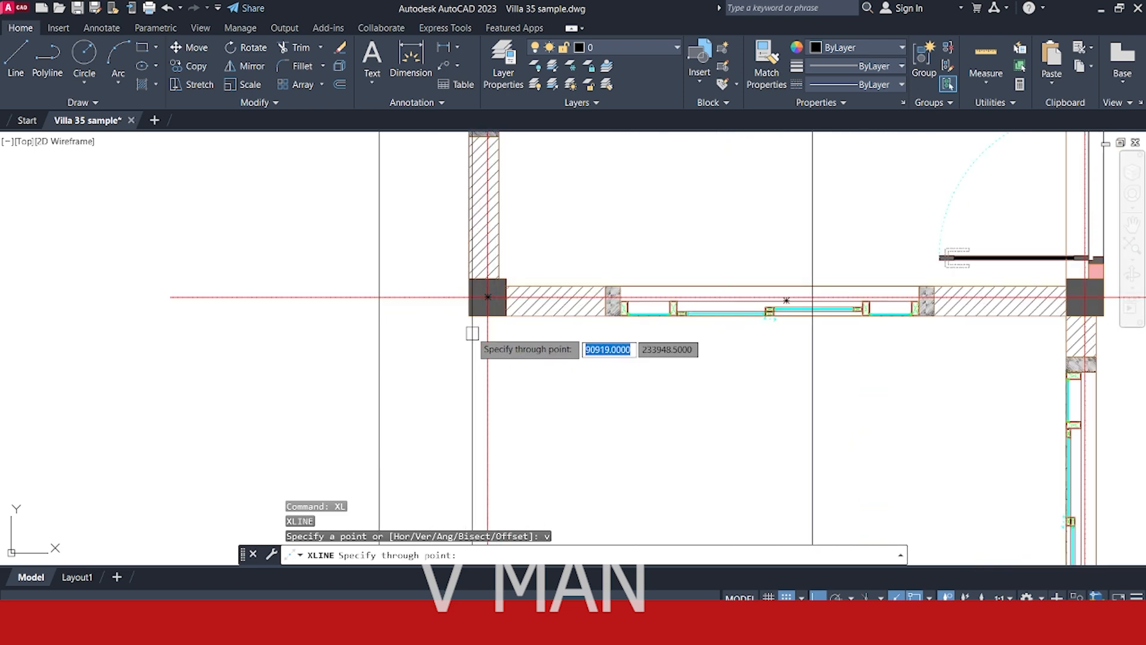
pyautogui.scroll(-8, 470, 280)
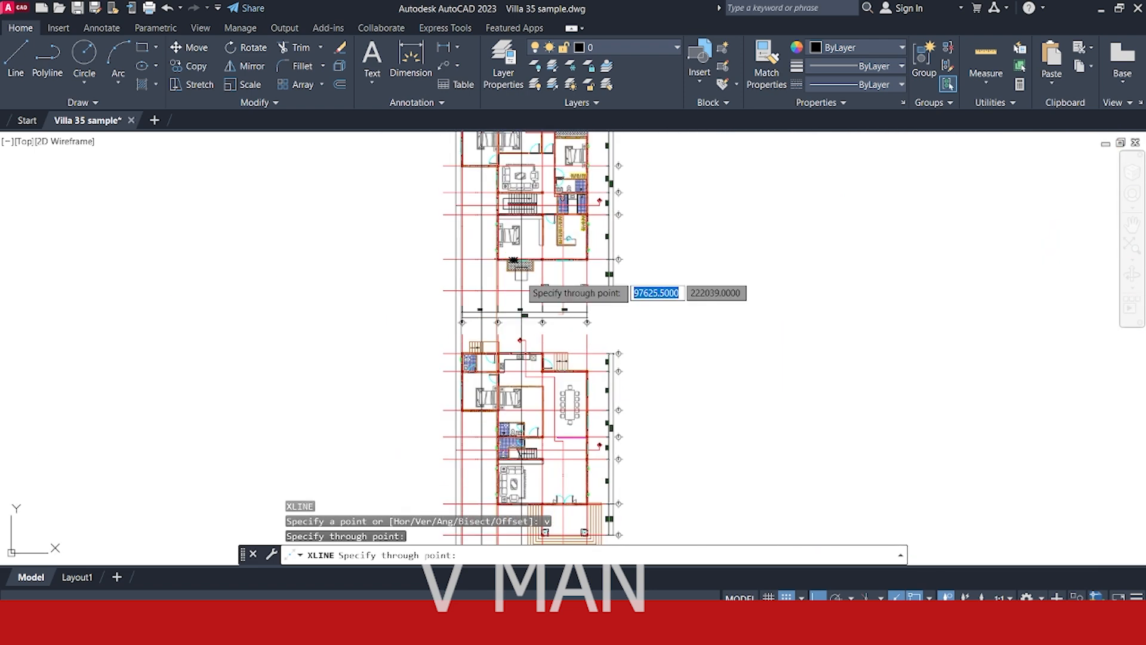
pyautogui.scroll(6, 477, 370)
pyautogui.press('Return')
# Erase the two vertical construction lines through the projected eave corner and the ridge end in the section.
pyautogui.scroll(-10, 490, 317)
pyautogui.moveTo(510, 501)
pyautogui.mouseDown(button='middle')
pyautogui.moveTo(504, 285)
pyautogui.moveTo(557, 376)
pyautogui.mouseUp(button='middle')
pyautogui.scroll(7, 504, 284)
pyautogui.press('Escape')
pyautogui.press('Delete')
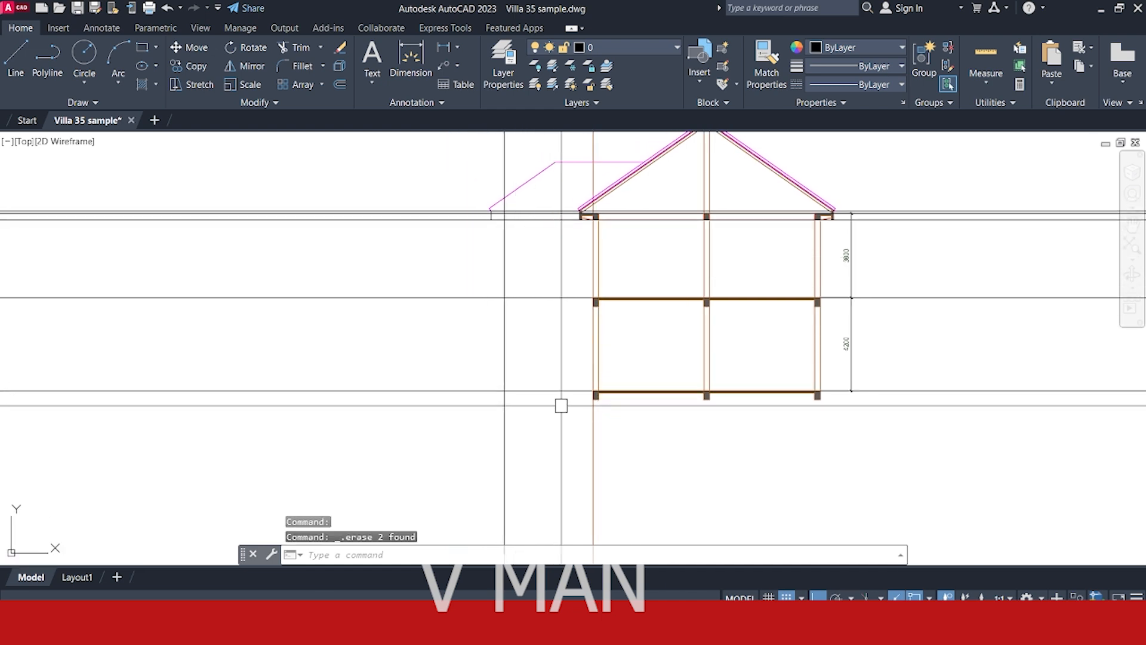
# Draw a polyline along the wall's vertical construction line from the eave's lower line down to the ground floor line.
pyautogui.moveTo(561, 405); pyautogui.dragTo(583, 401, button='middle')
pyautogui.press('Return')
pyautogui.scroll(6, 518, 188)
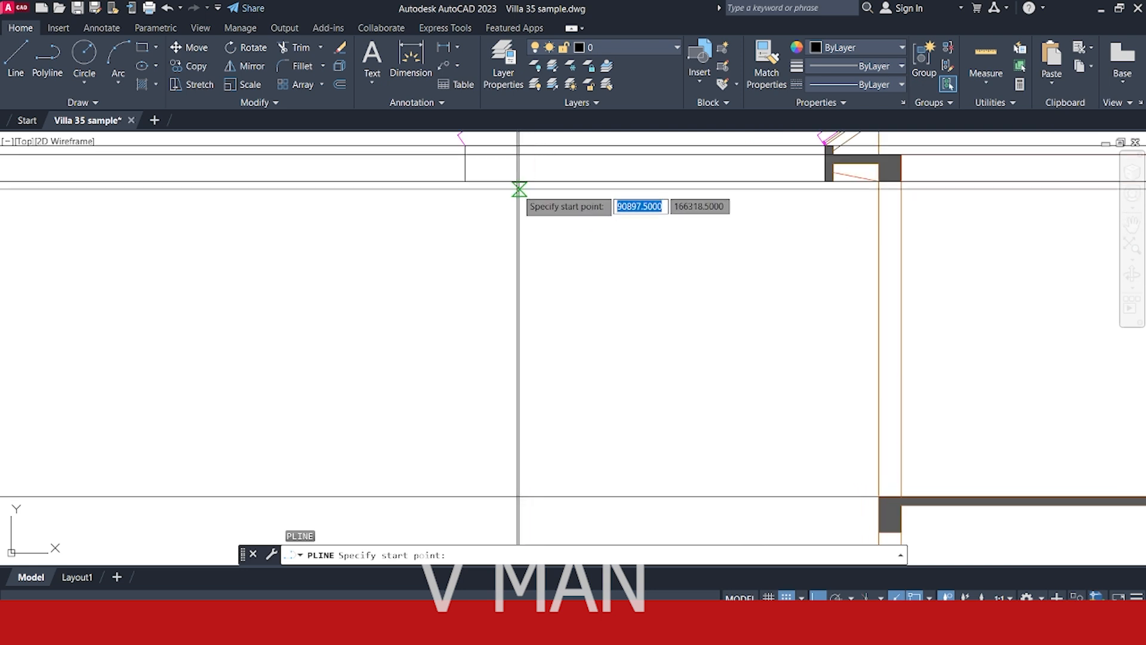
pyautogui.click(518, 185)
pyautogui.scroll(-6, 518, 186)
pyautogui.moveTo(553, 272); pyautogui.dragTo(563, 205, button='middle')
pyautogui.click(518, 275)
pyautogui.press('Return')
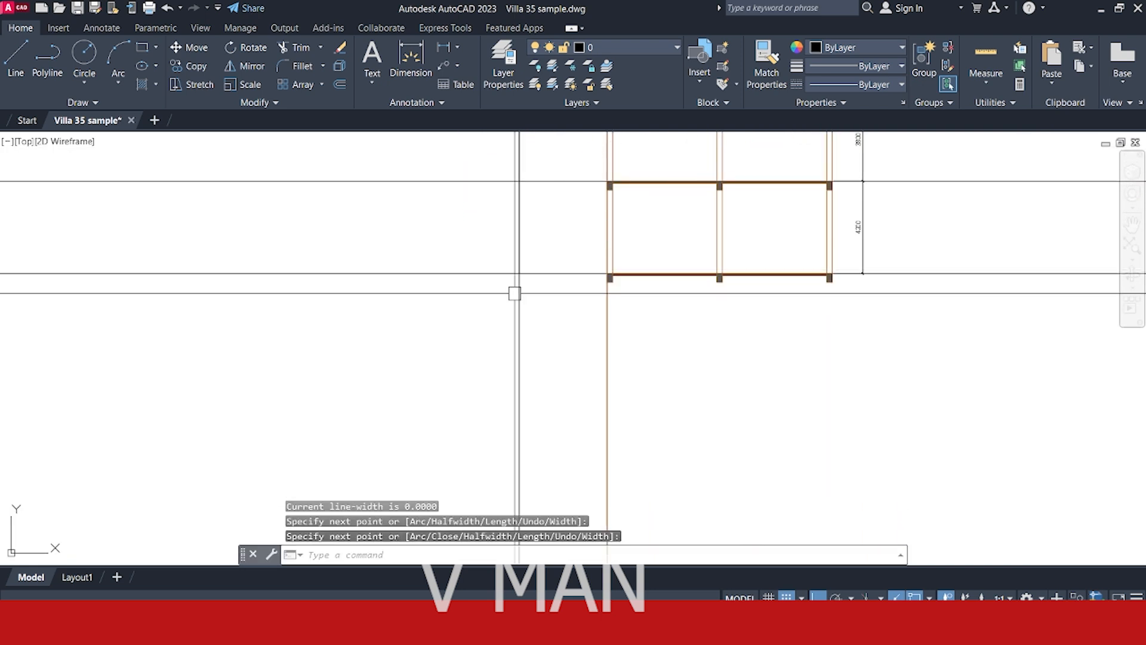
# Assign the new outer wall polyline to the ELE 3 layer.
pyautogui.moveTo(514, 295); pyautogui.dragTo(585, 394, button='middle')
pyautogui.press('Escape')
pyautogui.moveTo(552, 306); pyautogui.dragTo(539, 368, button='middle')
pyautogui.press('Escape')
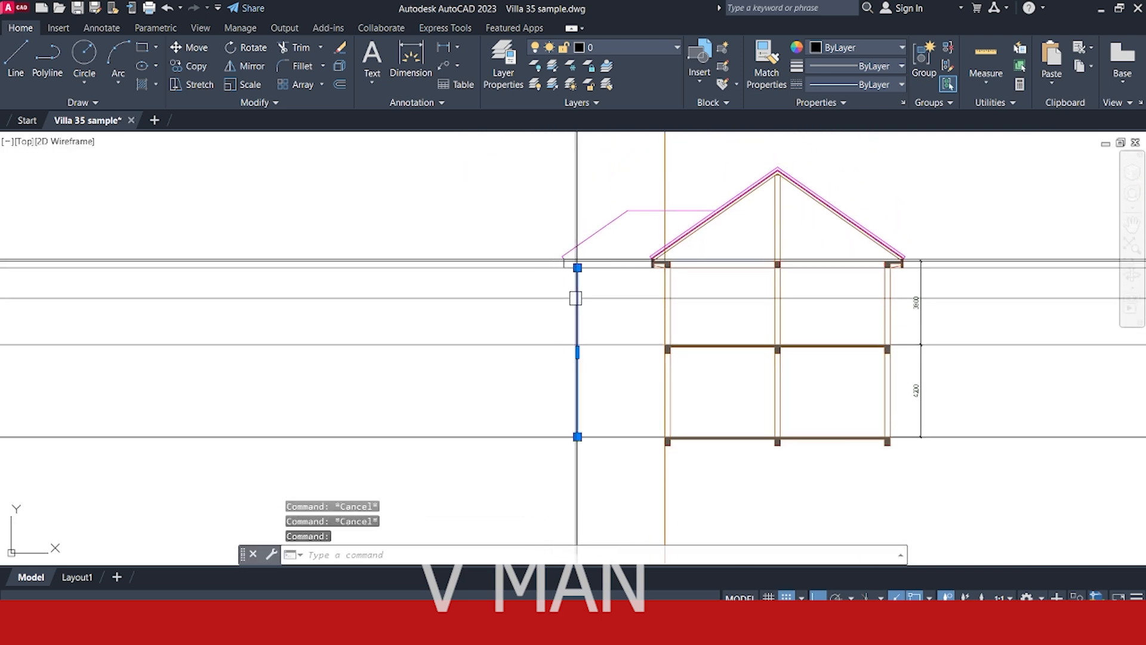
pyautogui.click(603, 43)
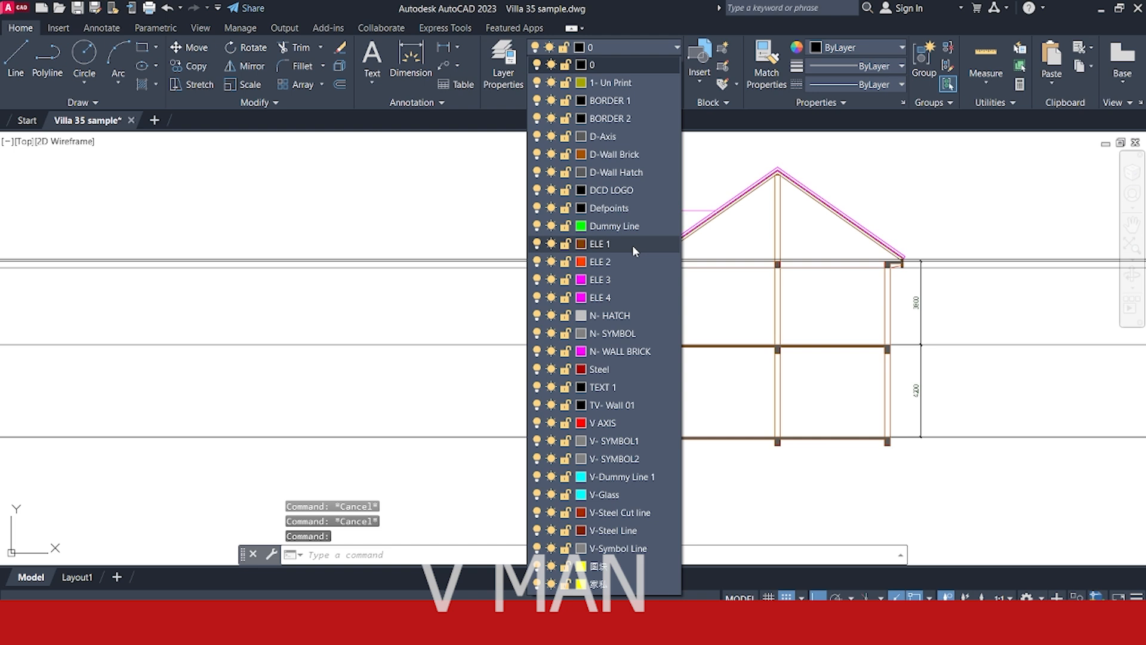
pyautogui.click(625, 280)
pyautogui.press('Escape')
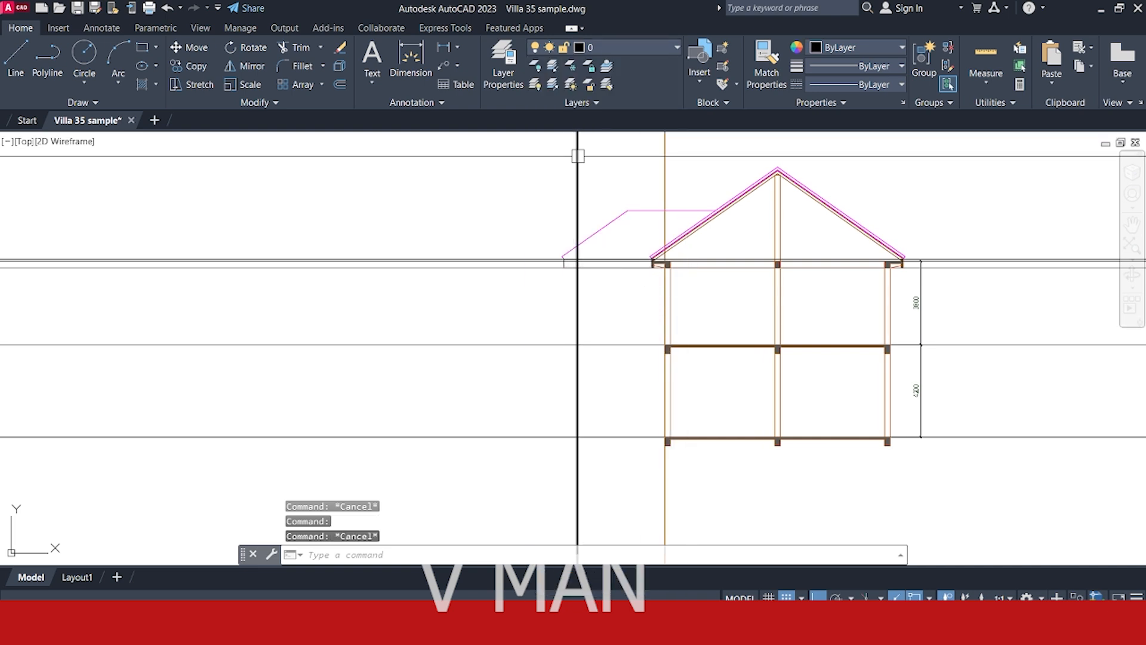
# Set the ELE 3 layer's colour to blue.
pyautogui.write('a')
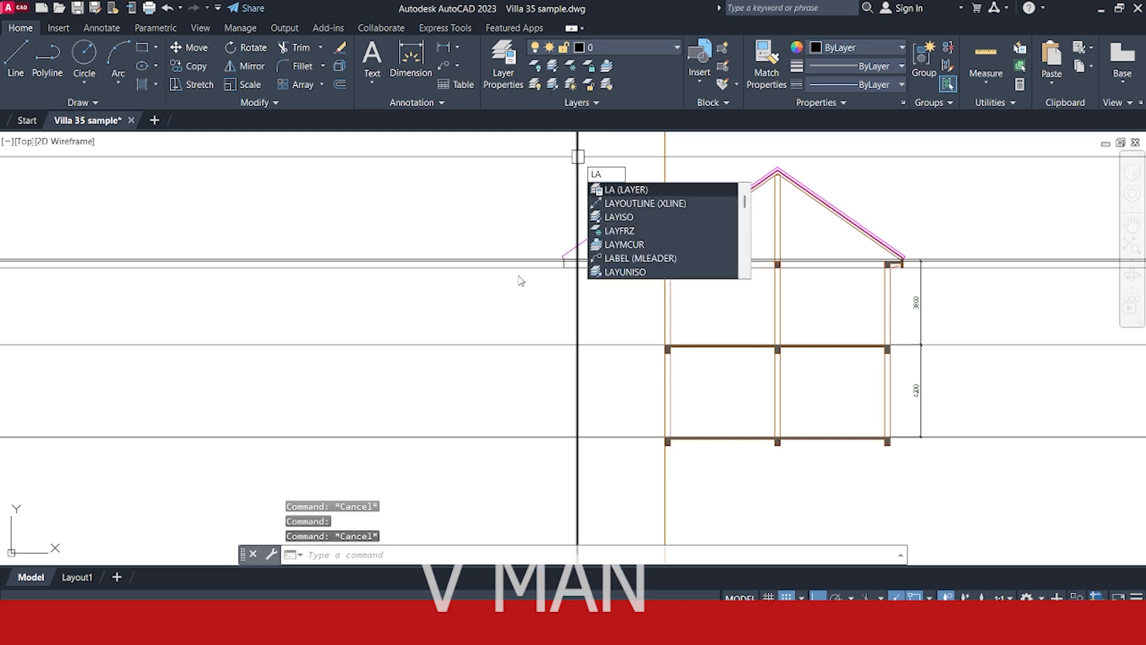
pyautogui.press('Return')
pyautogui.scroll(-3, 199, 308)
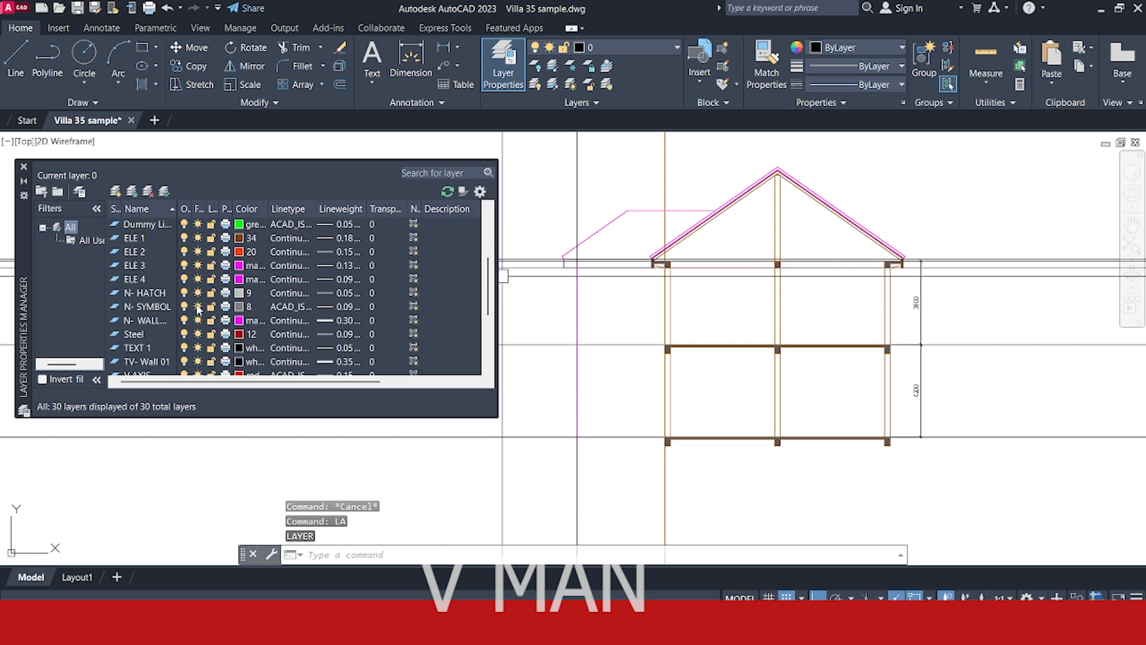
pyautogui.click(239, 265)
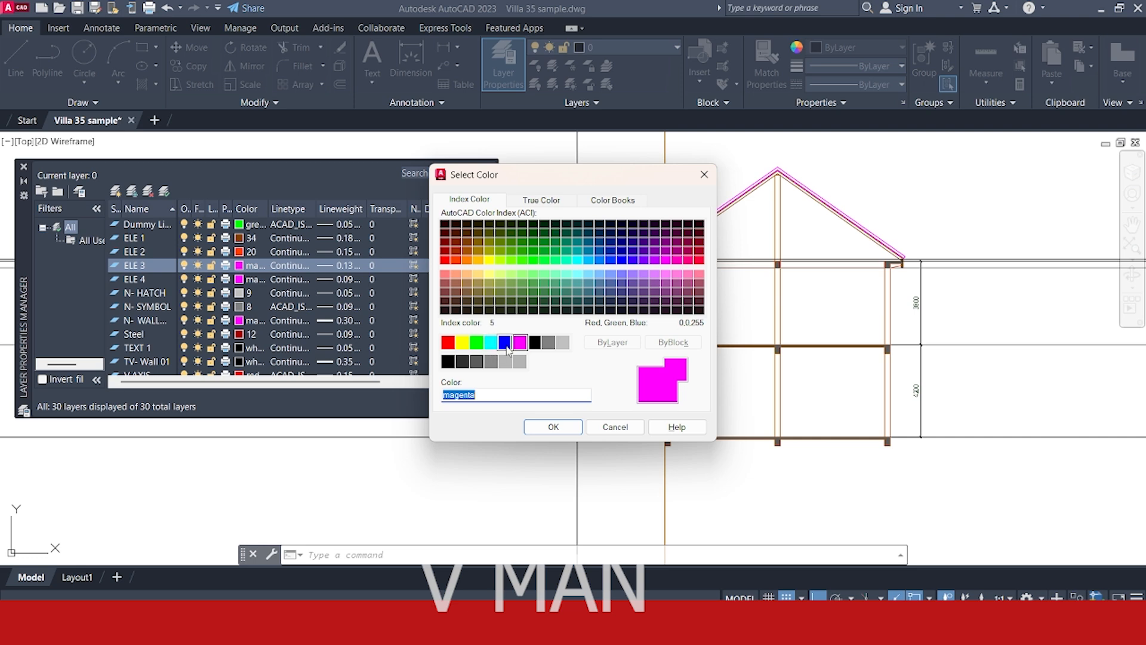
pyautogui.click(553, 427)
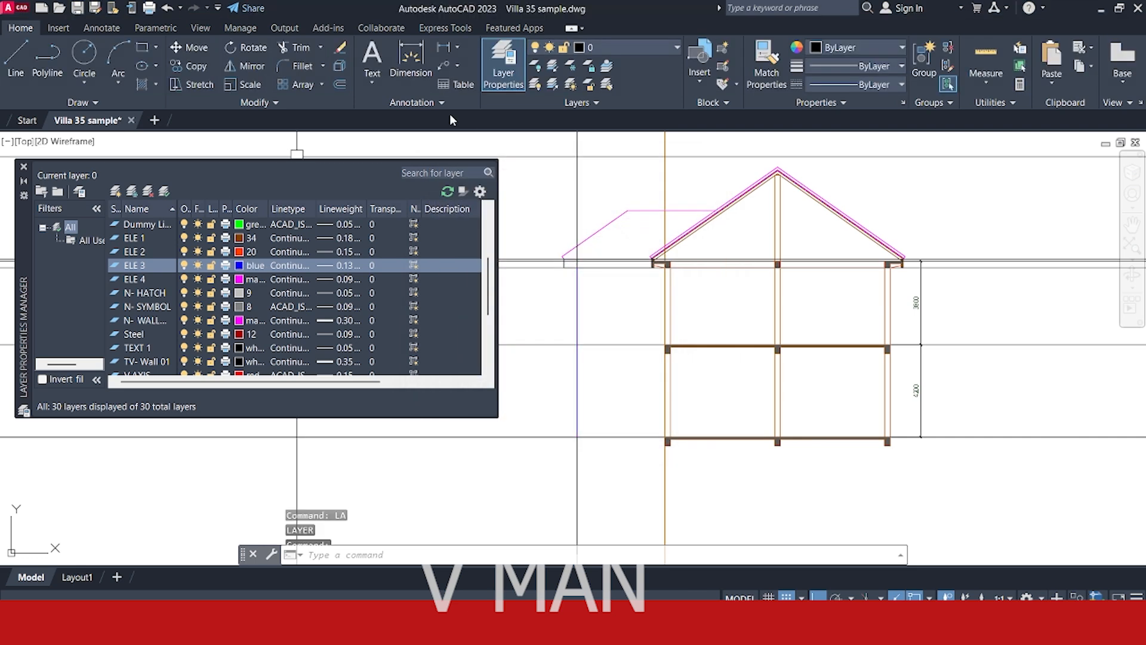
pyautogui.click(27, 166)
# Erase the vertical construction line running along the adjoining wing's outer wall in the section.
pyautogui.moveTo(638, 372); pyautogui.dragTo(611, 376, button='middle')
pyautogui.press('Escape')
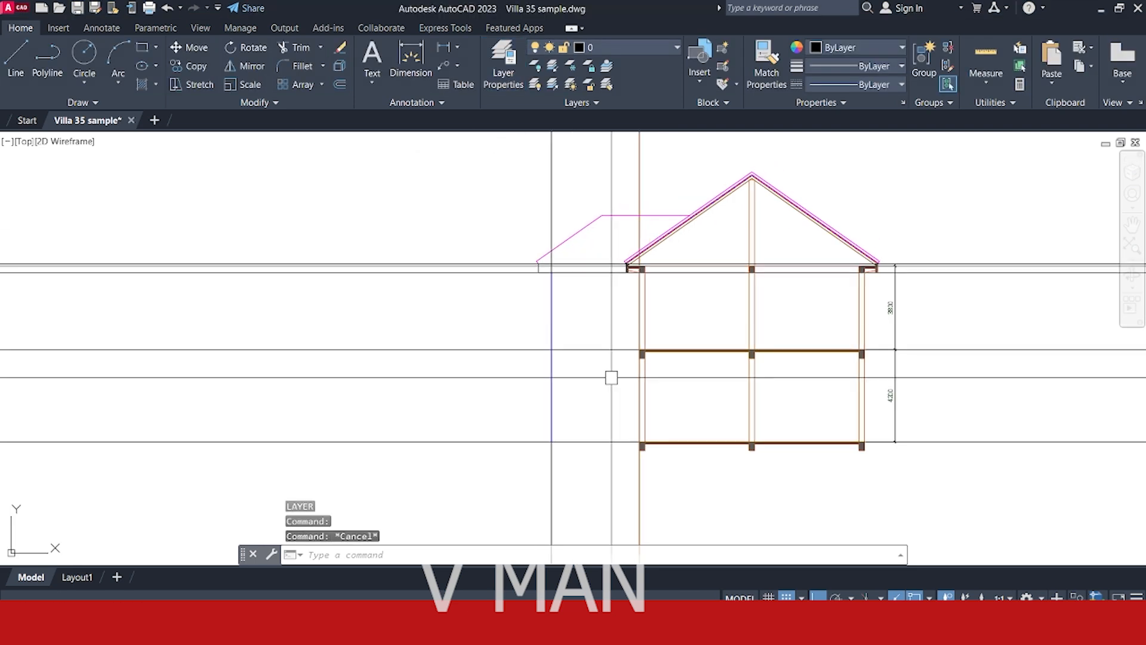
pyautogui.press('Escape')
pyautogui.click(591, 476)
pyautogui.click(481, 494)
pyautogui.moveTo(481, 478); pyautogui.dragTo(411, 455, button='middle')
pyautogui.press('Delete')
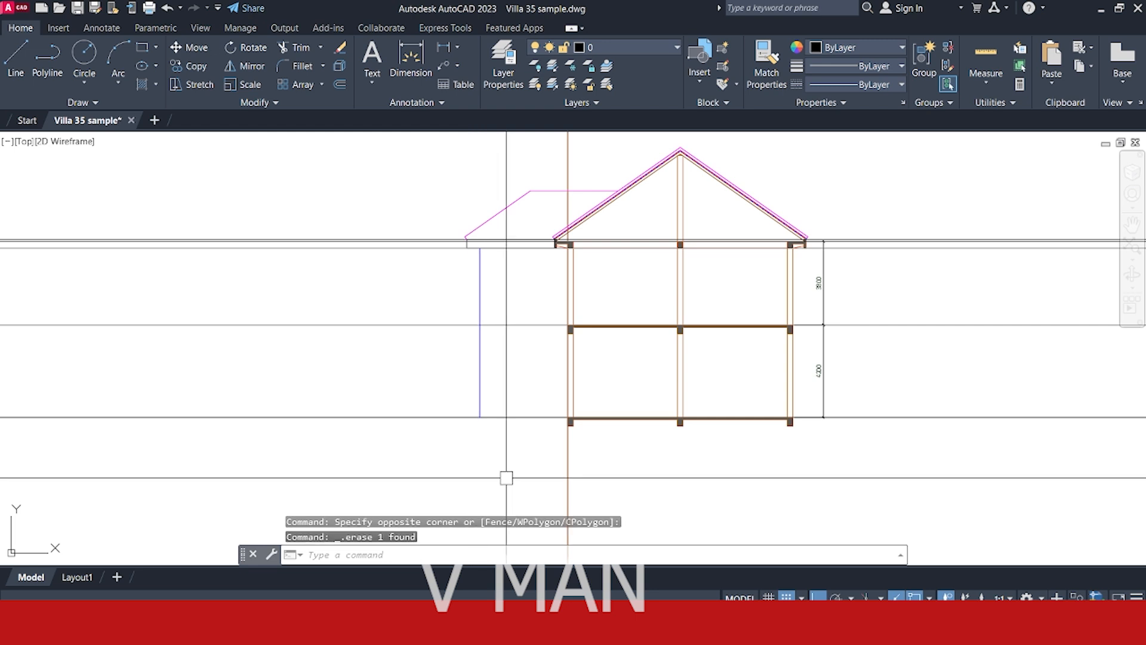
pyautogui.moveTo(507, 476); pyautogui.dragTo(452, 505, button='middle')
pyautogui.press('Escape')
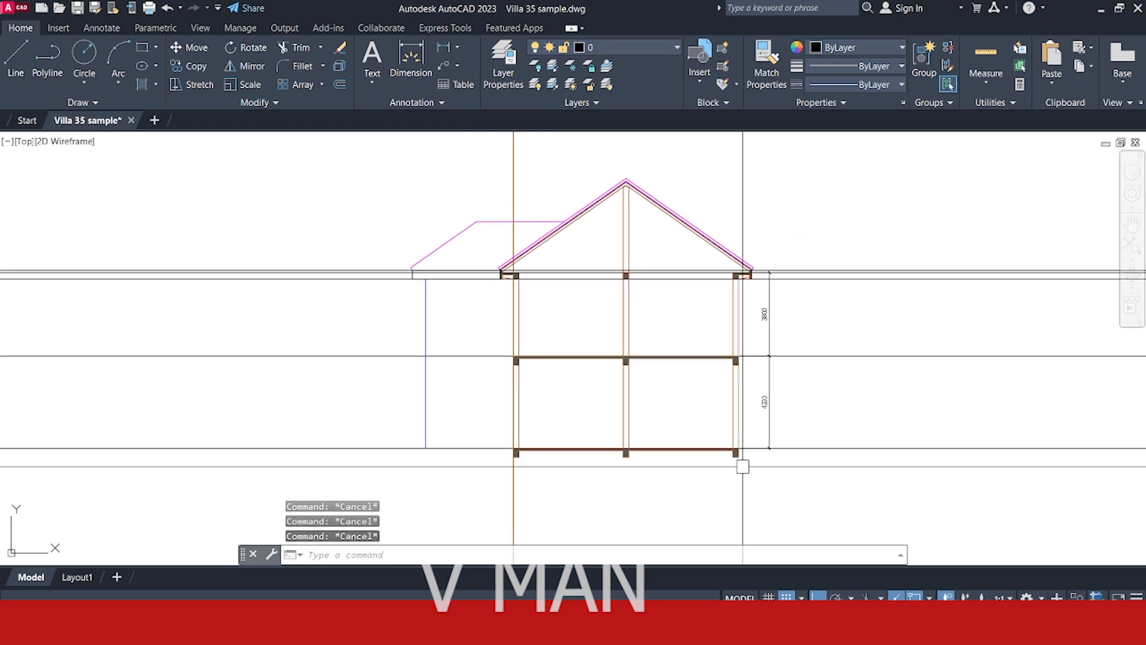
pyautogui.click(778, 296)
pyautogui.click(749, 335)
pyautogui.scroll(4, 546, 355)
pyautogui.press('Escape')
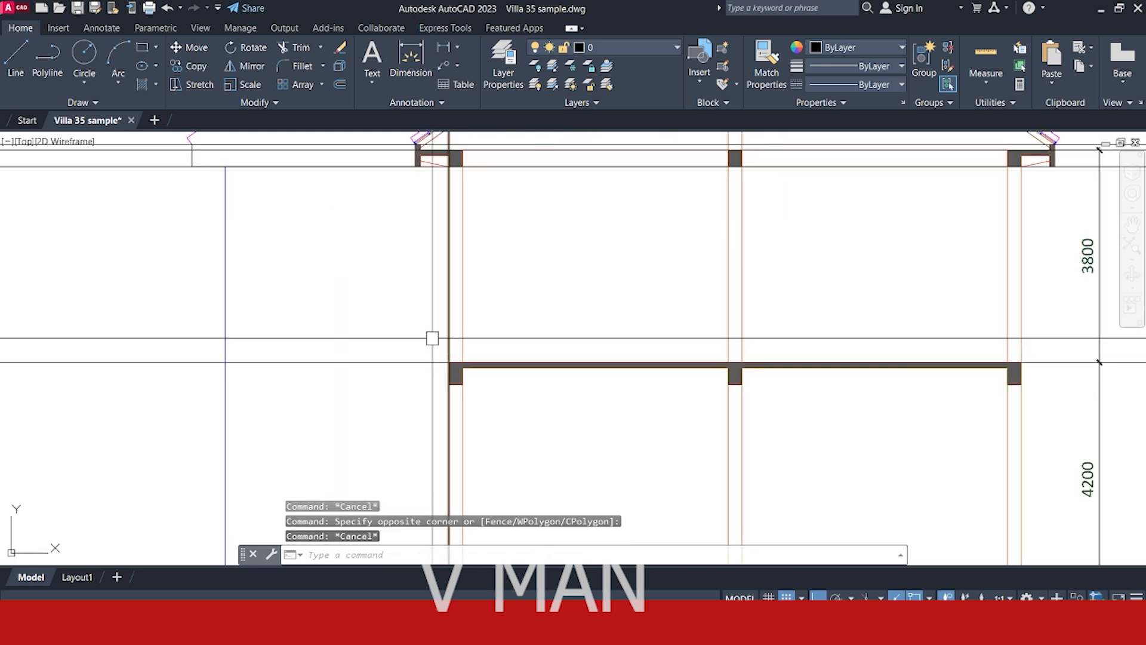
pyautogui.click(414, 332)
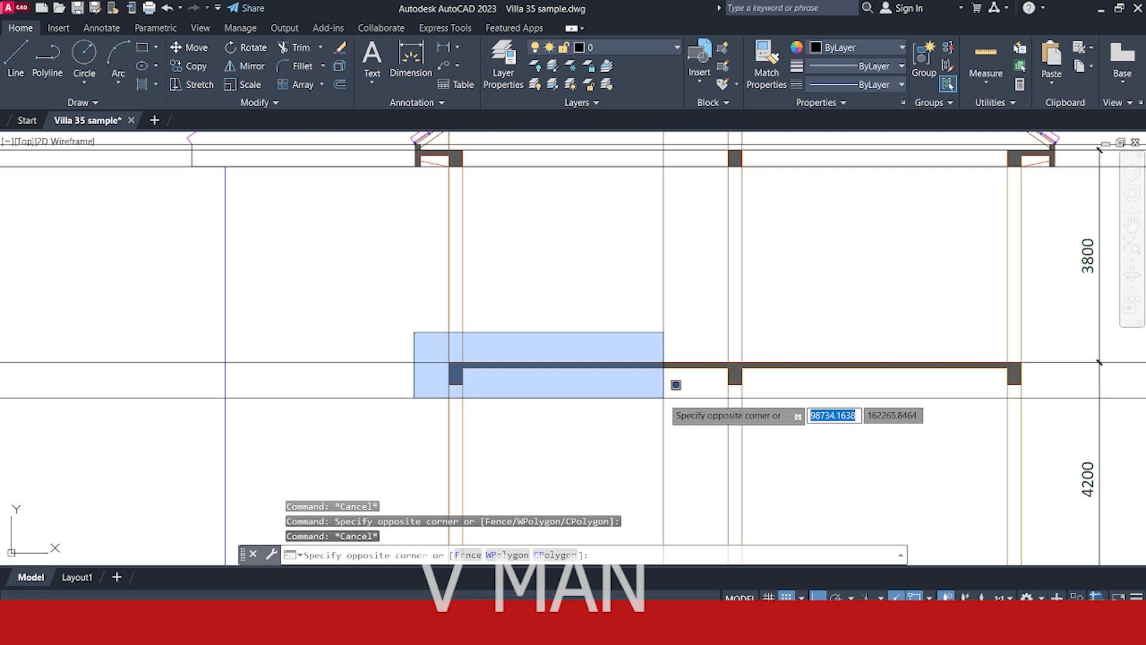
pyautogui.press('Escape')
pyautogui.scroll(-3, 650, 391)
pyautogui.scroll(1, 596, 363)
pyautogui.scroll(-1, 586, 372)
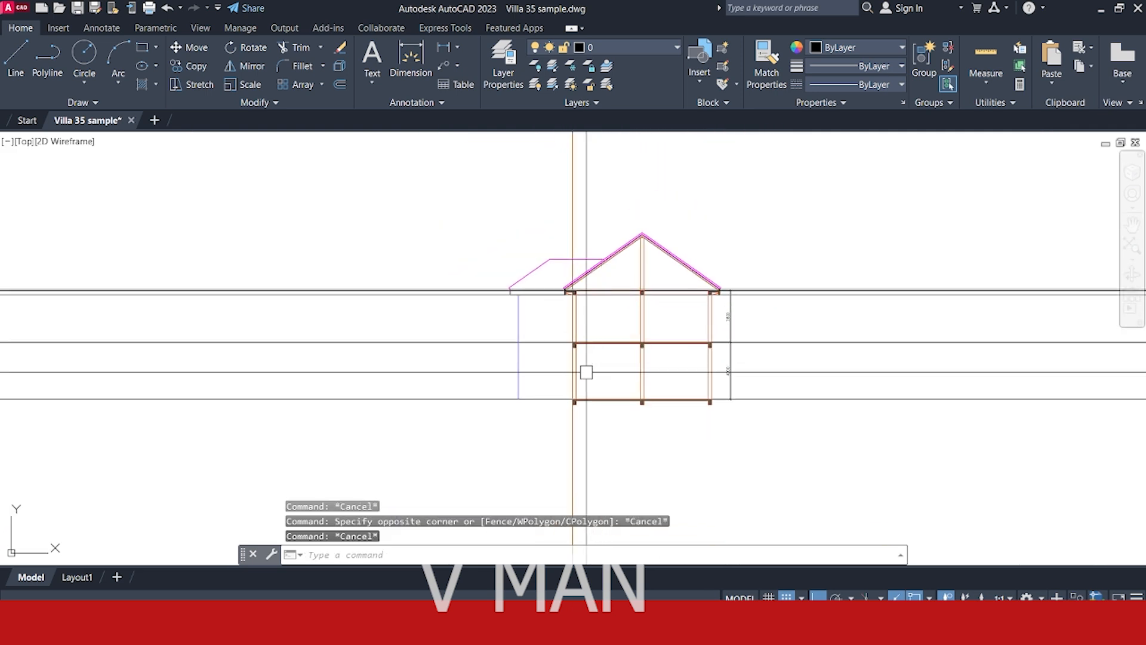
pyautogui.scroll(4, 586, 372)
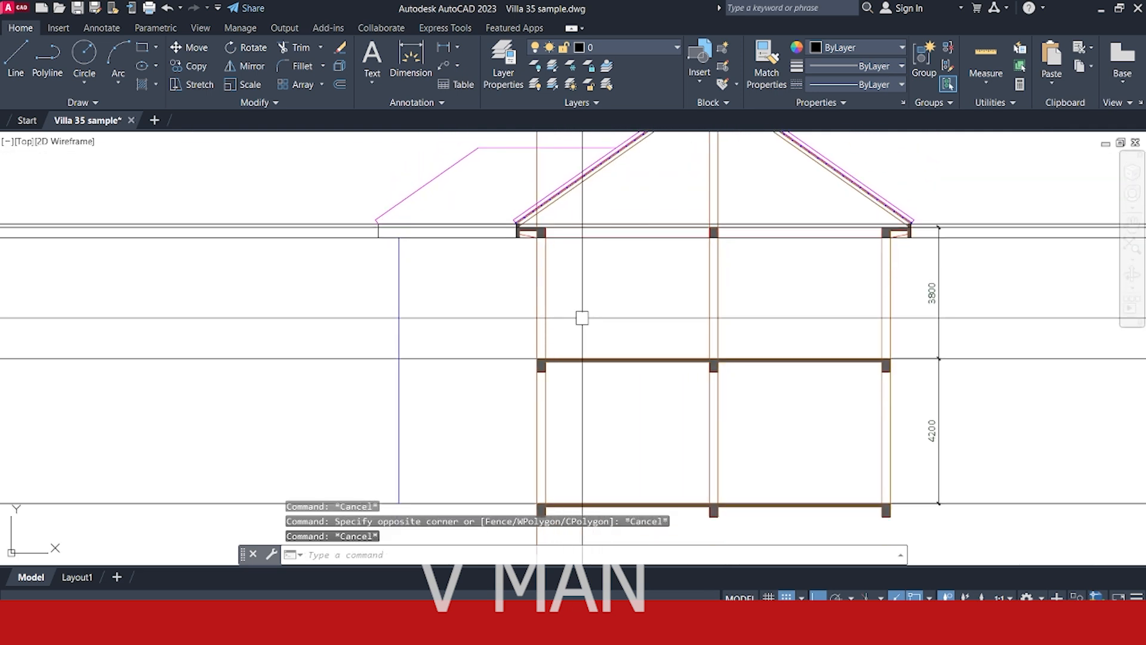
pyautogui.press('Escape')
pyautogui.press('Escape')
pyautogui.moveTo(696, 399); pyautogui.dragTo(637, 358, button='middle')
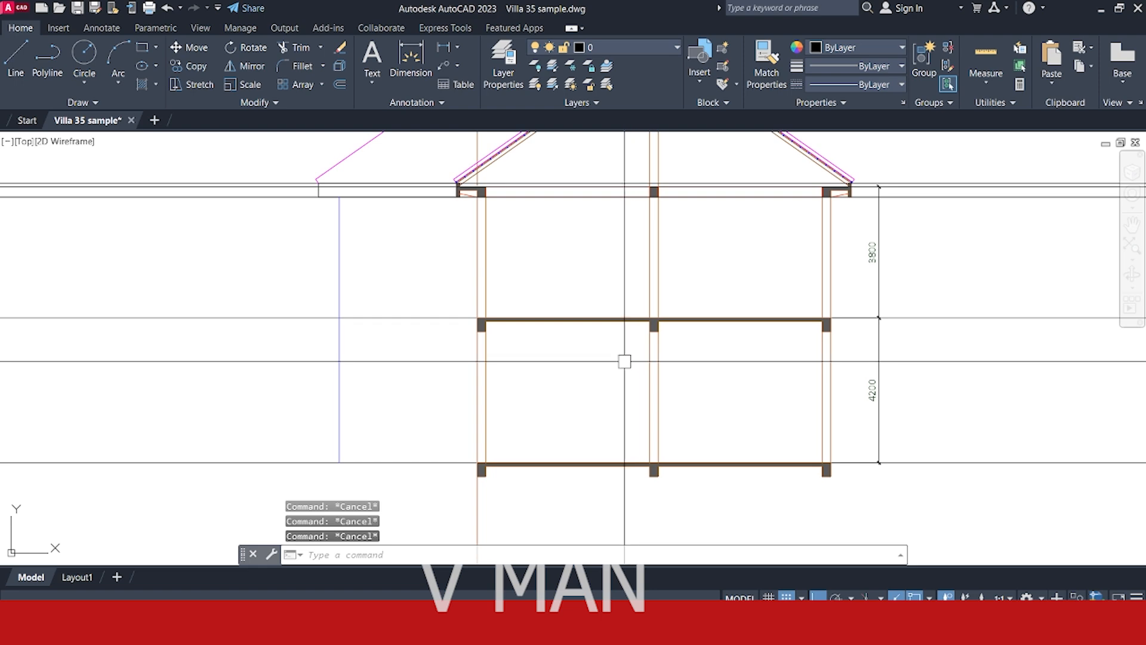
# Draw vertical construction lines through the inner and outer faces of the right exterior wall near section marker A-A on the floor plan.
pyautogui.scroll(-2, 598, 358)
pyautogui.scroll(1, 665, 389)
pyautogui.scroll(-3, 639, 388)
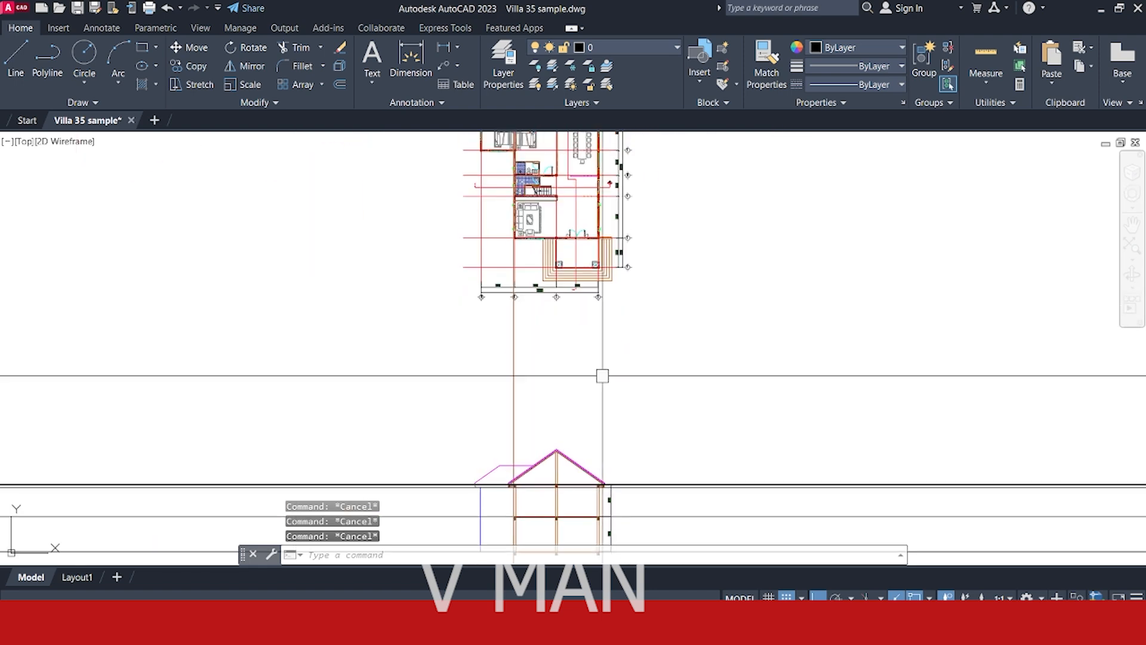
pyautogui.scroll(8, 602, 376)
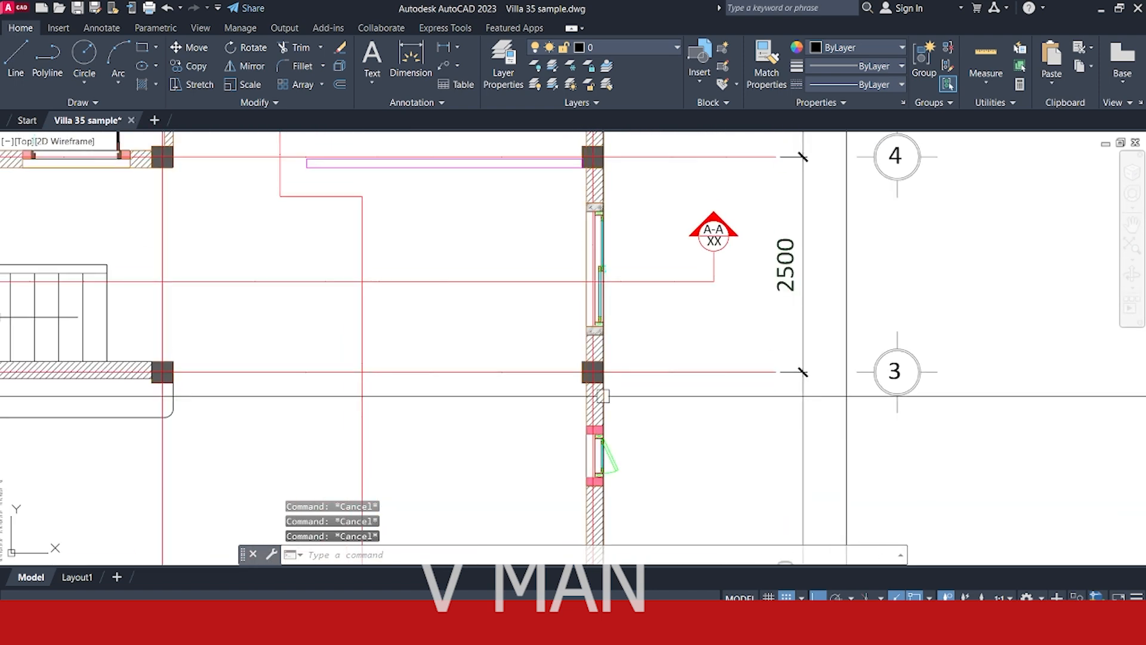
pyautogui.scroll(2, 597, 293)
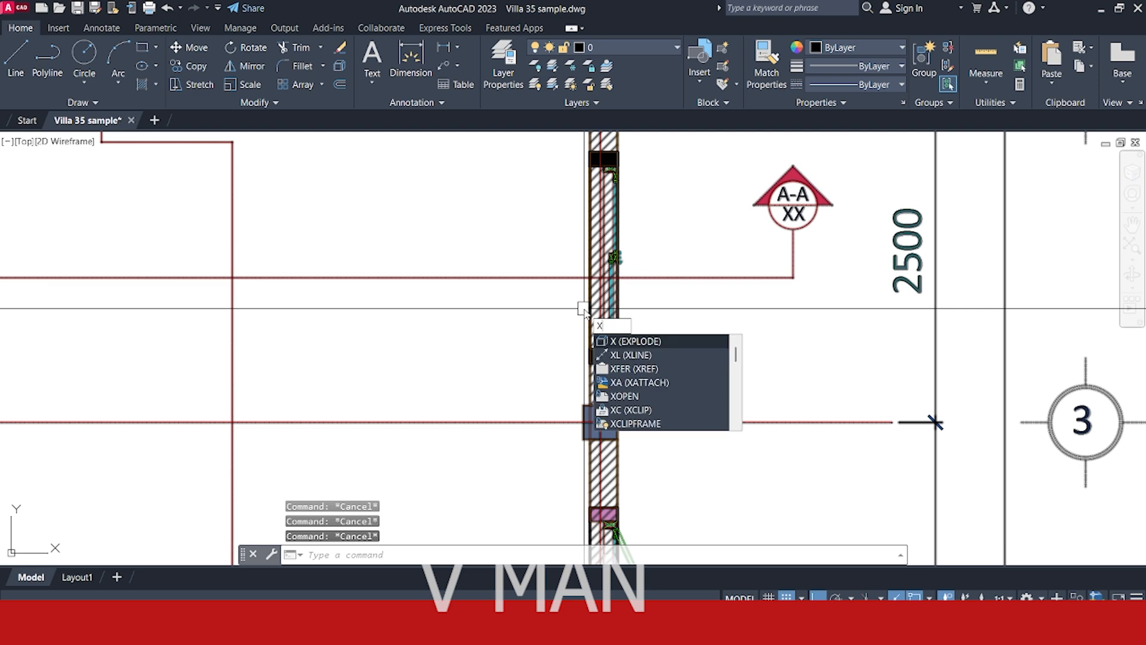
pyautogui.write('l')
pyautogui.press('Return')
pyautogui.scroll(2, 588, 309)
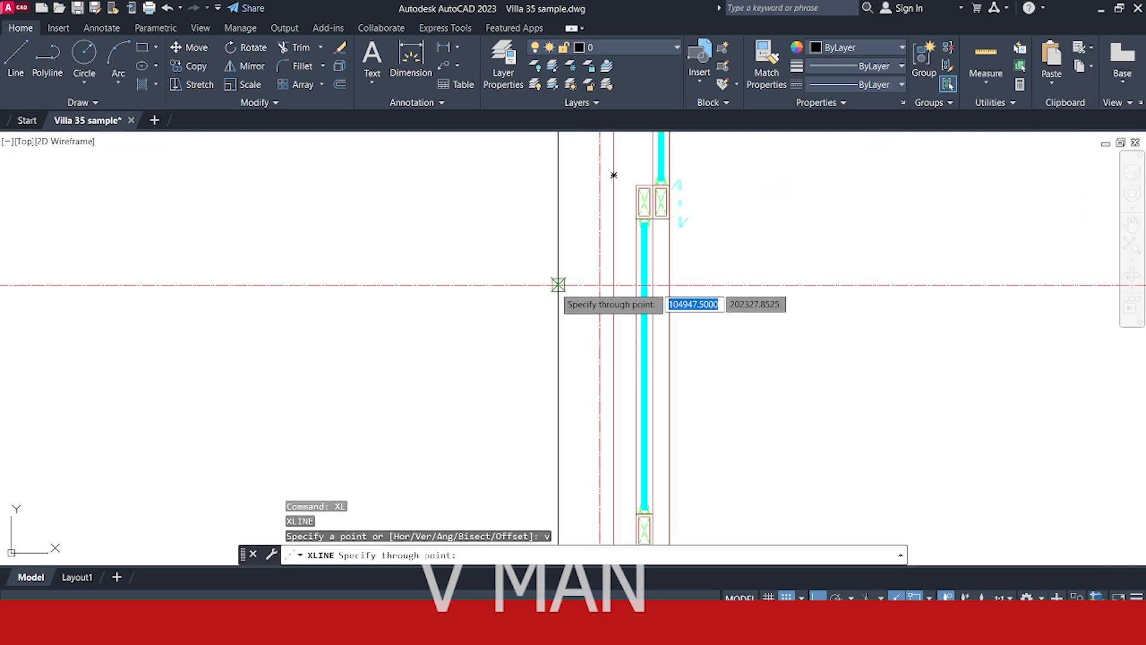
pyautogui.scroll(-10, 630, 238)
pyautogui.moveTo(673, 486); pyautogui.dragTo(619, 292, button='middle')
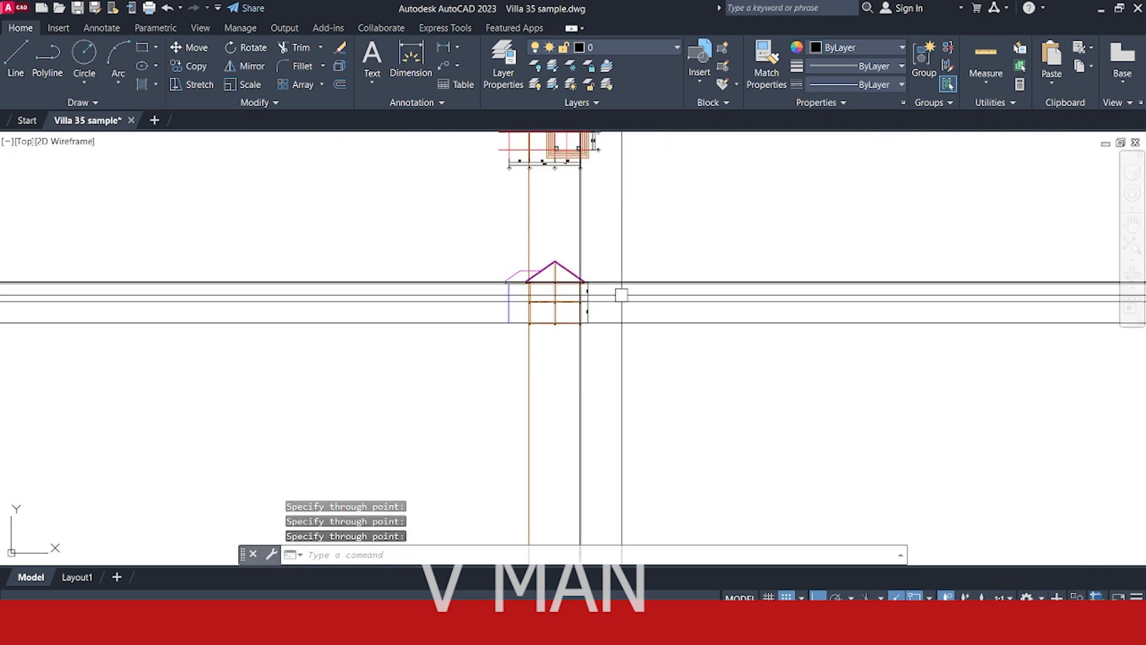
pyautogui.scroll(3, 567, 277)
pyautogui.moveTo(597, 385); pyautogui.dragTo(571, 325, button='middle')
pyautogui.press('Escape')
# Draw a rectangle for the section's right ground floor wall, from the ground slab's top to the first floor beam, between the construction lines.
pyautogui.scroll(4, 571, 337)
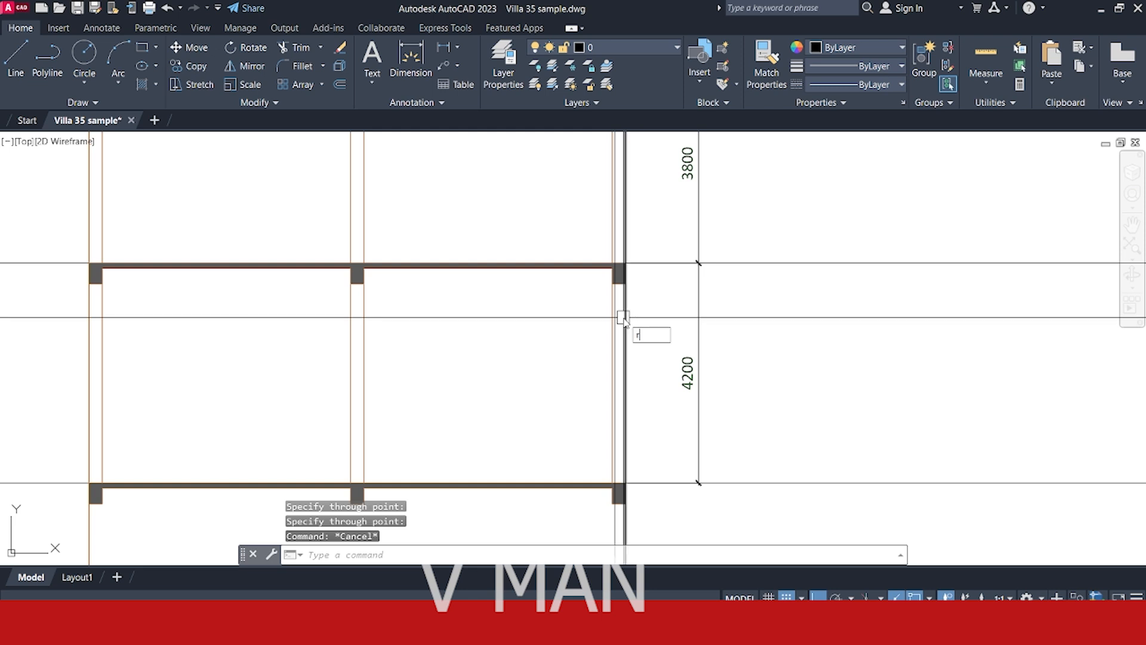
pyautogui.write('rec')
pyautogui.press('Return')
pyautogui.scroll(4, 635, 494)
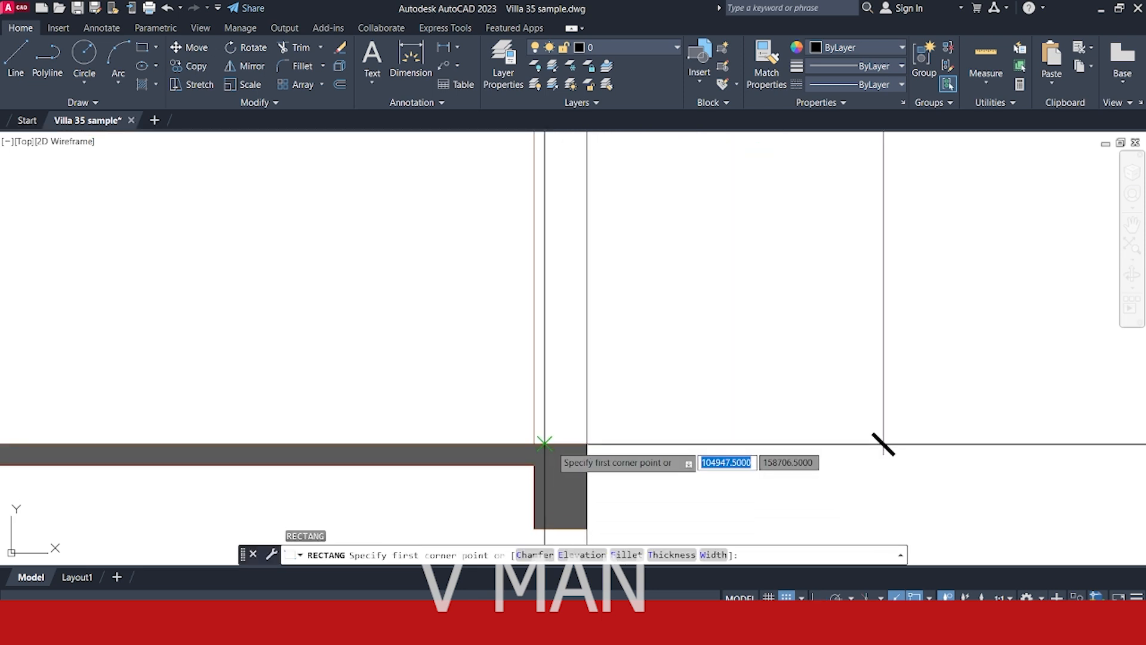
pyautogui.scroll(-5, 560, 430)
pyautogui.scroll(4, 571, 258)
pyautogui.click(563, 205)
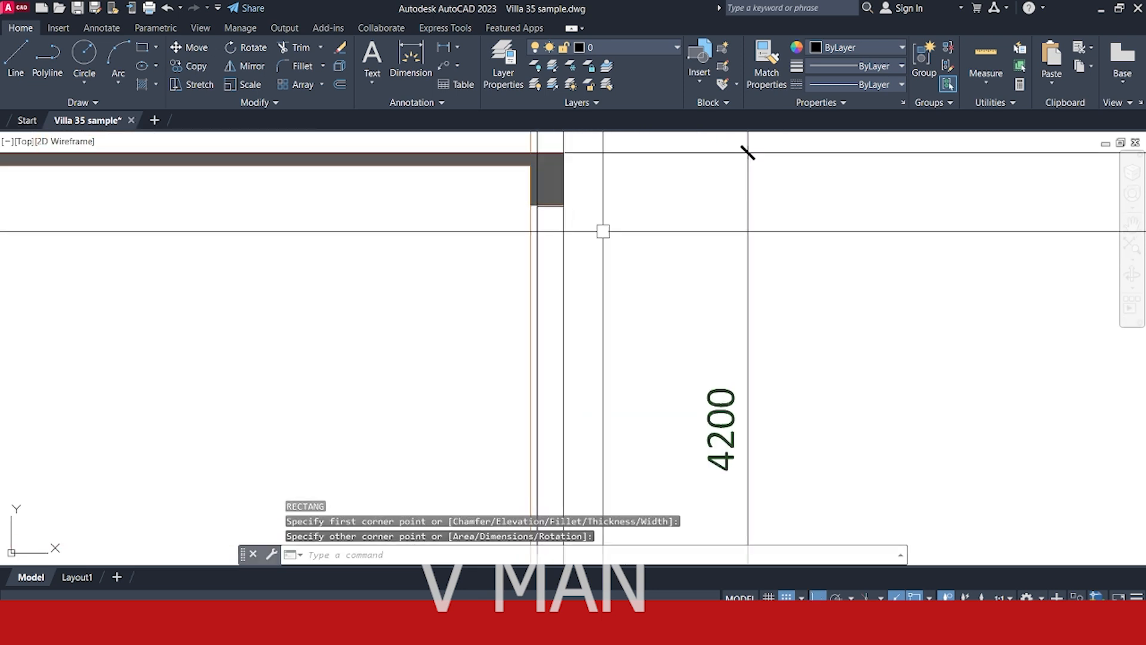
# Stretch the top edge of the right ground floor wall rectangle to the underside of the beam.
pyautogui.moveTo(587, 227); pyautogui.dragTo(644, 312, button='middle')
pyautogui.scroll(5, 600, 291)
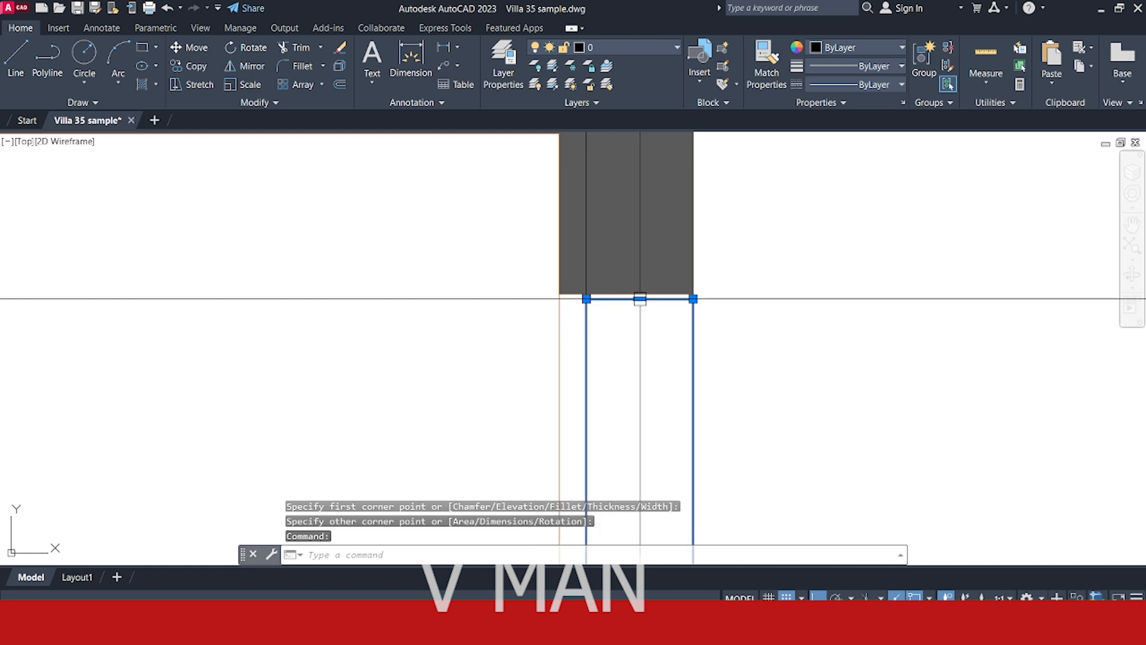
pyautogui.scroll(-5, 647, 269)
pyautogui.moveTo(646, 202); pyautogui.dragTo(654, 288, button='middle')
pyautogui.press('Escape')
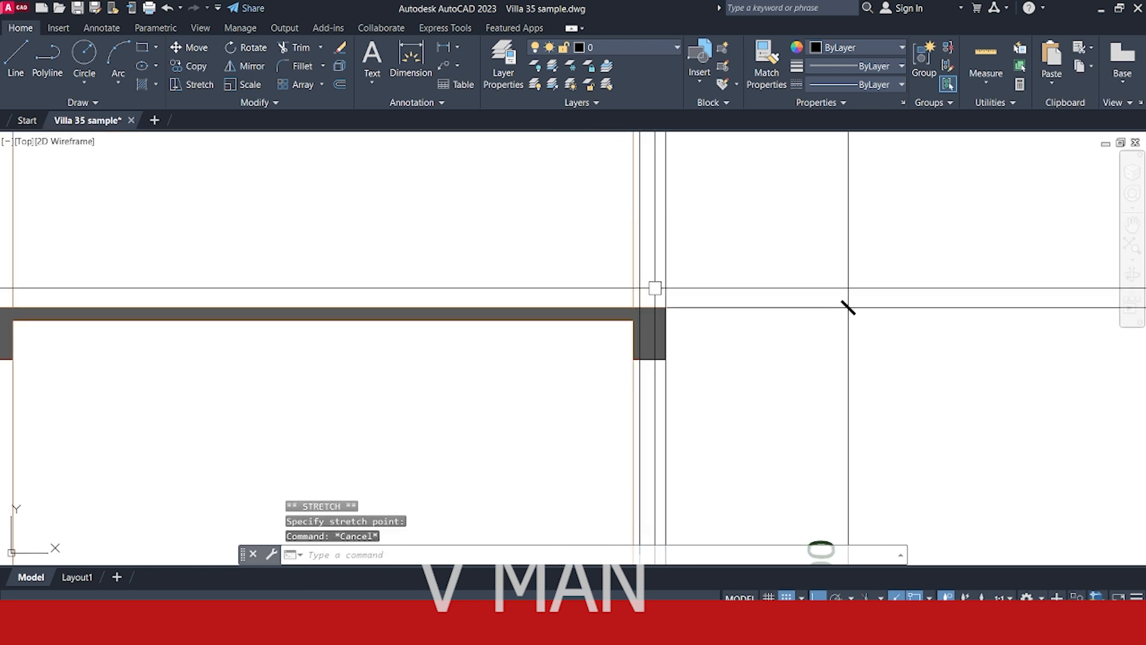
# Draw a rectangle for the section's right upper floor wall, from the first floor slab's top to the underside of the roof beam.
pyautogui.write('rec')
pyautogui.press('Return')
pyautogui.scroll(5, 648, 307)
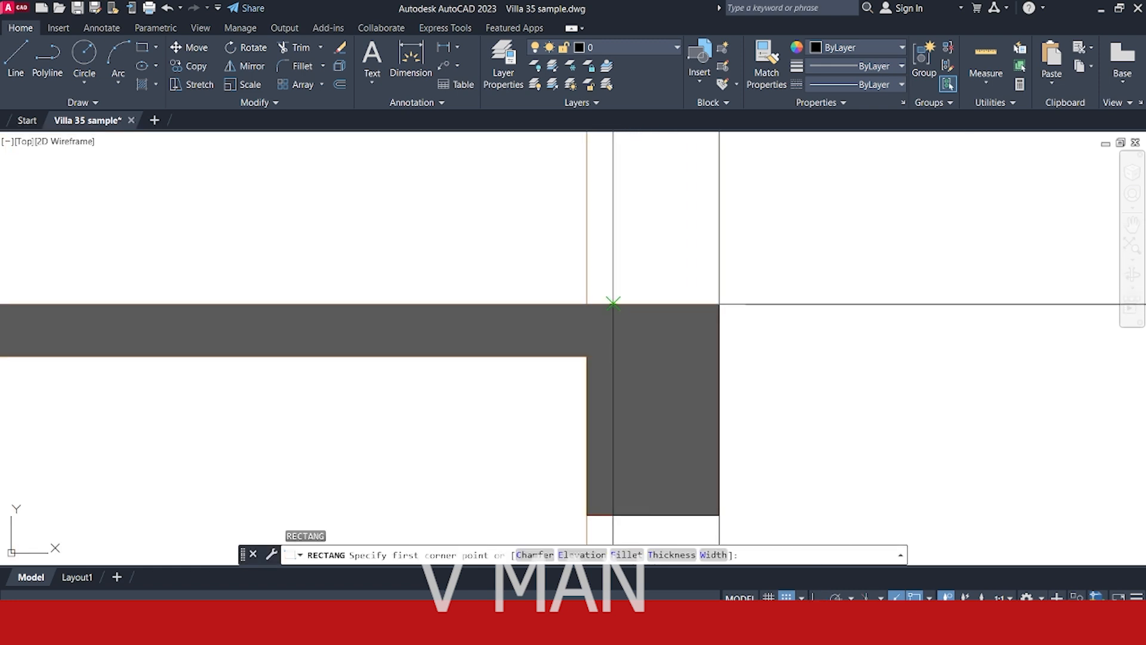
pyautogui.click(613, 303)
pyautogui.scroll(-7, 616, 299)
pyautogui.moveTo(625, 233); pyautogui.dragTo(619, 476, button='middle')
pyautogui.scroll(5, 619, 249)
pyautogui.click(649, 259)
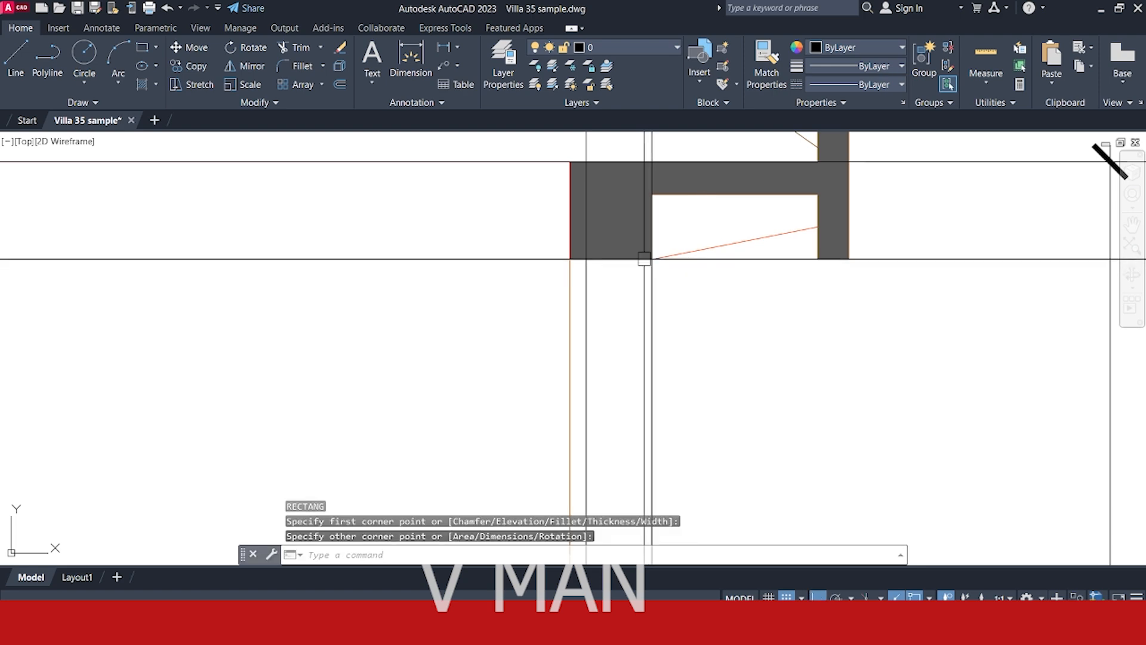
pyautogui.scroll(-10, 614, 298)
pyautogui.press('Escape')
# Draw a vertical construction line through the inner face of the left exterior wall beside the toilet on the floor plan.
pyautogui.scroll(2, 335, 362)
pyautogui.moveTo(335, 363); pyautogui.dragTo(605, 254, button='middle')
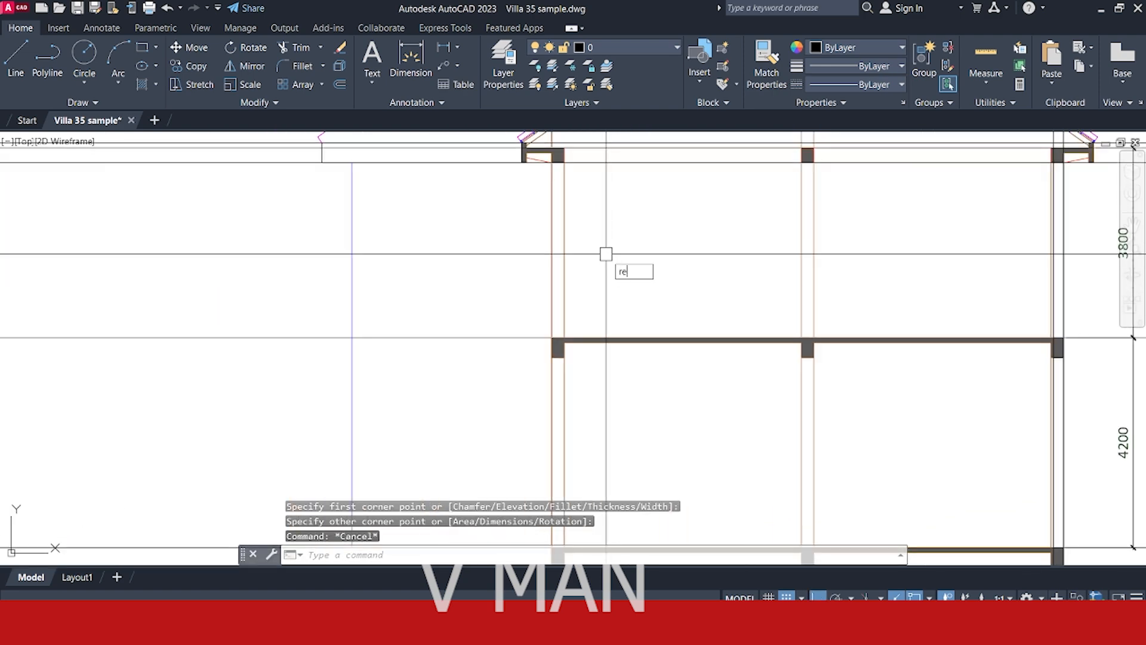
pyautogui.press('Escape')
pyautogui.scroll(-6, 601, 264)
pyautogui.moveTo(591, 209); pyautogui.dragTo(606, 487, button='middle')
pyautogui.moveTo(598, 346); pyautogui.dragTo(580, 538, button='middle')
pyautogui.scroll(8, 586, 270)
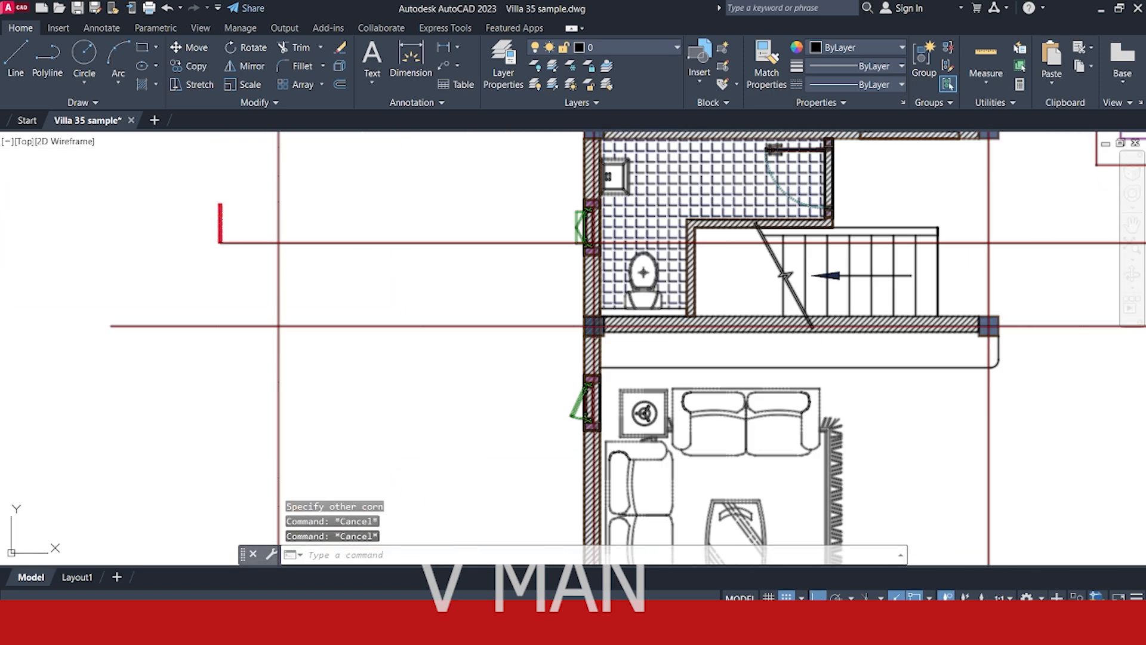
pyautogui.scroll(8, 595, 276)
pyautogui.write('xl')
pyautogui.press('Return')
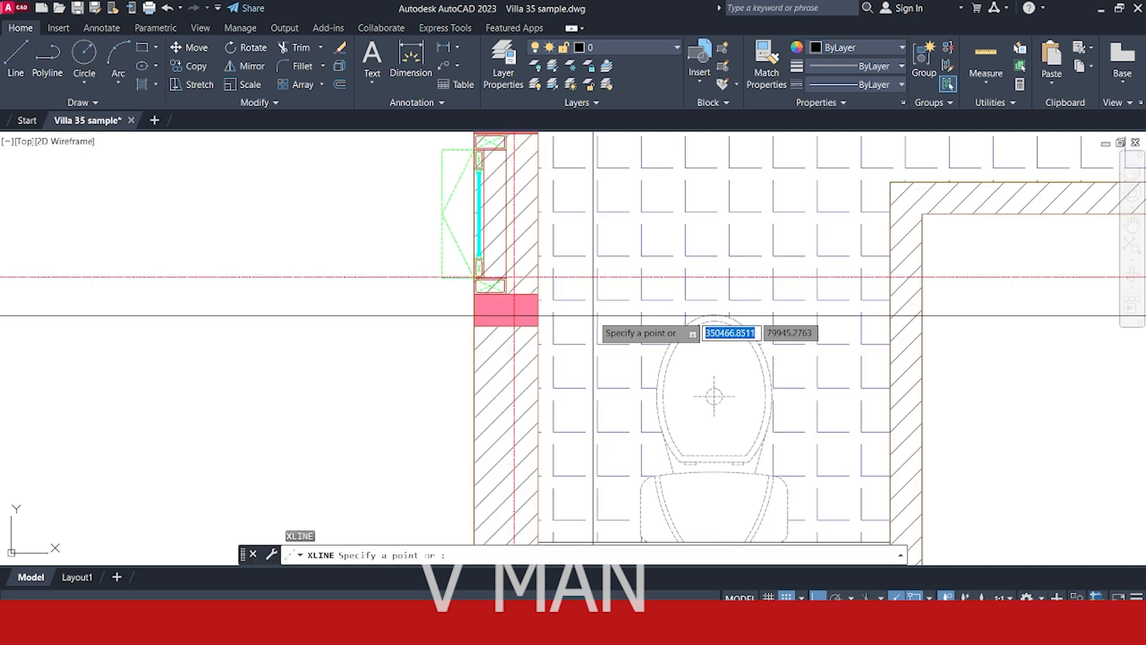
pyautogui.scroll(4, 570, 316)
pyautogui.press('Return')
pyautogui.scroll(-16, 491, 255)
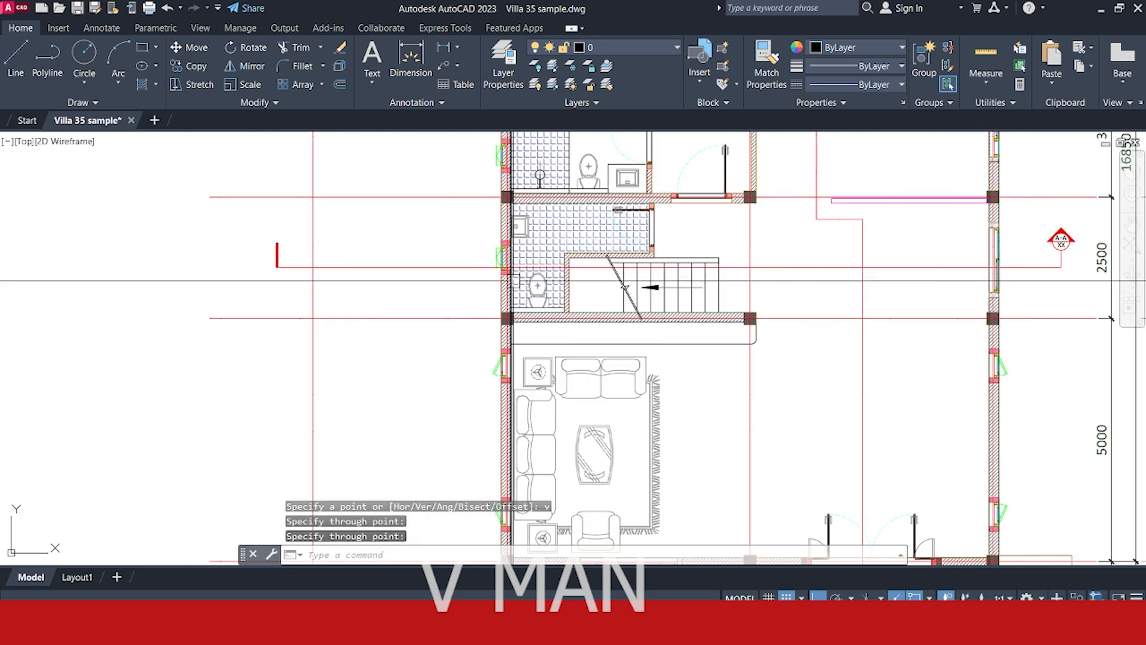
pyautogui.moveTo(502, 394); pyautogui.dragTo(483, 254, button='middle')
pyautogui.moveTo(492, 489); pyautogui.dragTo(502, 290, button='middle')
pyautogui.scroll(4, 502, 291)
pyautogui.moveTo(482, 366)
pyautogui.mouseDown(button='middle')
pyautogui.moveTo(526, 297)
pyautogui.moveTo(587, 283)
pyautogui.mouseUp(button='middle')
pyautogui.press('Escape')
# Draw a 200-wide rectangle for the section's left upper floor wall, from the roof beam's underside down to the first floor slab's top.
pyautogui.scroll(2, 525, 297)
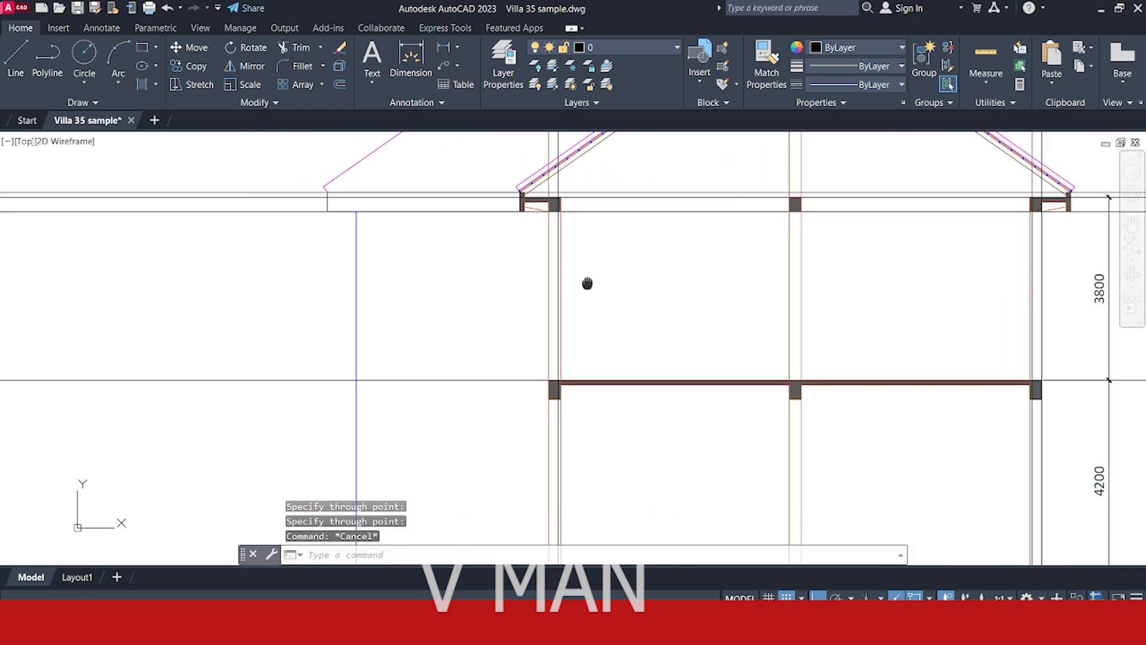
pyautogui.write('rec')
pyautogui.press('Return')
pyautogui.scroll(6, 560, 221)
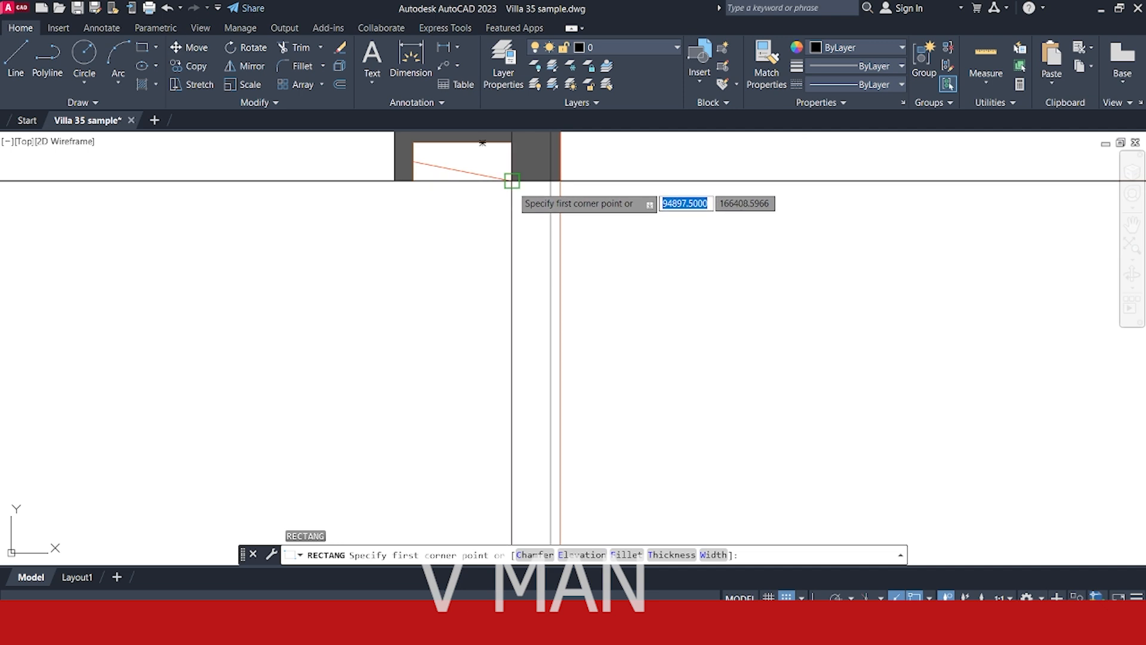
pyautogui.click(512, 180)
pyautogui.scroll(-8, 516, 231)
pyautogui.scroll(8, 533, 352)
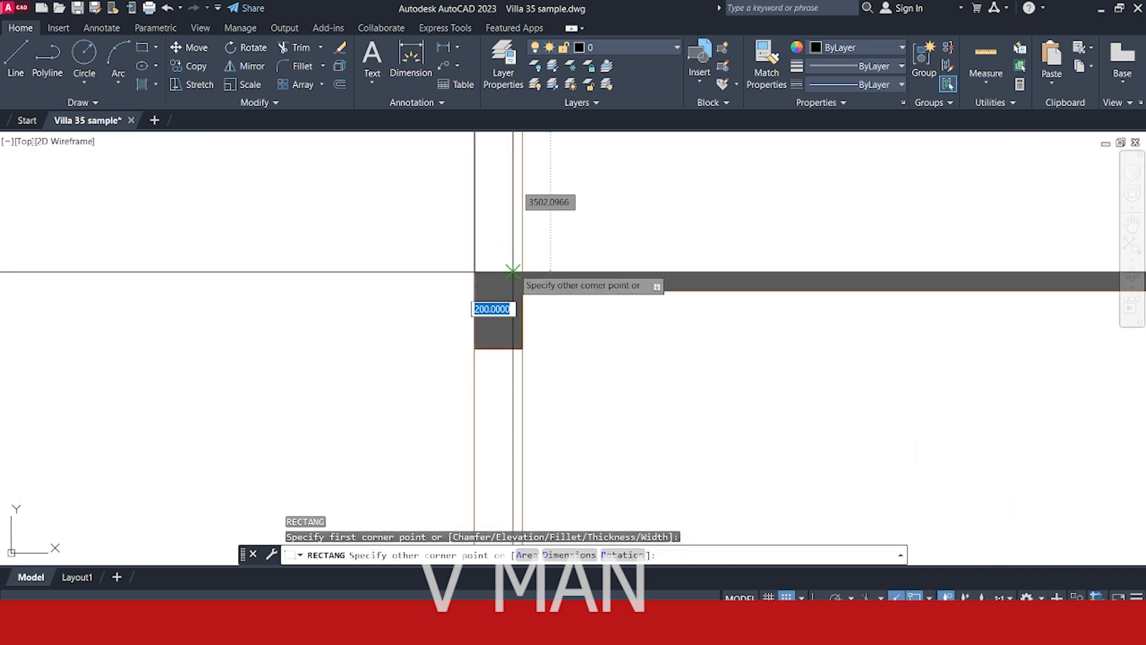
pyautogui.scroll(-3, 512, 271)
pyautogui.press('Escape')
# Draw a rectangle for the section's left ground floor wall, from the first floor beam's underside down to the ground slab's top.
pyautogui.press('Return')
pyautogui.scroll(3, 568, 303)
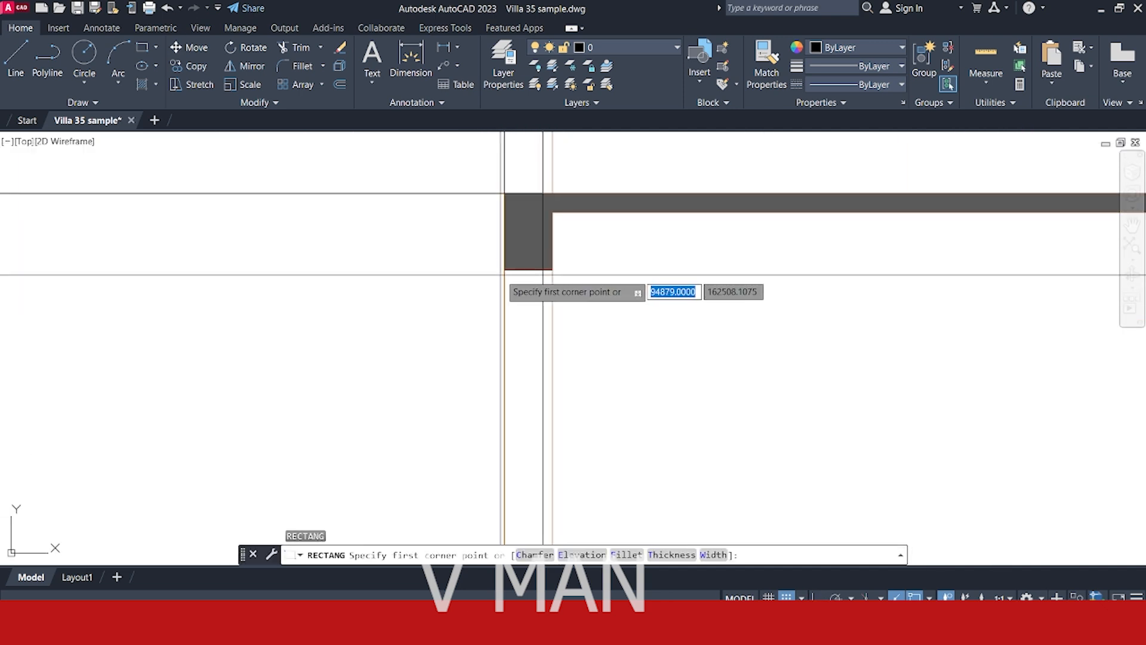
pyautogui.click(504, 270)
pyautogui.scroll(-3, 513, 310)
pyautogui.scroll(5, 526, 382)
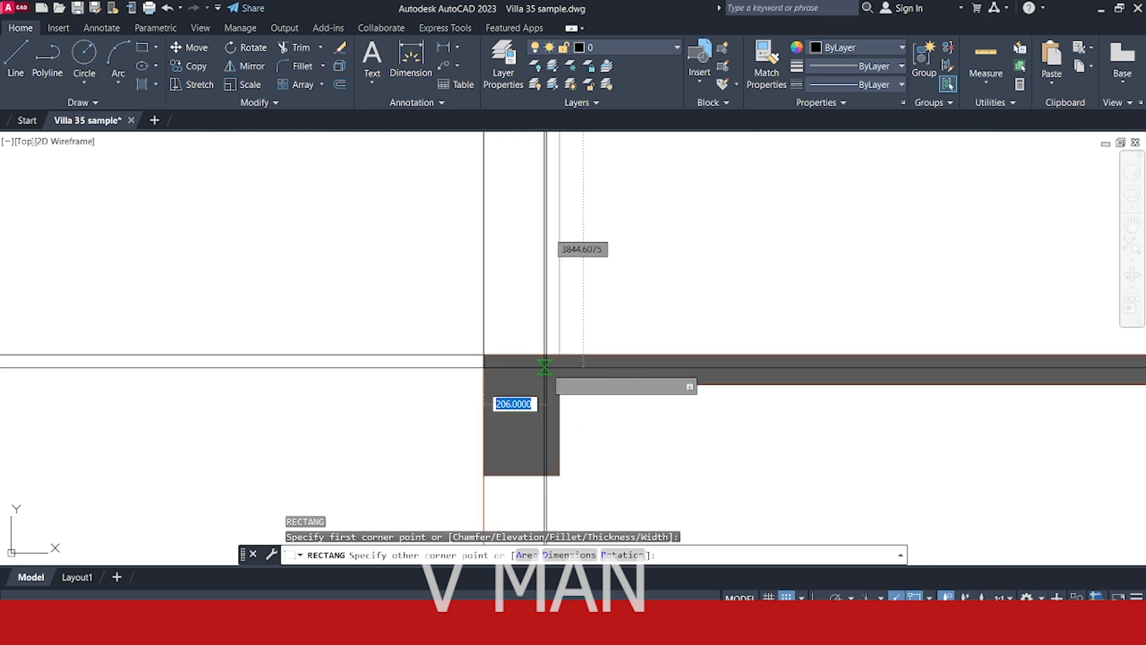
pyautogui.click(541, 361)
pyautogui.scroll(-5, 541, 361)
# Erase all the vertical construction lines passing through the section's left and right exterior walls.
pyautogui.press('Escape')
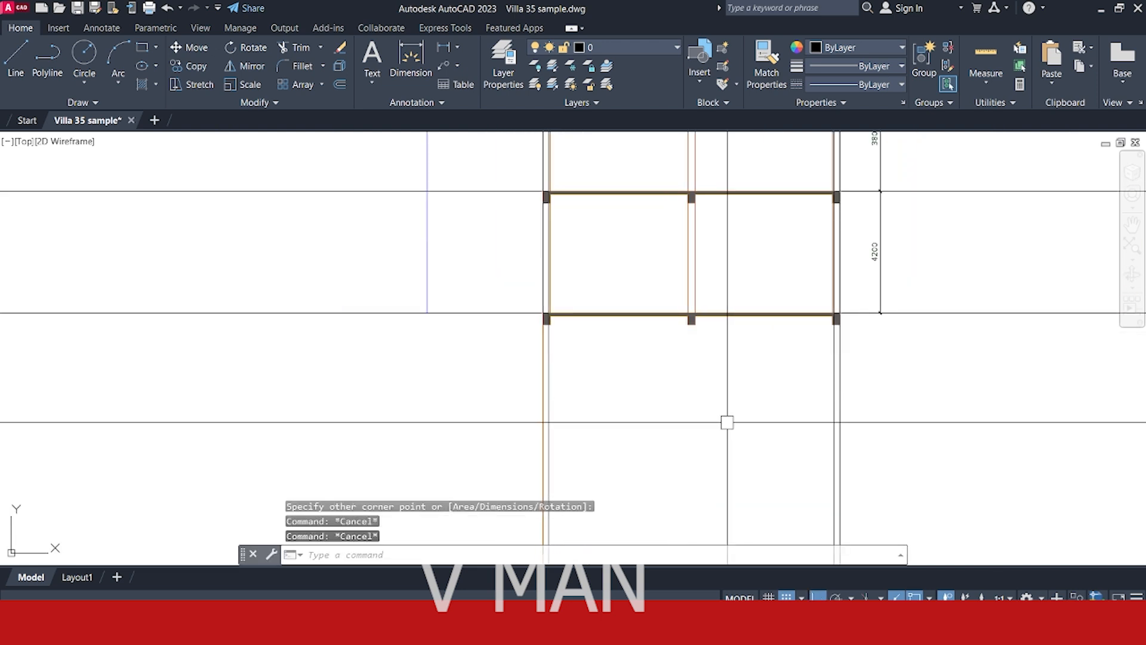
pyautogui.click(884, 388)
pyautogui.click(425, 450)
pyautogui.moveTo(591, 441); pyautogui.dragTo(653, 419, button='middle')
pyautogui.press('Delete')
pyautogui.scroll(4, 617, 200)
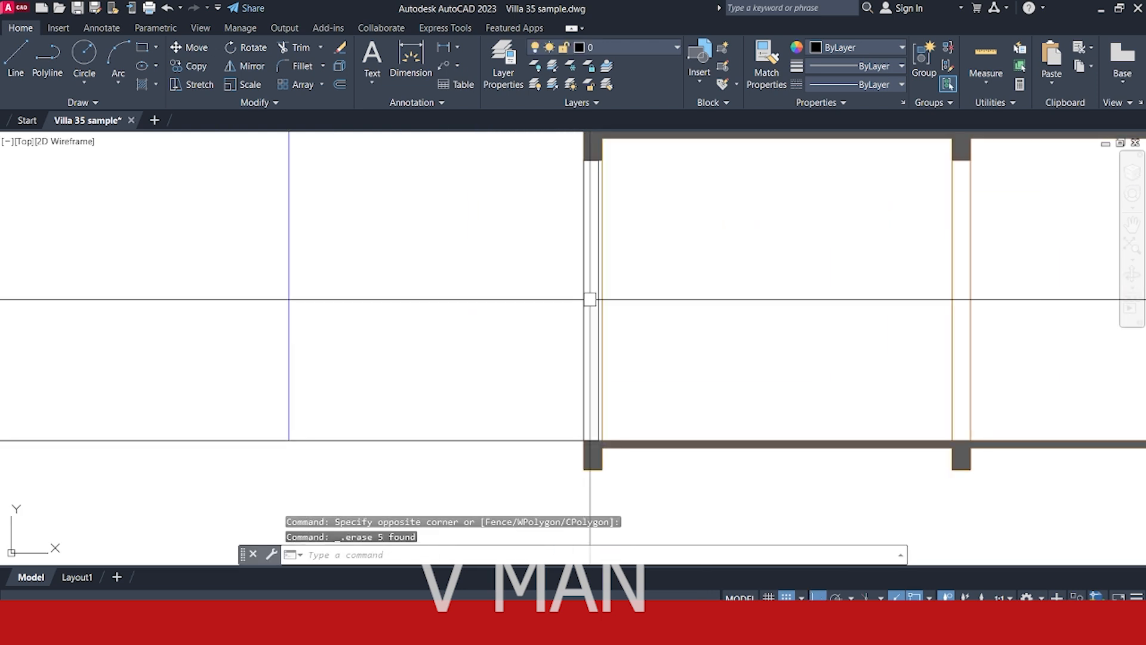
# Fill the section's left ground floor and upper floor wall rectangles with a solid hatch.
pyautogui.write('h')
pyautogui.press('Return')
pyautogui.scroll(2, 602, 292)
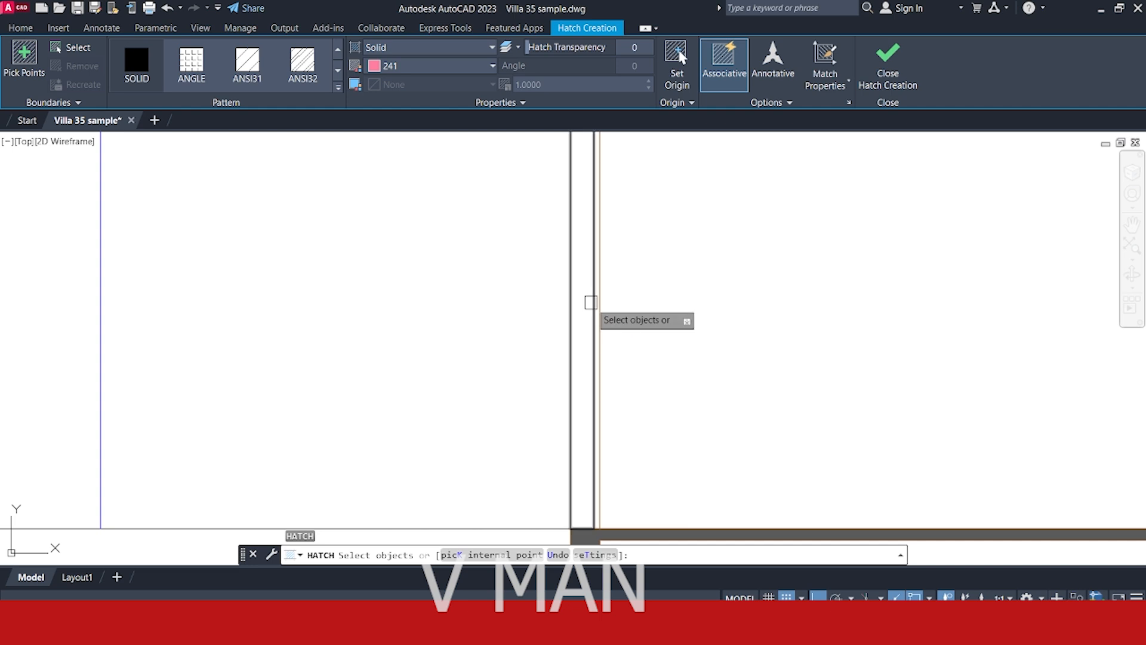
pyautogui.press('Return')
pyautogui.scroll(-4, 590, 302)
pyautogui.moveTo(591, 302); pyautogui.dragTo(579, 459, button='middle')
pyautogui.press('Escape')
pyautogui.scroll(4, 585, 318)
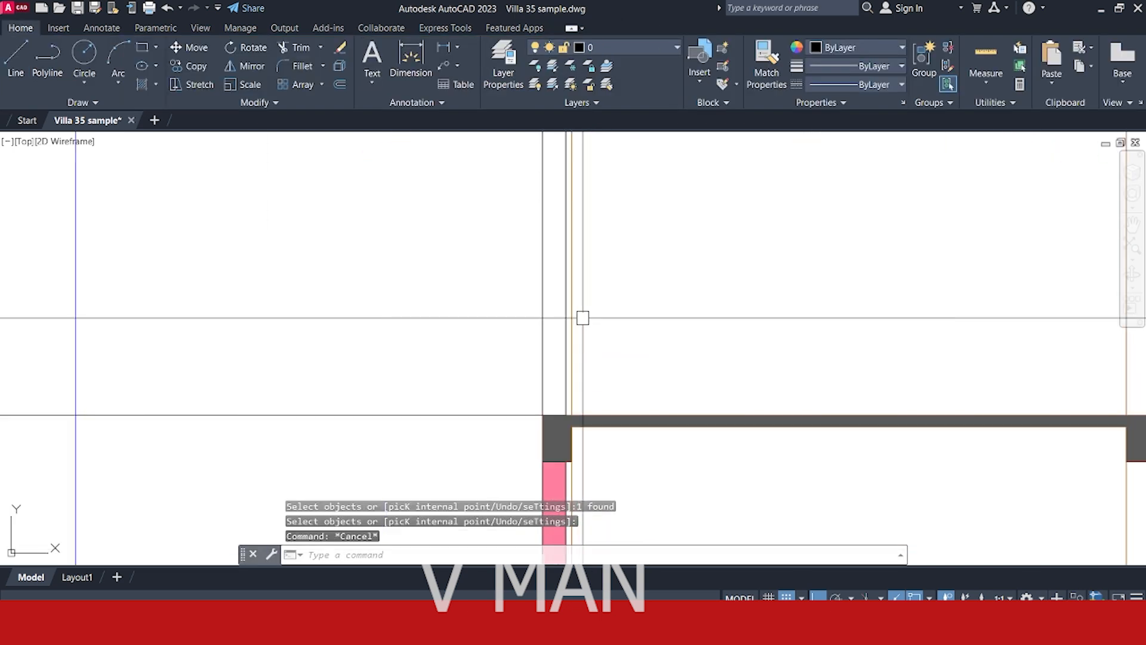
pyautogui.write('h')
pyautogui.press('Return')
pyautogui.press('Escape')
pyautogui.scroll(-6, 629, 294)
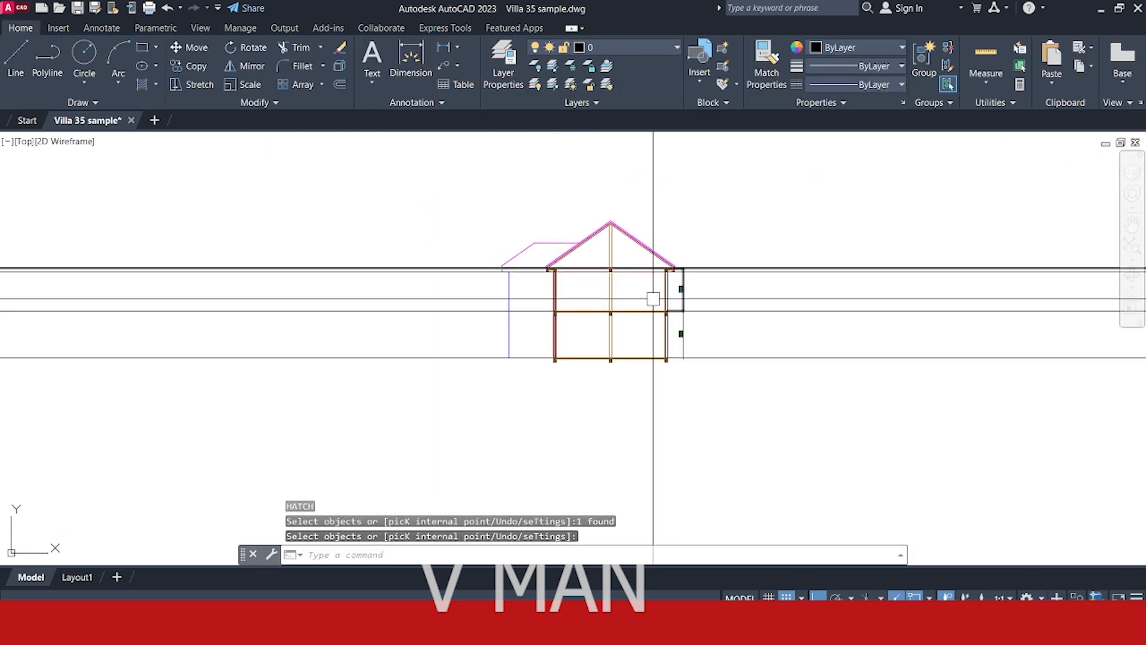
# Fill the section's right upper floor and ground floor wall rectangles with the same solid hatch.
pyautogui.scroll(2, 653, 310)
pyautogui.write('h')
pyautogui.press('Return')
pyautogui.scroll(4, 687, 304)
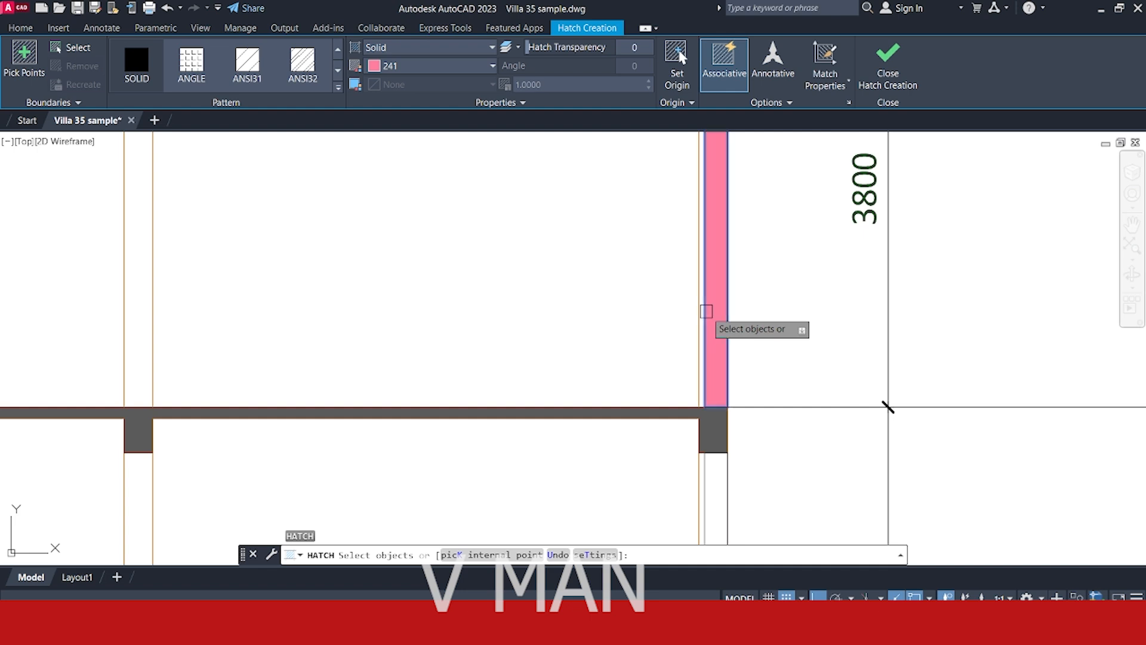
pyautogui.press('Return')
pyautogui.scroll(-4, 692, 315)
pyautogui.moveTo(727, 432); pyautogui.dragTo(729, 394, button='middle')
pyautogui.write('h')
pyautogui.press('Return')
pyautogui.scroll(4, 715, 374)
pyautogui.click(669, 357)
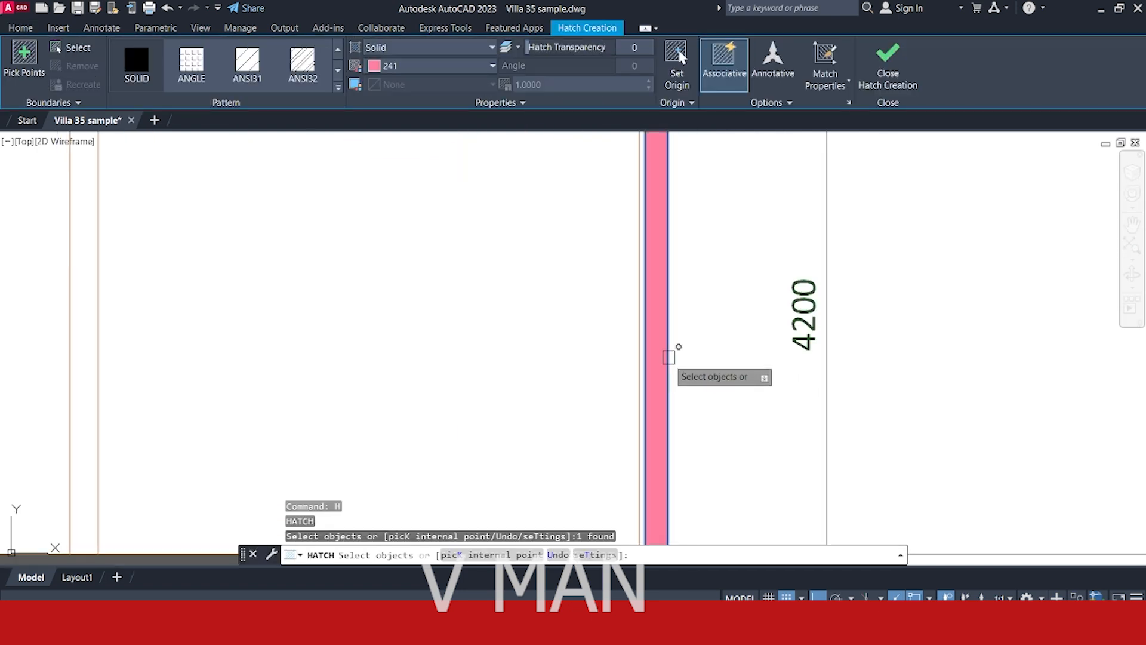
pyautogui.press('Escape')
pyautogui.scroll(-8, 609, 376)
pyautogui.scroll(3, 697, 199)
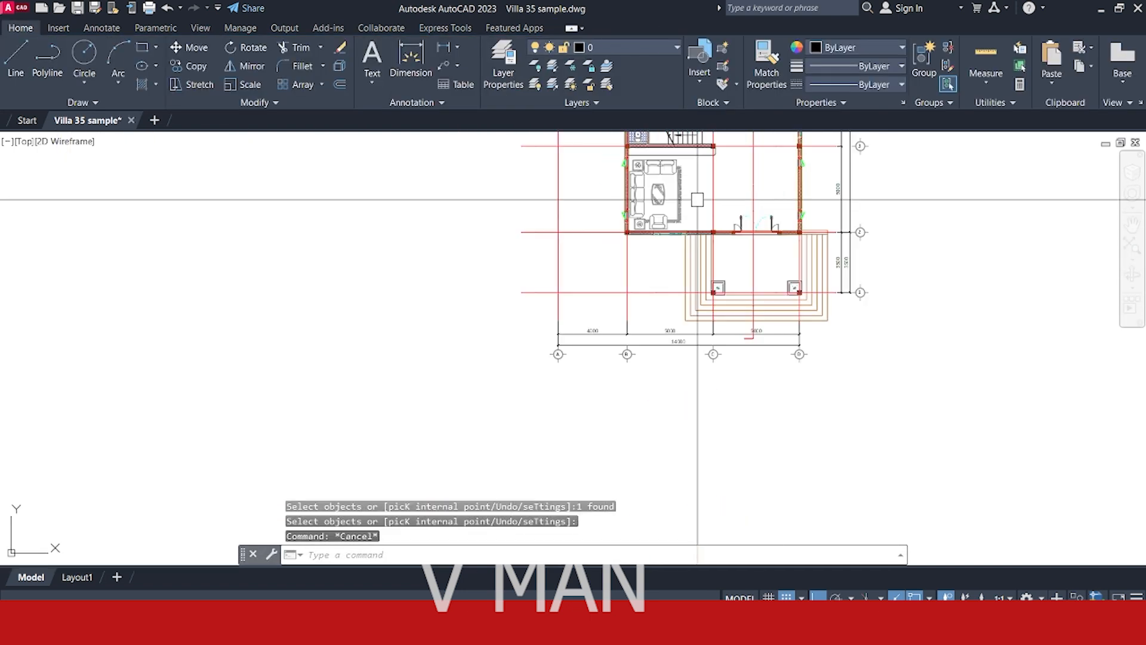
# Explode the upper floor plan block containing the bathrooms and the exterior wall hatch.
pyautogui.scroll(-8, 680, 282)
pyautogui.moveTo(391, 391); pyautogui.dragTo(622, 334, button='middle')
pyautogui.scroll(8, 245, 462)
pyautogui.moveTo(184, 431); pyautogui.dragTo(518, 406, button='middle')
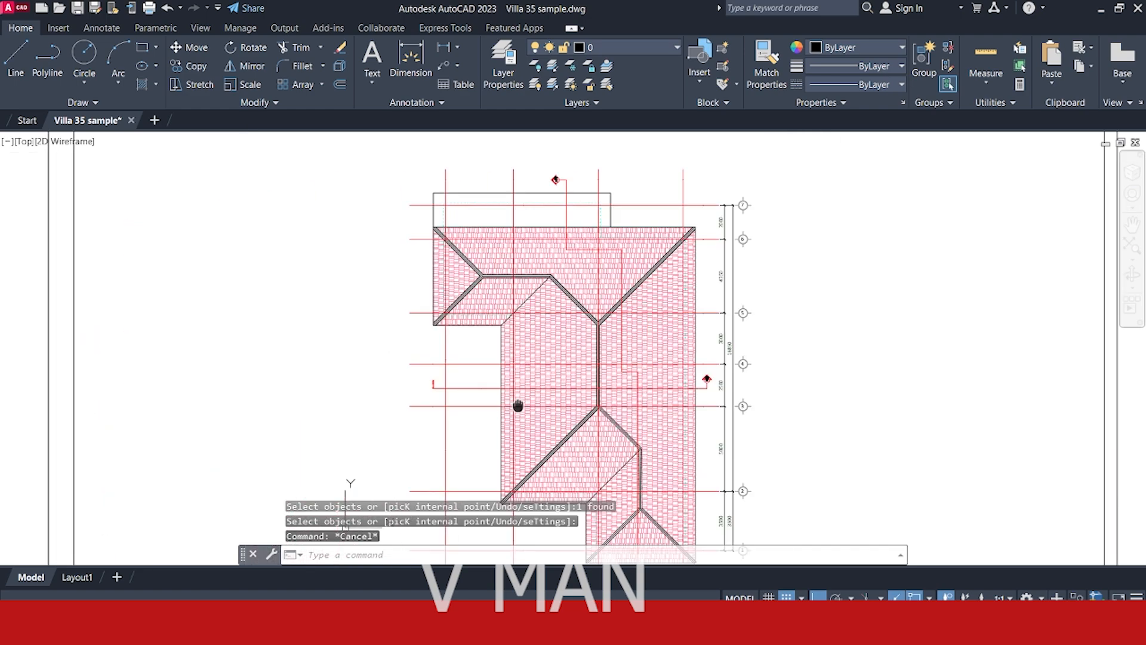
pyautogui.scroll(-6, 518, 406)
pyautogui.scroll(7, 519, 348)
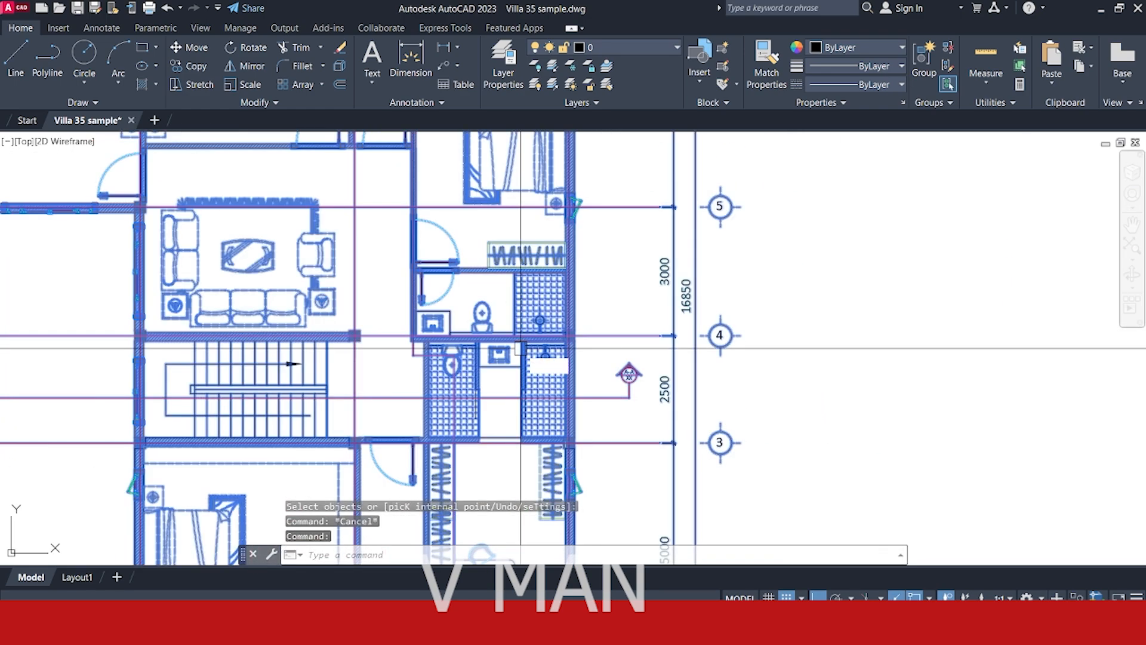
pyautogui.press('Escape')
pyautogui.scroll(6, 522, 346)
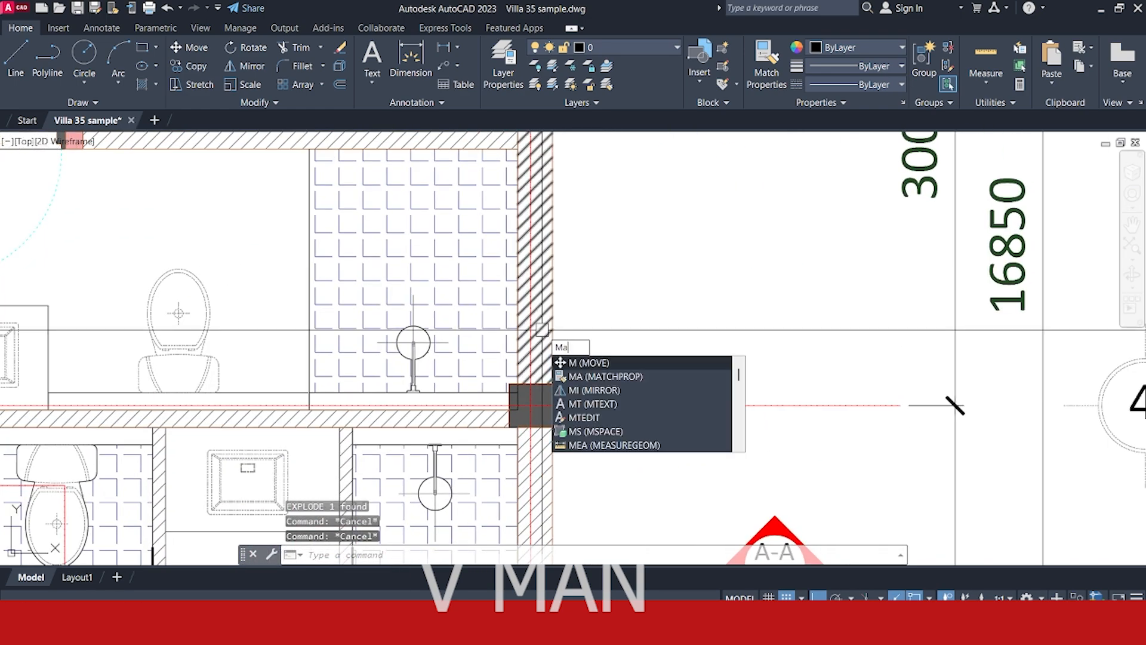
# Match the section's left upper and ground floor wall hatches to the exterior wall's diagonal hatch on the upper floor plan.
pyautogui.press('Return')
pyautogui.click(542, 326)
pyautogui.scroll(-12, 564, 336)
pyautogui.moveTo(686, 313)
pyautogui.mouseDown(button='middle')
pyautogui.moveTo(600, 299)
pyautogui.moveTo(351, 314)
pyautogui.mouseUp(button='middle')
pyautogui.scroll(2, 609, 238)
pyautogui.scroll(-4, 621, 233)
pyautogui.scroll(8, 633, 250)
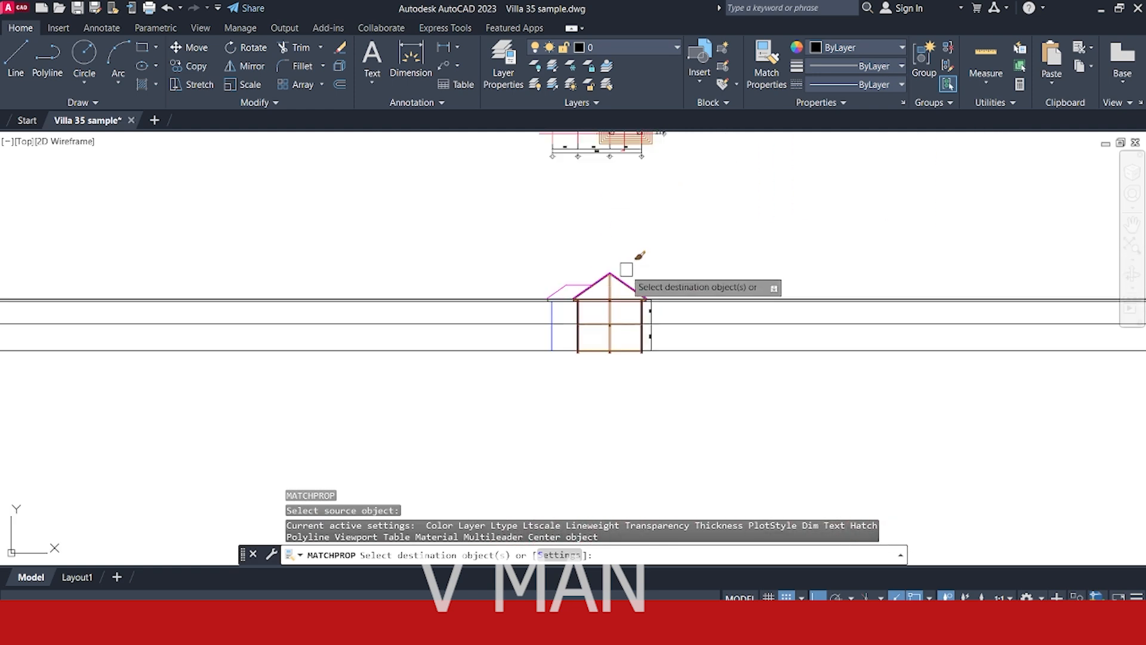
pyautogui.scroll(15, 580, 306)
pyautogui.click(567, 279)
pyautogui.scroll(-7, 566, 278)
pyautogui.moveTo(584, 483); pyautogui.dragTo(595, 348, button='middle')
pyautogui.scroll(4, 594, 347)
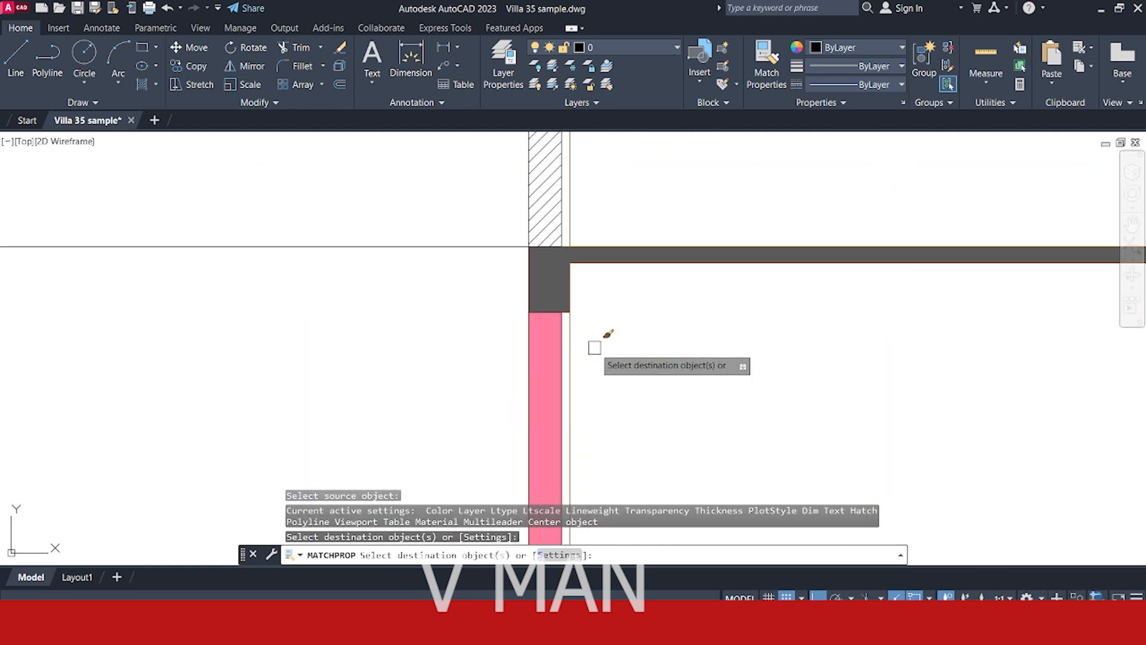
pyautogui.scroll(3, 594, 347)
pyautogui.click(521, 328)
# Apply the same matched diagonal hatch properties to the section's right upper and ground floor walls.
pyautogui.scroll(-7, 593, 341)
pyautogui.scroll(5, 604, 324)
pyautogui.scroll(3, 653, 297)
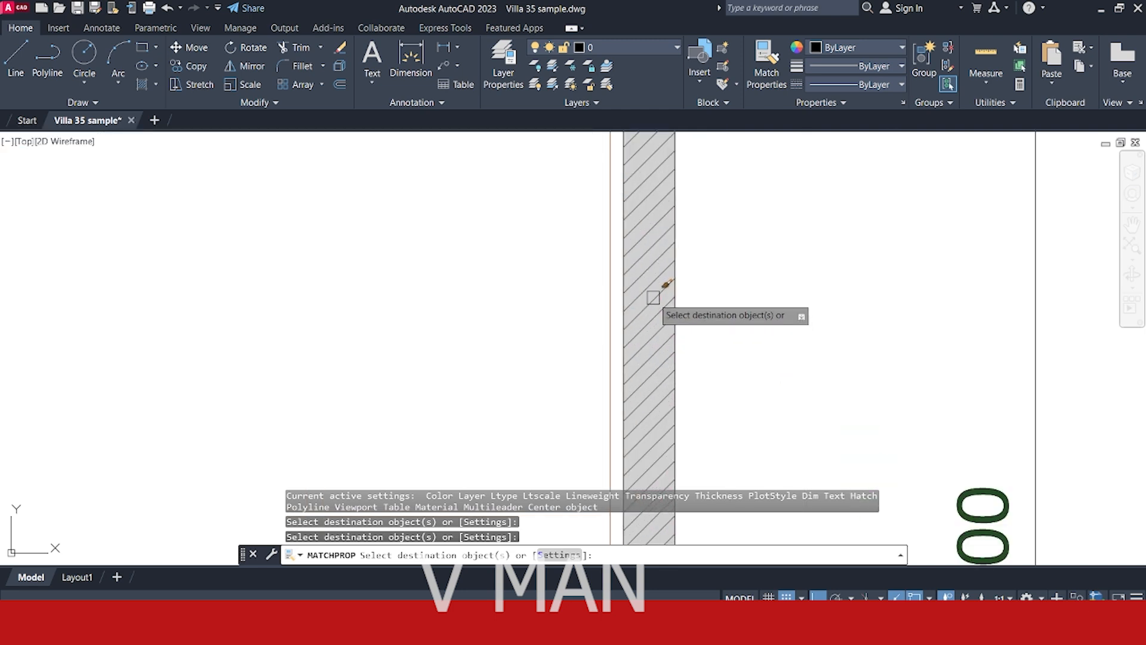
pyautogui.click(653, 297)
pyautogui.scroll(-6, 653, 297)
pyautogui.moveTo(649, 194); pyautogui.dragTo(660, 327, button='middle')
pyautogui.scroll(6, 660, 328)
pyautogui.click(661, 327)
pyautogui.press('Return')
pyautogui.scroll(-8, 632, 344)
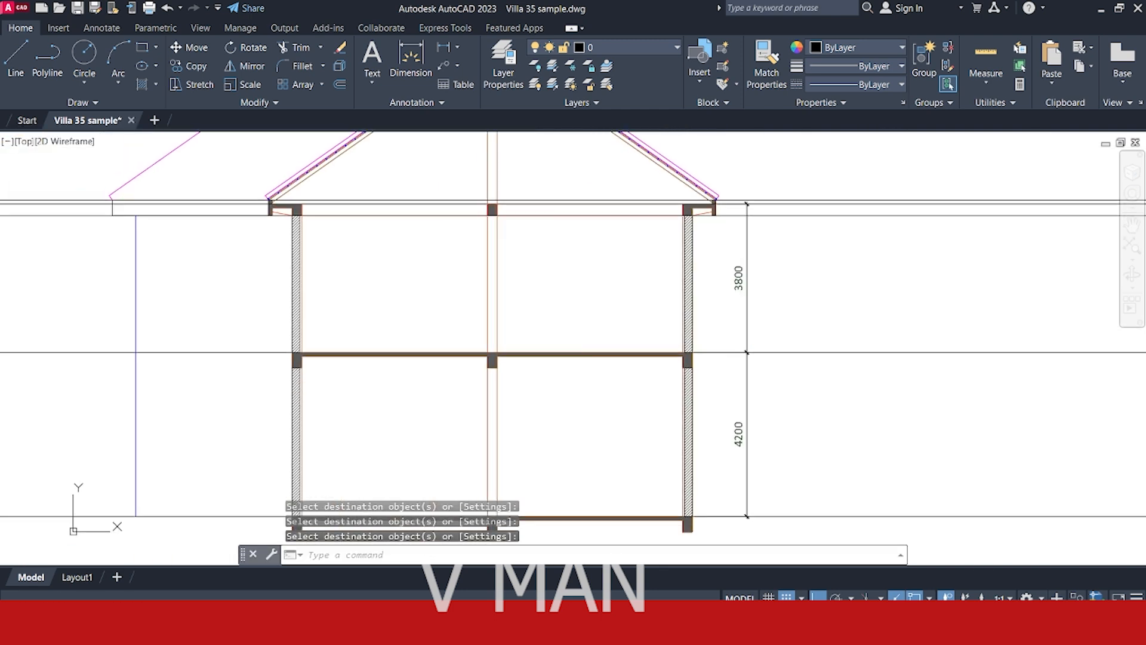
# Match the outlines of the section's right upper and ground floor walls to the adjacent brown column line.
pyautogui.scroll(6, 716, 331)
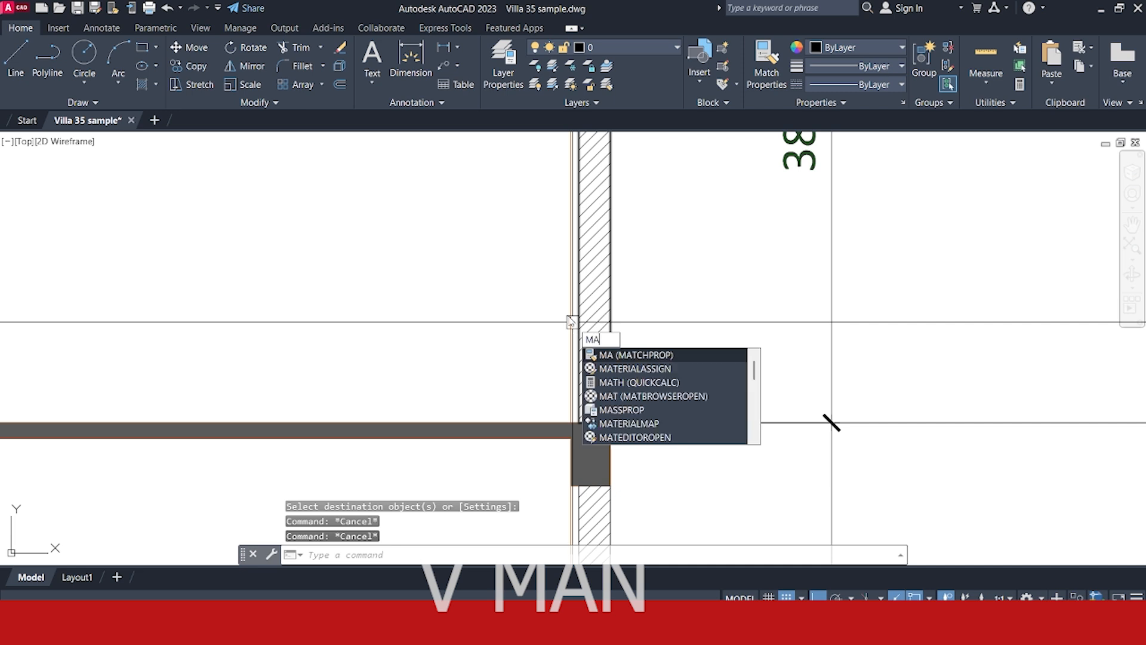
pyautogui.press('Return')
pyautogui.scroll(4, 572, 323)
pyautogui.click(584, 305)
pyautogui.click(587, 297)
pyautogui.scroll(-8, 560, 327)
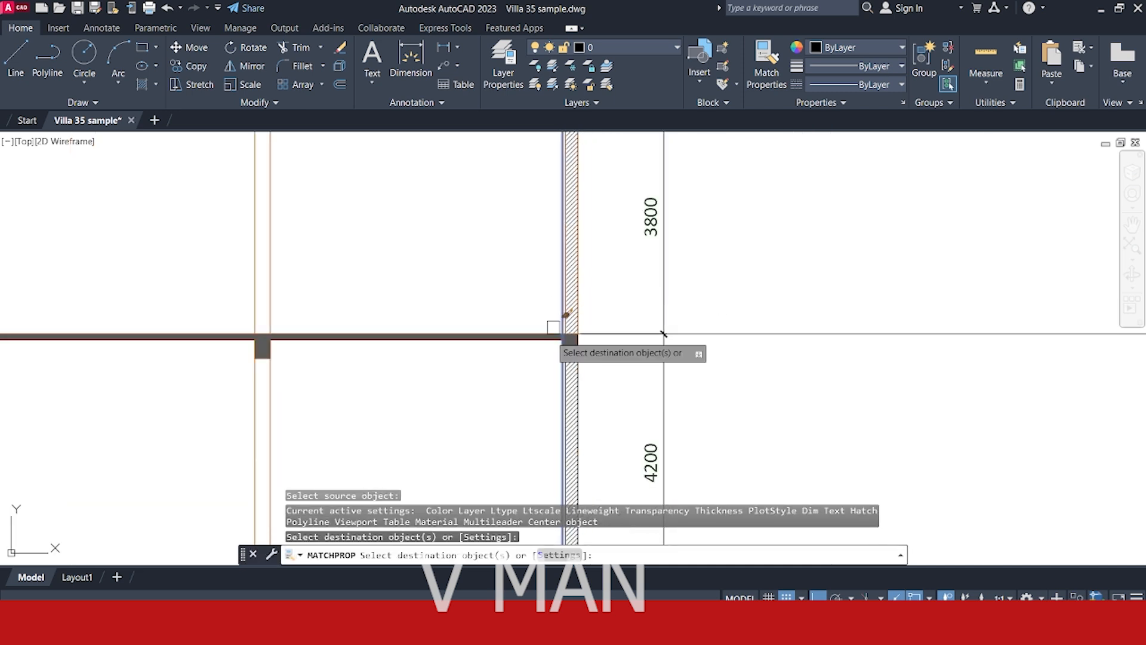
pyautogui.scroll(8, 560, 388)
pyautogui.click(583, 384)
pyautogui.scroll(-2, 588, 380)
# Apply the same brown line properties to the outlines of the section's left upper and ground floor walls.
pyautogui.scroll(-8, 587, 381)
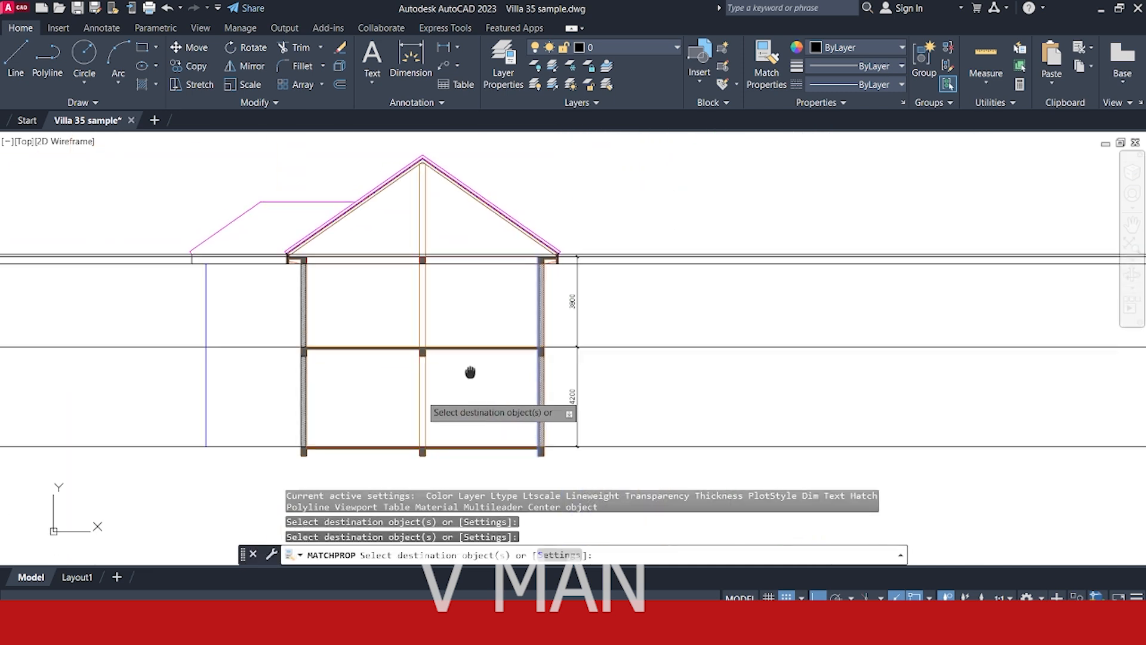
pyautogui.scroll(10, 504, 323)
pyautogui.click(338, 337)
pyautogui.scroll(-8, 456, 353)
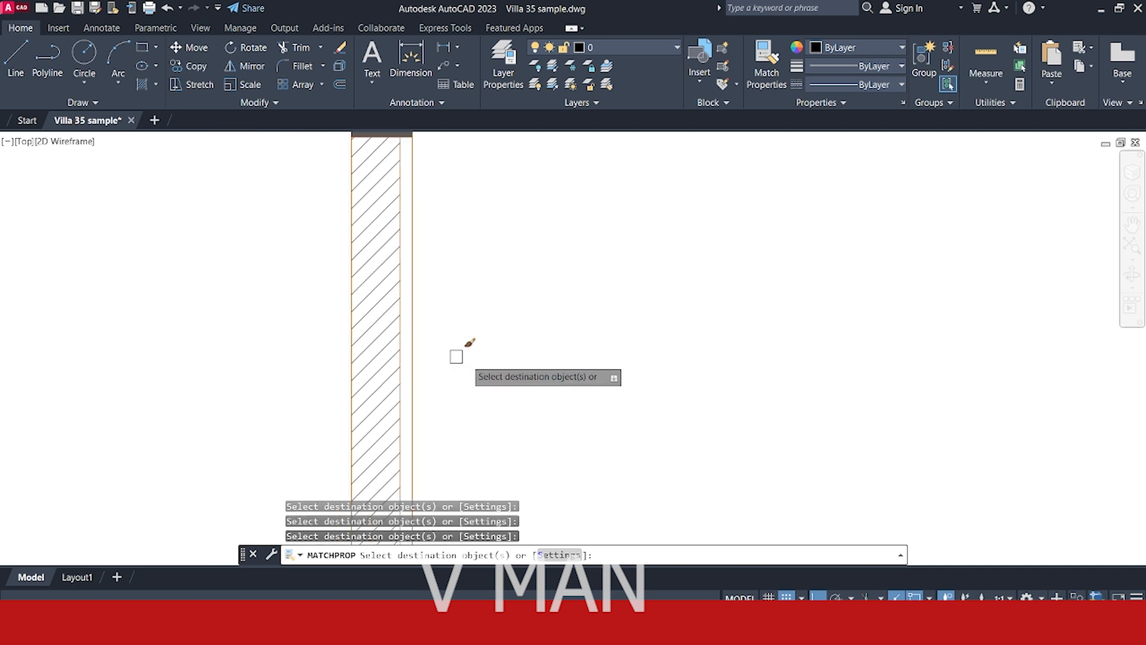
pyautogui.scroll(9, 537, 367)
pyautogui.press('Return')
# Examine where section line A-A crosses the right exterior wall on both floor plans, checking each floor for a window.
pyautogui.scroll(-8, 537, 346)
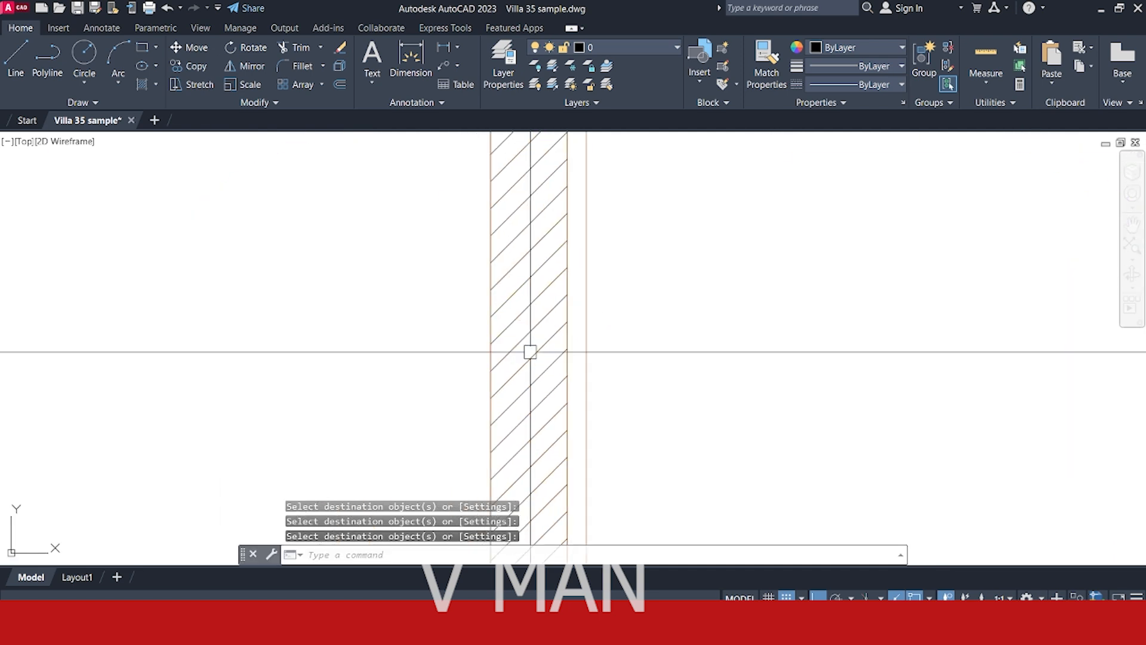
pyautogui.scroll(8, 629, 358)
pyautogui.click(595, 375)
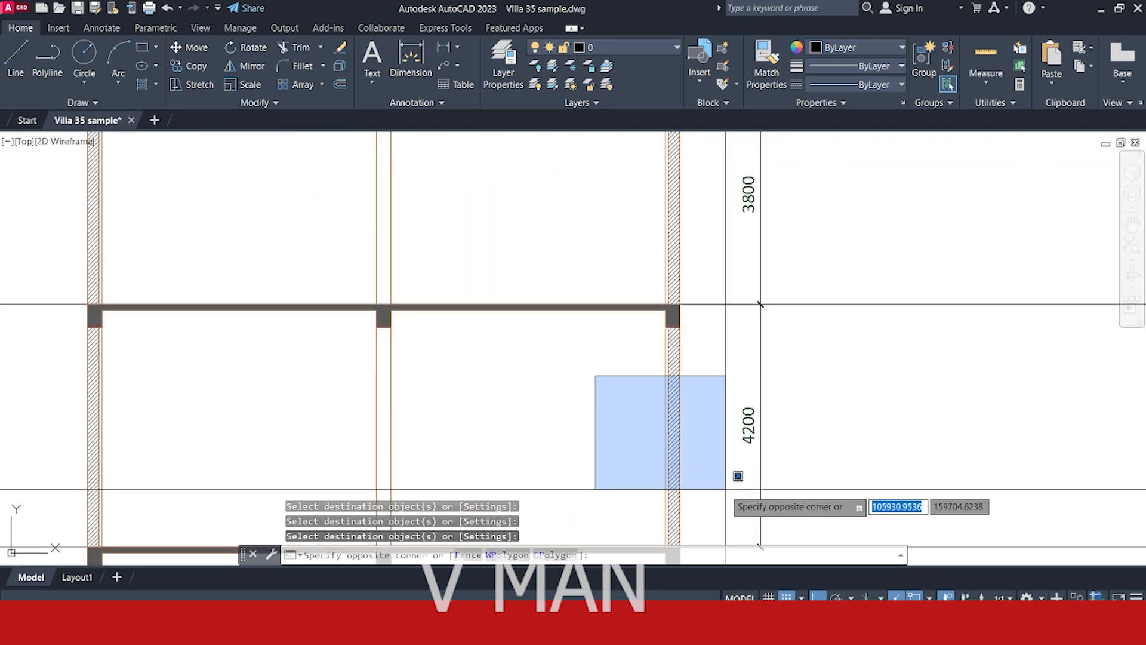
pyautogui.scroll(-2, 646, 379)
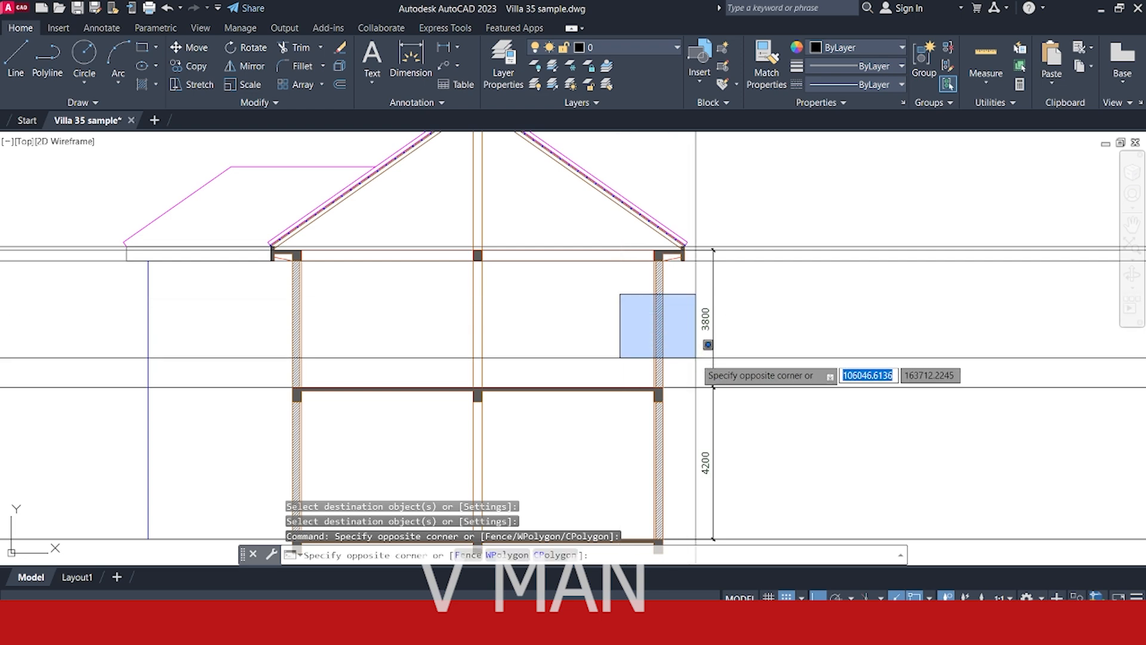
pyautogui.click(695, 358)
pyautogui.scroll(-10, 621, 363)
pyautogui.moveTo(634, 221); pyautogui.dragTo(655, 453, button='middle')
pyautogui.scroll(2, 626, 382)
pyautogui.moveTo(676, 500); pyautogui.dragTo(629, 464, button='middle')
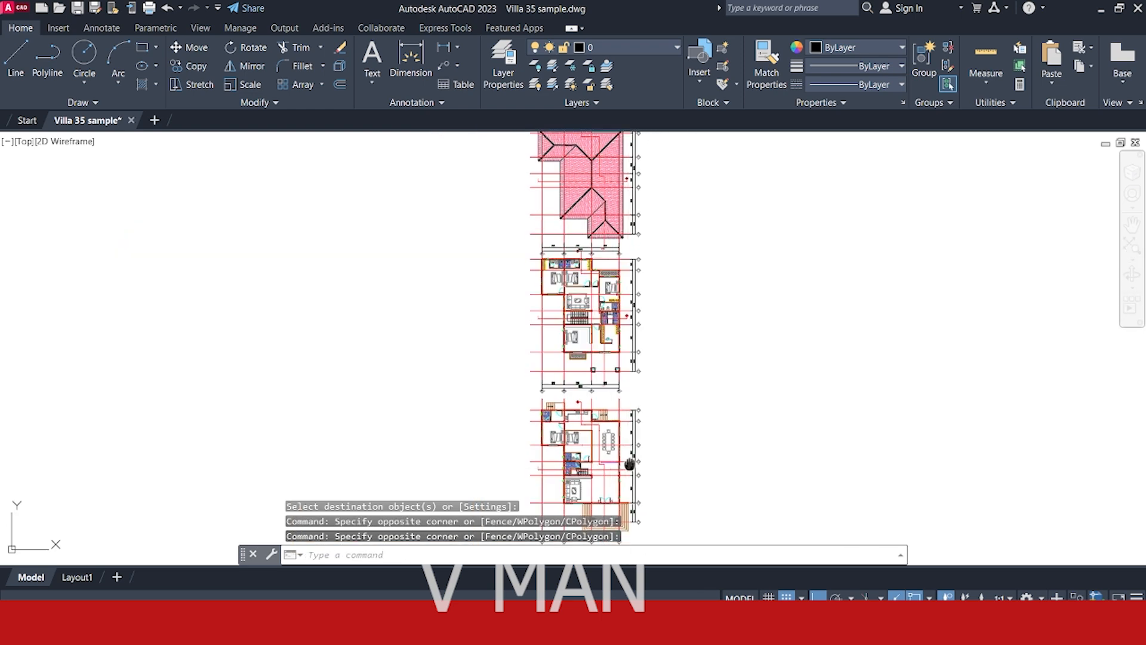
pyautogui.scroll(10, 629, 464)
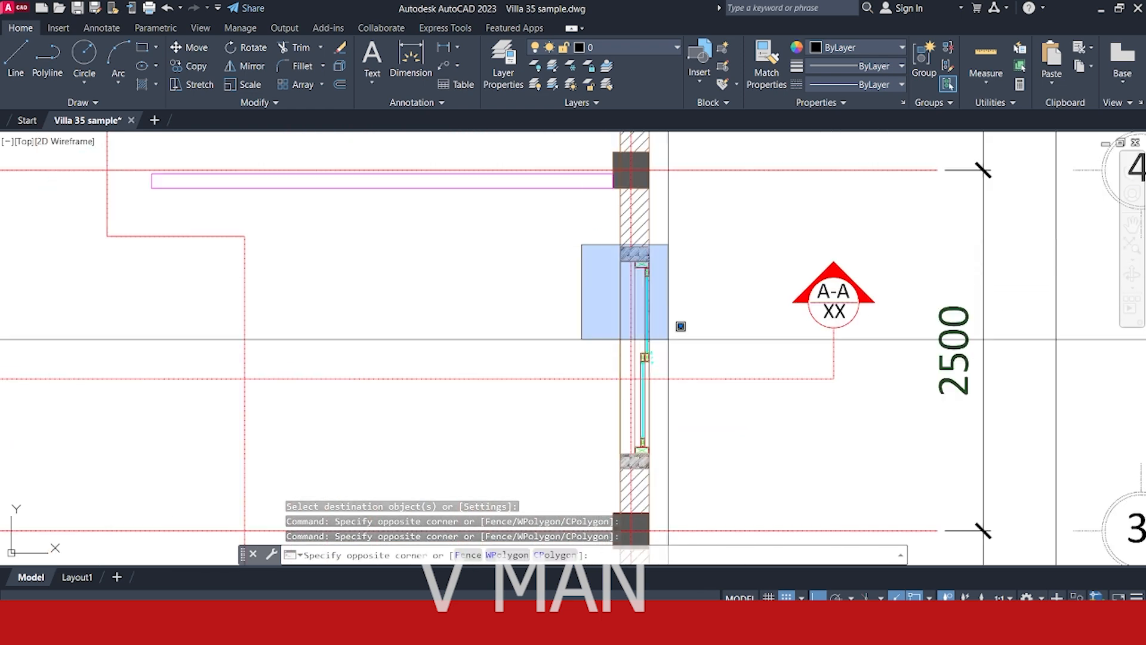
pyautogui.click(743, 482)
pyautogui.scroll(-10, 735, 489)
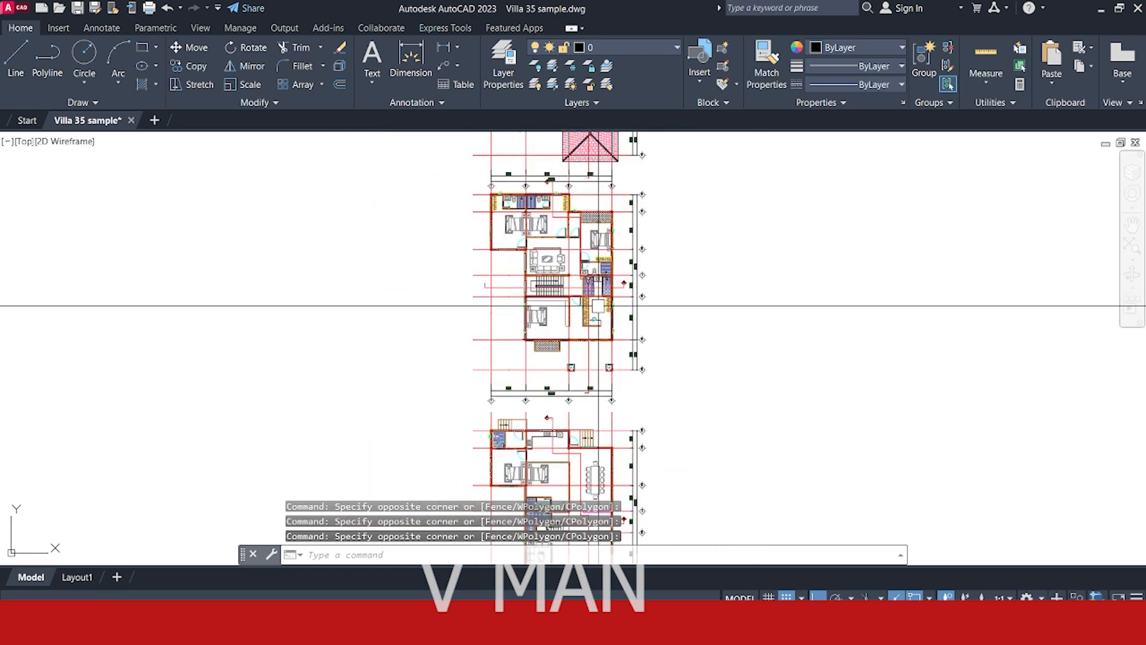
pyautogui.scroll(10, 598, 306)
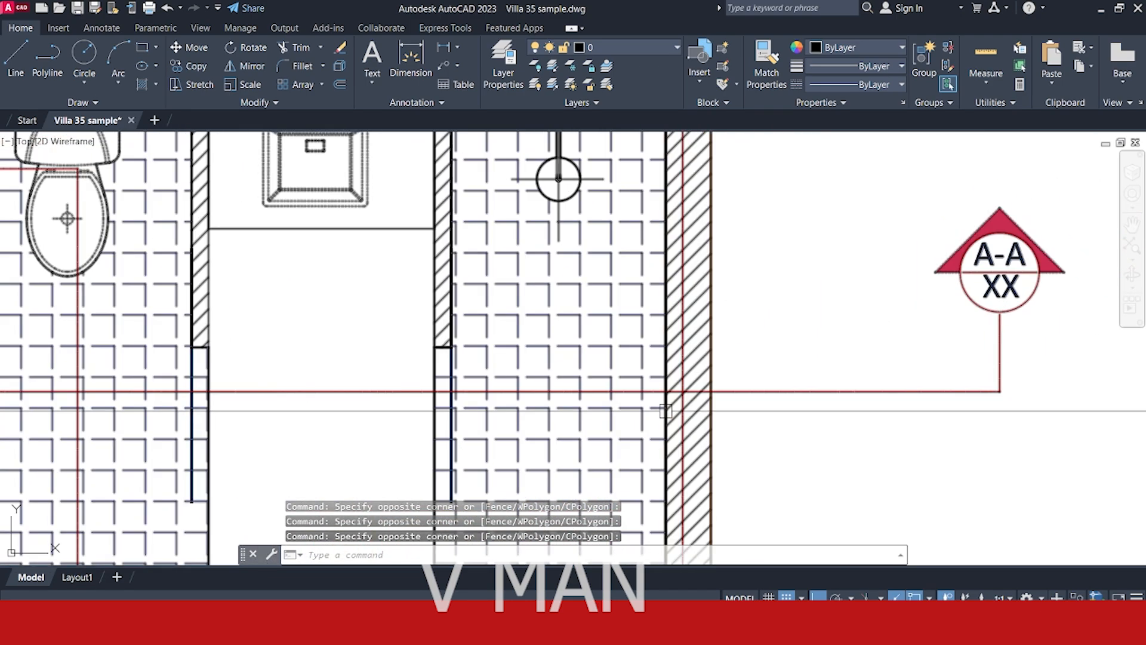
pyautogui.click(629, 298)
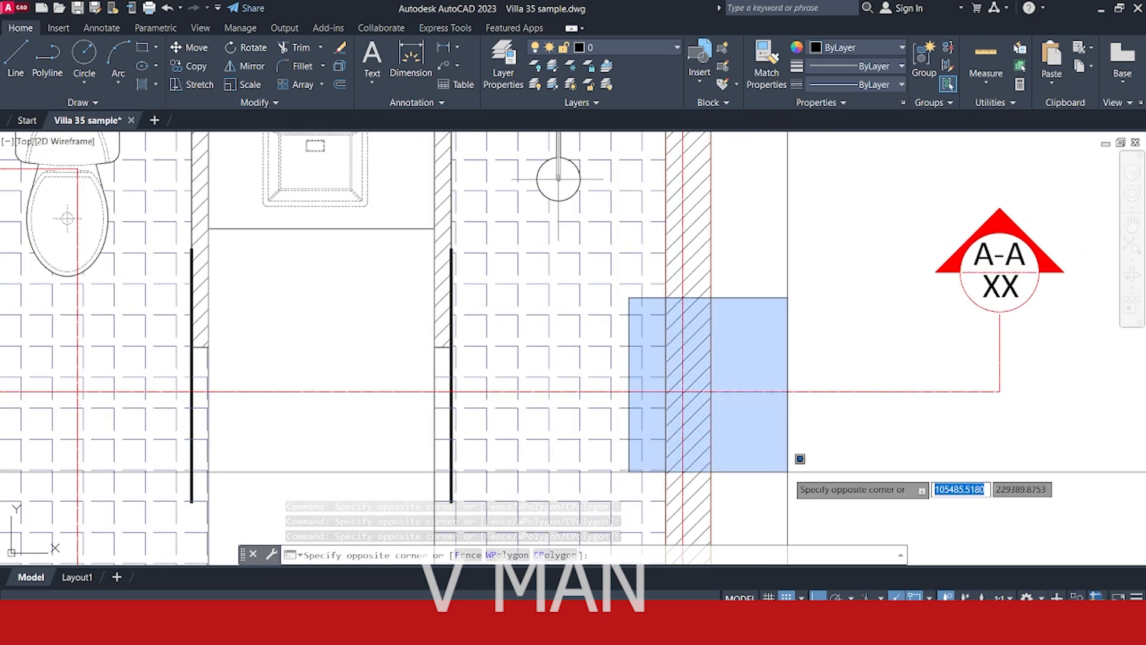
pyautogui.press('Escape')
pyautogui.scroll(-10, 627, 424)
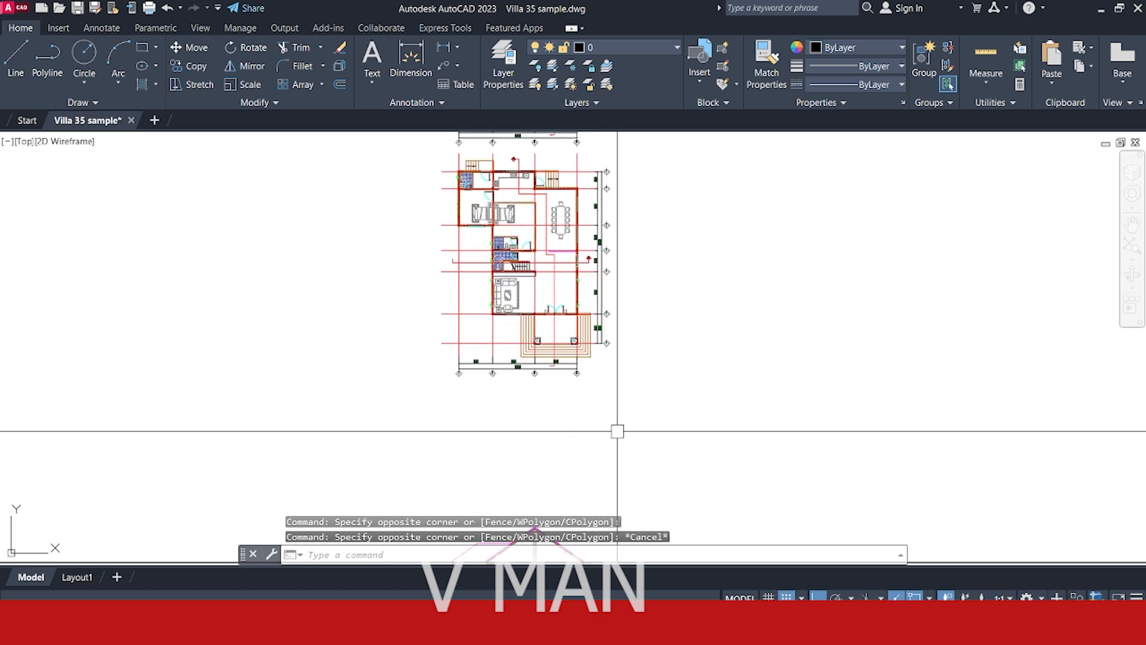
pyautogui.scroll(6, 573, 310)
pyautogui.scroll(-8, 567, 355)
pyautogui.scroll(6, 562, 436)
pyautogui.moveTo(582, 522)
pyautogui.mouseDown(button='middle')
pyautogui.moveTo(562, 435)
pyautogui.moveTo(599, 372)
pyautogui.mouseUp(button='middle')
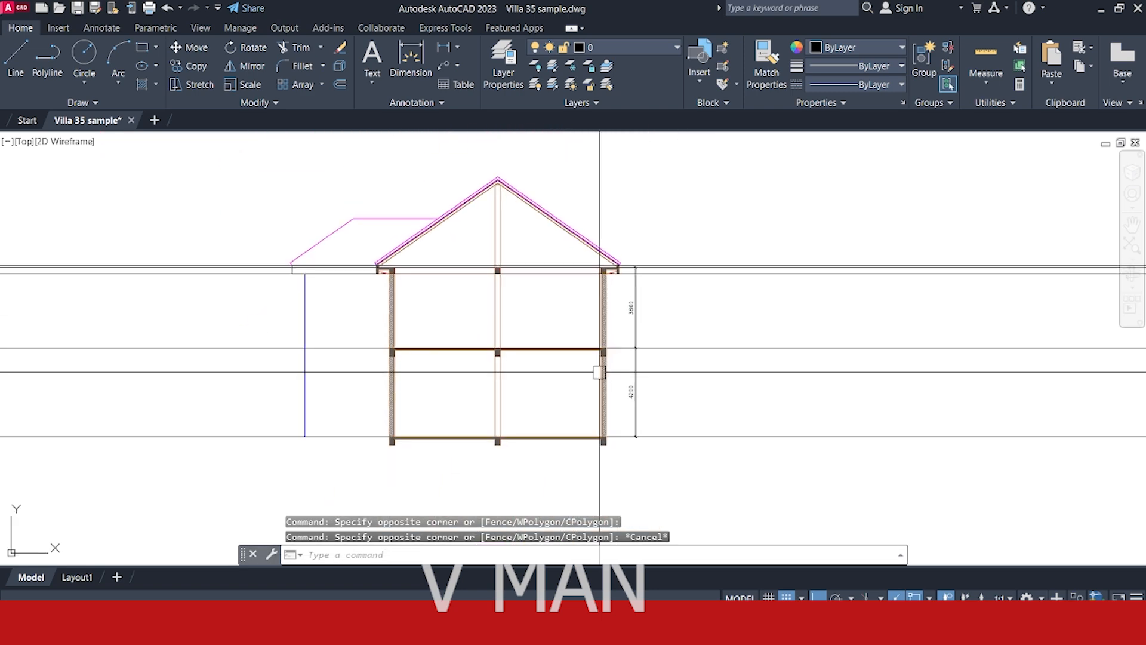
# Copy the horizontal ground floor level line 900 upward across the section's right ground floor wall to mark the window sill.
pyautogui.scroll(5, 599, 358)
pyautogui.scroll(-3, 621, 335)
pyautogui.press('Escape')
pyautogui.scroll(5, 633, 441)
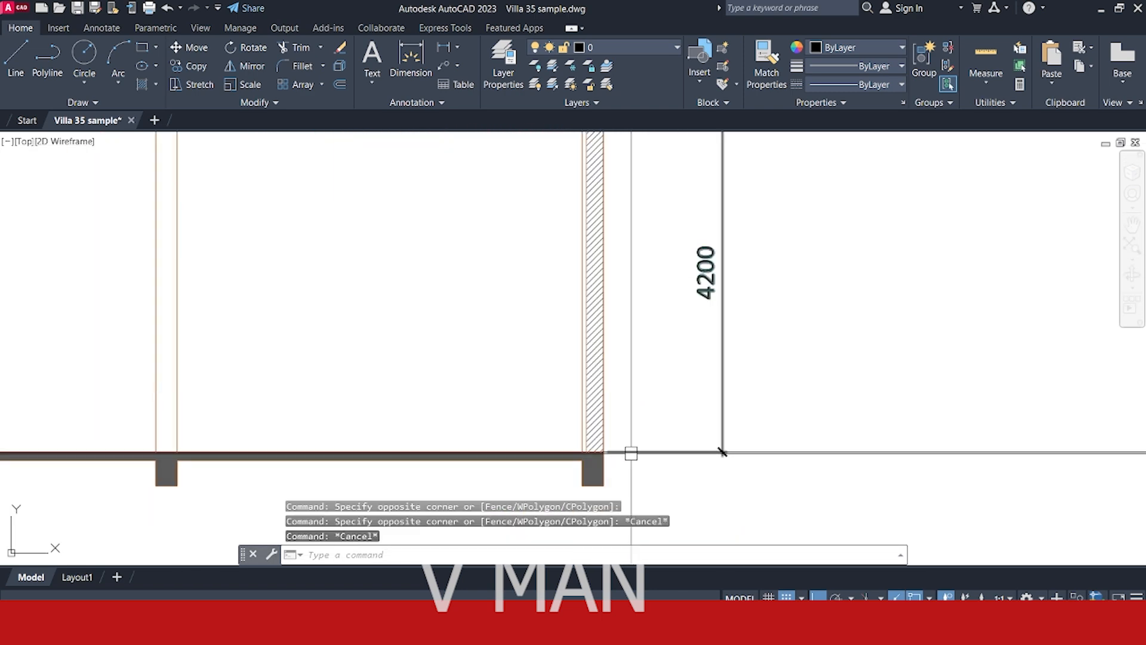
pyautogui.click(833, 433)
pyautogui.click(647, 460)
pyautogui.press('Escape')
pyautogui.click(875, 430)
pyautogui.click(823, 498)
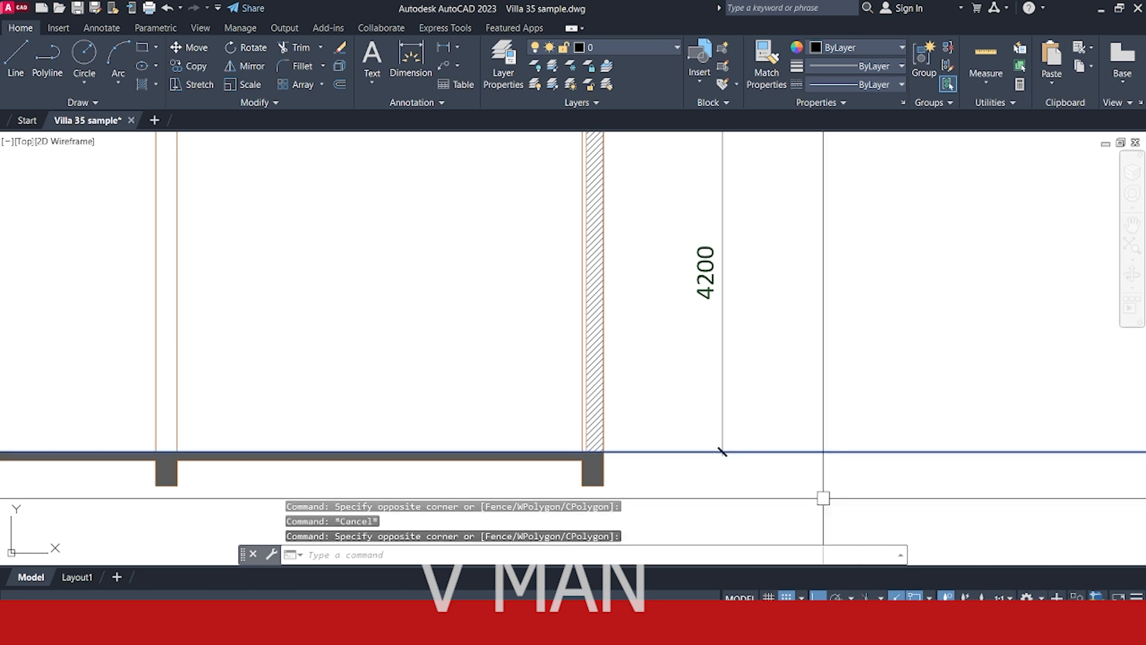
pyautogui.write('co')
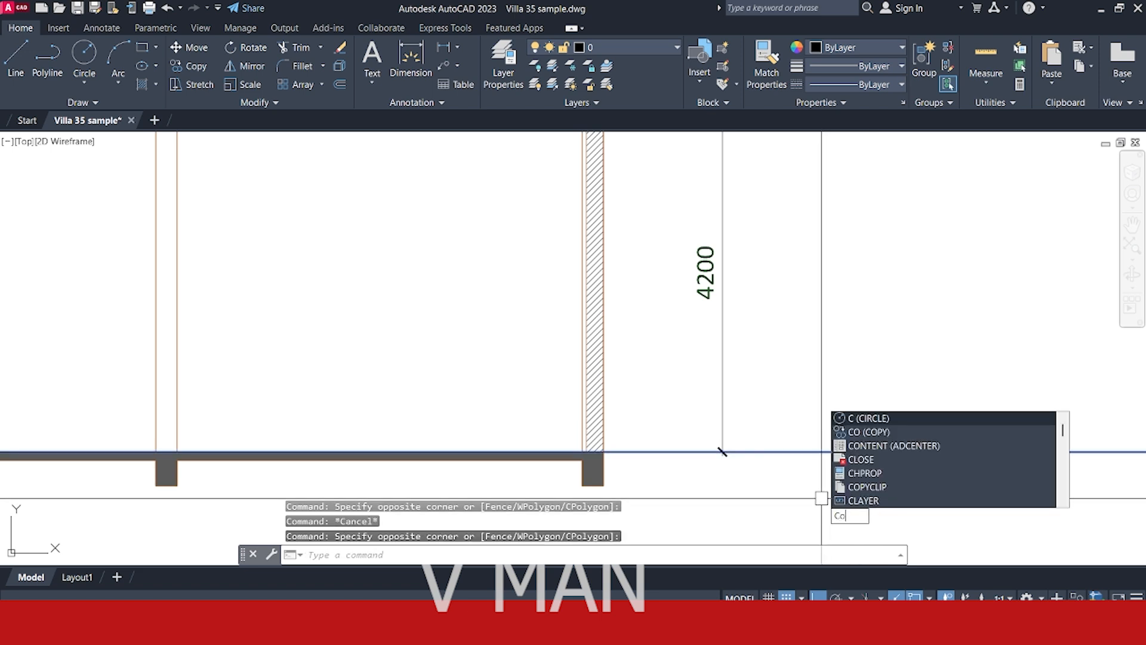
pyautogui.press('Return')
pyautogui.click(722, 452)
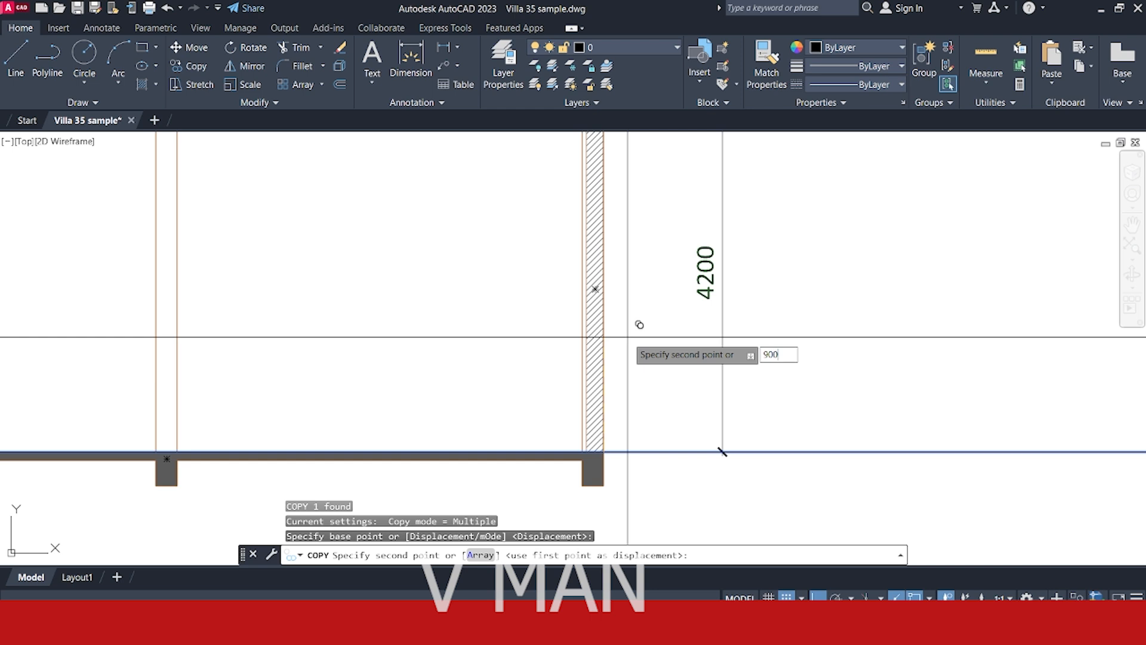
pyautogui.press('Return')
pyautogui.press('Return')
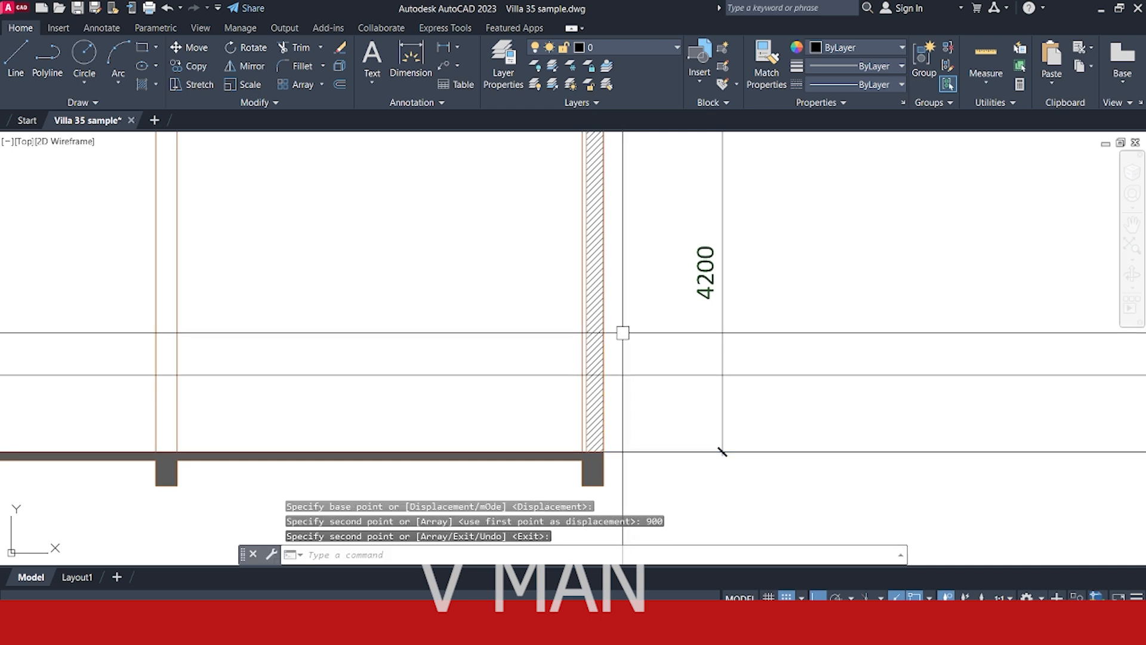
pyautogui.press('Escape')
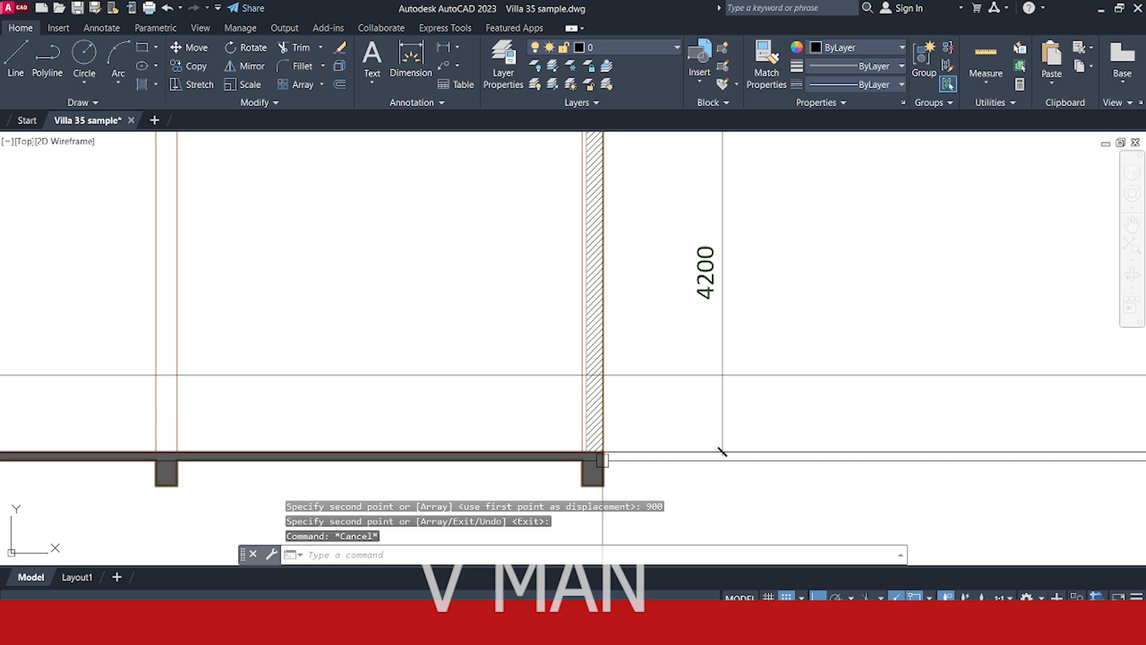
# Copy the ground floor window sill line 1600 upward to mark the window head across the section's right wall.
pyautogui.moveTo(607, 412); pyautogui.dragTo(583, 383, button='middle')
pyautogui.press('Escape')
pyautogui.click(624, 320)
pyautogui.click(600, 382)
pyautogui.write('c')
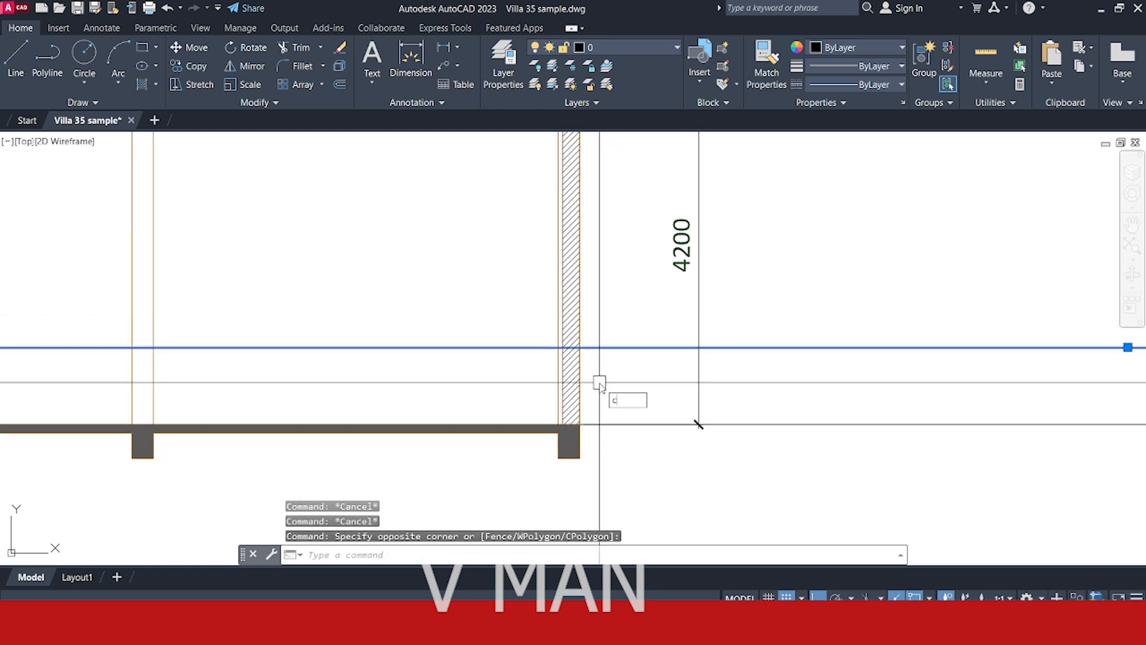
pyautogui.write('o')
pyautogui.press('Return')
pyautogui.click(600, 347)
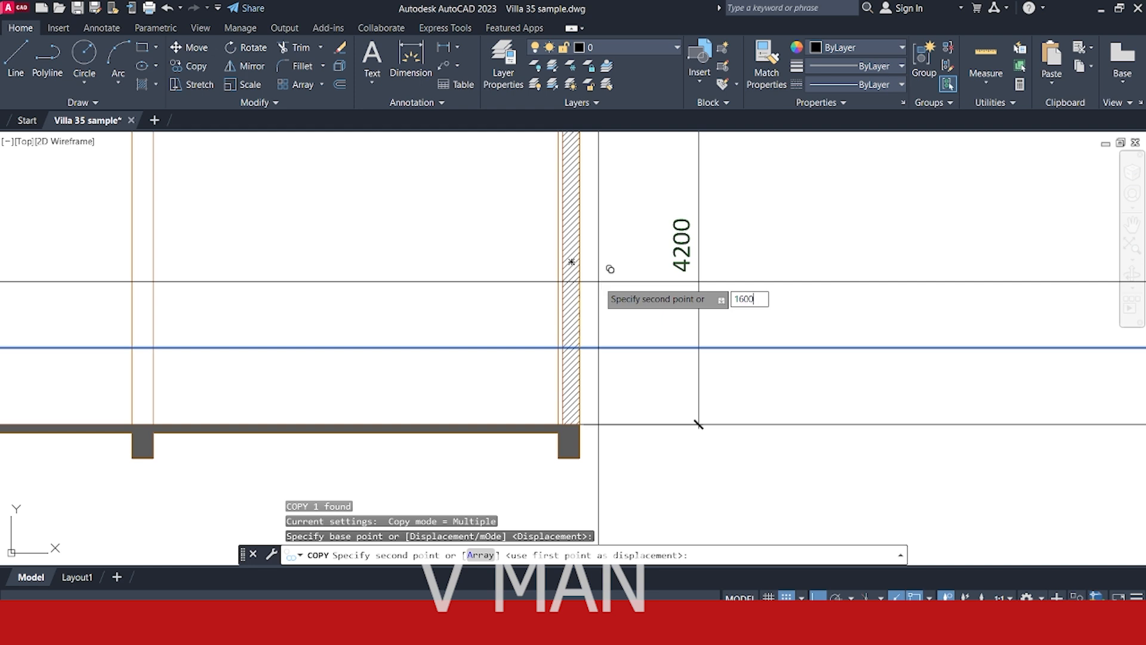
pyautogui.press('Return')
pyautogui.press('Escape')
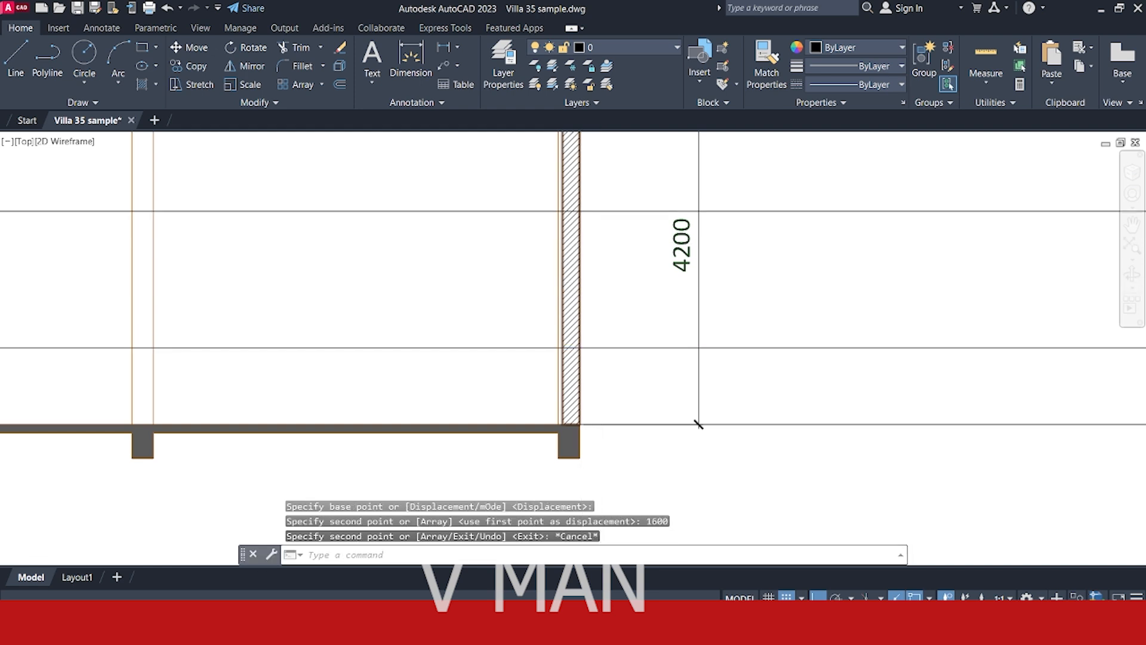
# Draw a rectangle across the hatched right ground floor wall between the window head and sill lines.
pyautogui.scroll(2, 582, 242)
pyautogui.click(529, 176)
pyautogui.press('Escape')
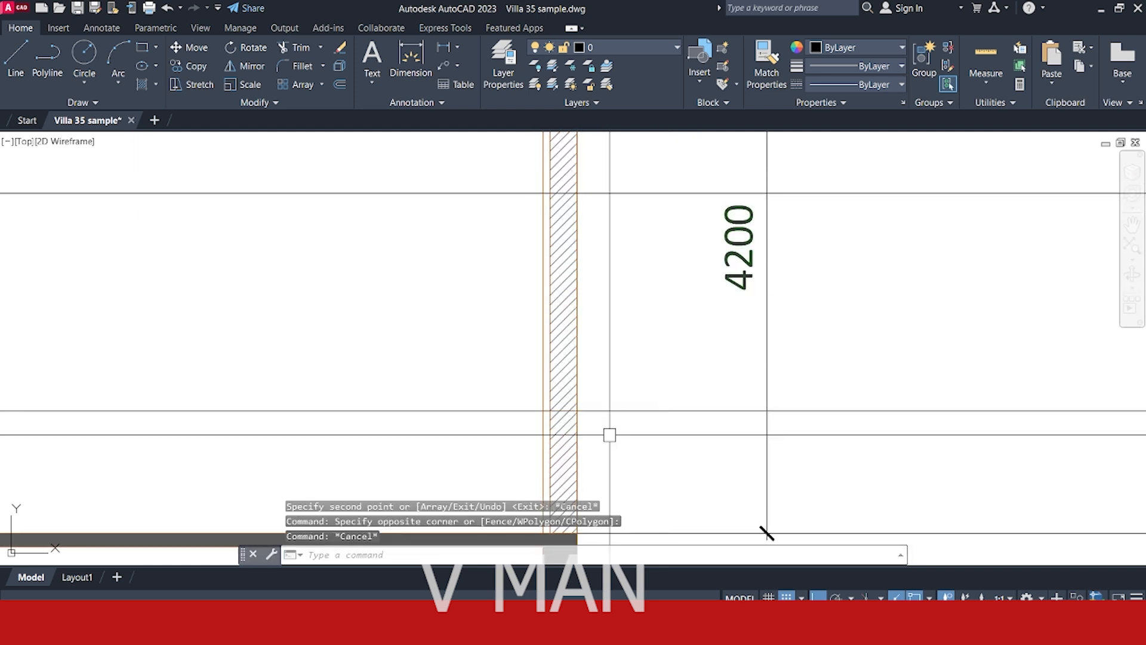
pyautogui.write('rec')
pyautogui.press('Return')
pyautogui.click(550, 193)
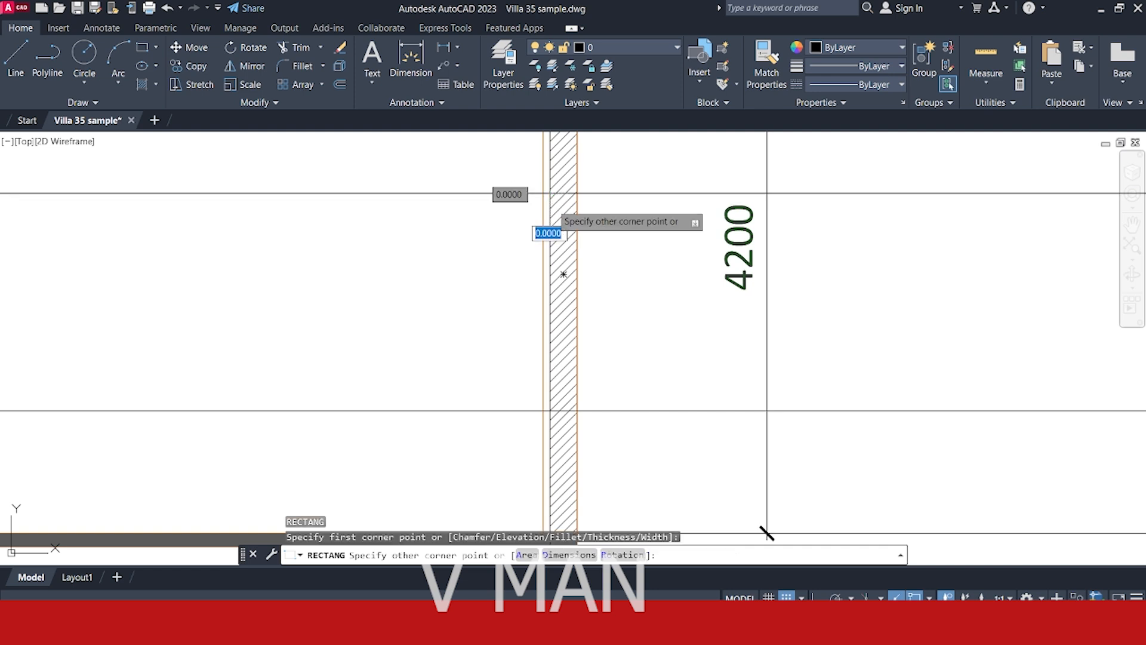
pyautogui.click(577, 410)
pyautogui.press('Escape')
# Match the window rectangle's properties to the brown outline of the right ground floor wall.
pyautogui.write('m')
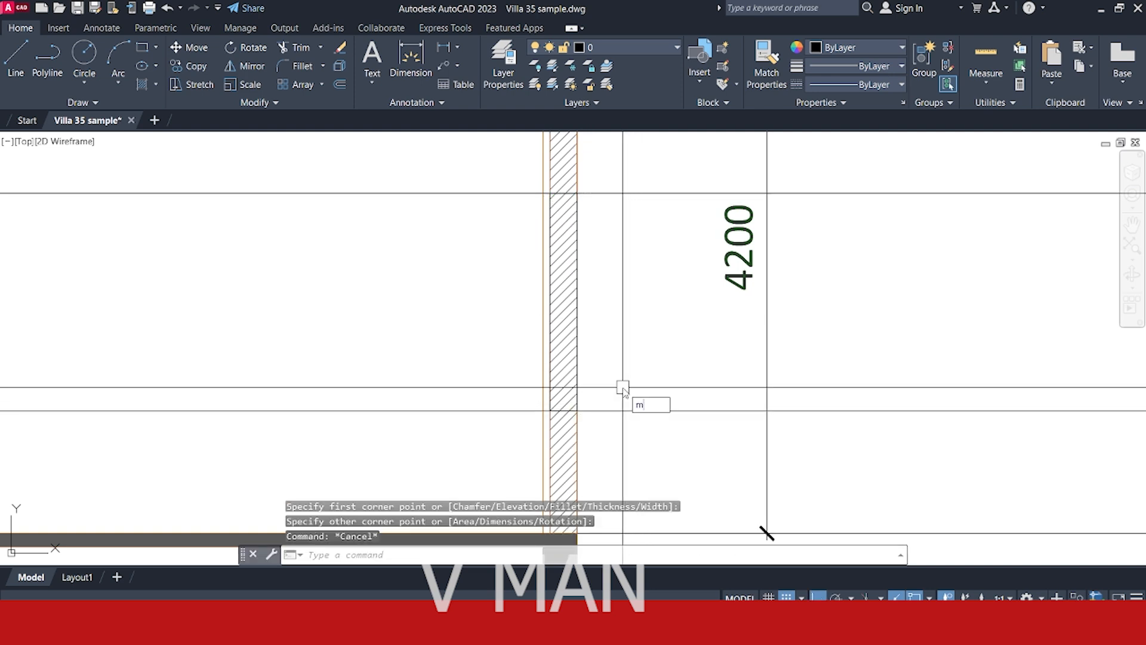
pyautogui.write('a')
pyautogui.press('Return')
pyautogui.click(577, 421)
pyautogui.scroll(1, 574, 420)
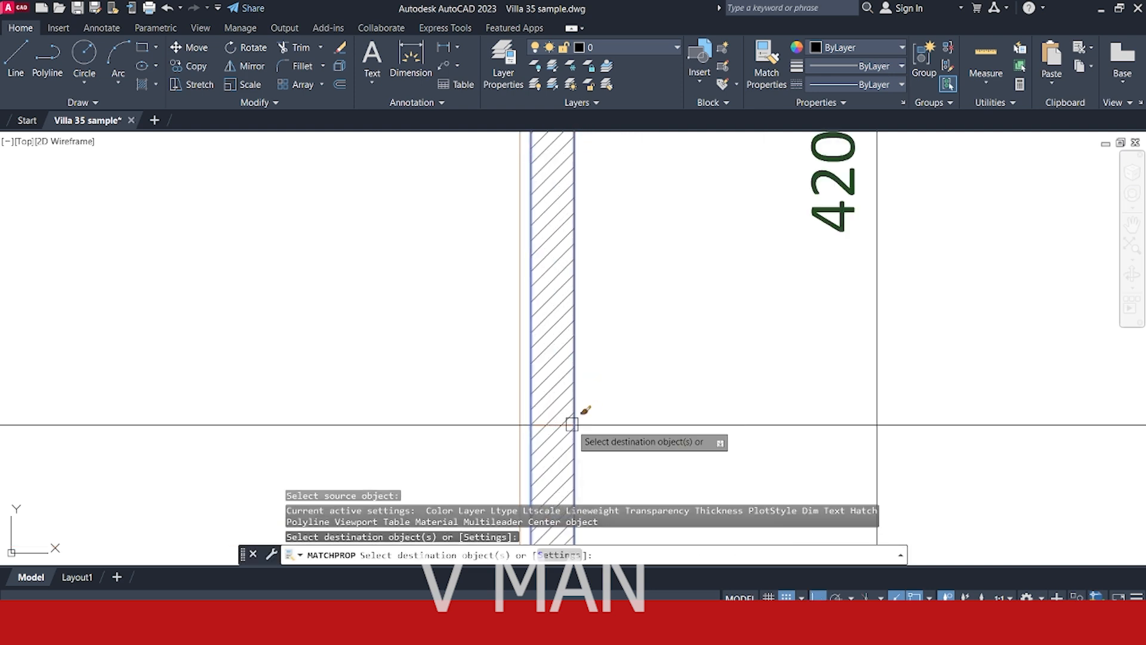
pyautogui.click(550, 405)
pyautogui.scroll(1, 546, 410)
pyautogui.press('Escape')
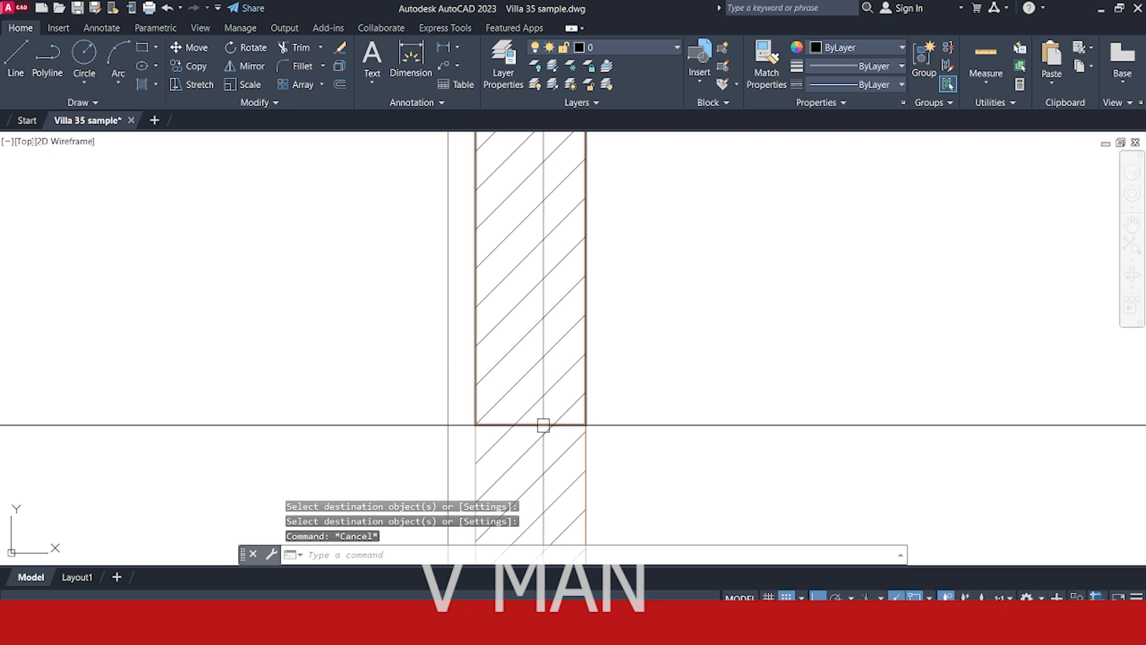
# Create a wipeout from the window rectangle in the right ground floor wall, keeping the original polyline.
pyautogui.click(543, 425)
pyautogui.scroll(-2, 552, 394)
pyautogui.moveTo(548, 360); pyautogui.dragTo(545, 420, button='middle')
pyautogui.scroll(-1, 531, 274)
pyautogui.moveTo(534, 190); pyautogui.dragTo(539, 245, button='middle')
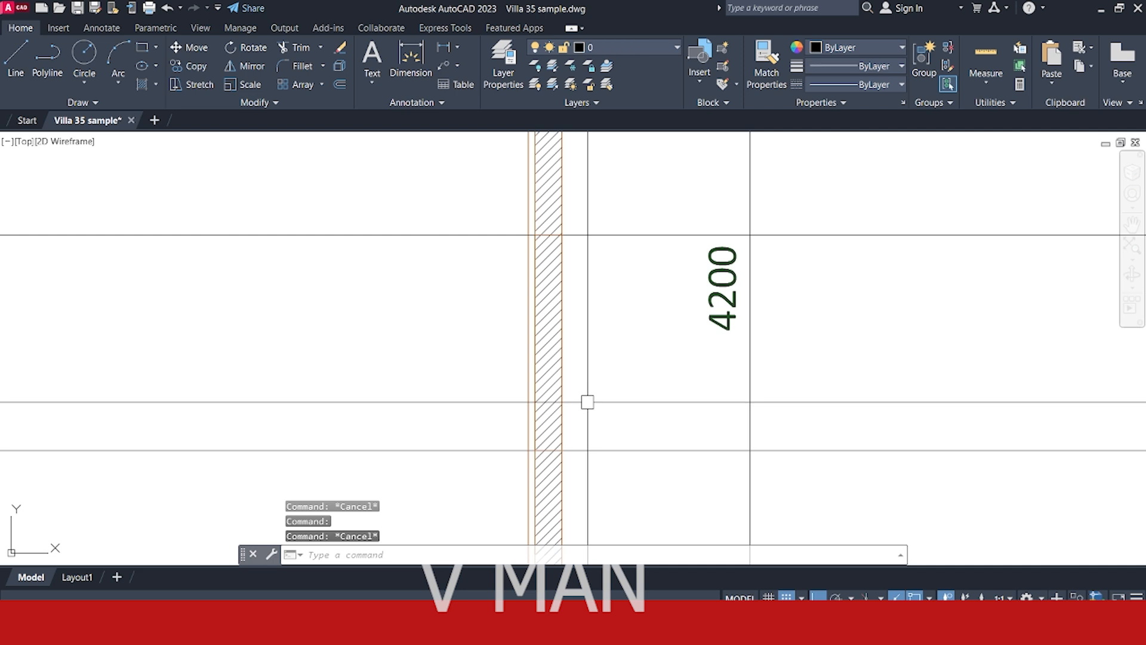
pyautogui.write('wi')
pyautogui.press('Return')
pyautogui.write('p')
pyautogui.press('Return')
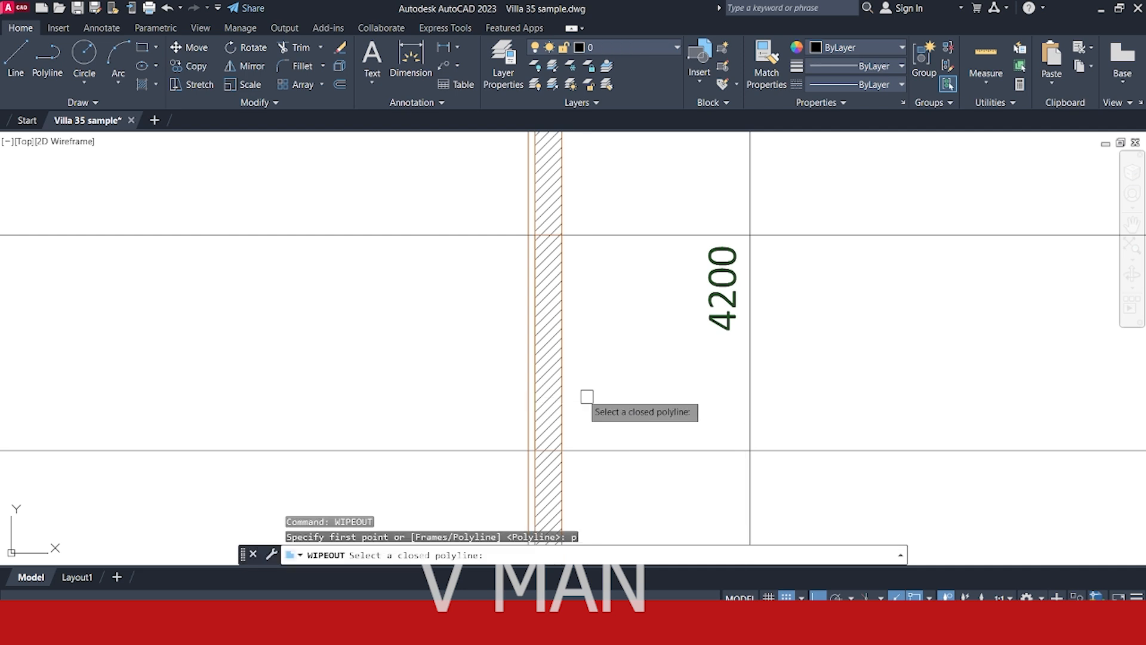
pyautogui.click(564, 374)
pyautogui.press('Return')
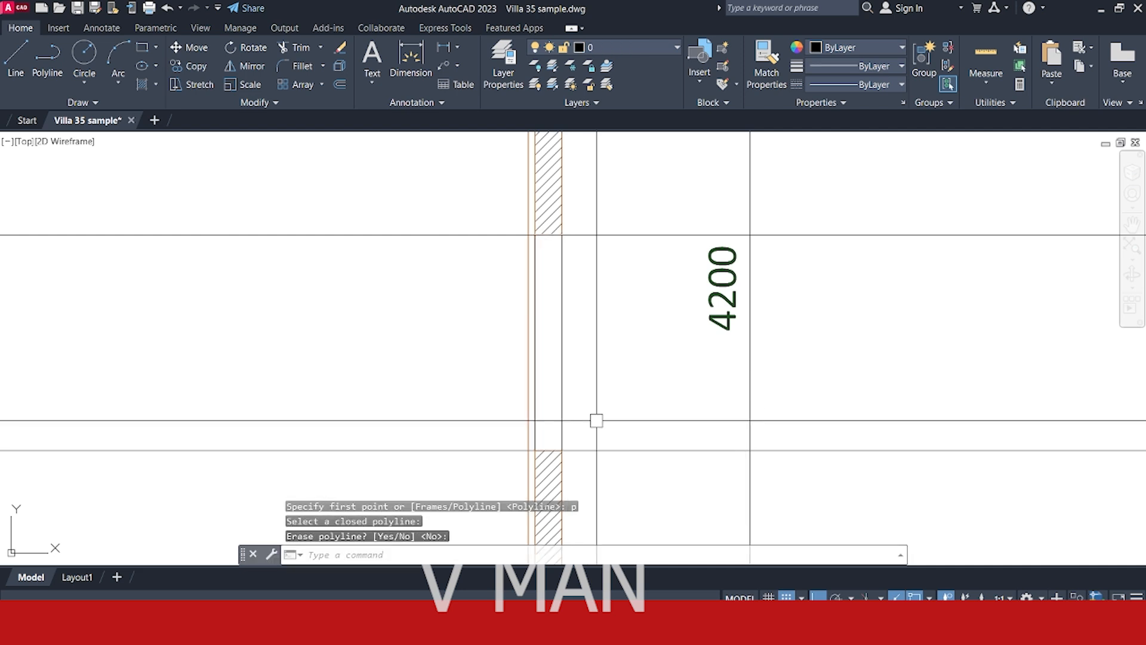
# Match the window wipeout's properties to the brown outline of the right ground floor wall.
pyautogui.write('ma')
pyautogui.press('Return')
pyautogui.scroll(5, 560, 450)
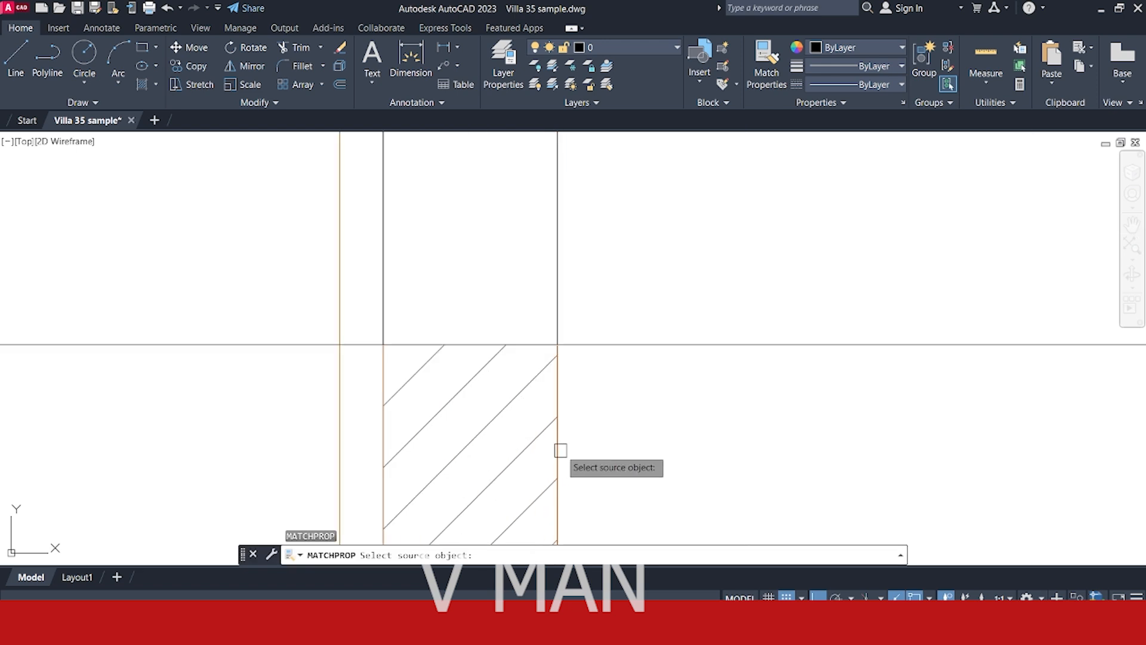
pyautogui.click(562, 446)
pyautogui.click(534, 334)
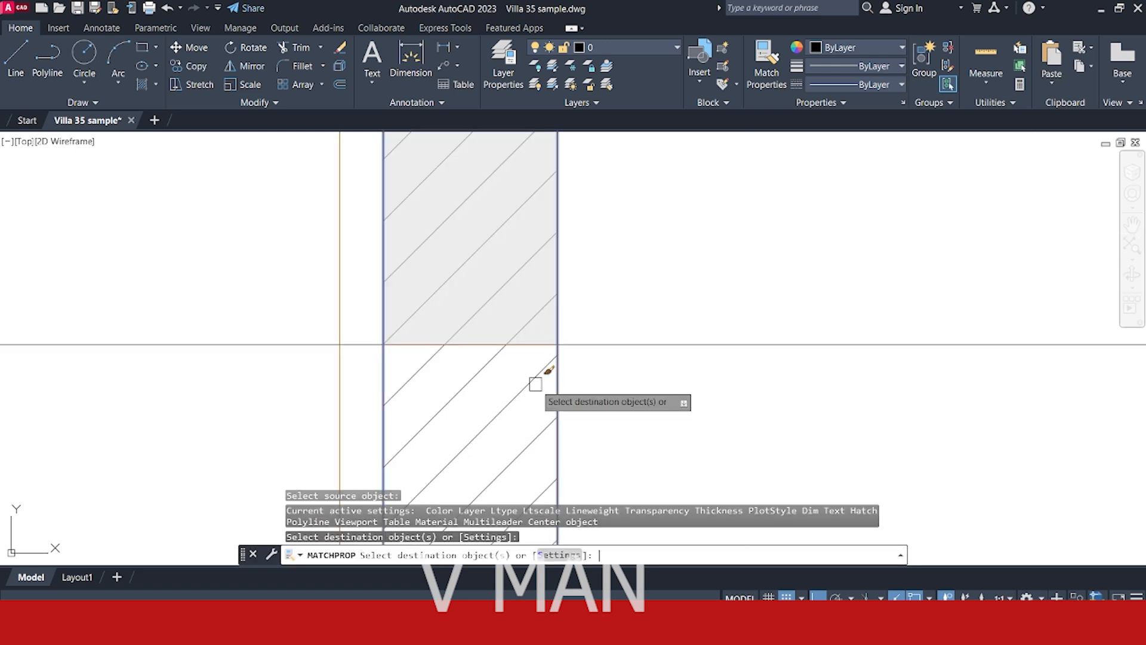
pyautogui.press('Return')
pyautogui.scroll(-6, 553, 395)
pyautogui.scroll(-5, 553, 396)
pyautogui.press('Escape')
# Select the horizontal level line at the upper floor slab, without the 3800 dimension.
pyautogui.scroll(6, 562, 383)
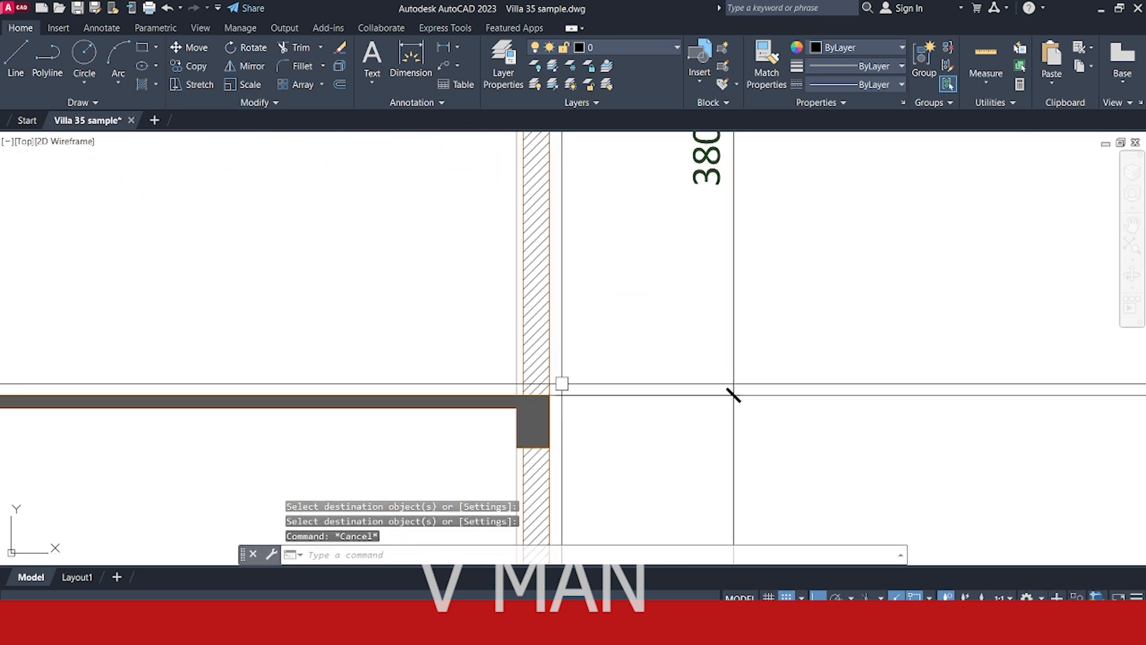
pyautogui.moveTo(565, 377); pyautogui.dragTo(568, 411, button='middle')
pyautogui.moveTo(525, 206); pyautogui.dragTo(524, 325, button='middle')
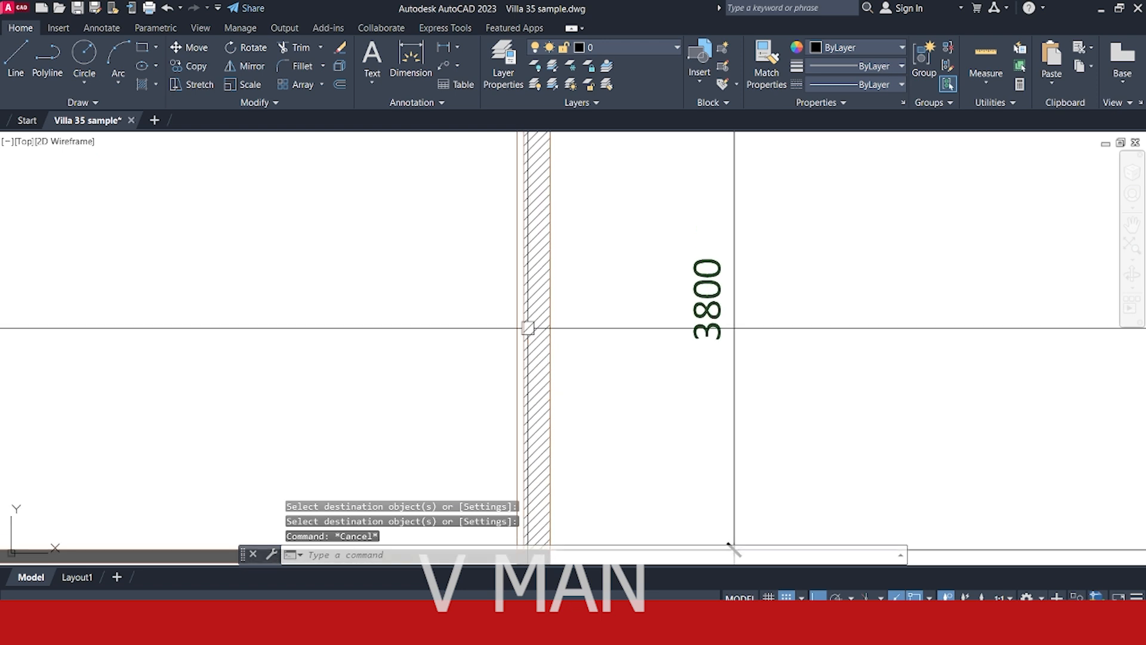
pyautogui.click(465, 226)
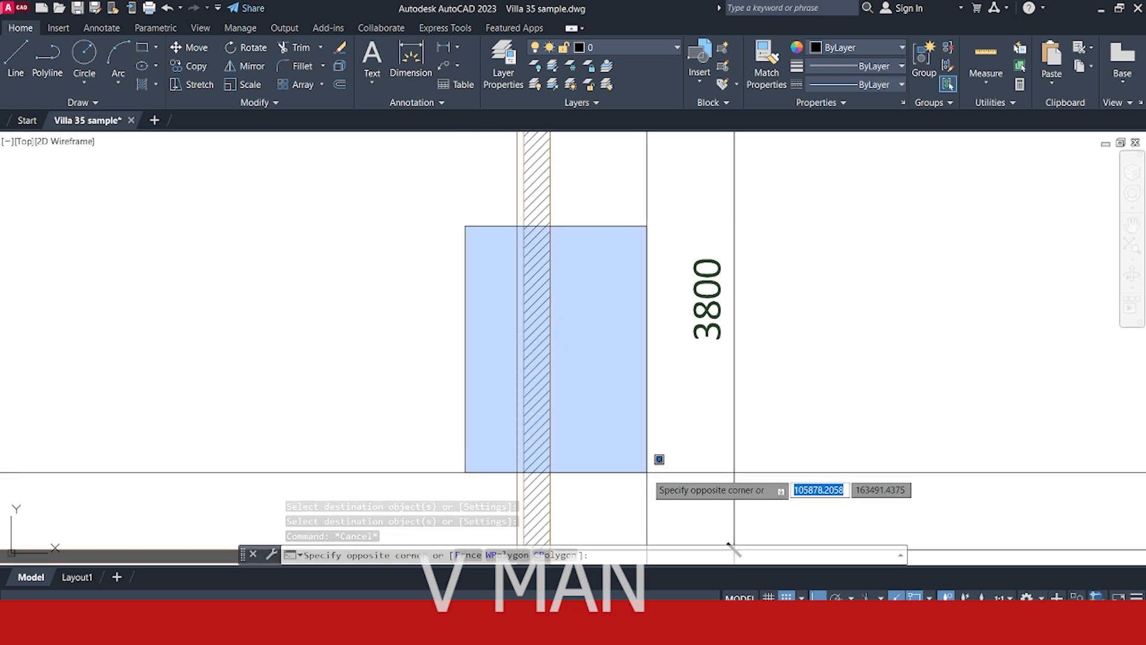
pyautogui.click(554, 490)
pyautogui.scroll(-2, 570, 498)
pyautogui.moveTo(575, 501); pyautogui.dragTo(581, 397, button='middle')
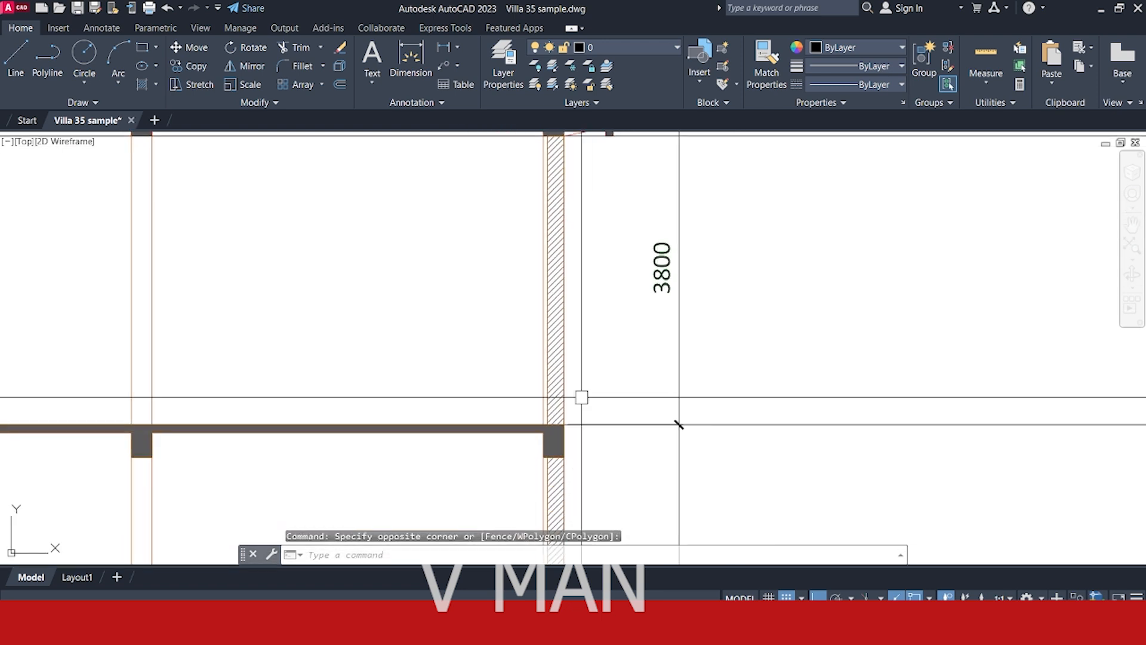
pyautogui.scroll(4, 559, 444)
pyautogui.click(478, 357)
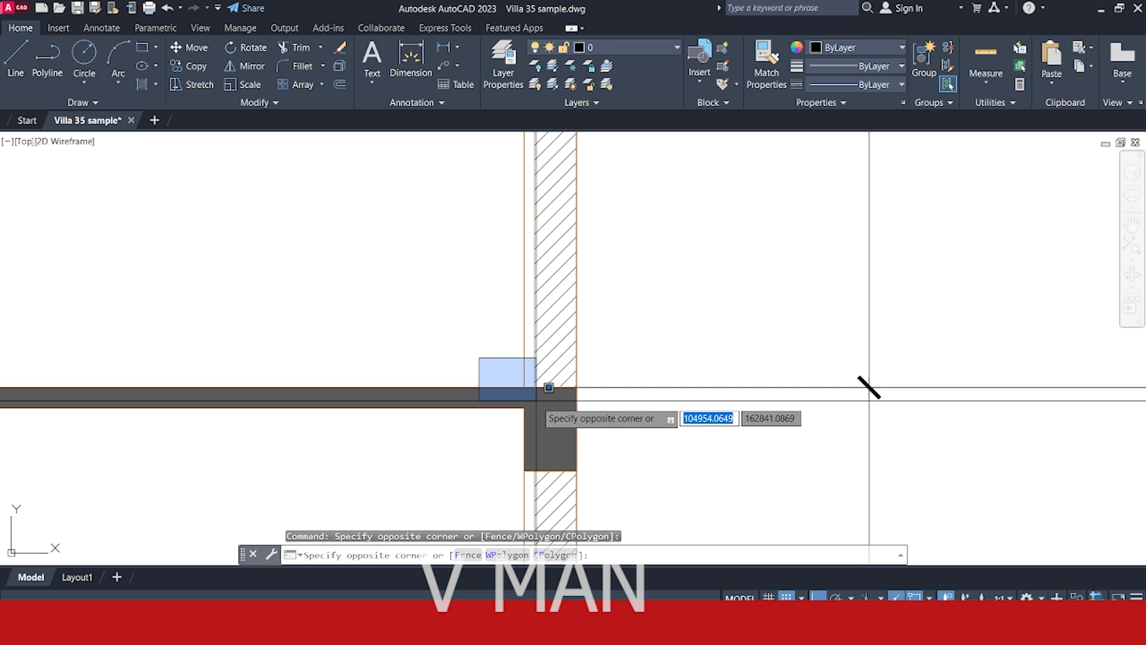
pyautogui.press('Escape')
pyautogui.press('Escape')
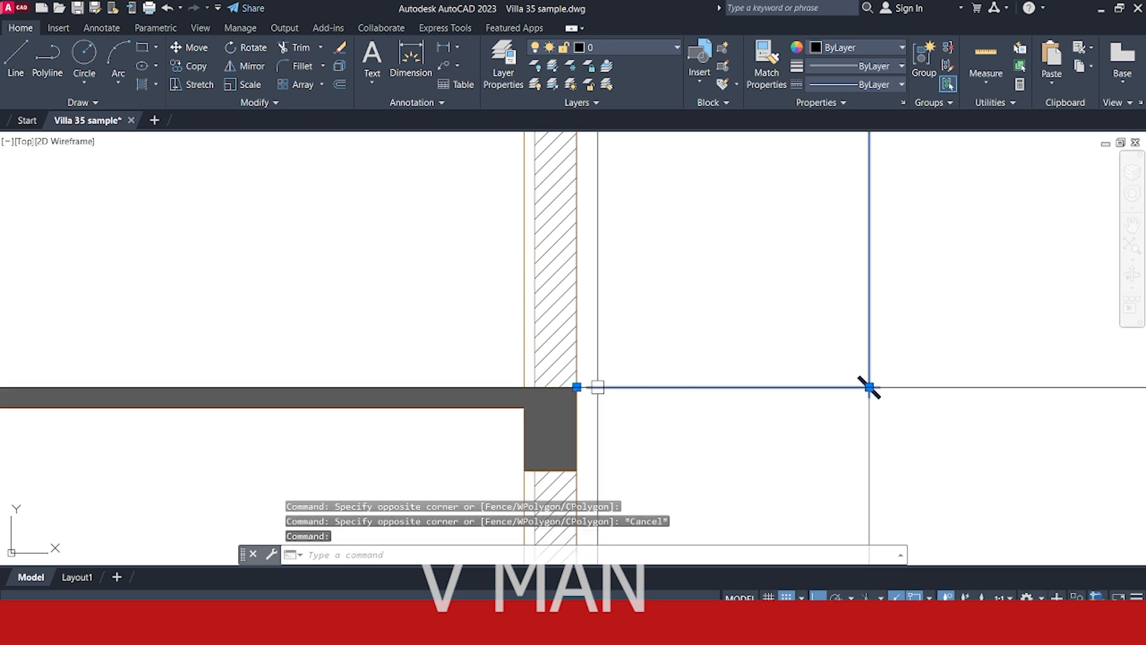
pyautogui.click(946, 391)
pyautogui.scroll(-3, 824, 418)
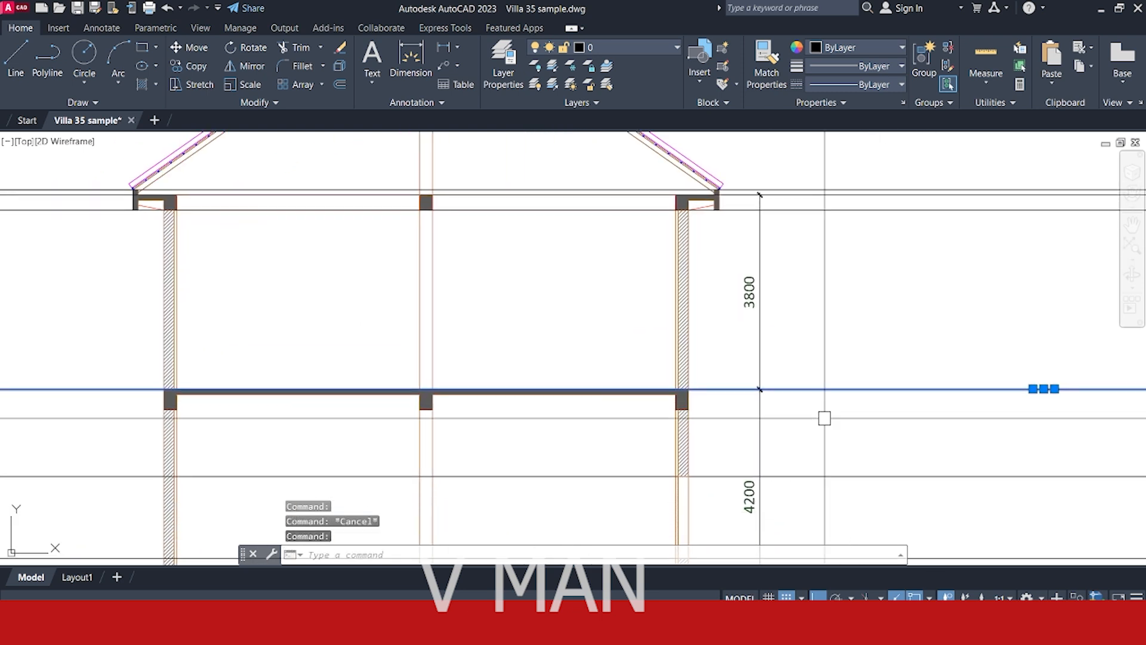